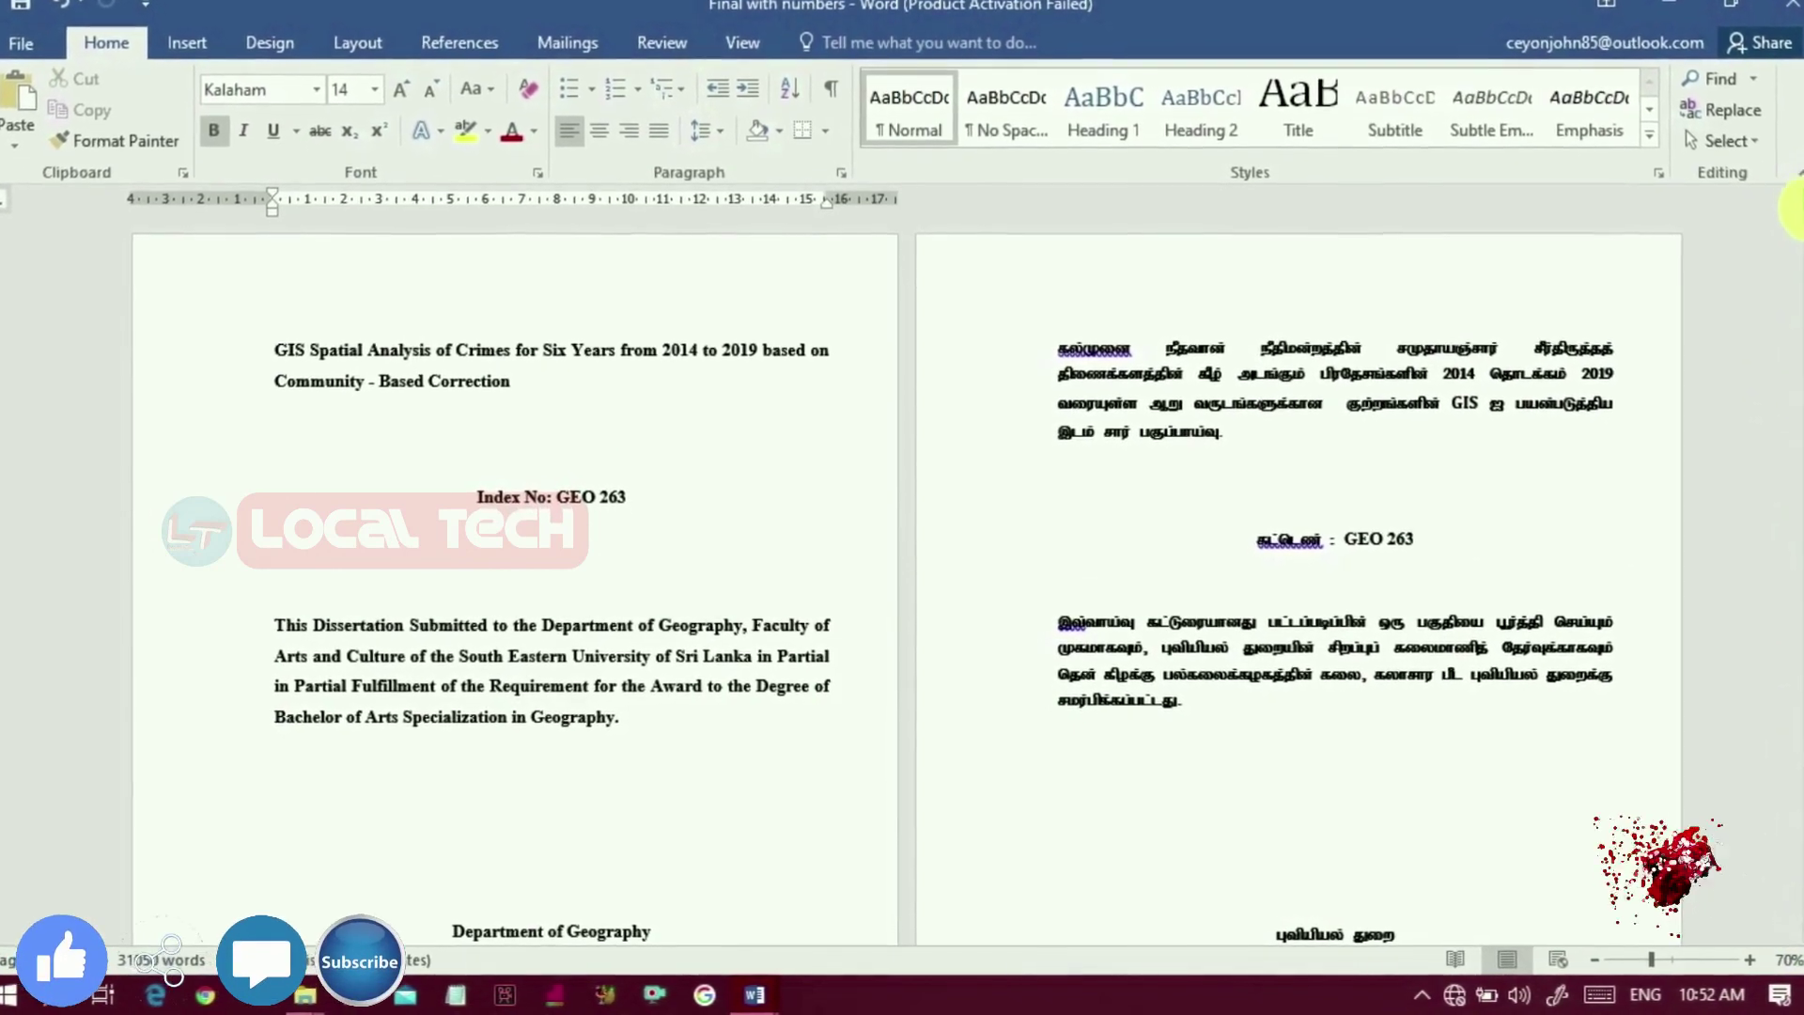
Step: Examine the footer page numbering of the finished dissertation's front matter, from the title pages through the Roman-numbered pages to chapter one
{"action": "mouse_move", "coordinate": [1795, 207]}
{"action": "left_mouse_down"}
{"action": "mouse_move", "coordinate": [1797, 230]}
{"action": "mouse_move", "coordinate": [1797, 208]}
{"action": "left_mouse_up"}
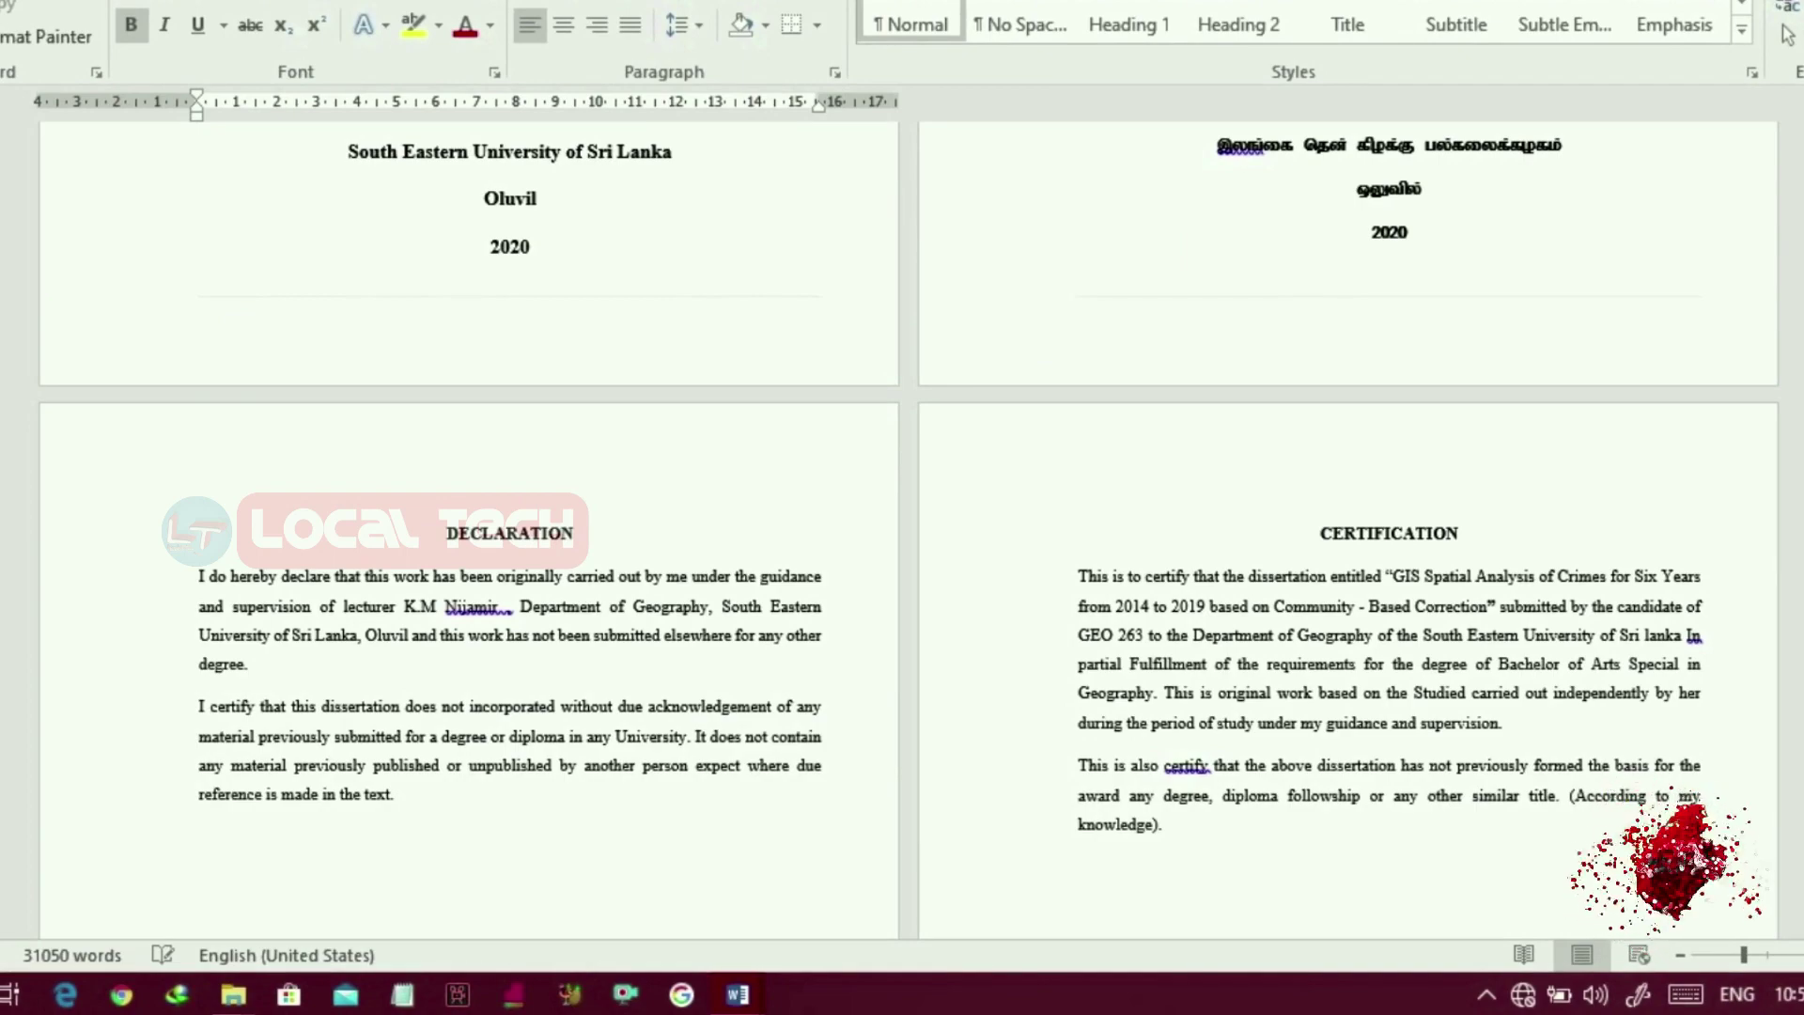
{"action": "scroll", "coordinate": [902, 527], "scroll_direction": "down", "scroll_amount": 7}
{"action": "scroll", "coordinate": [902, 526], "scroll_direction": "up", "scroll_amount": 4}
{"action": "scroll", "coordinate": [902, 526], "scroll_direction": "down", "scroll_amount": 4}
{"action": "scroll", "coordinate": [902, 526], "scroll_direction": "down", "scroll_amount": 2}
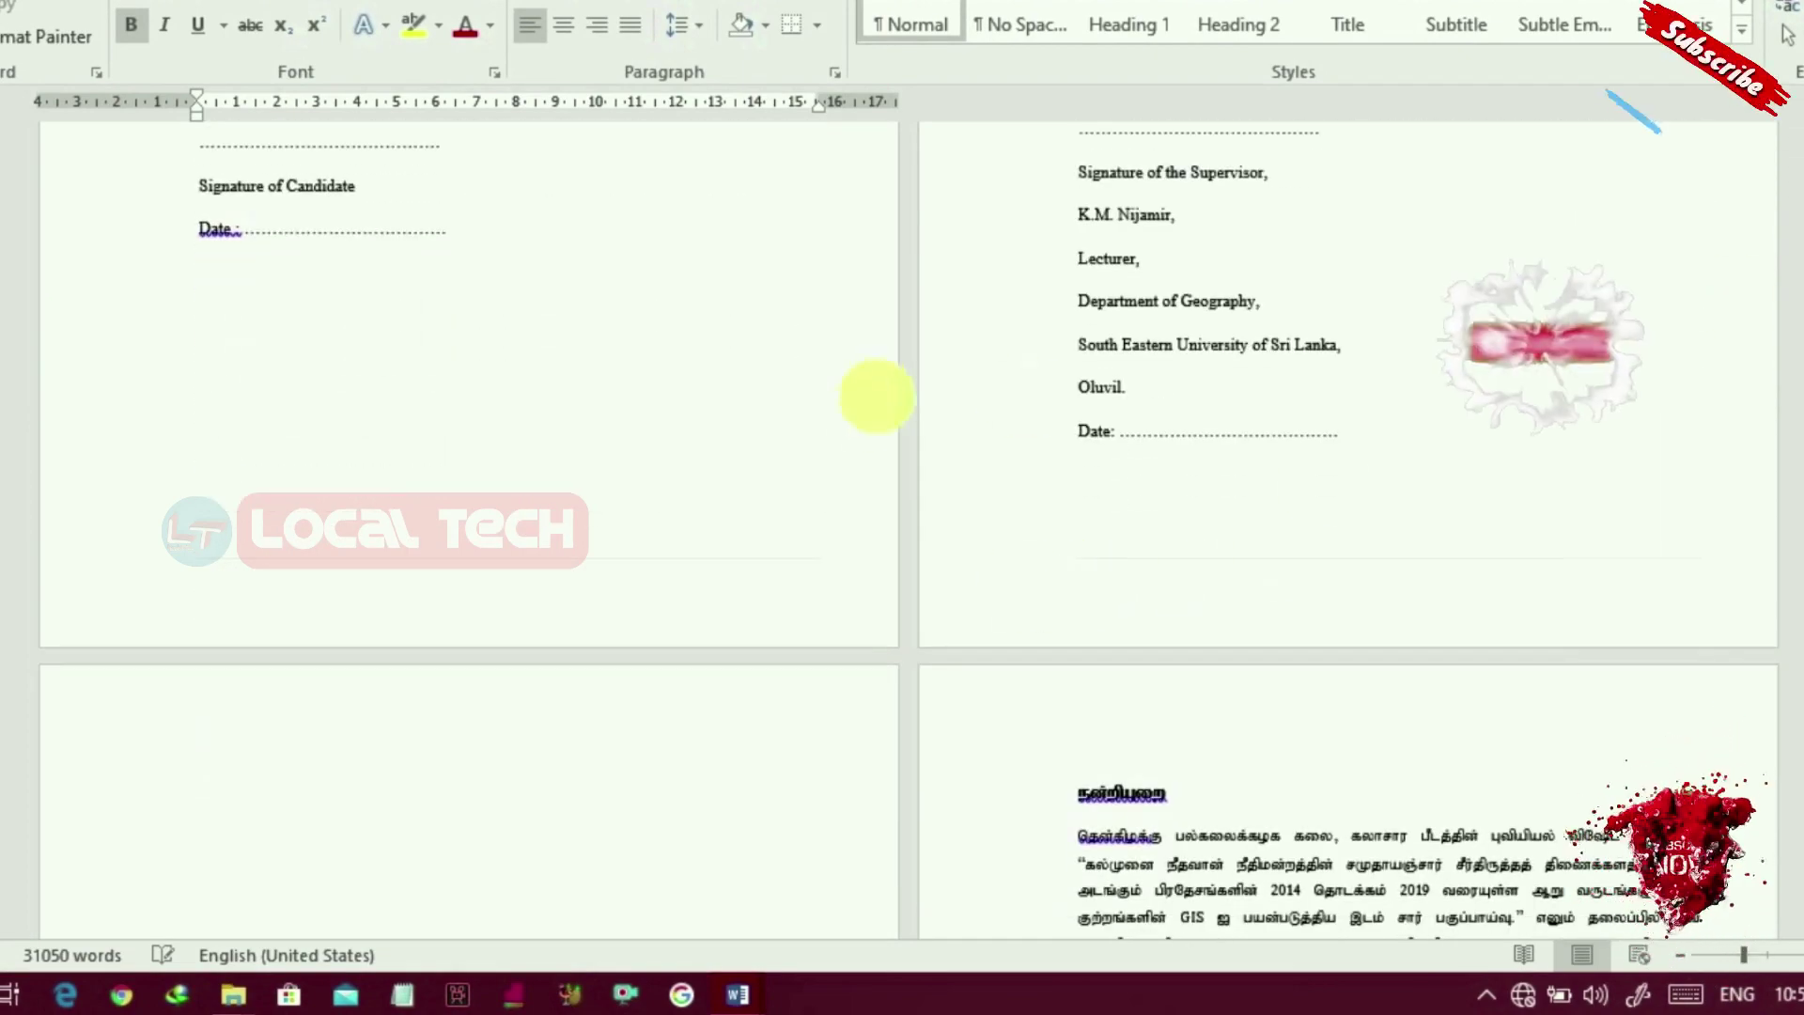
{"action": "scroll", "coordinate": [902, 526], "scroll_direction": "down", "scroll_amount": 15}
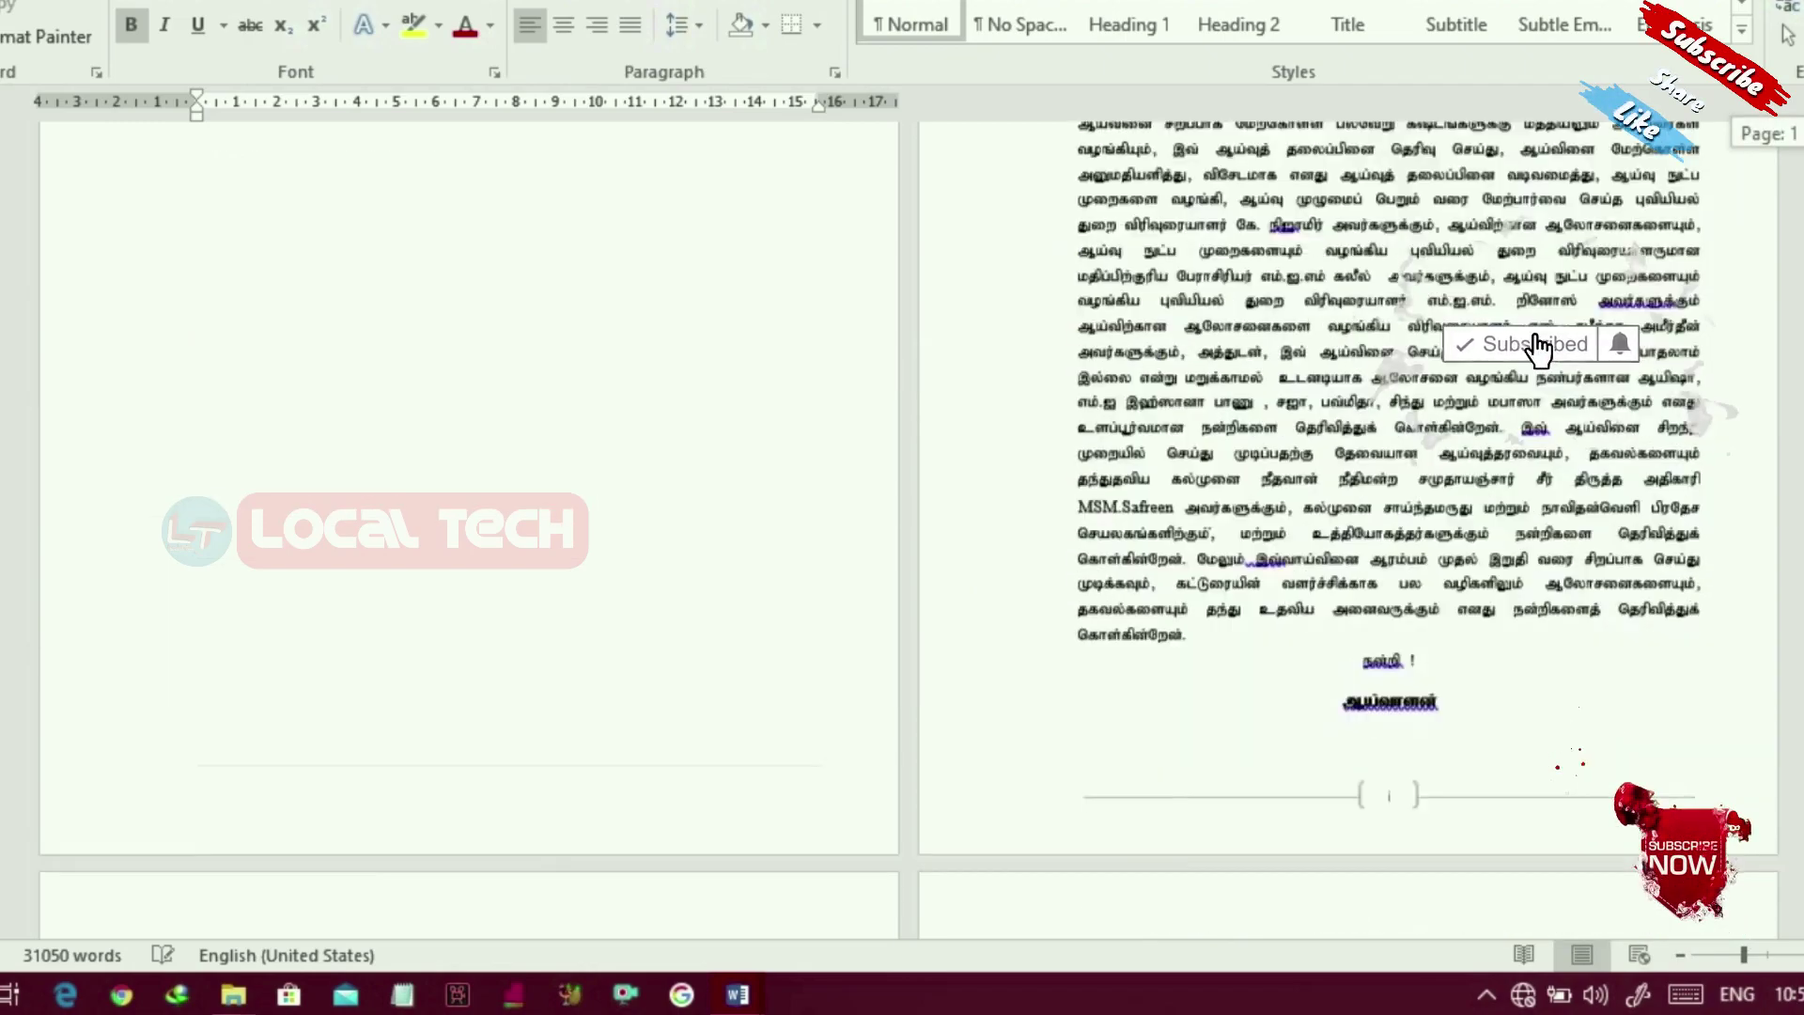
{"action": "scroll", "coordinate": [902, 526], "scroll_direction": "up", "scroll_amount": 10}
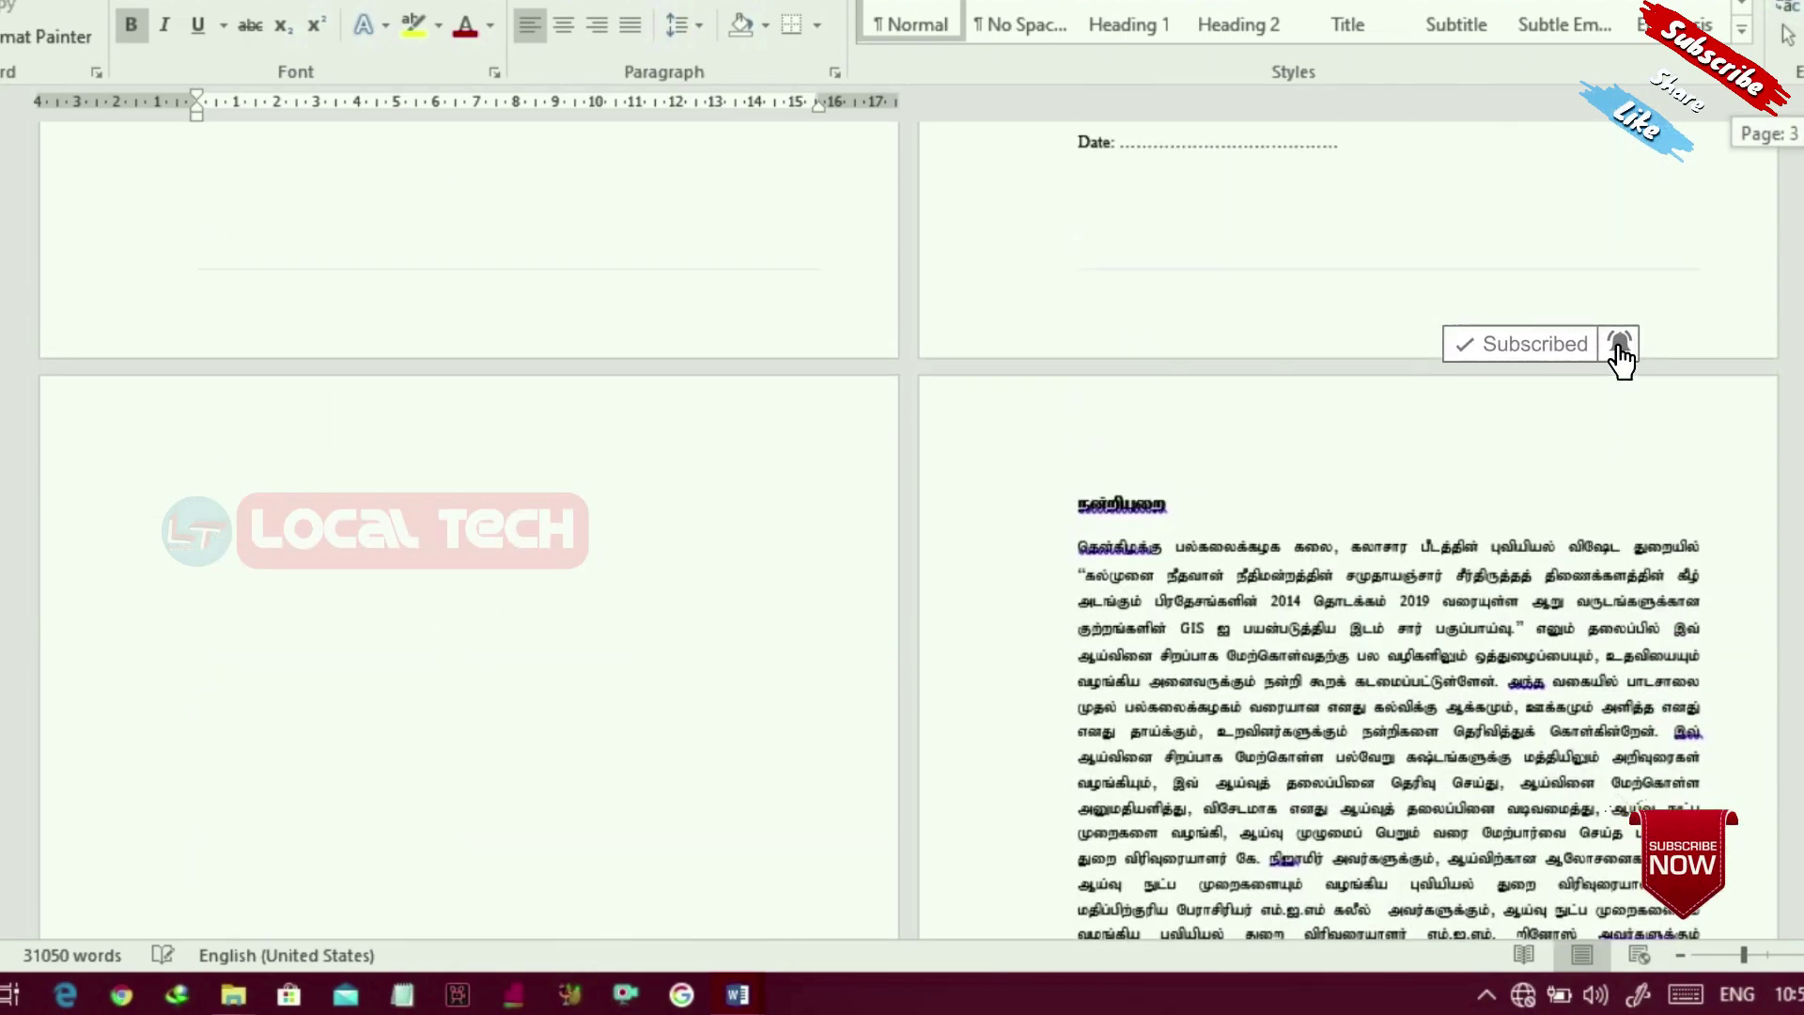
{"action": "scroll", "coordinate": [902, 526], "scroll_direction": "down", "scroll_amount": 4}
{"action": "scroll", "coordinate": [1590, 724], "scroll_direction": "down", "scroll_amount": 3}
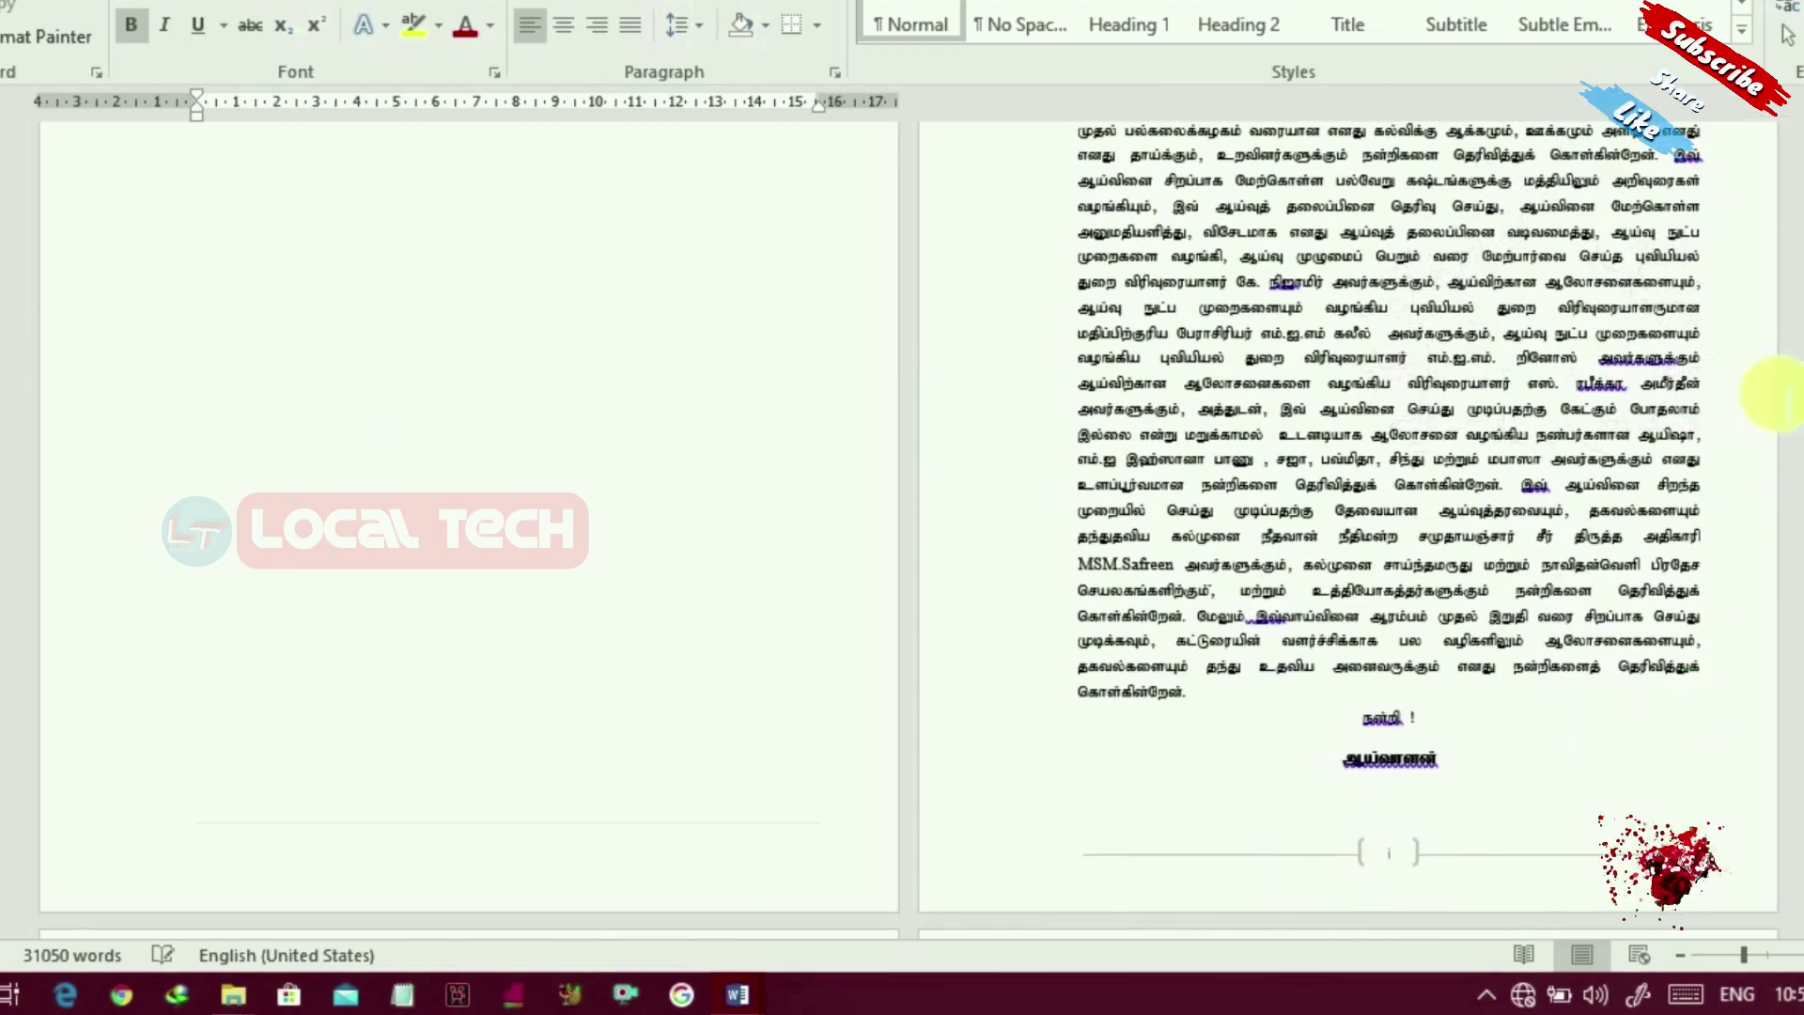
{"action": "scroll", "coordinate": [902, 527], "scroll_direction": "down", "scroll_amount": 10}
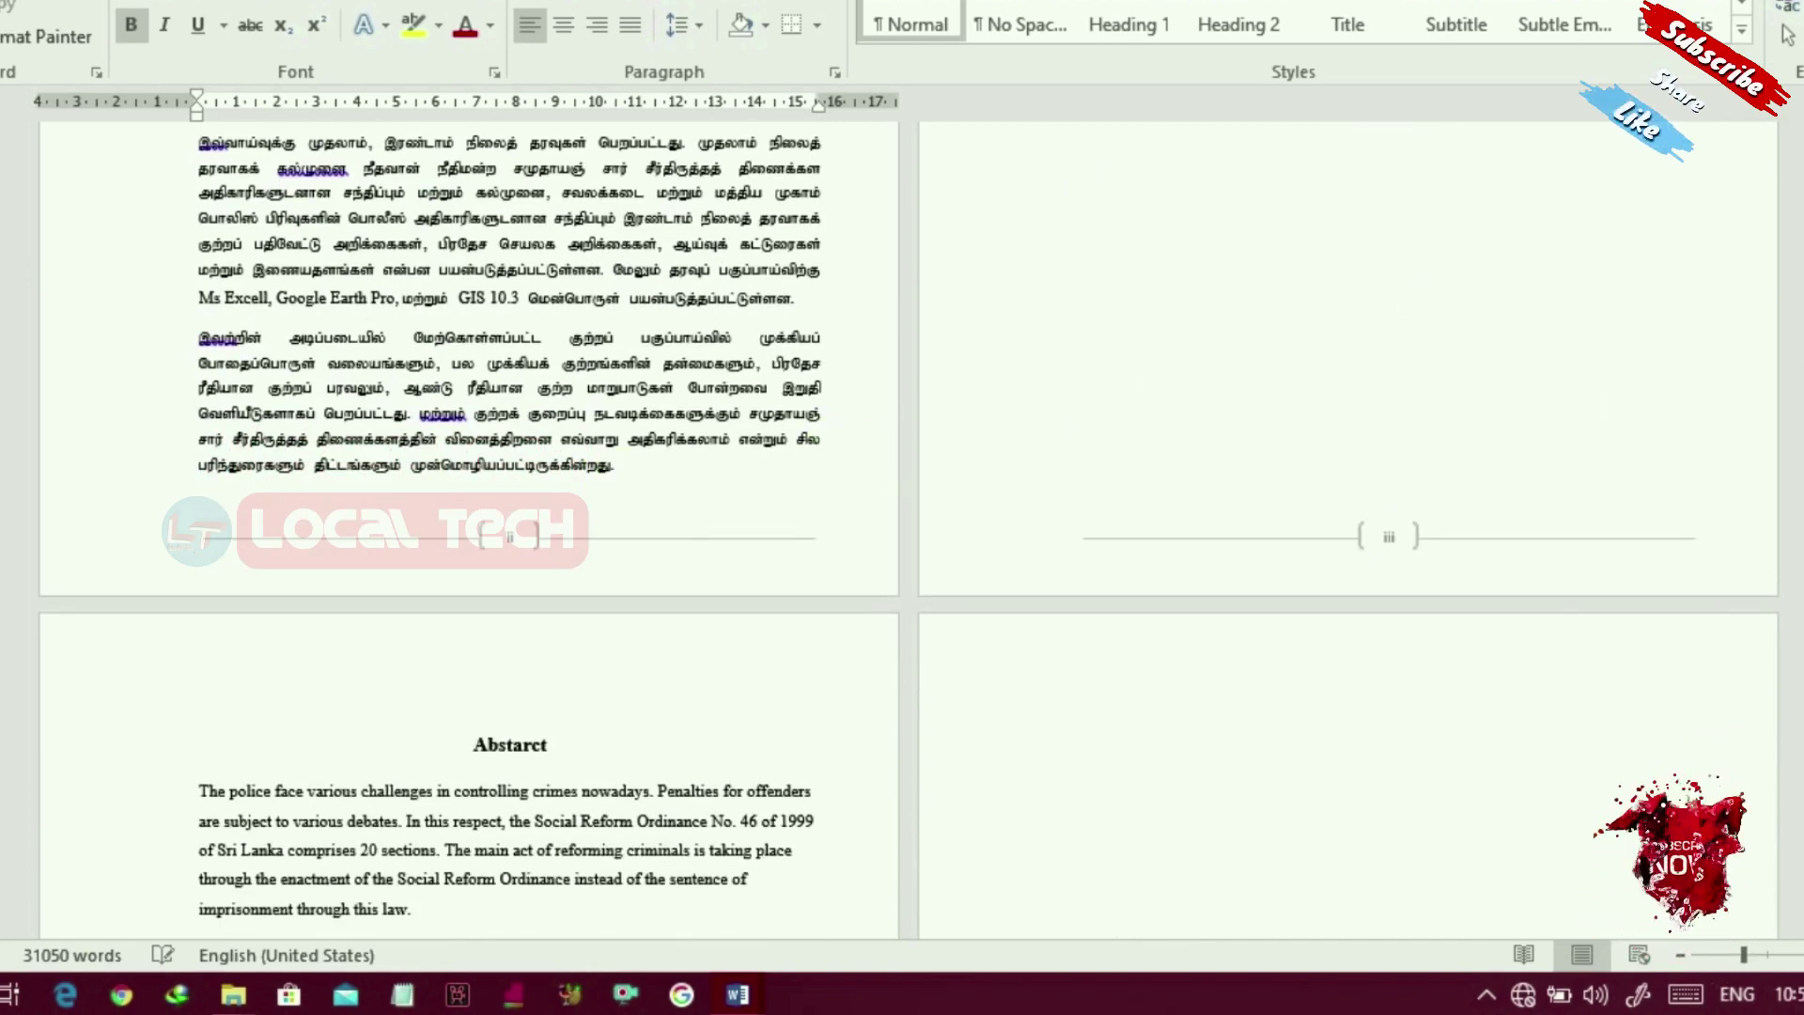
{"action": "scroll", "coordinate": [902, 527], "scroll_direction": "down", "scroll_amount": 15}
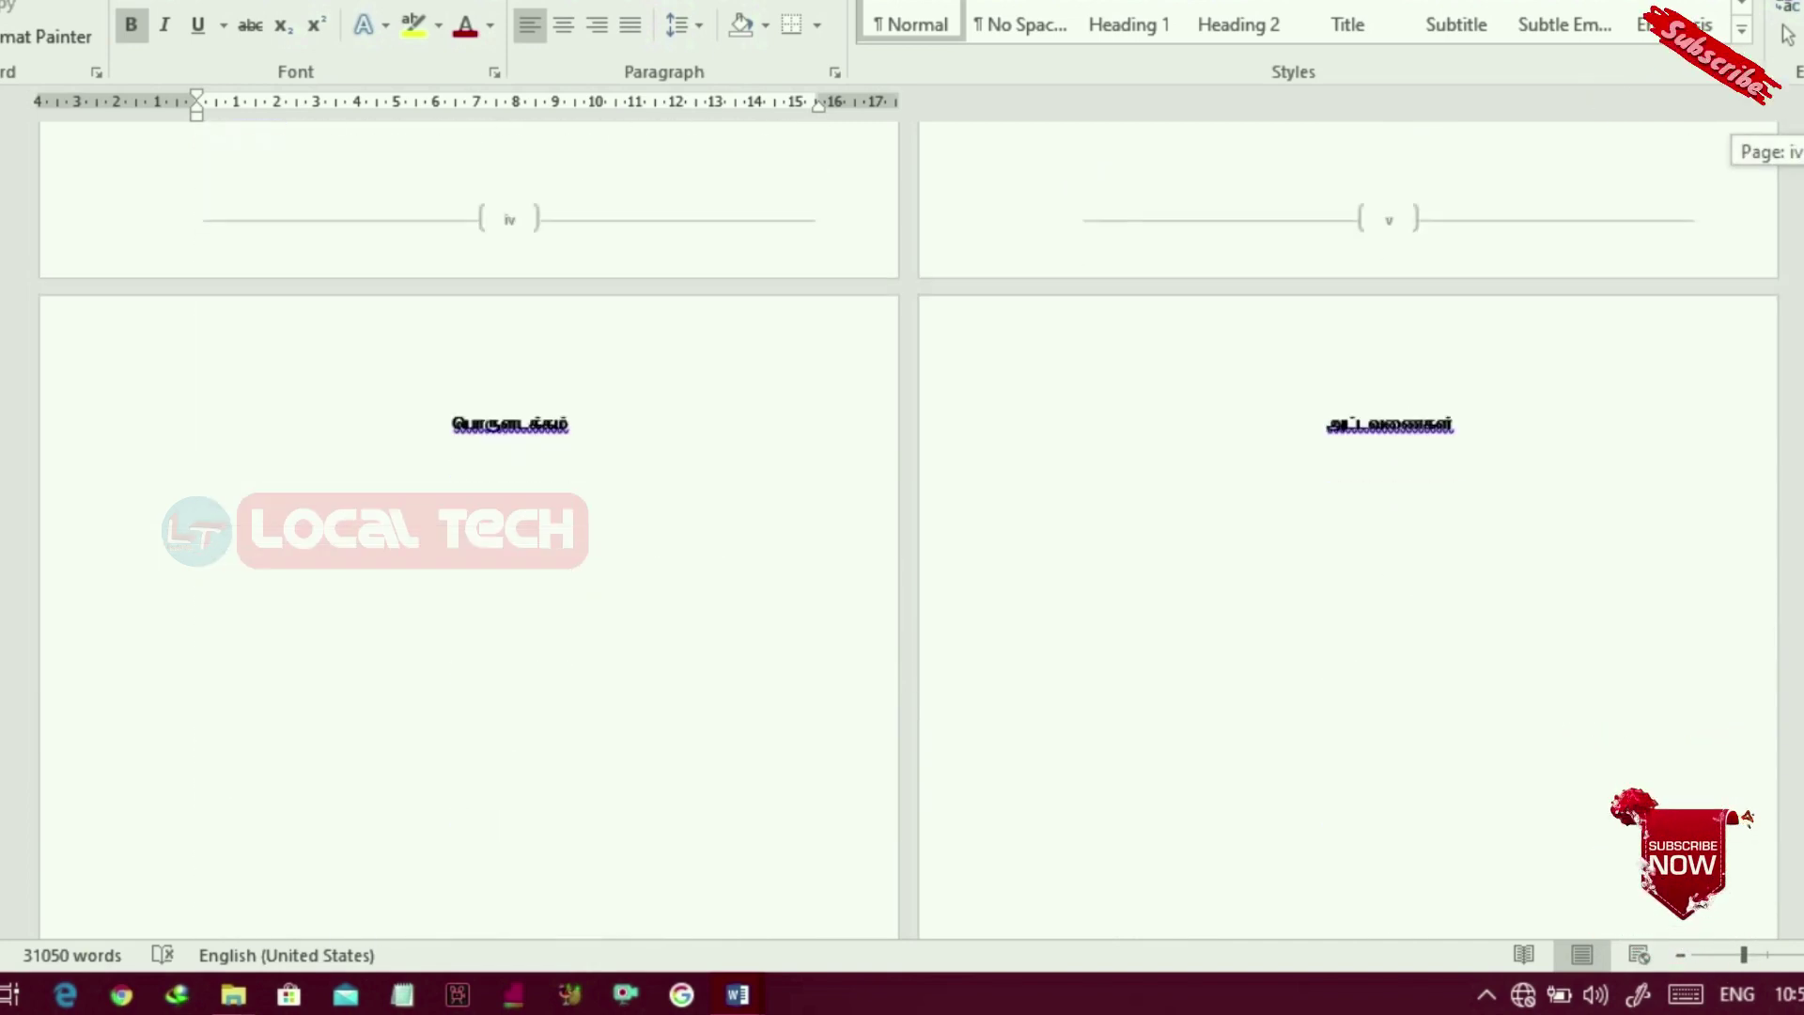
{"action": "scroll", "coordinate": [902, 526], "scroll_direction": "down", "scroll_amount": 15}
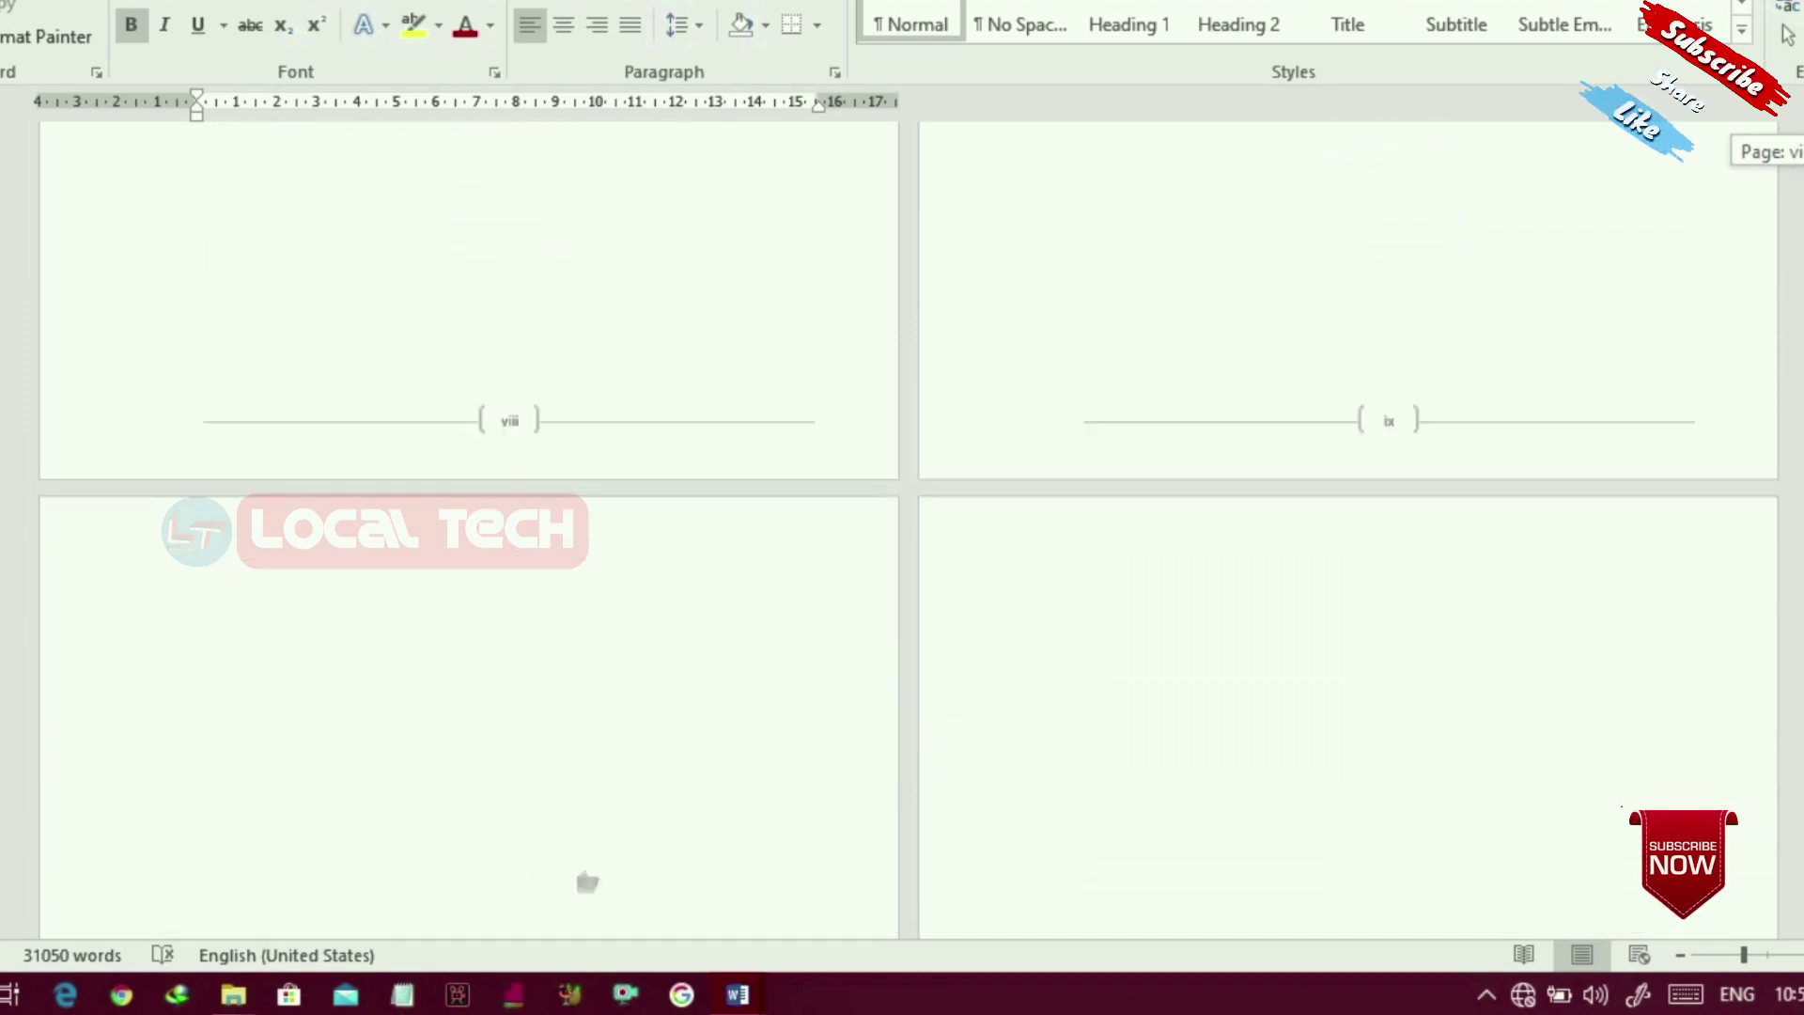
{"action": "scroll", "coordinate": [902, 526], "scroll_direction": "down", "scroll_amount": 10}
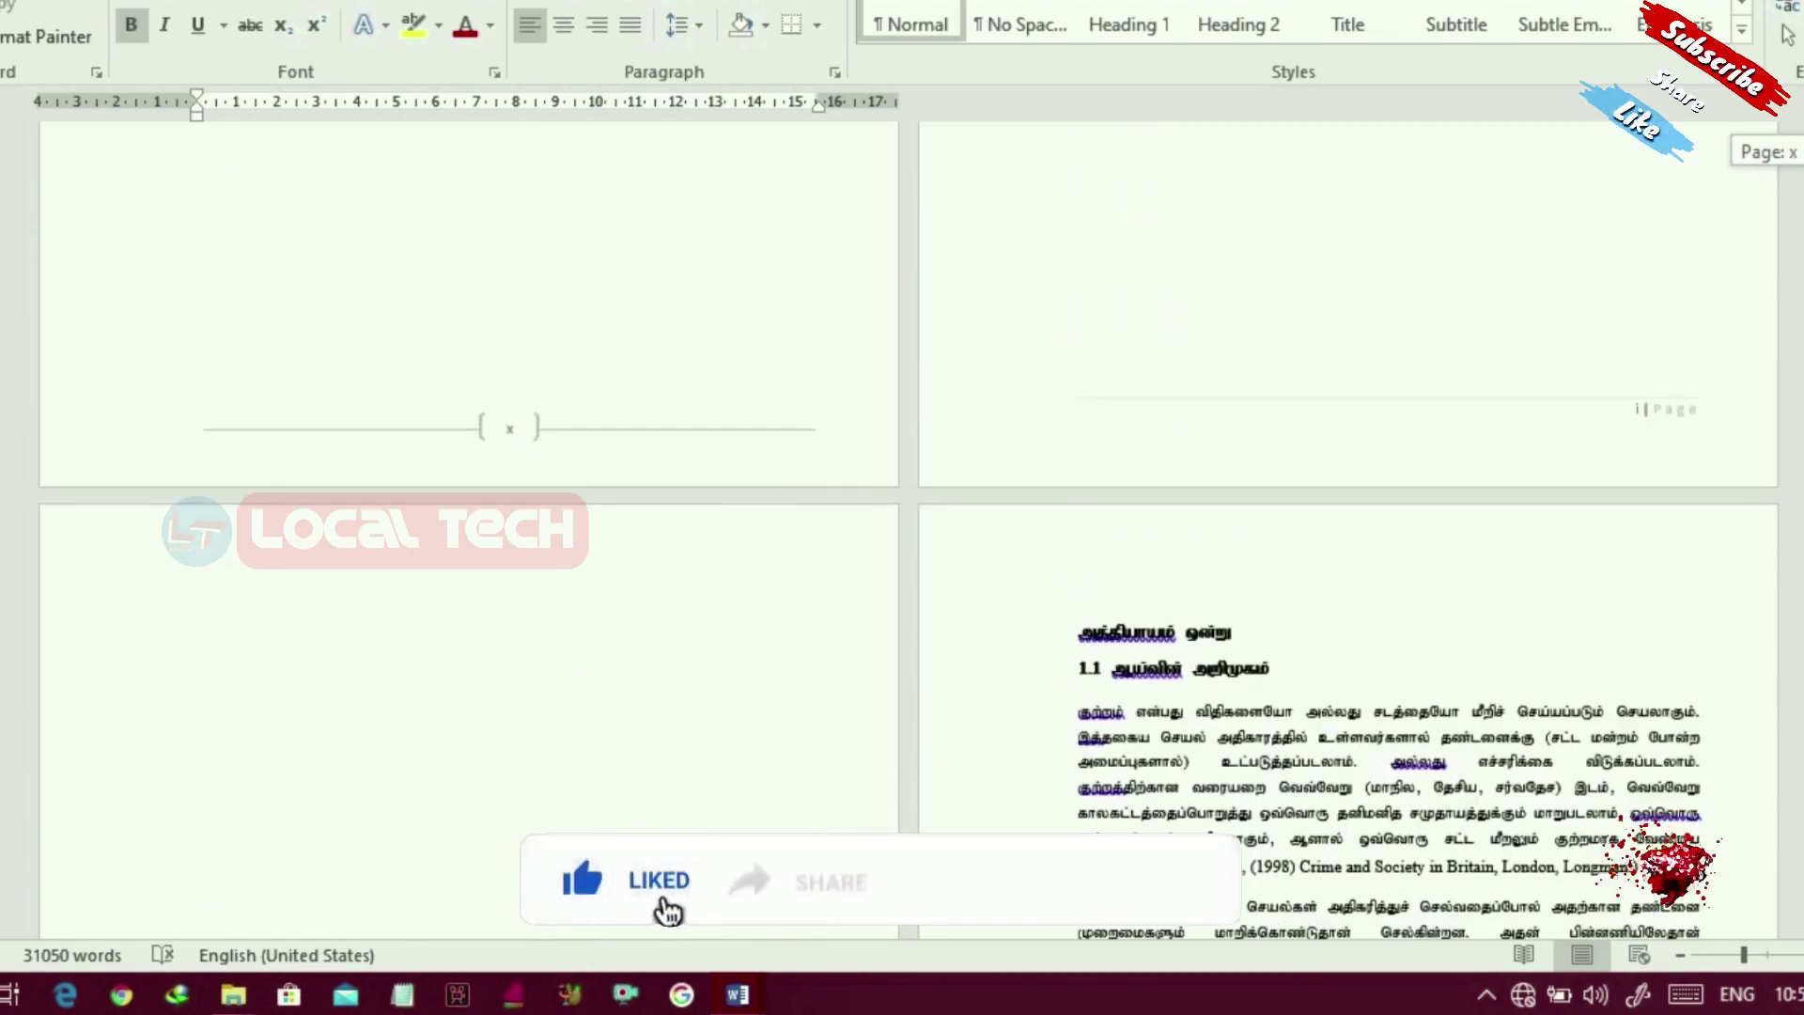
{"action": "scroll", "coordinate": [902, 527], "scroll_direction": "up", "scroll_amount": 10}
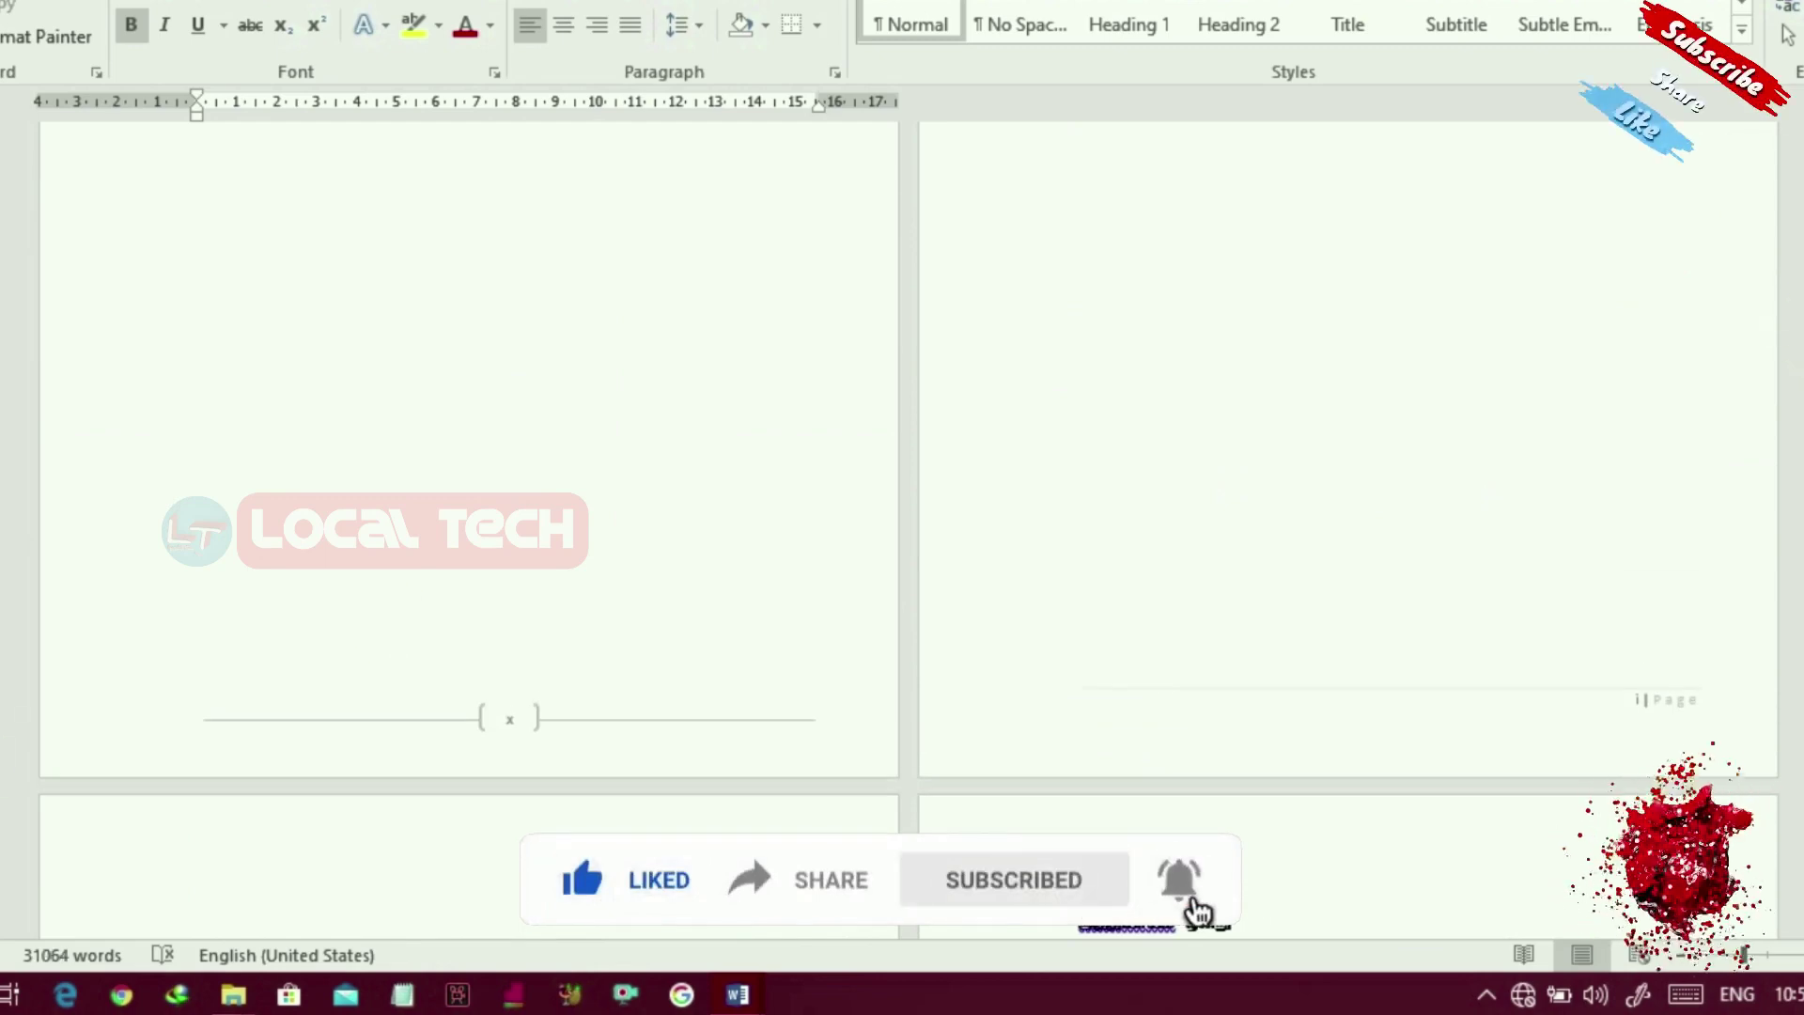
Step: Review how the footers number the body pages from chapter one through chapter two, including the chapter divider pages
{"action": "scroll", "coordinate": [1199, 909], "scroll_direction": "down", "scroll_amount": 5}
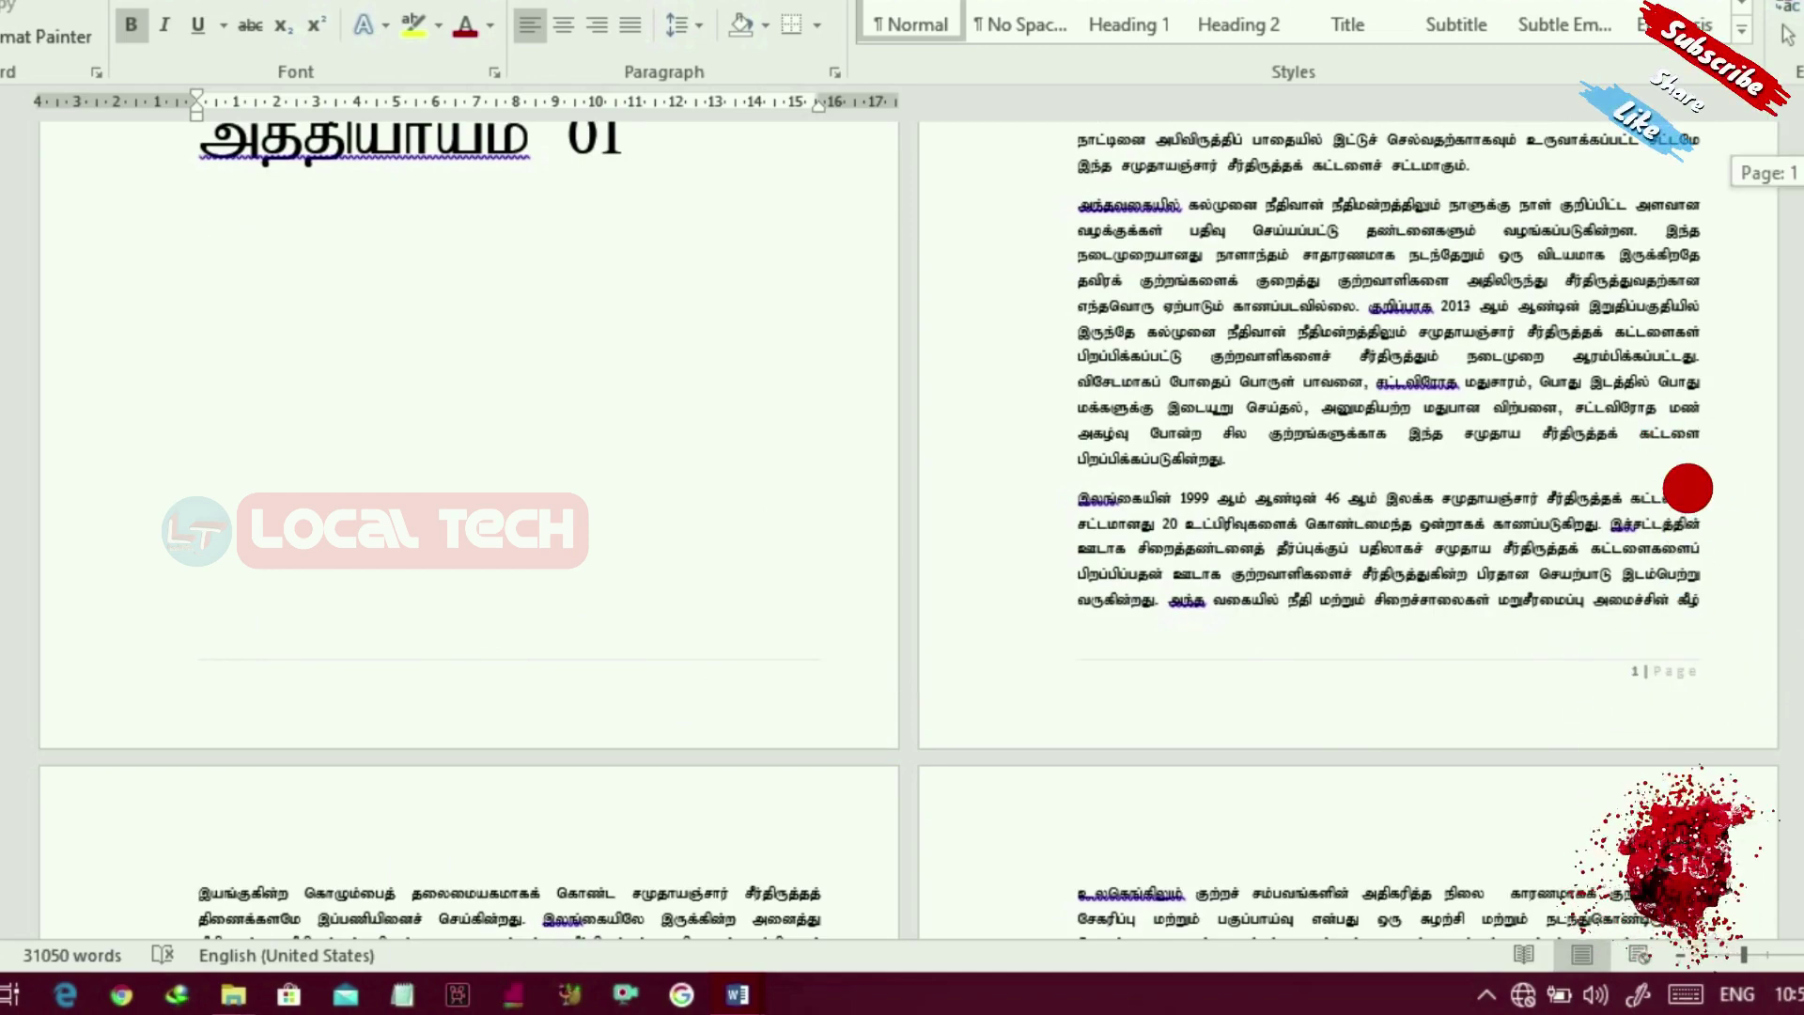
{"action": "scroll", "coordinate": [902, 526], "scroll_direction": "down", "scroll_amount": 20}
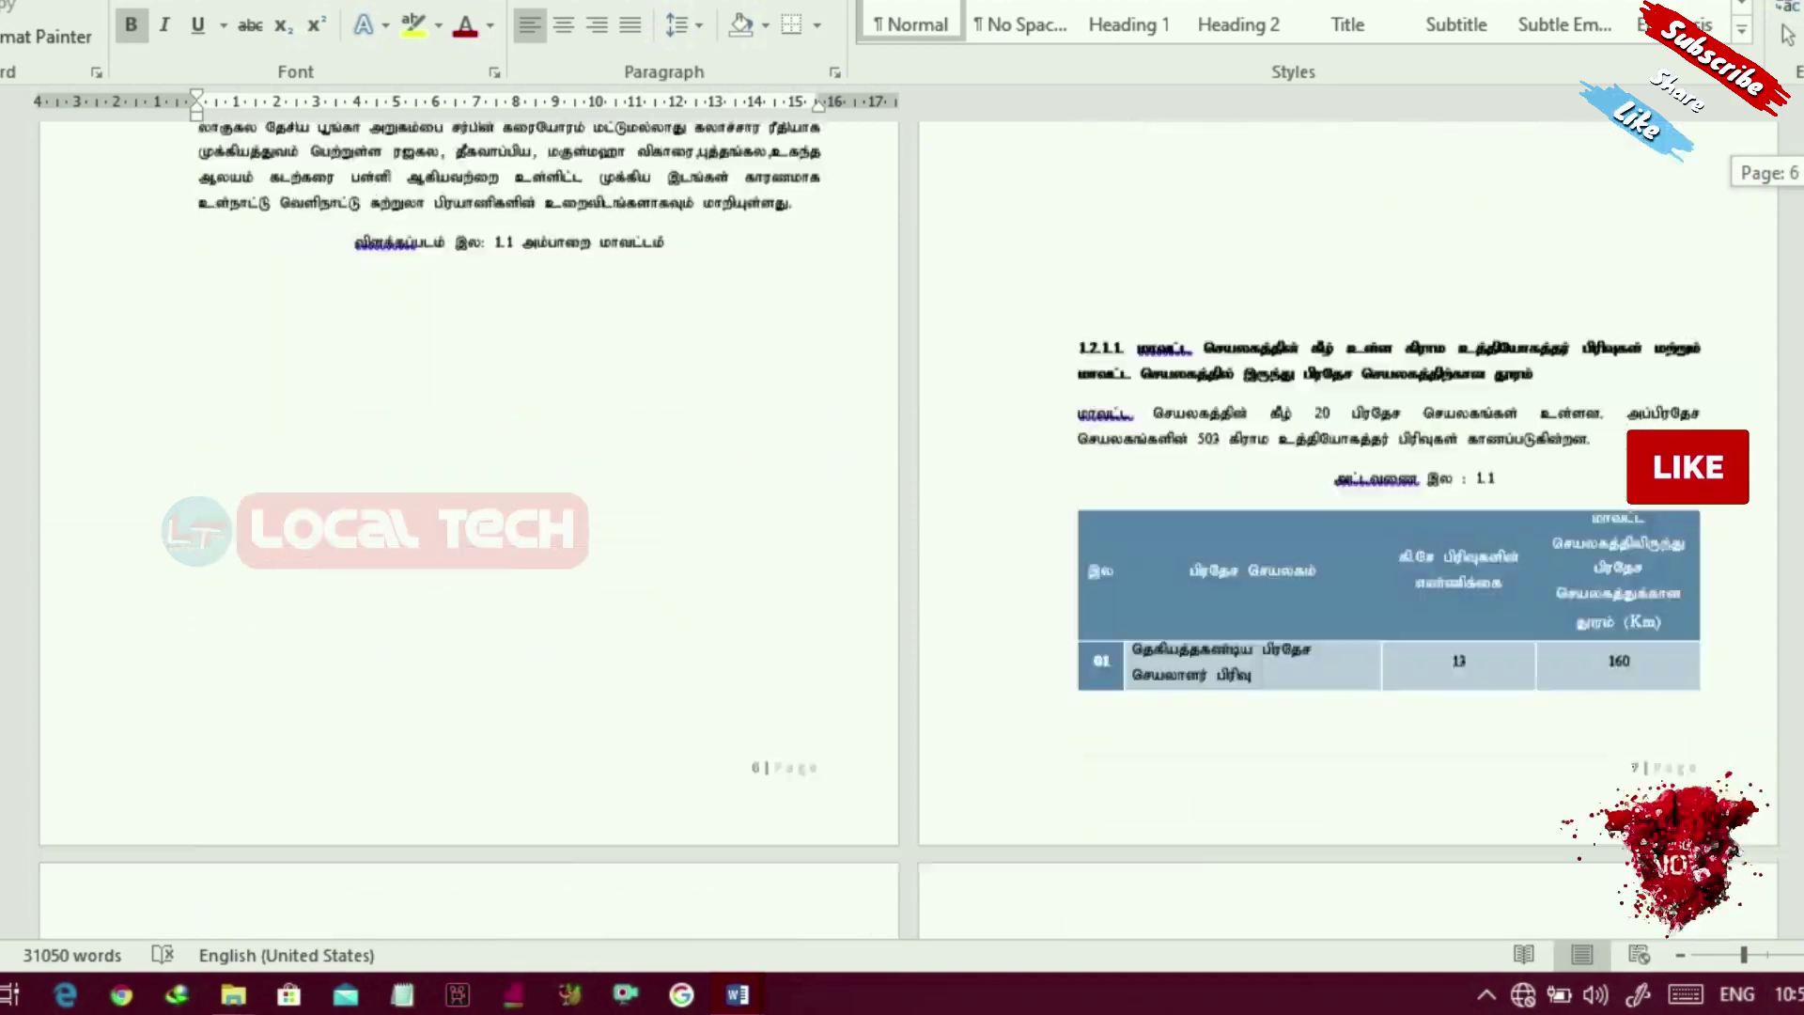
{"action": "scroll", "coordinate": [902, 526], "scroll_direction": "down", "scroll_amount": 20}
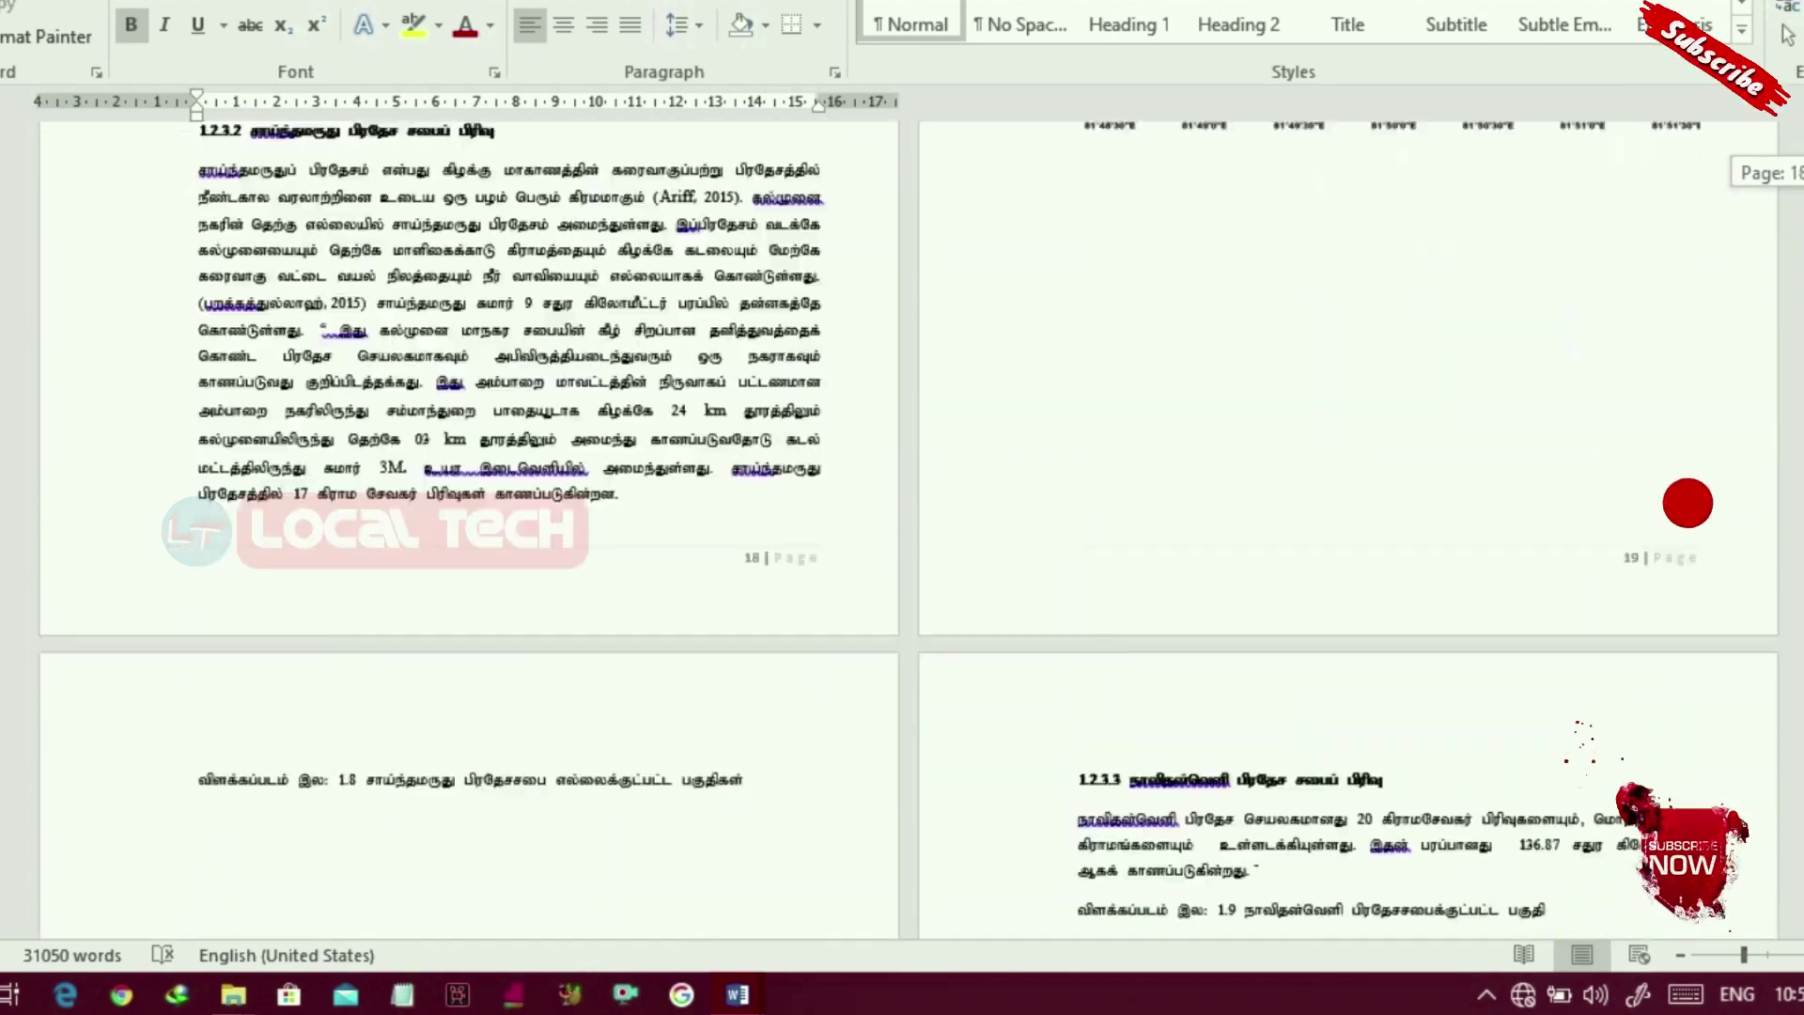
{"action": "scroll", "coordinate": [902, 526], "scroll_direction": "down", "scroll_amount": 20}
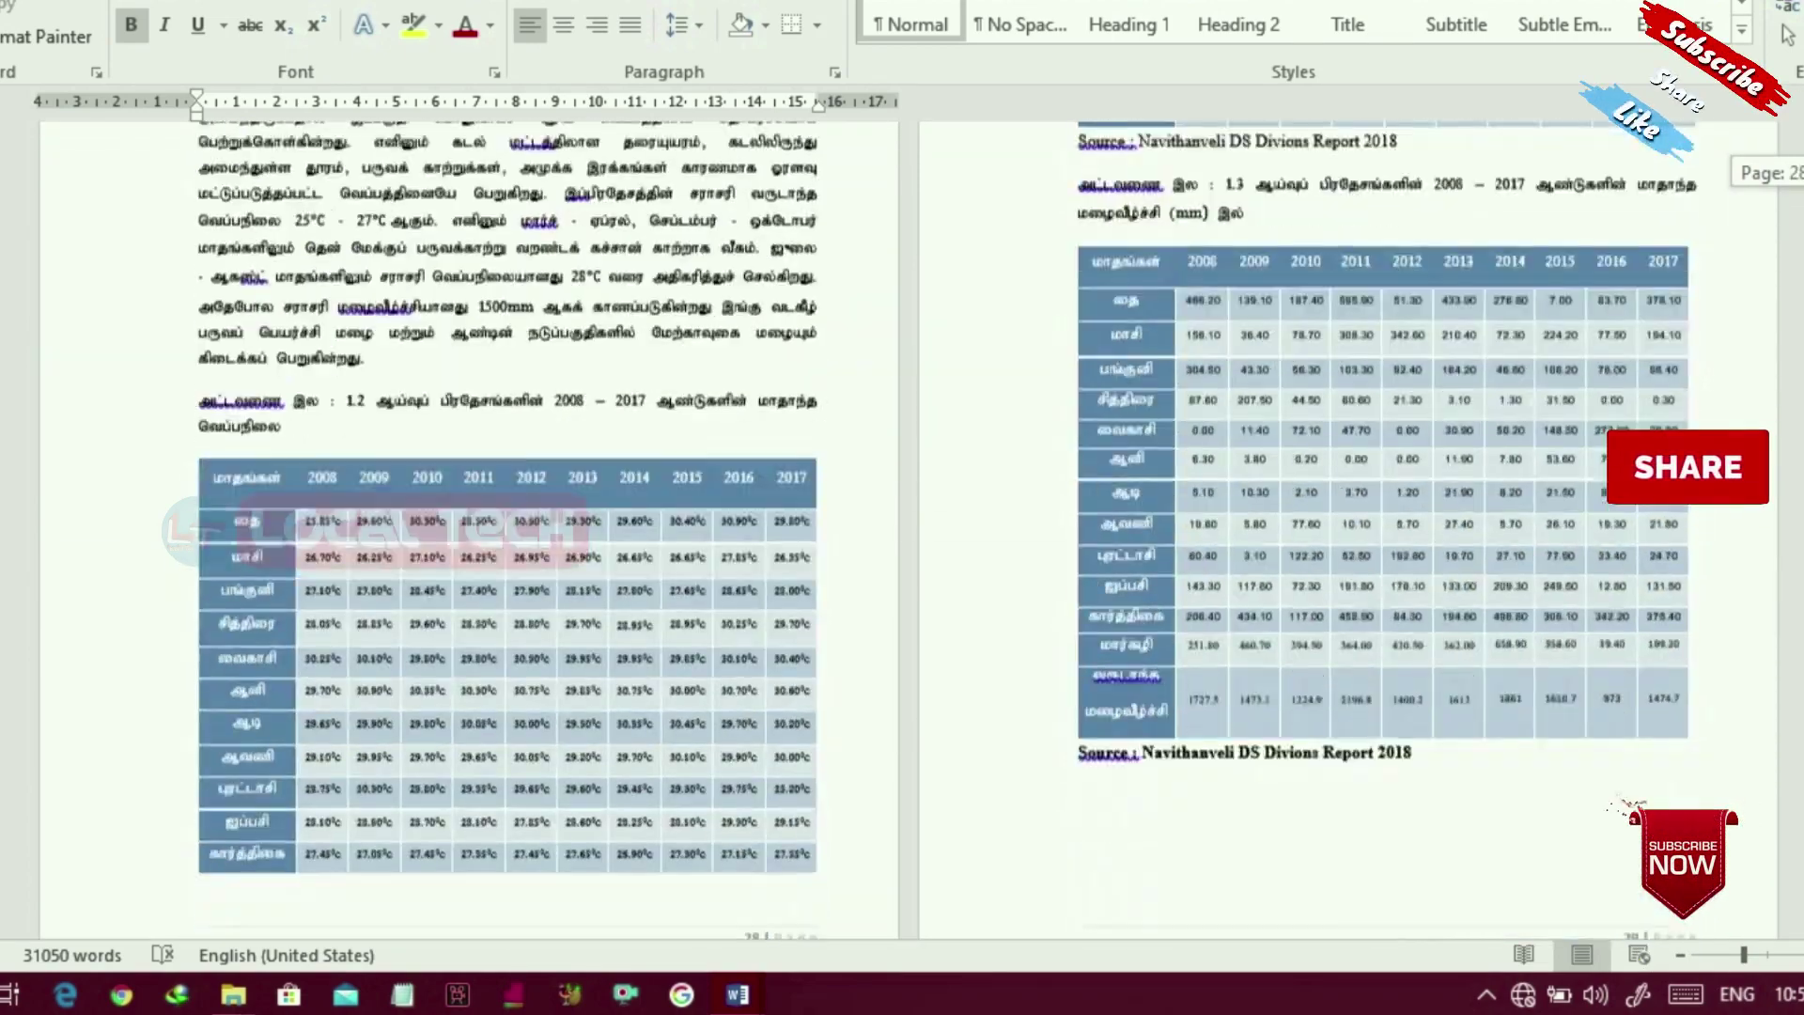
{"action": "scroll", "coordinate": [902, 527], "scroll_direction": "down", "scroll_amount": 20}
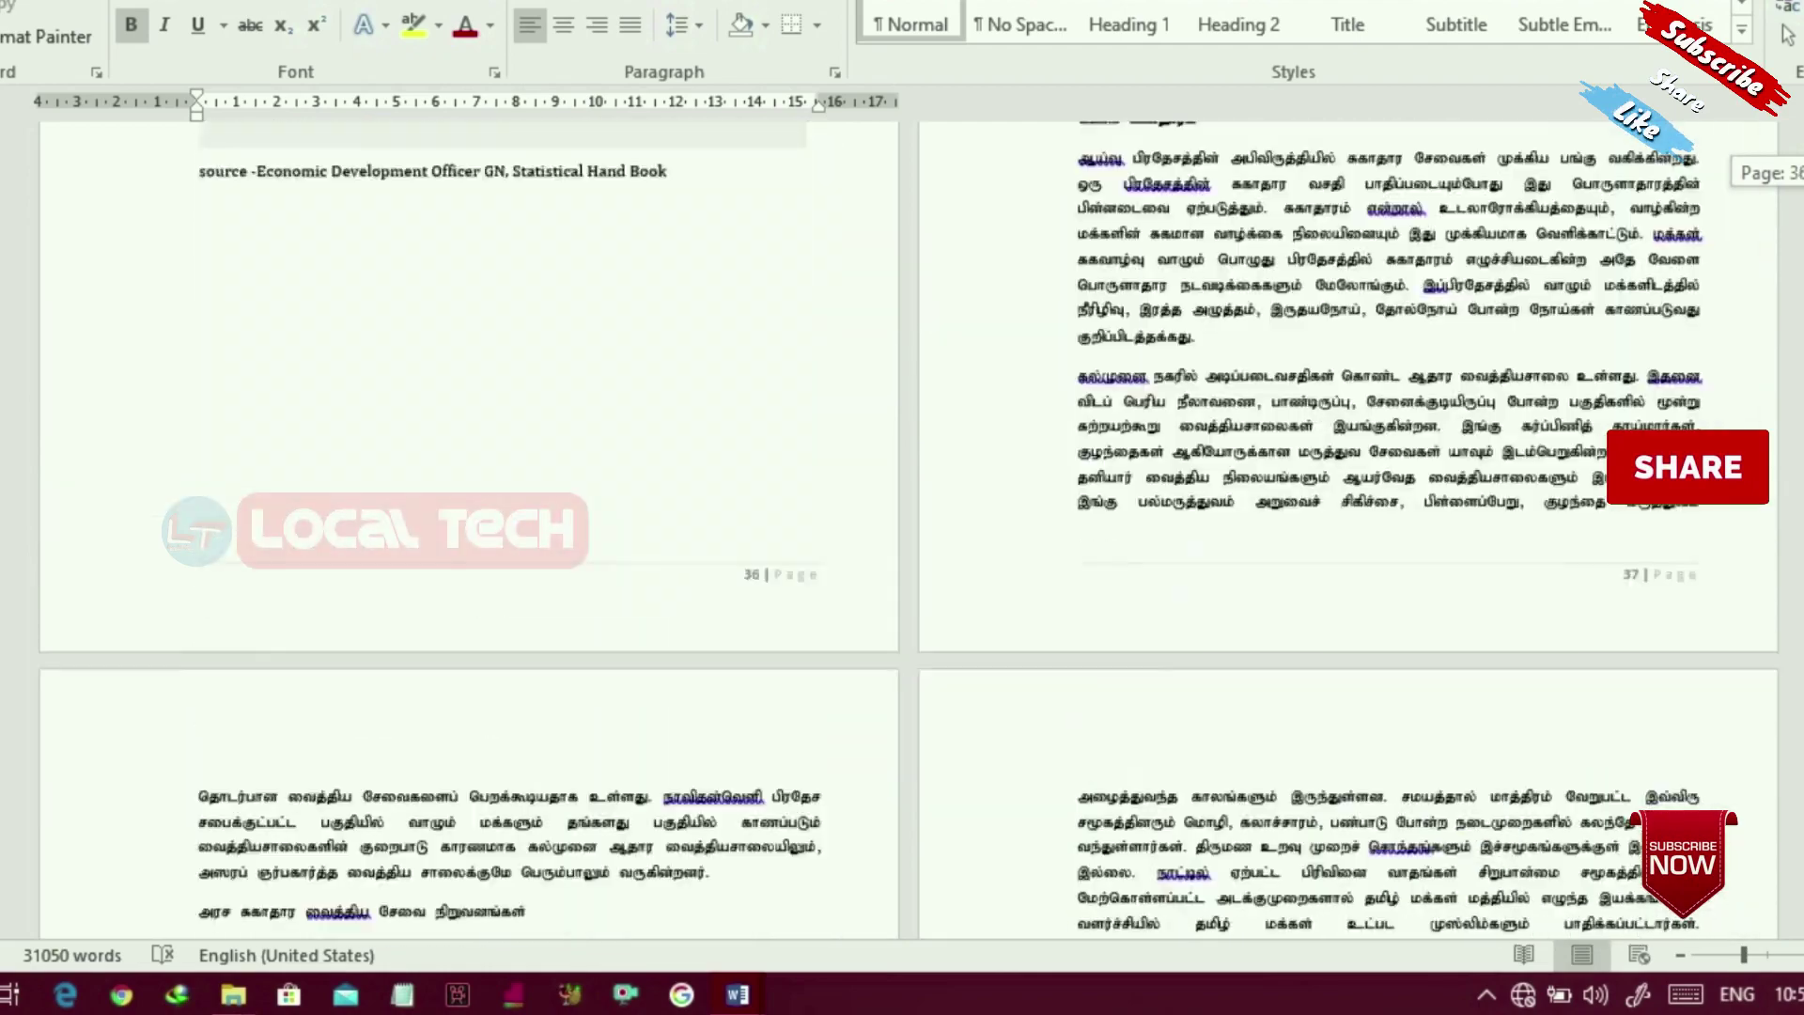
{"action": "scroll", "coordinate": [902, 526], "scroll_direction": "down", "scroll_amount": 20}
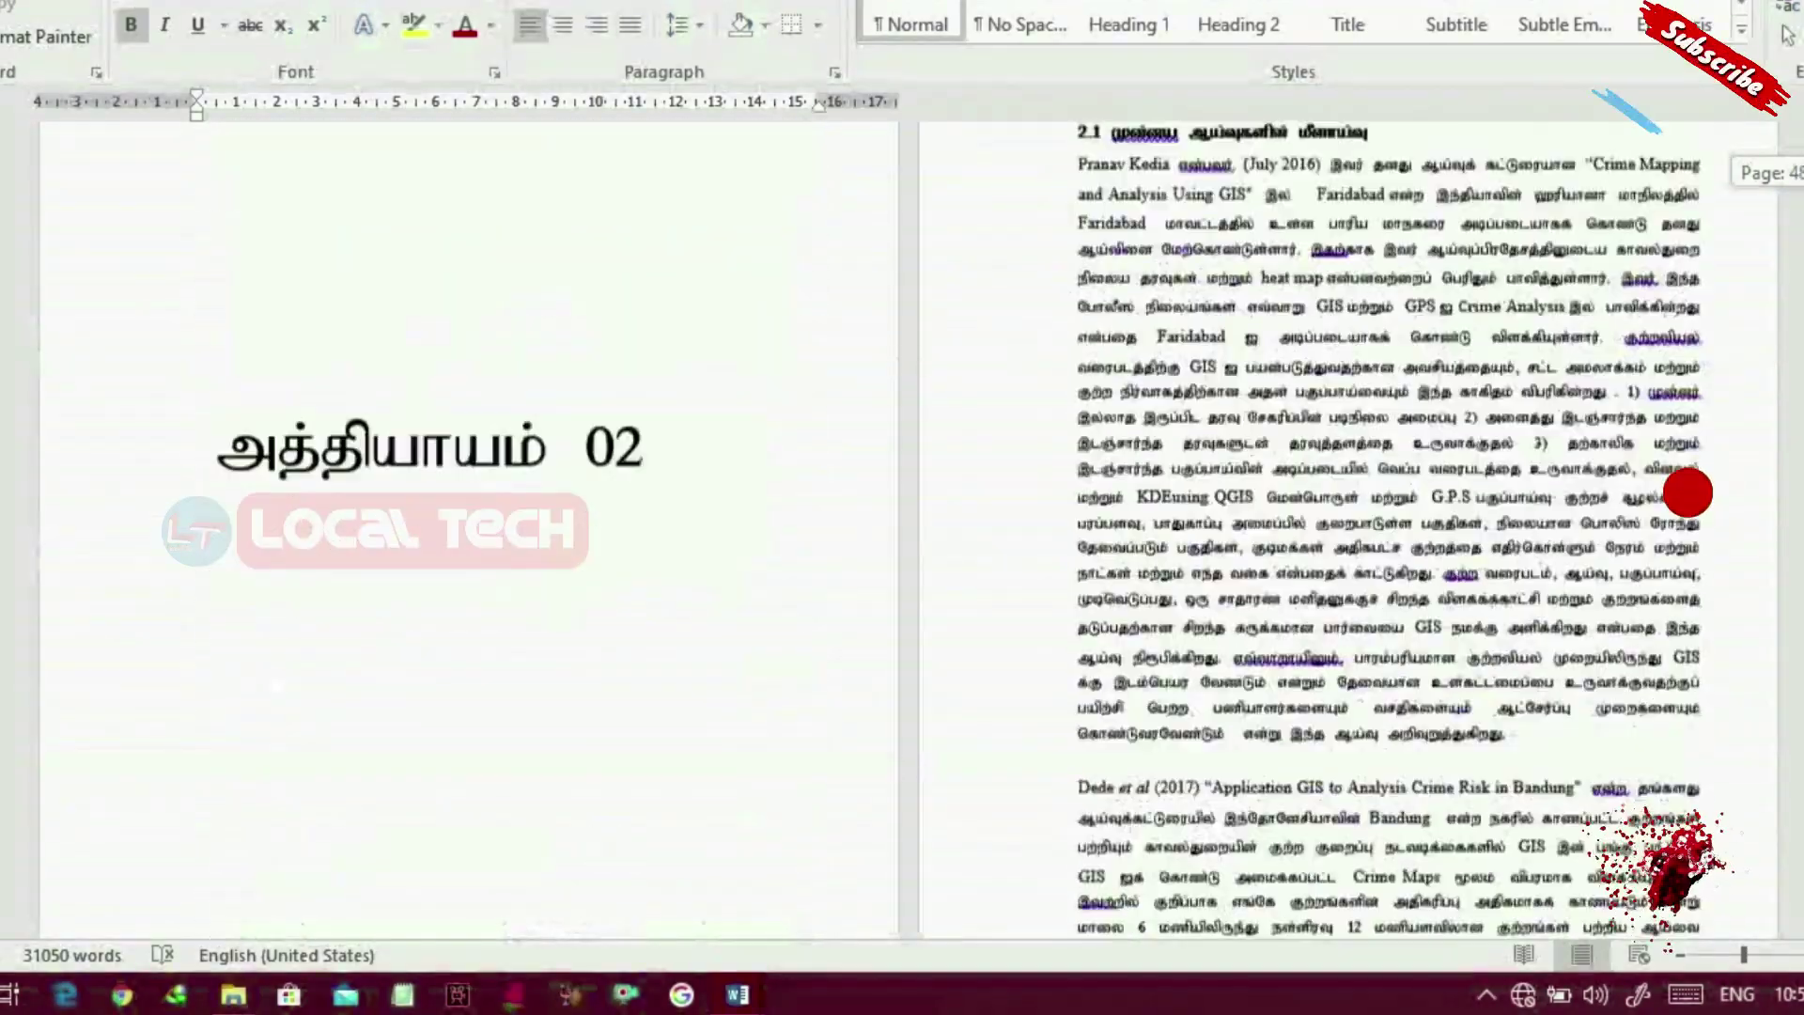
{"action": "scroll", "coordinate": [902, 526], "scroll_direction": "down", "scroll_amount": 15}
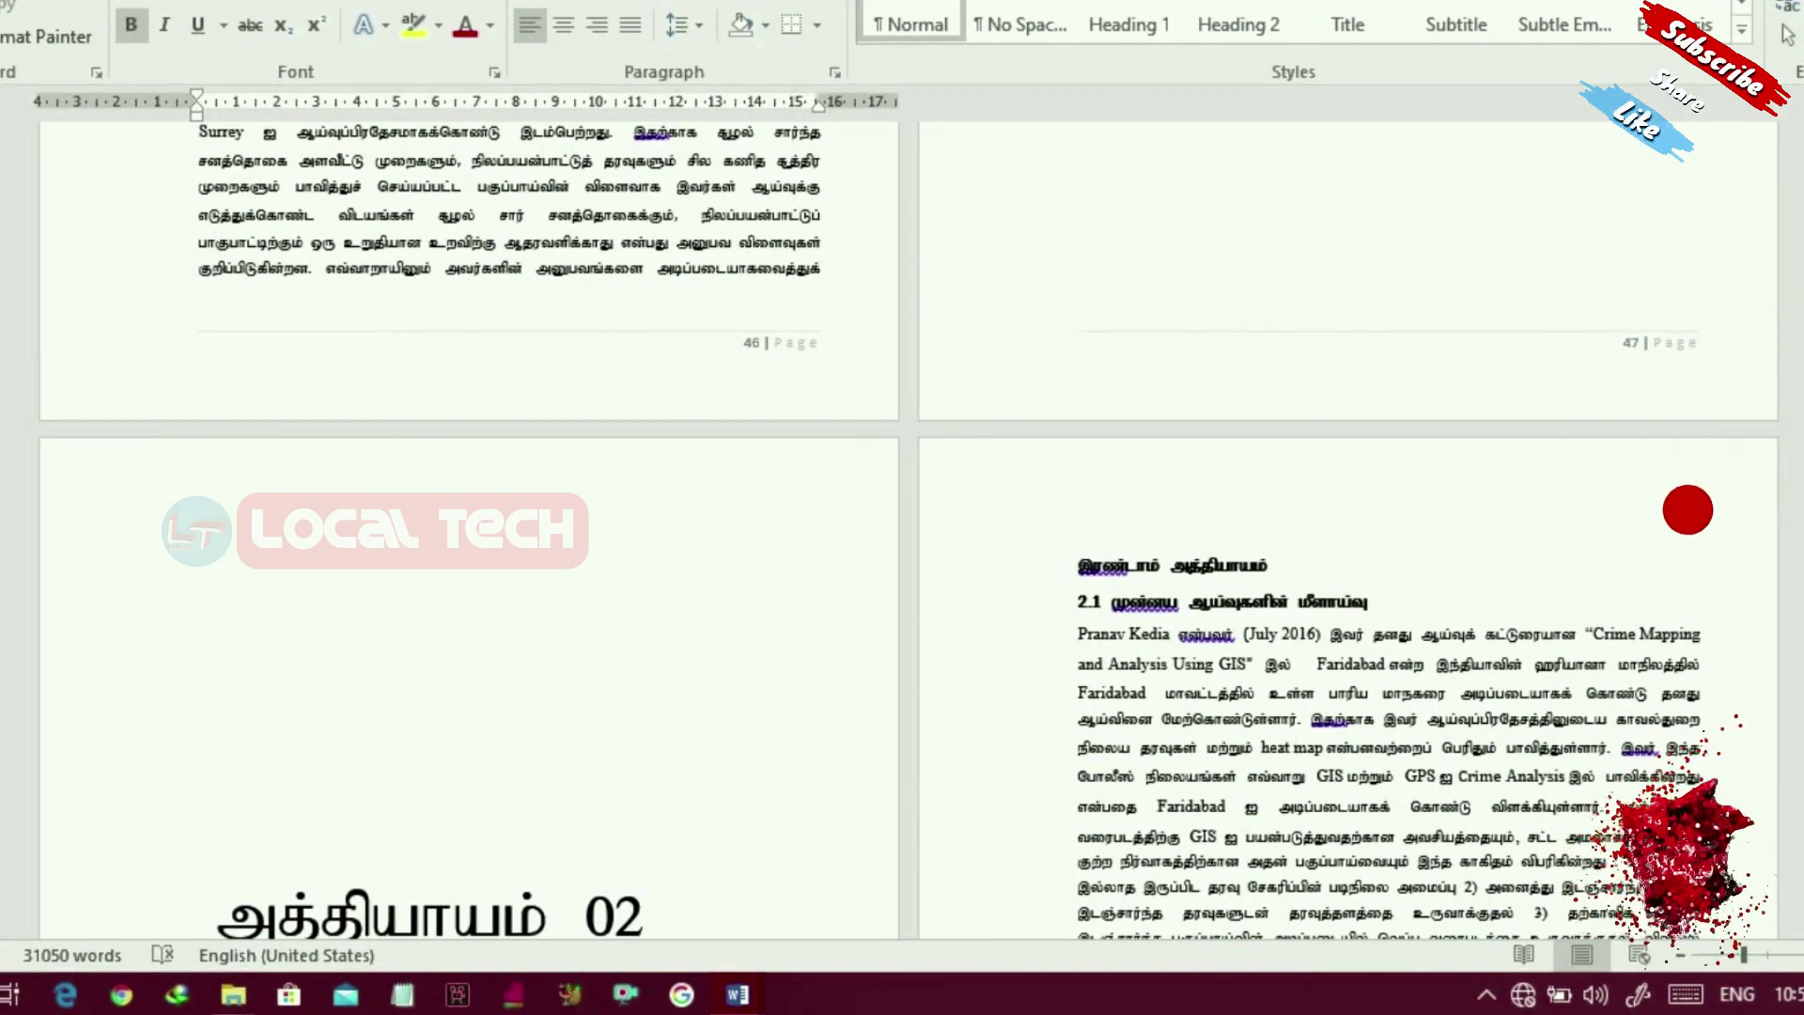
{"action": "scroll", "coordinate": [902, 526], "scroll_direction": "down", "scroll_amount": 8}
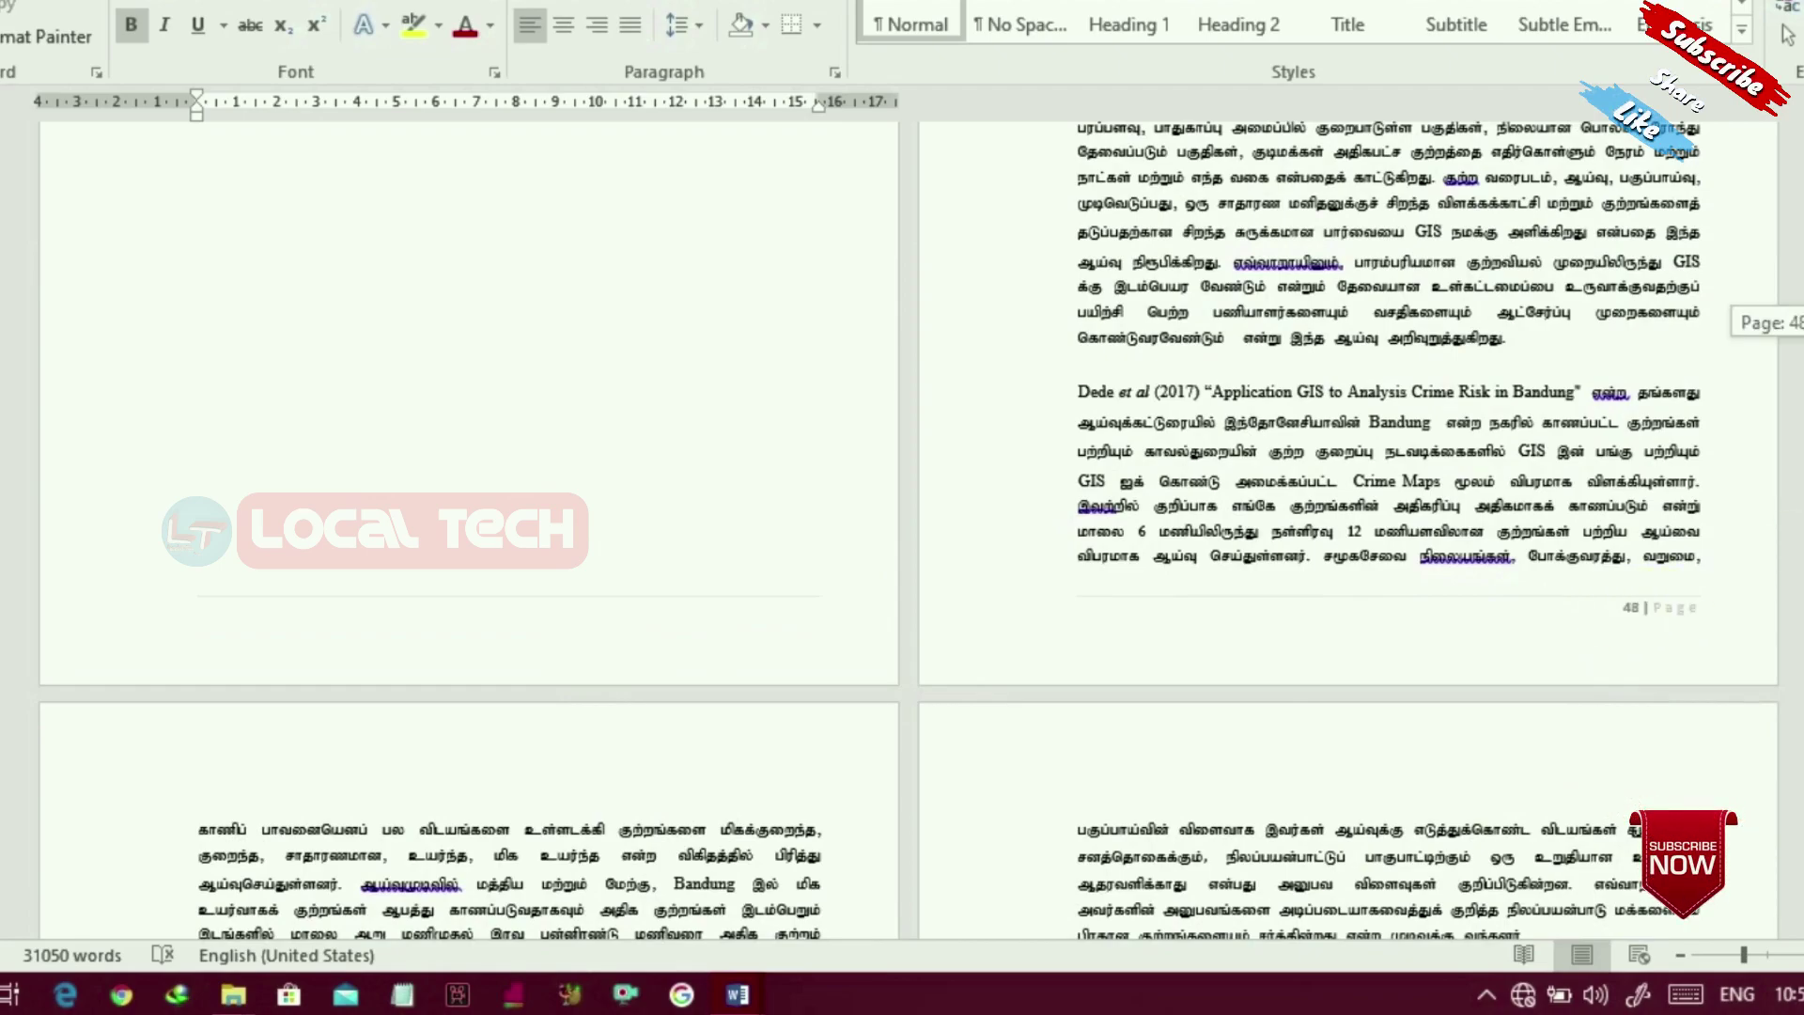
{"action": "scroll", "coordinate": [902, 526], "scroll_direction": "down", "scroll_amount": 20}
{"action": "scroll", "coordinate": [903, 527], "scroll_direction": "down", "scroll_amount": 10}
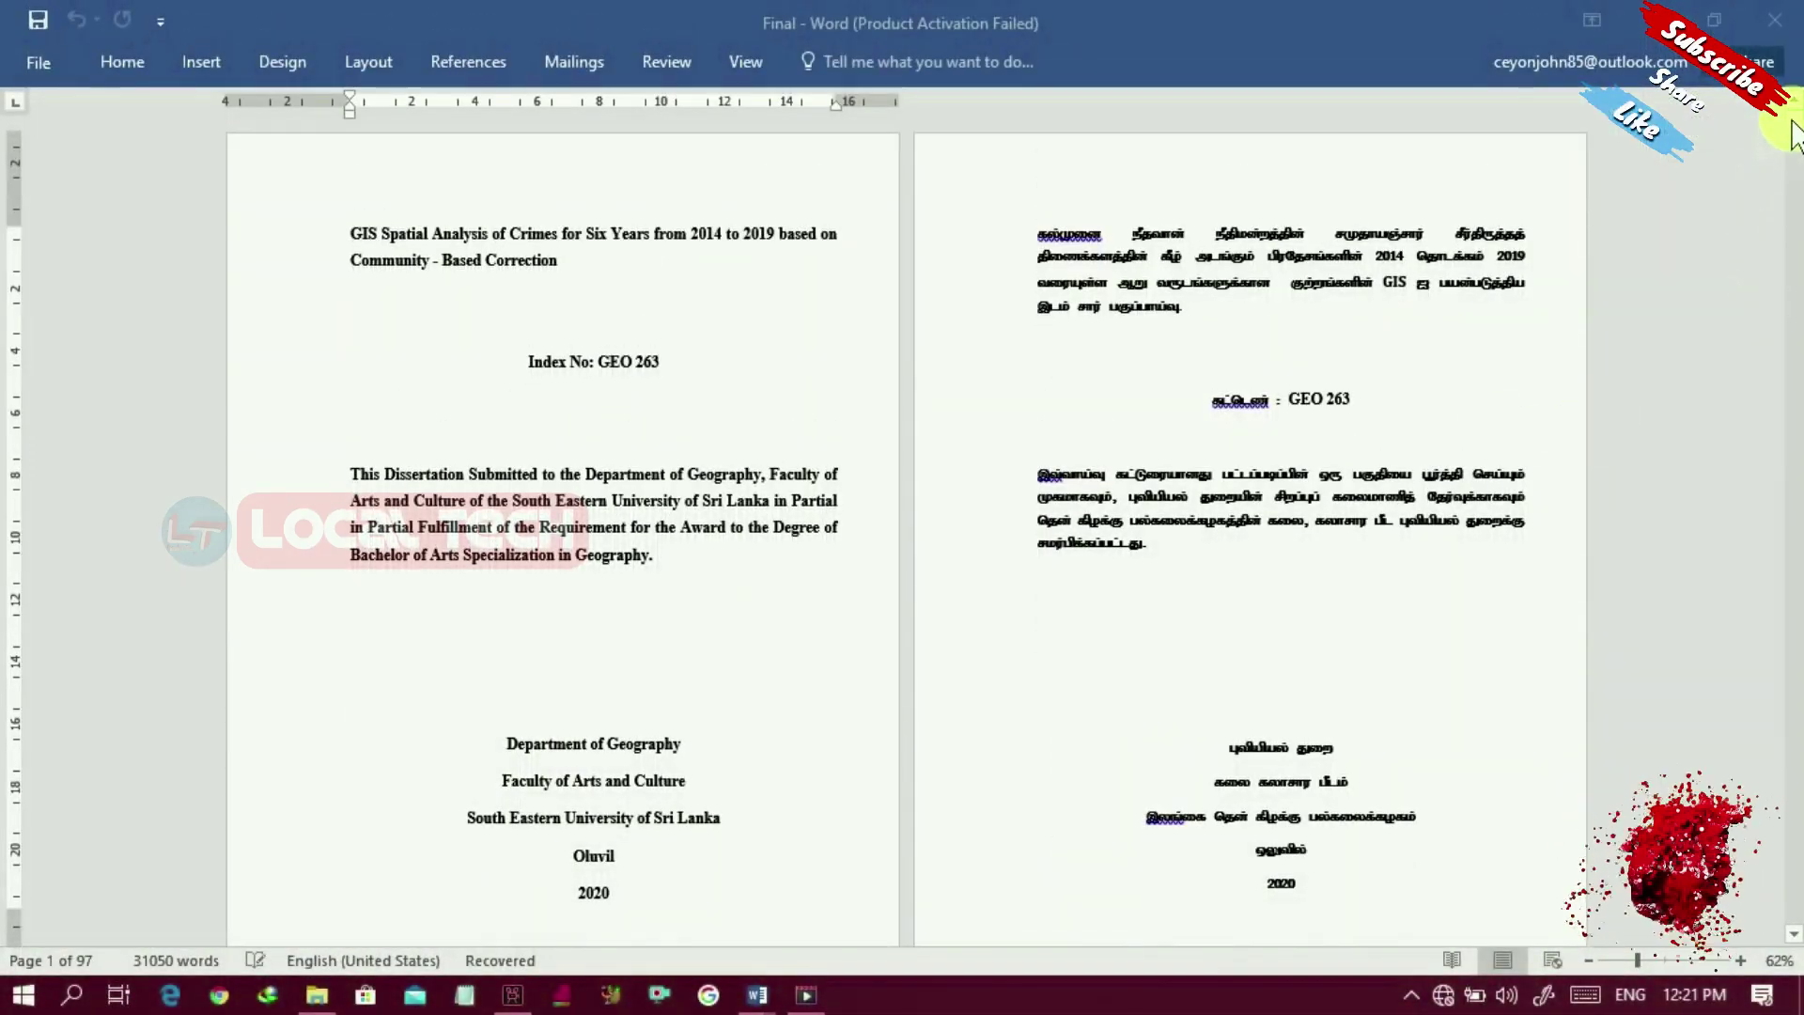
Step: In the unnumbered Final document, insert a Next Page section break before the acknowledgement heading on page 5
{"action": "mouse_move", "coordinate": [1794, 120]}
{"action": "left_mouse_down"}
{"action": "mouse_move", "coordinate": [1797, 166]}
{"action": "mouse_move", "coordinate": [1797, 121]}
{"action": "left_mouse_up"}
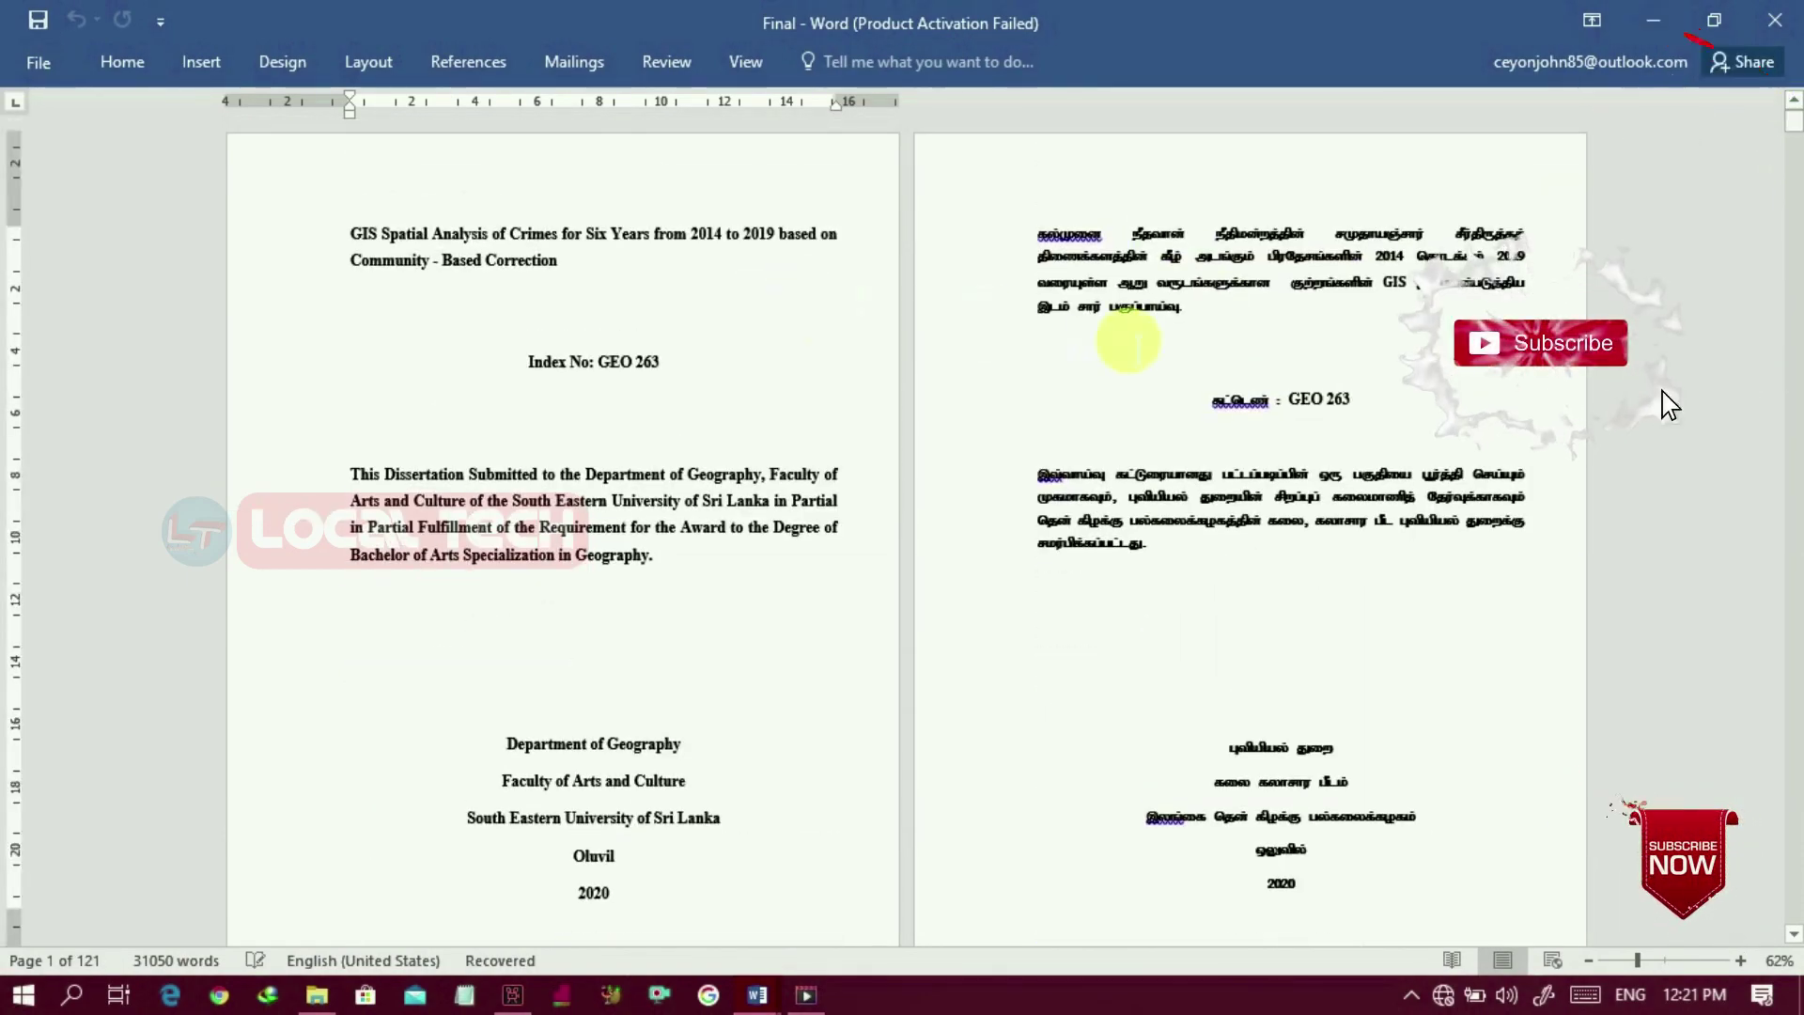
{"action": "left_click_drag", "start_coordinate": [1797, 127], "coordinate": [1797, 157]}
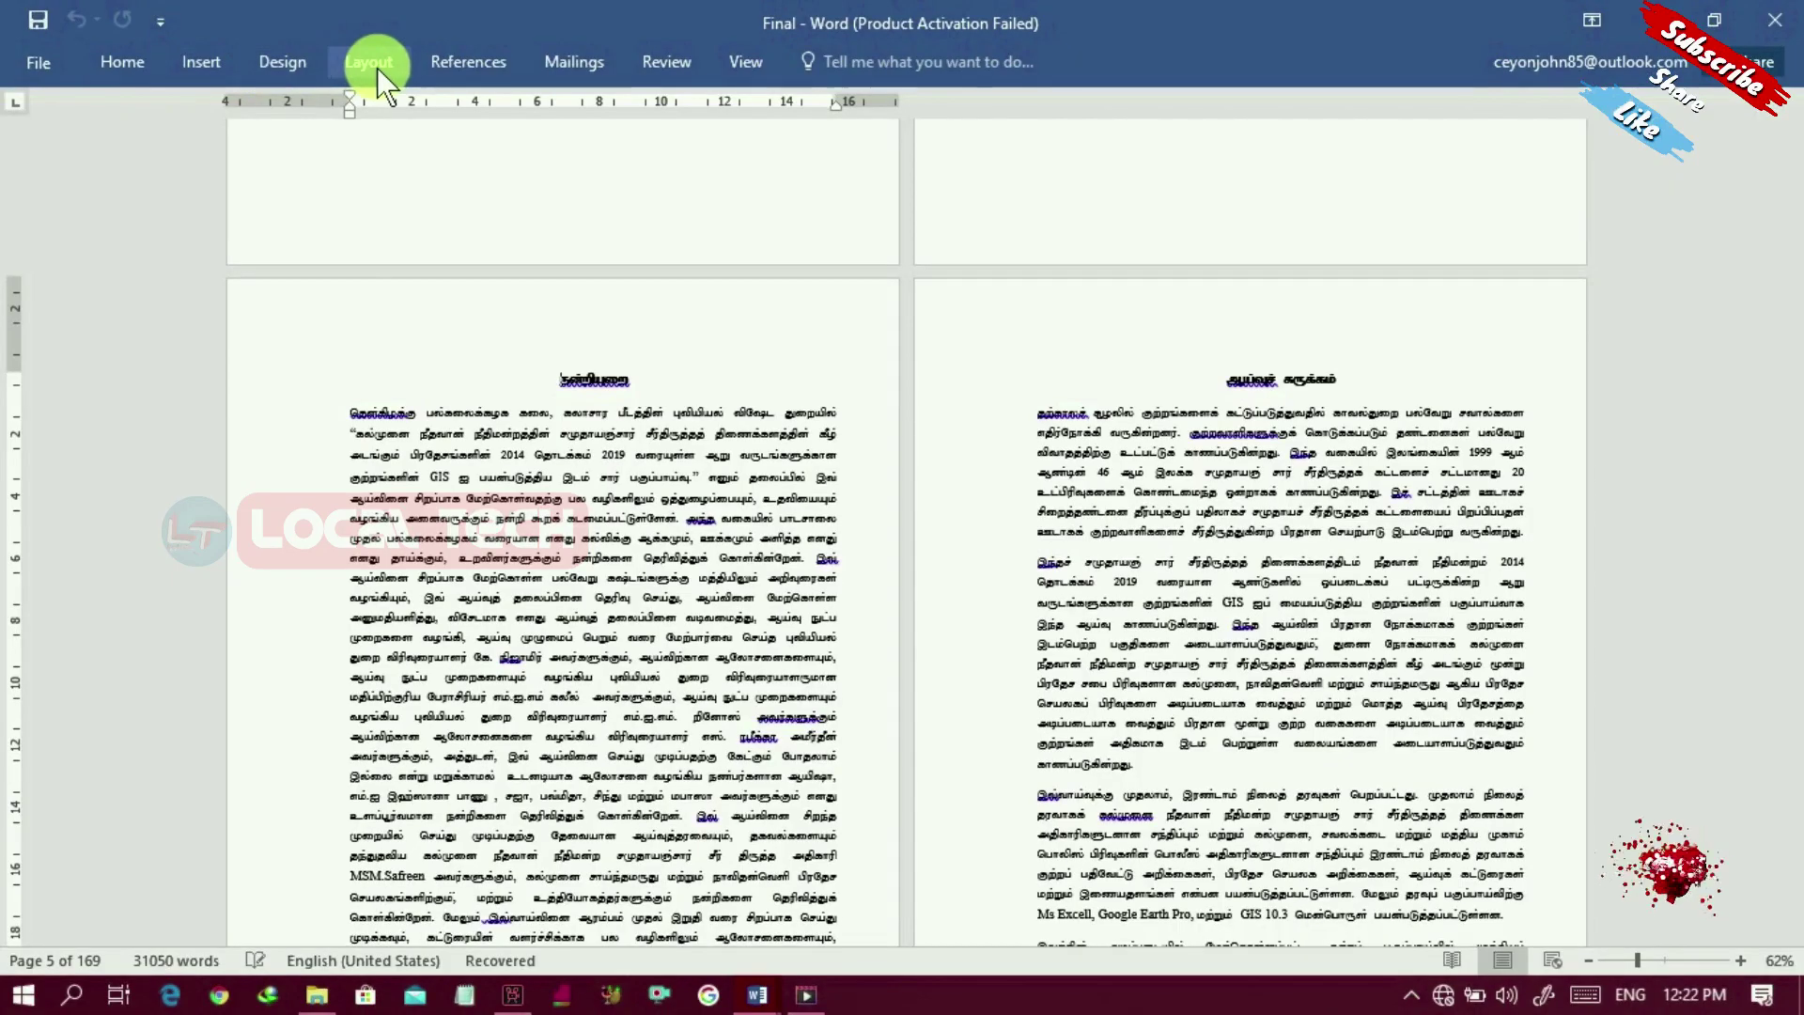
{"action": "left_click", "coordinate": [377, 69]}
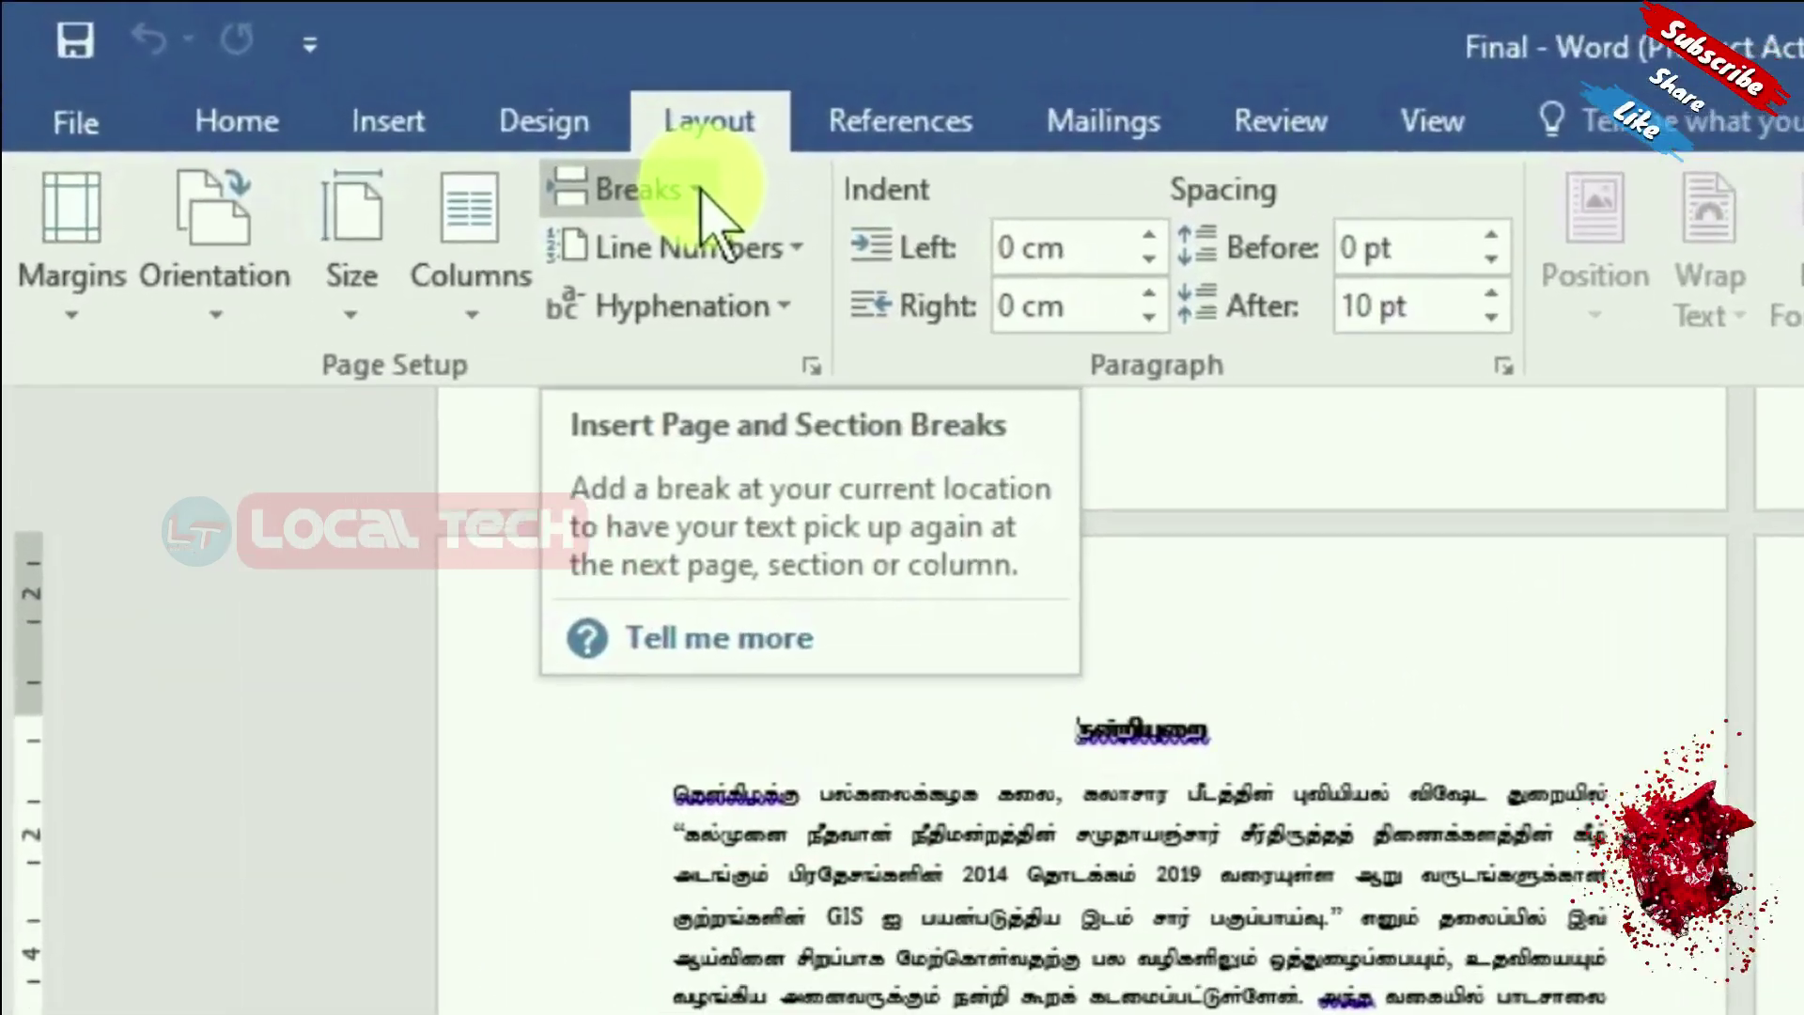
{"action": "left_click", "coordinate": [698, 193]}
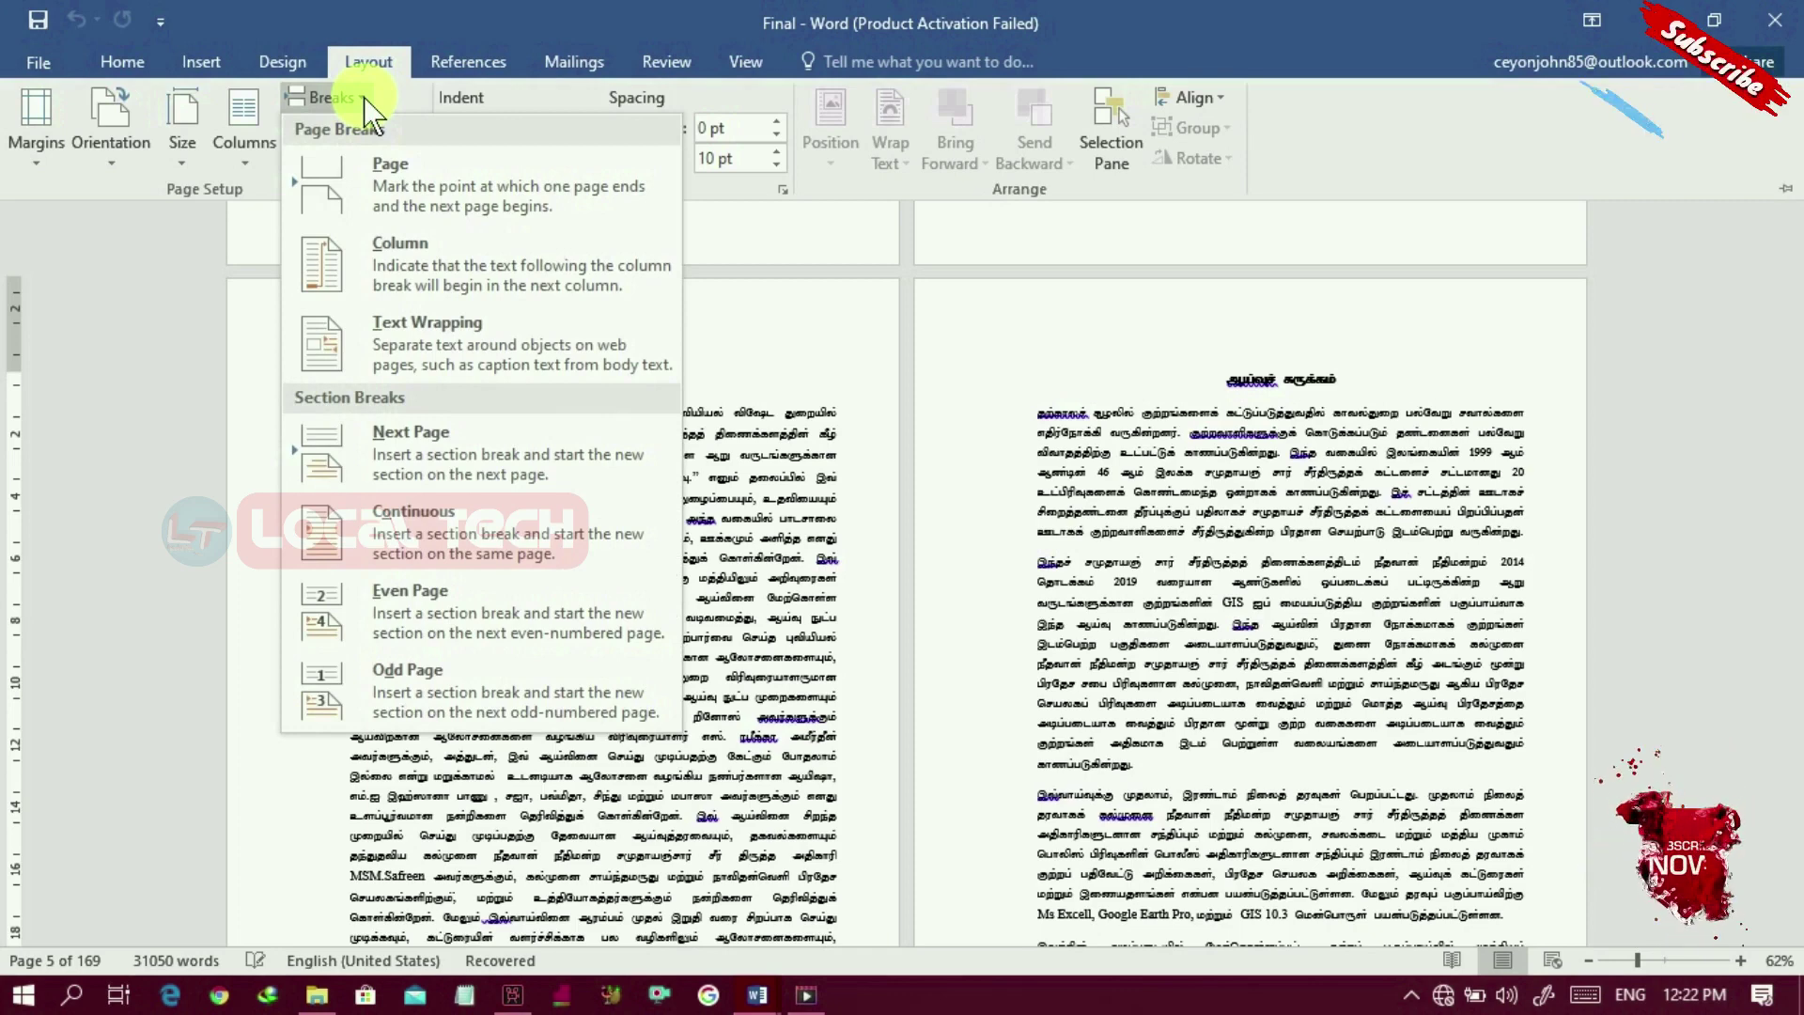
{"action": "left_click", "coordinate": [451, 431]}
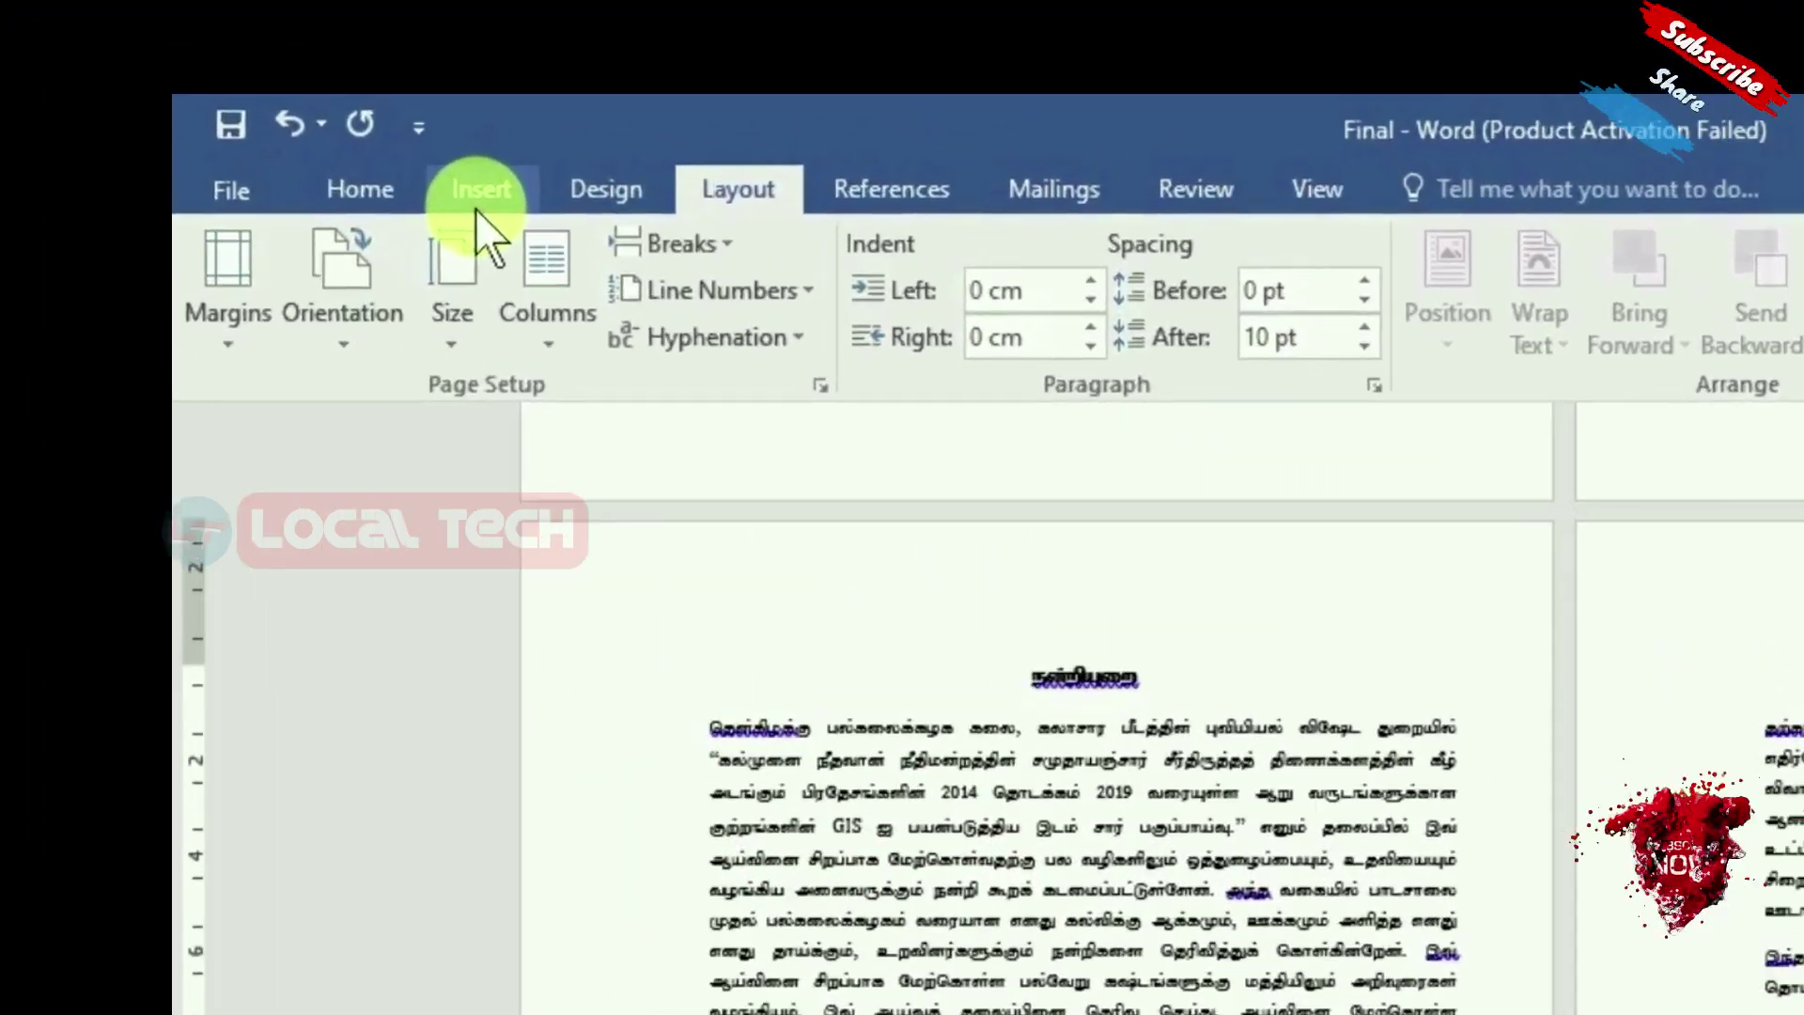
Step: Add page numbers at the bottom of the page in the Accent Bar 2 style, starting from the acknowledgement page
{"action": "left_click", "coordinate": [476, 211]}
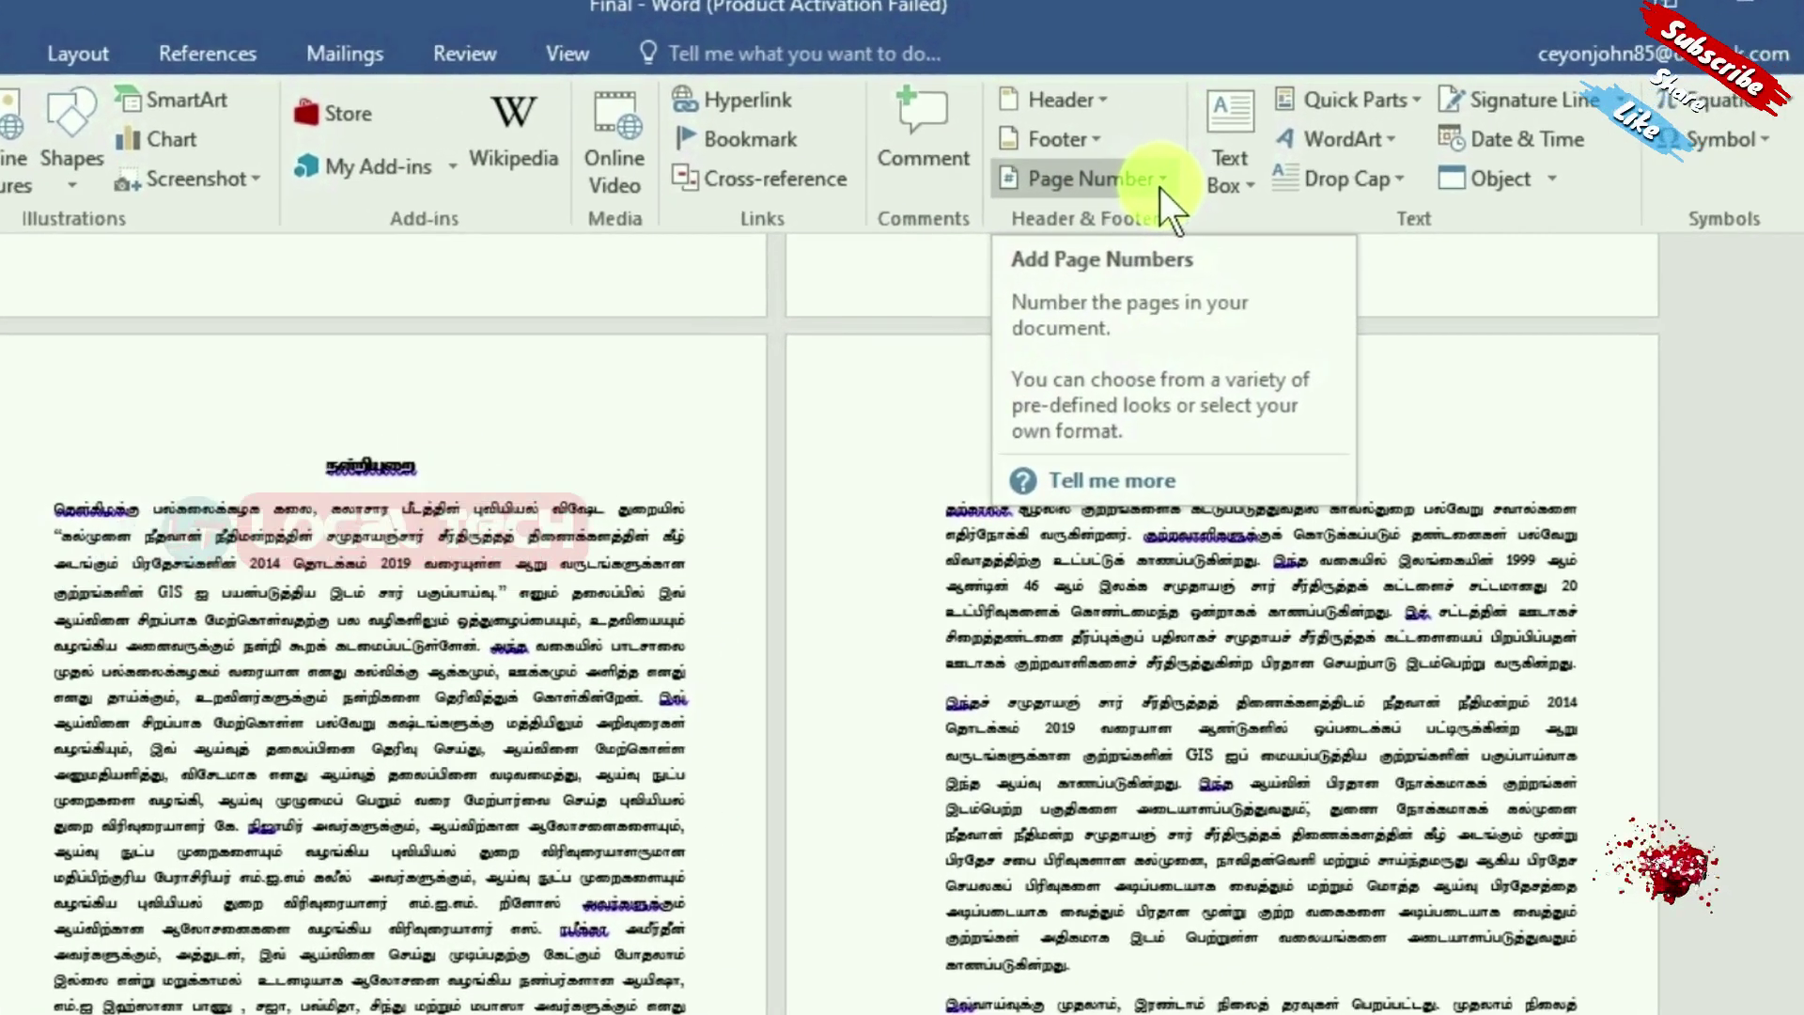
{"action": "left_click", "coordinate": [1201, 160]}
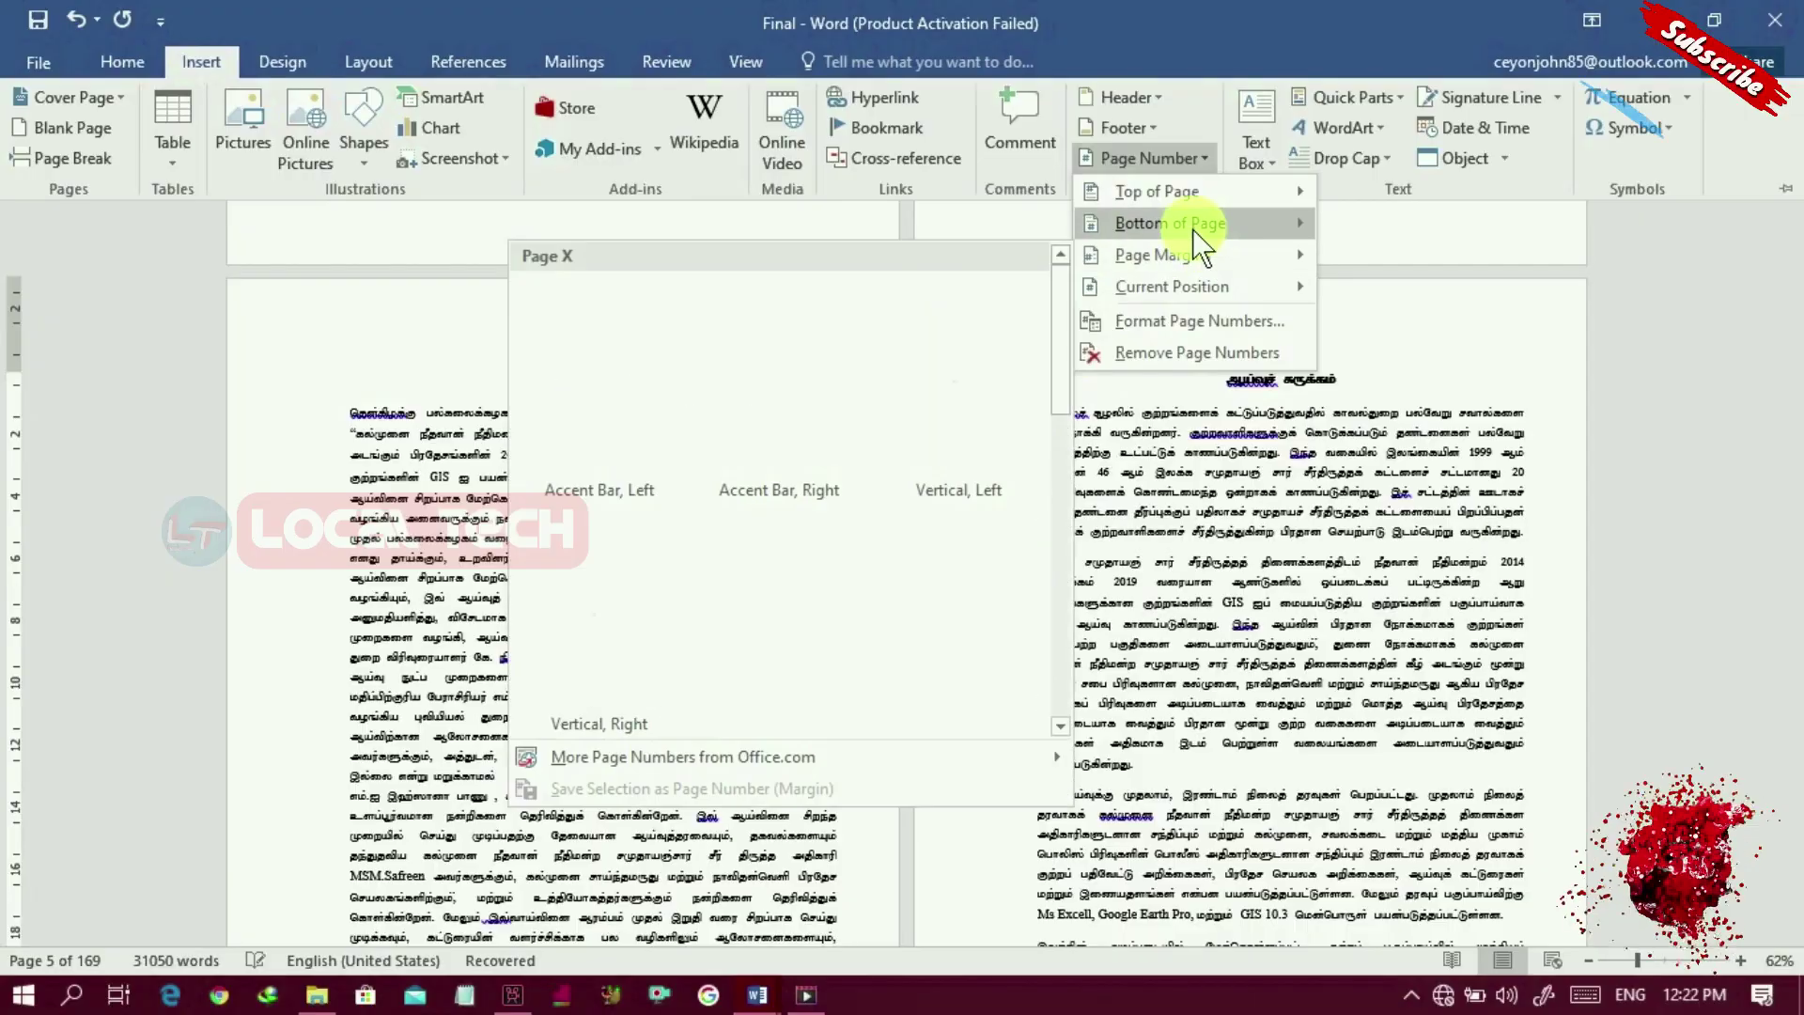
{"action": "mouse_move", "coordinate": [1041, 357]}
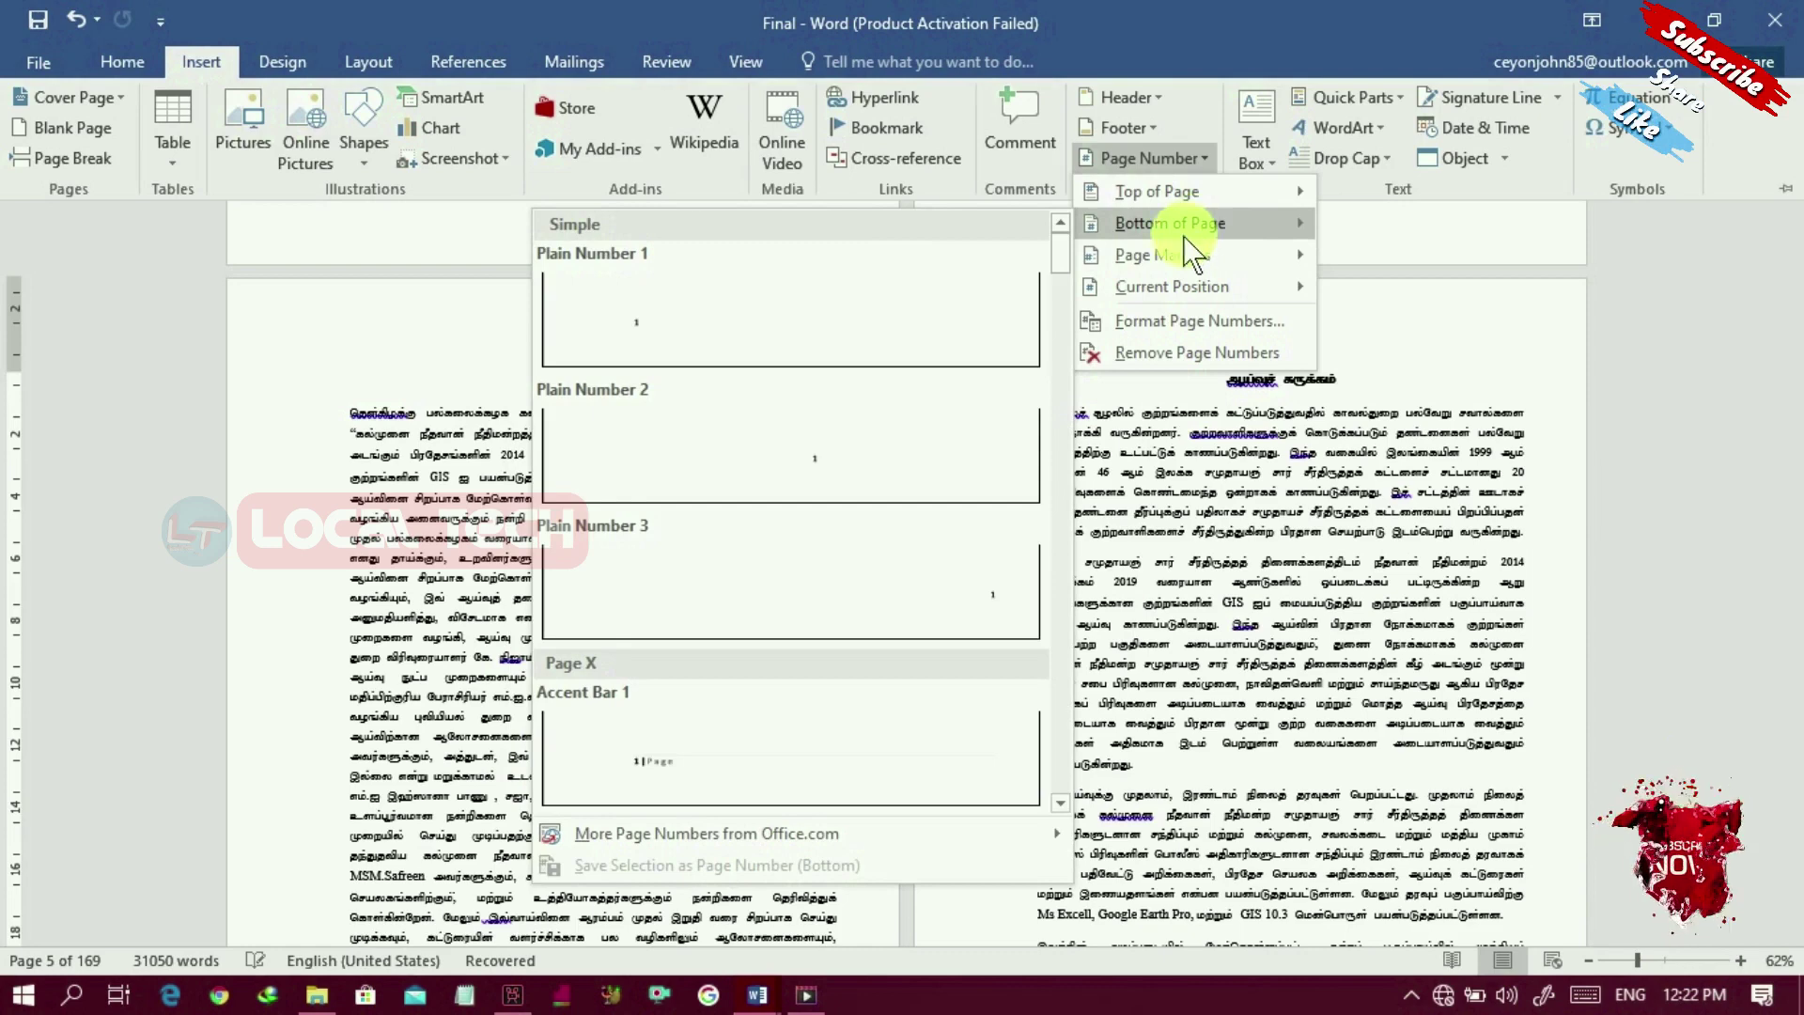
{"action": "left_click", "coordinate": [1059, 804]}
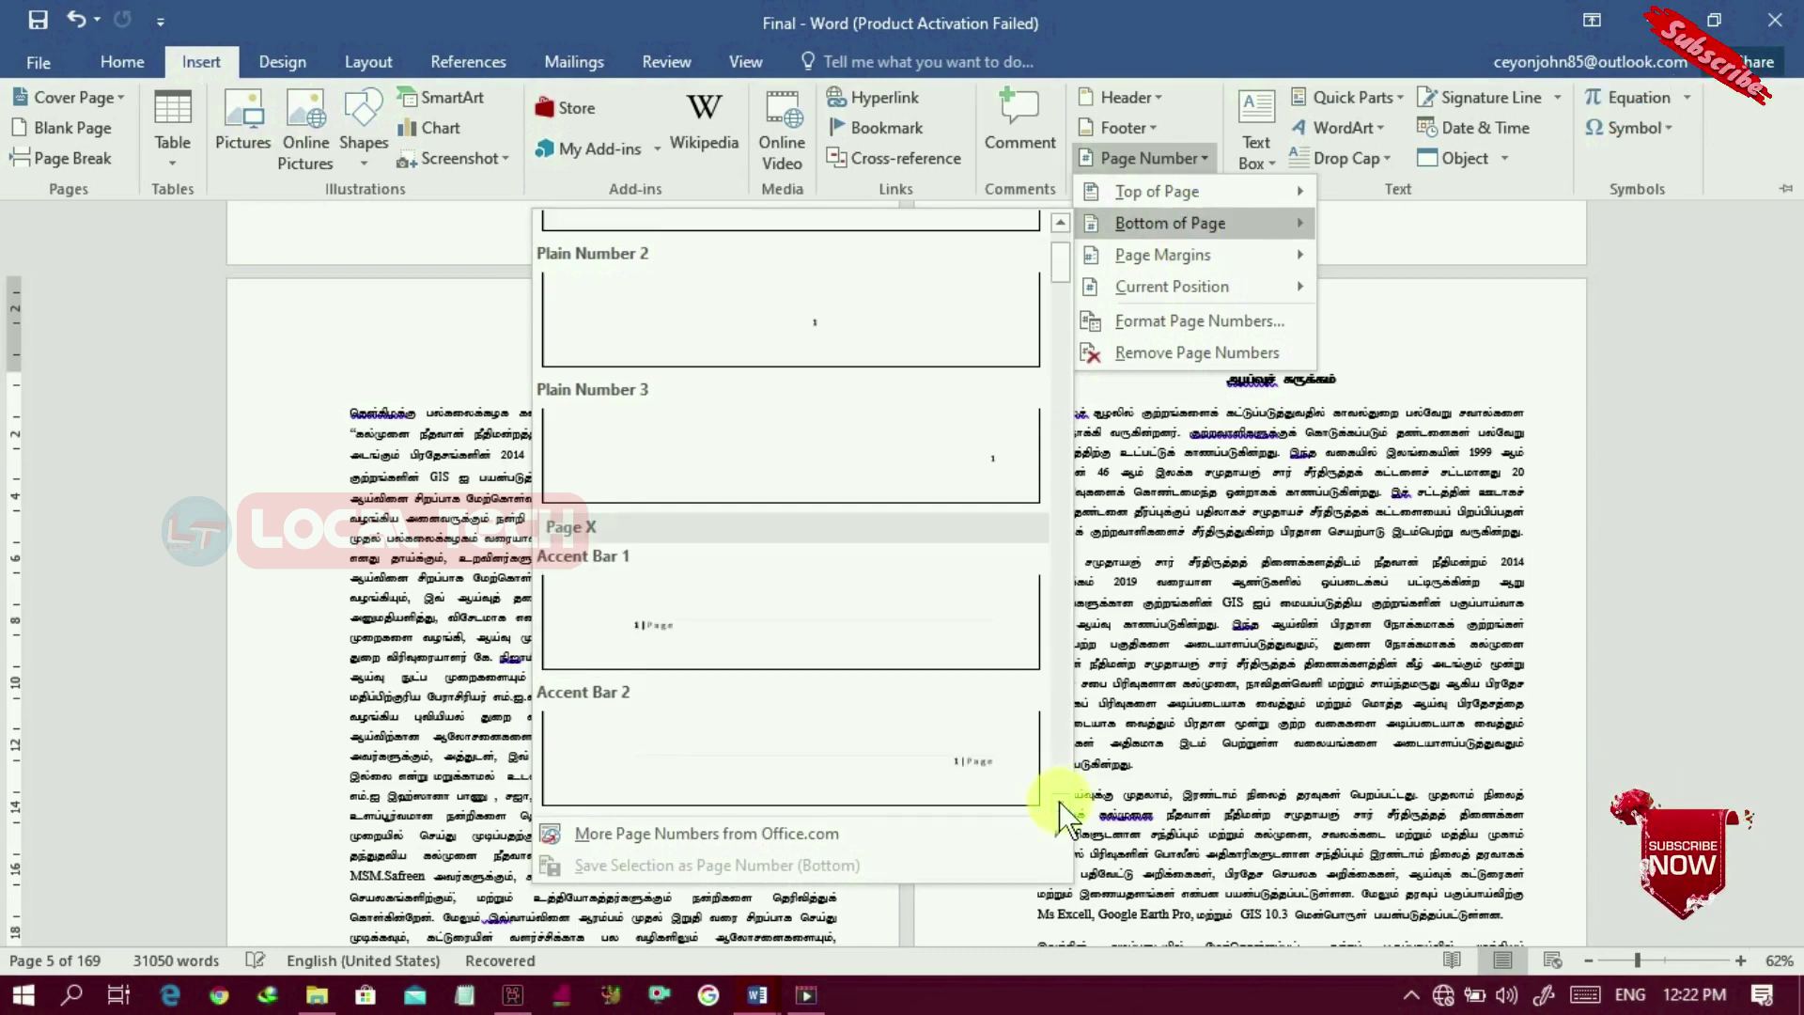
{"action": "left_click", "coordinate": [984, 782]}
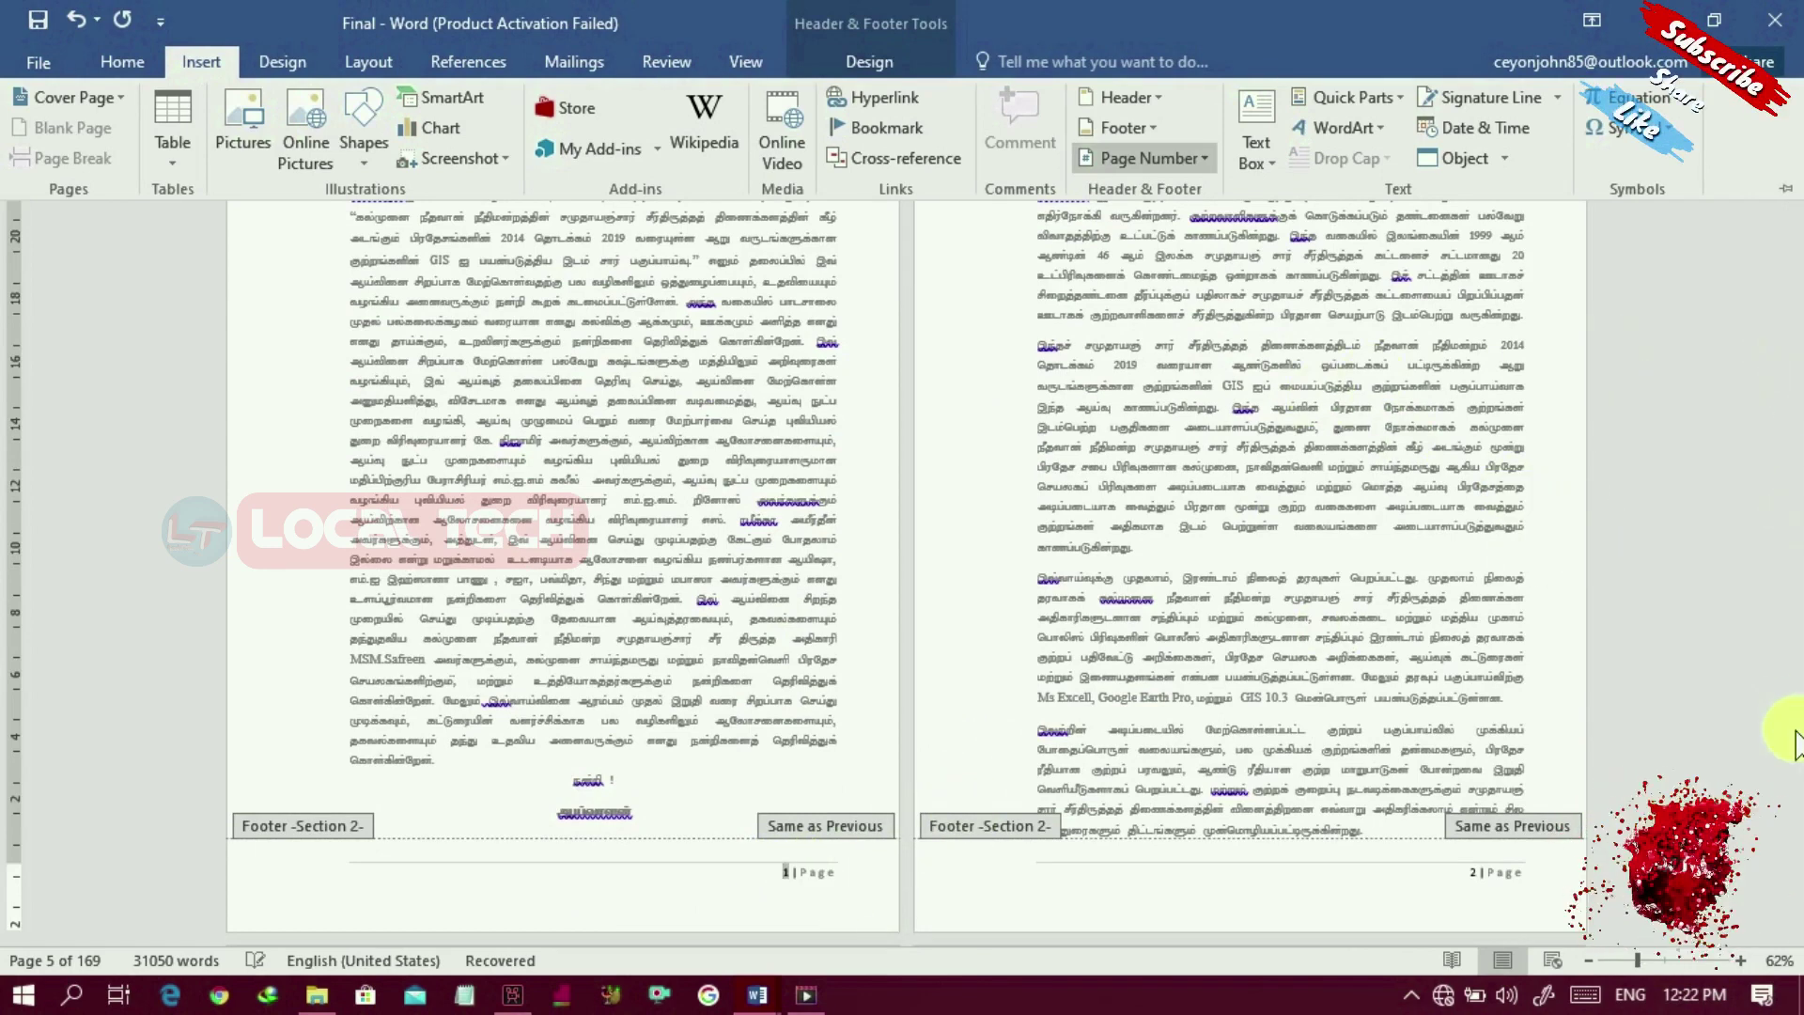
Step: Compare the page numbers in the Section 1 and Section 2 footers across the title, declaration, acknowledgement and abstract pages
{"action": "key", "text": "ctrl+F1"}
{"action": "scroll", "coordinate": [1795, 365], "scroll_direction": "down", "scroll_amount": 8}
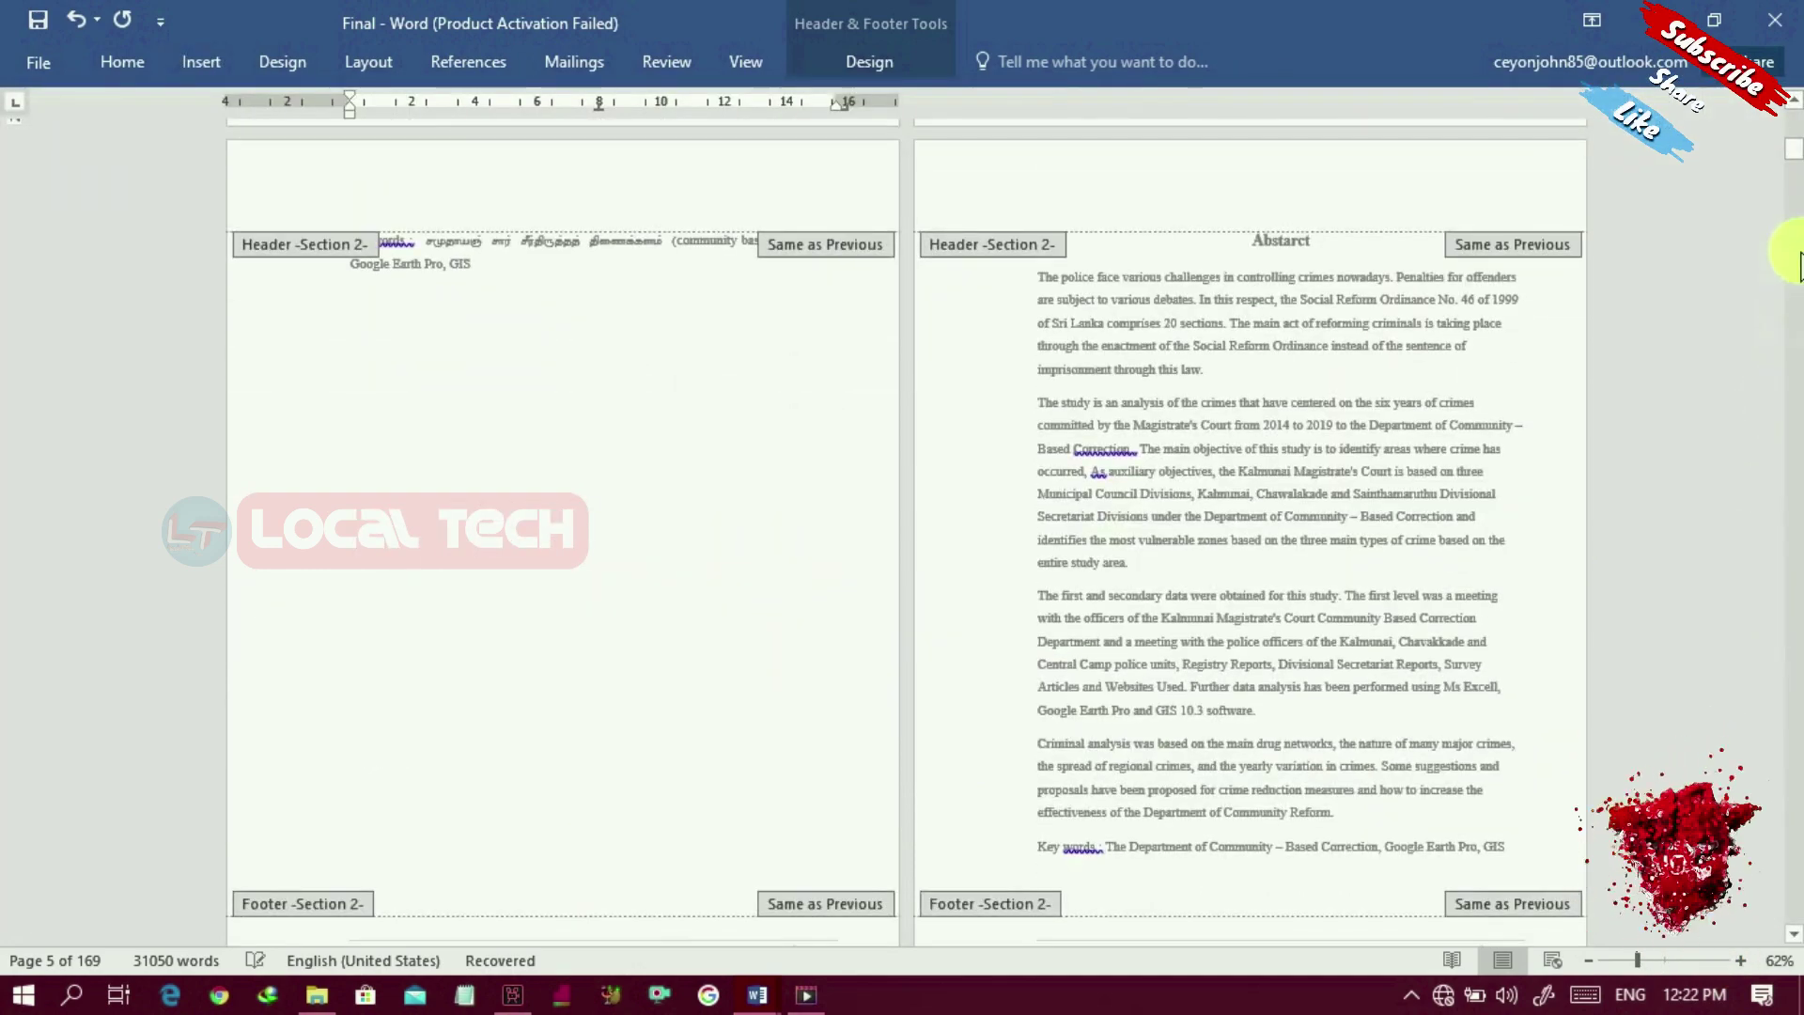
{"action": "scroll", "coordinate": [1800, 155], "scroll_direction": "up", "scroll_amount": 5}
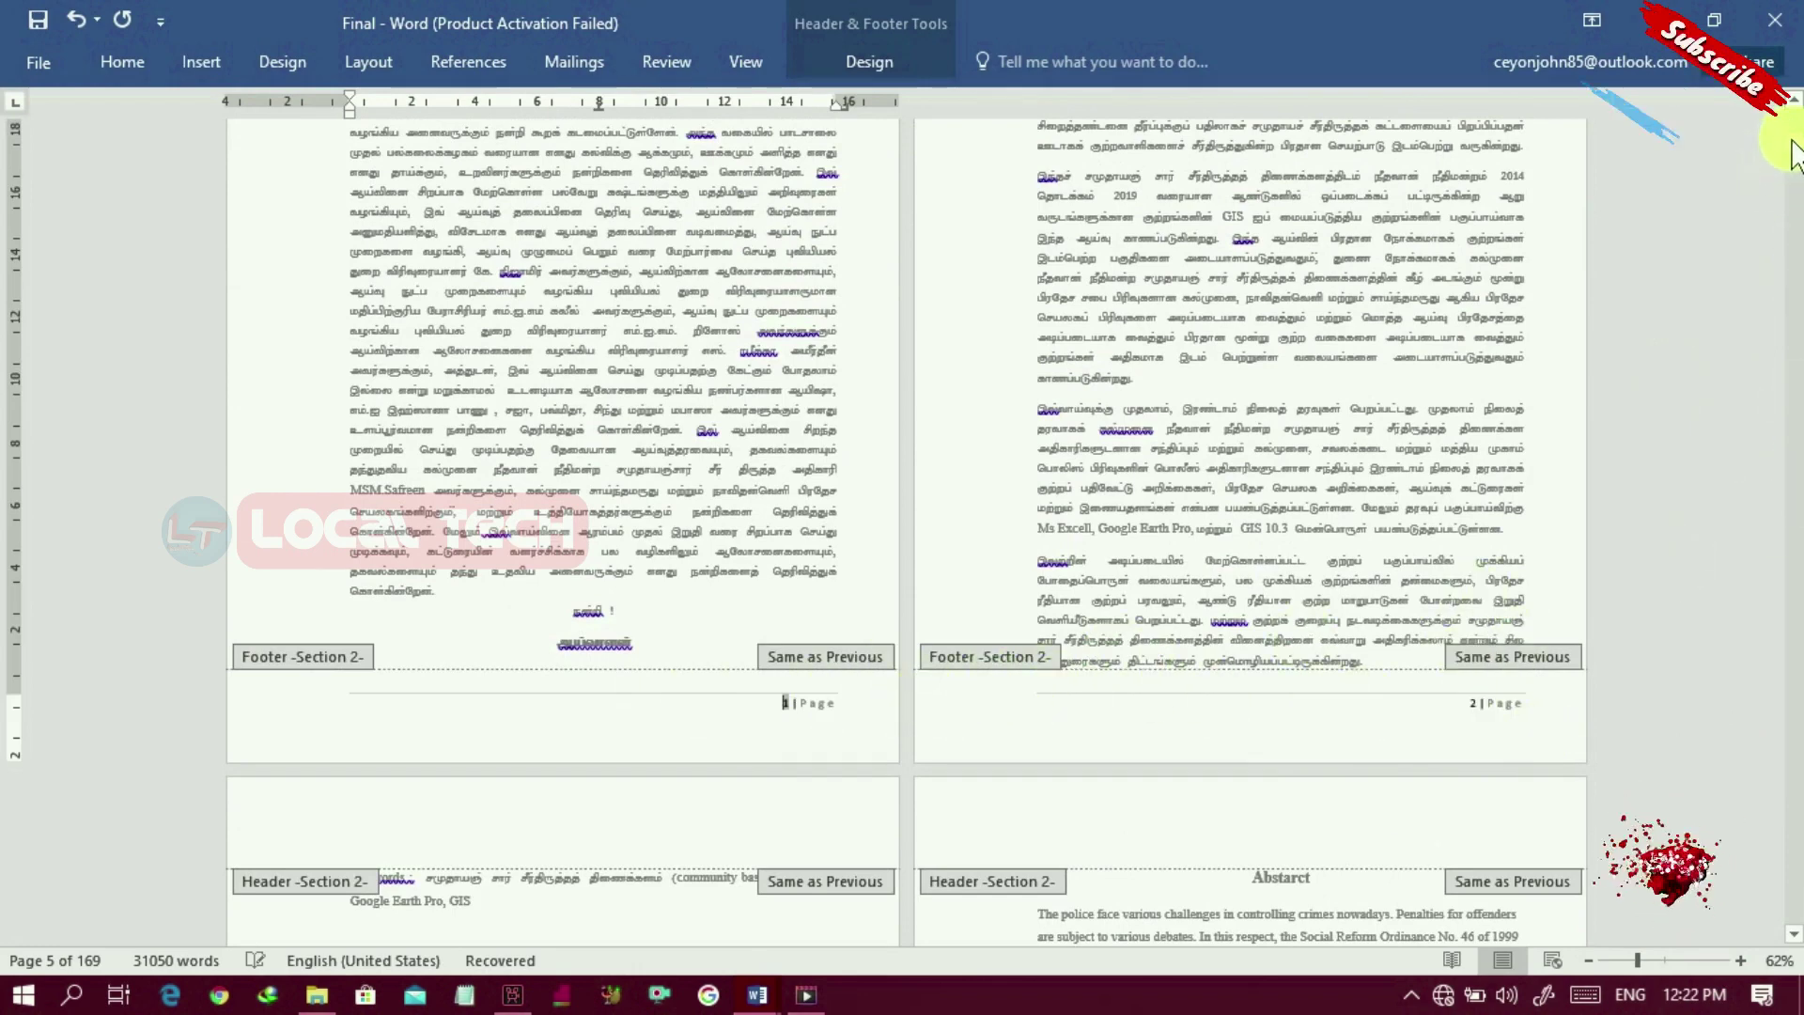
{"action": "scroll", "coordinate": [1795, 155], "scroll_direction": "up", "scroll_amount": 5}
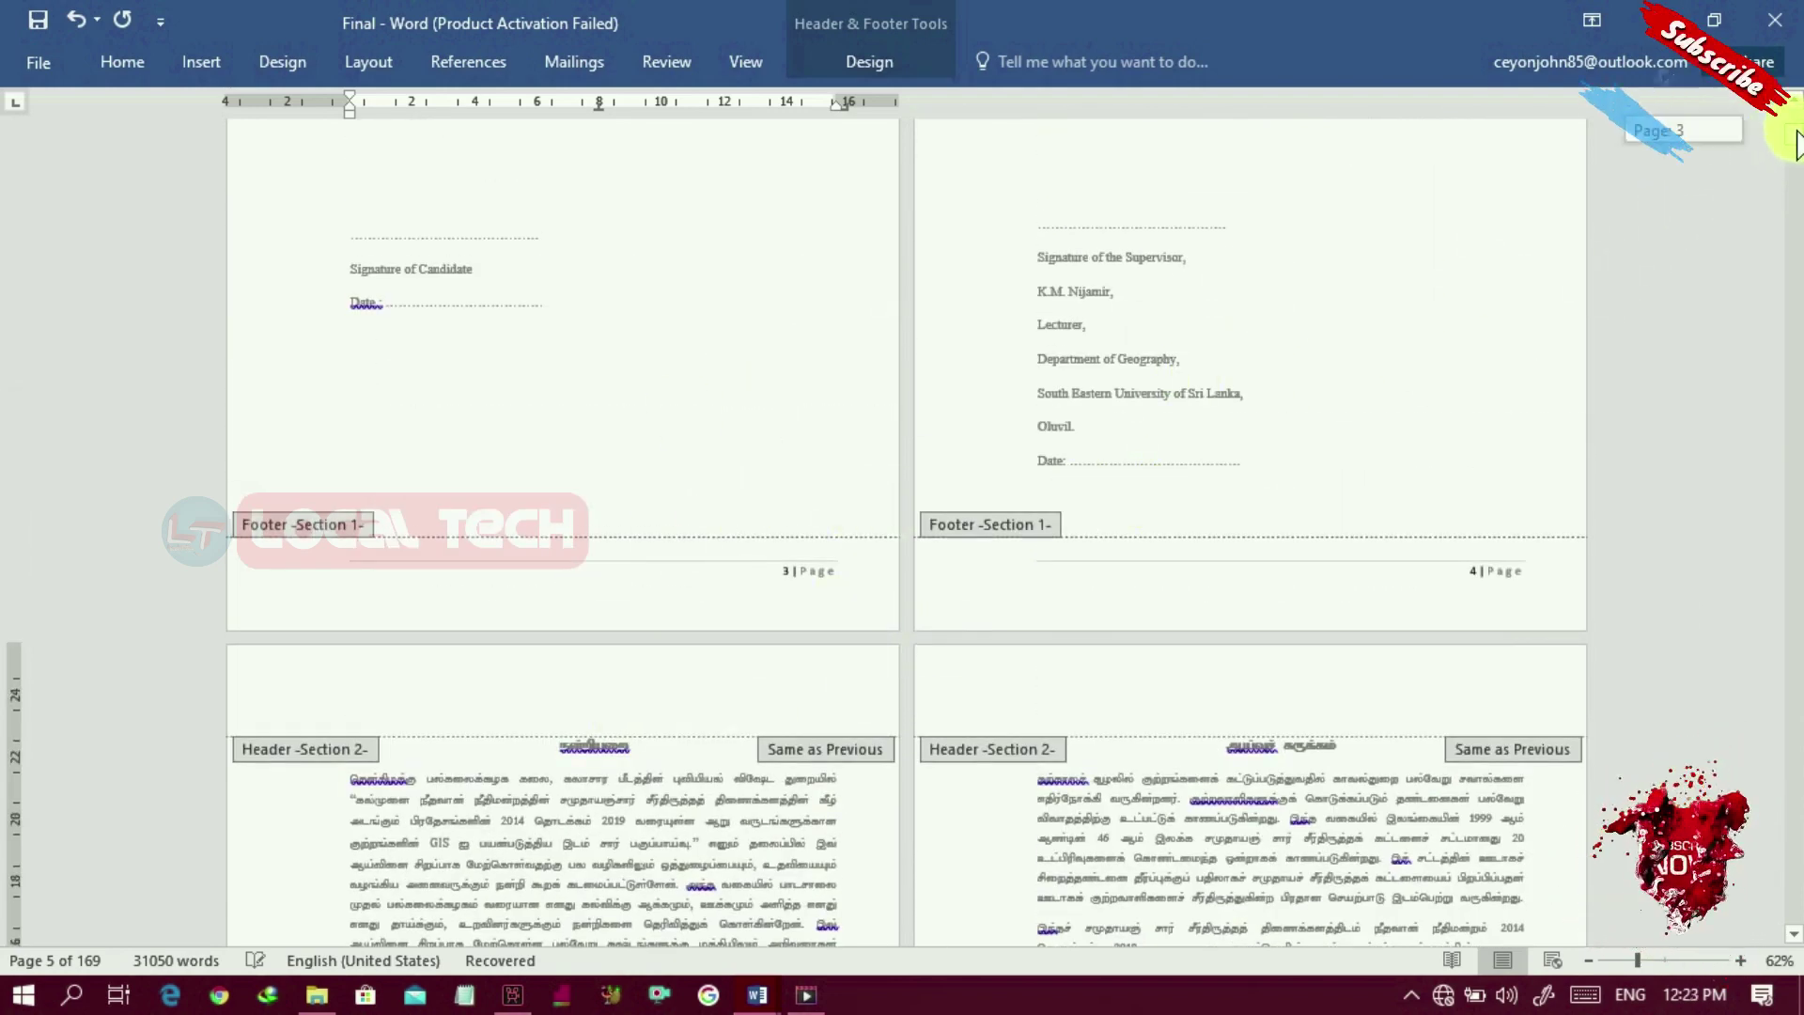
{"action": "scroll", "coordinate": [1795, 141], "scroll_direction": "up", "scroll_amount": 8}
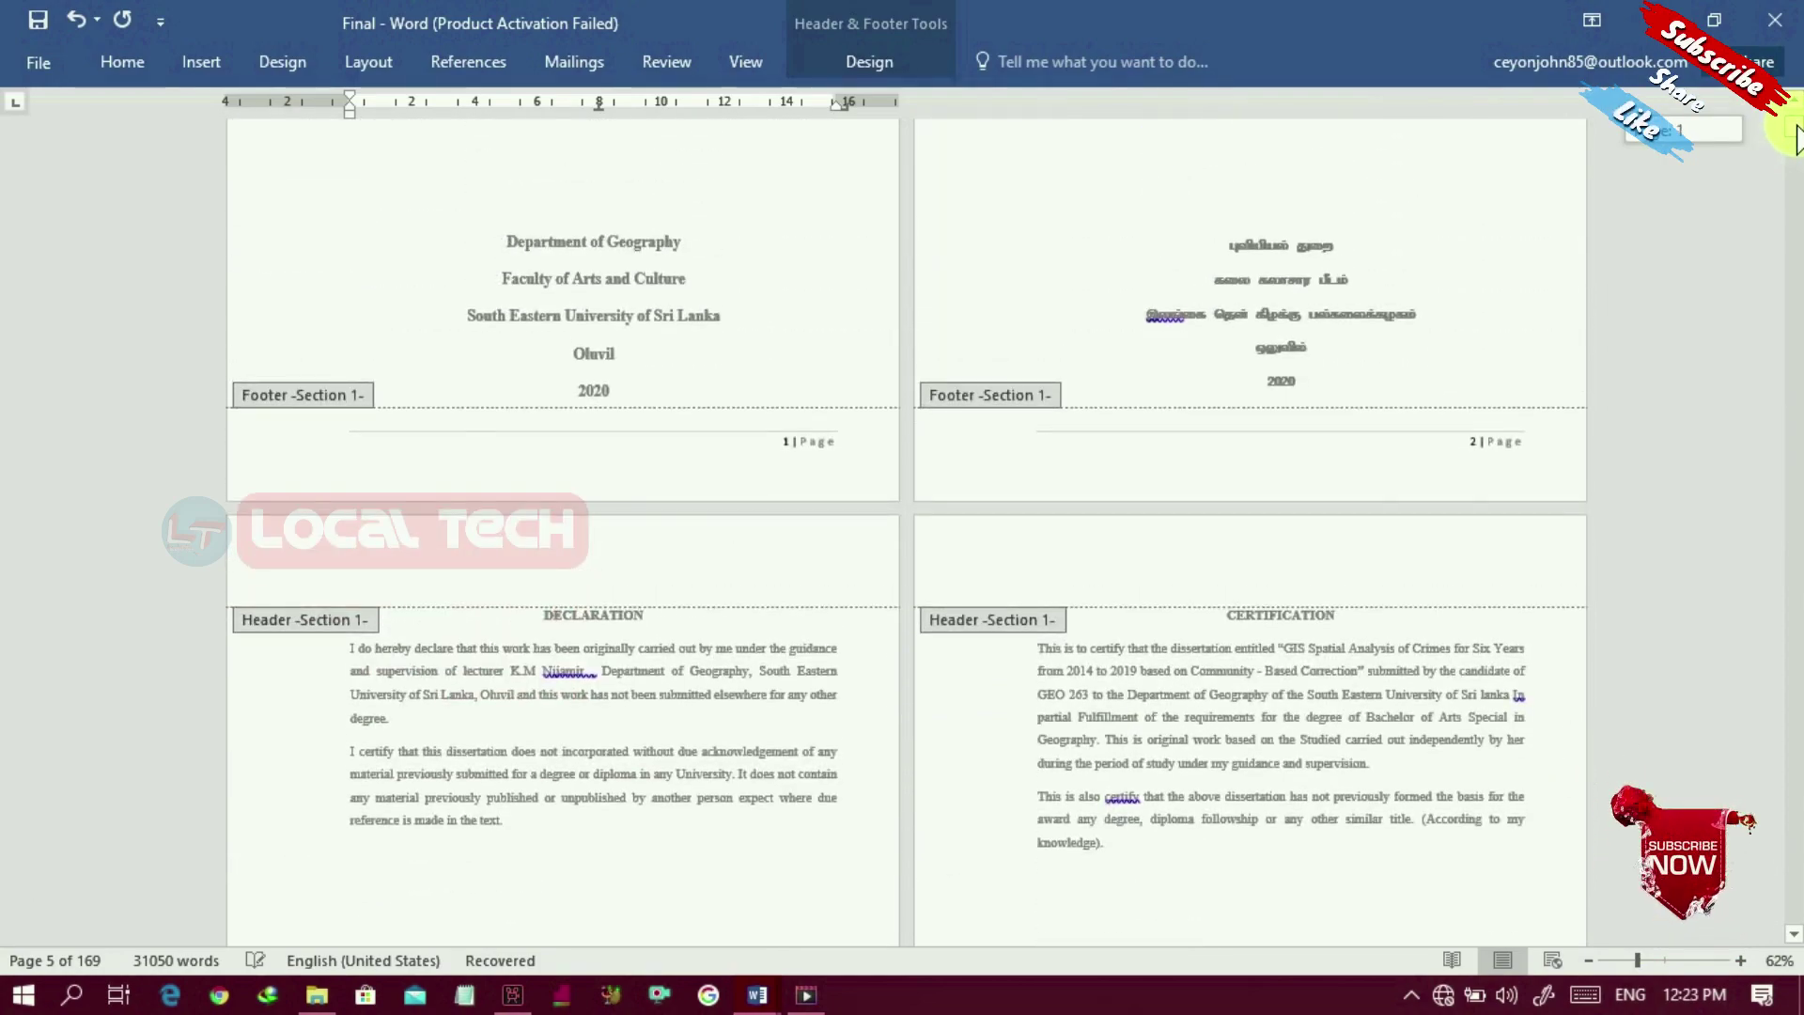
{"action": "scroll", "coordinate": [1795, 141], "scroll_direction": "down", "scroll_amount": 10}
{"action": "scroll", "coordinate": [1794, 141], "scroll_direction": "up", "scroll_amount": 4}
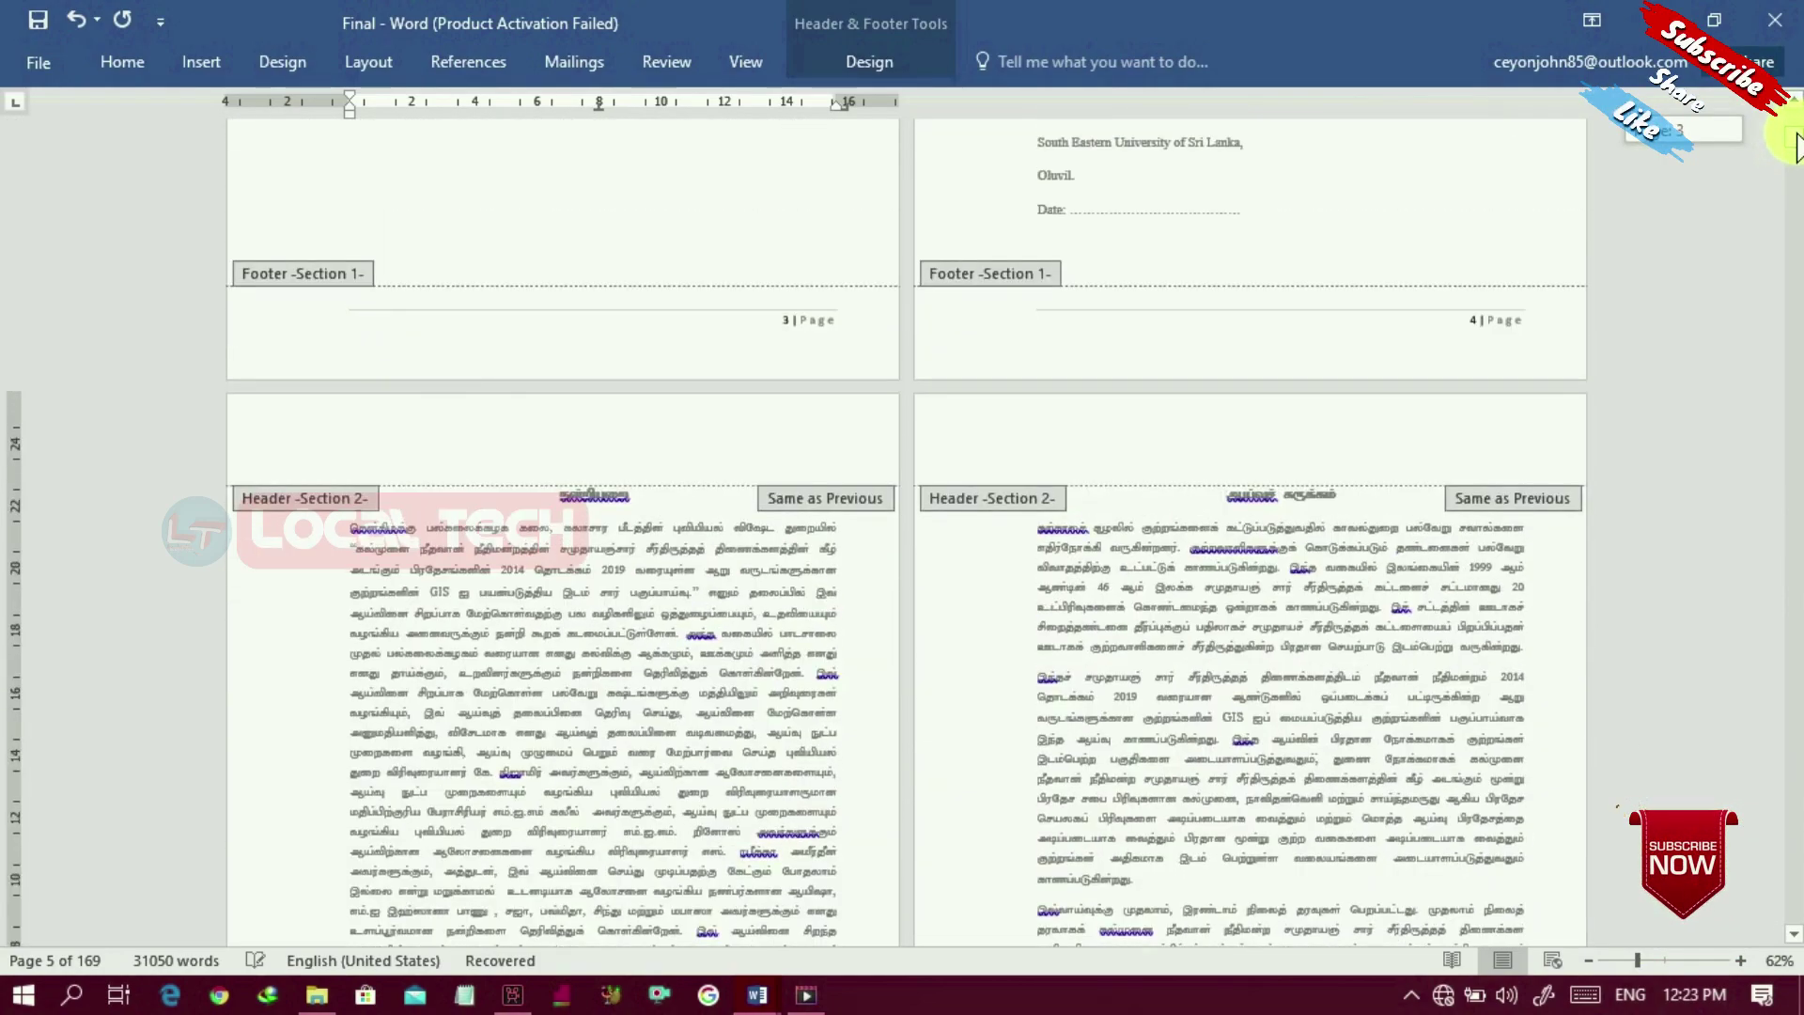
{"action": "scroll", "coordinate": [1795, 141], "scroll_direction": "down", "scroll_amount": 5}
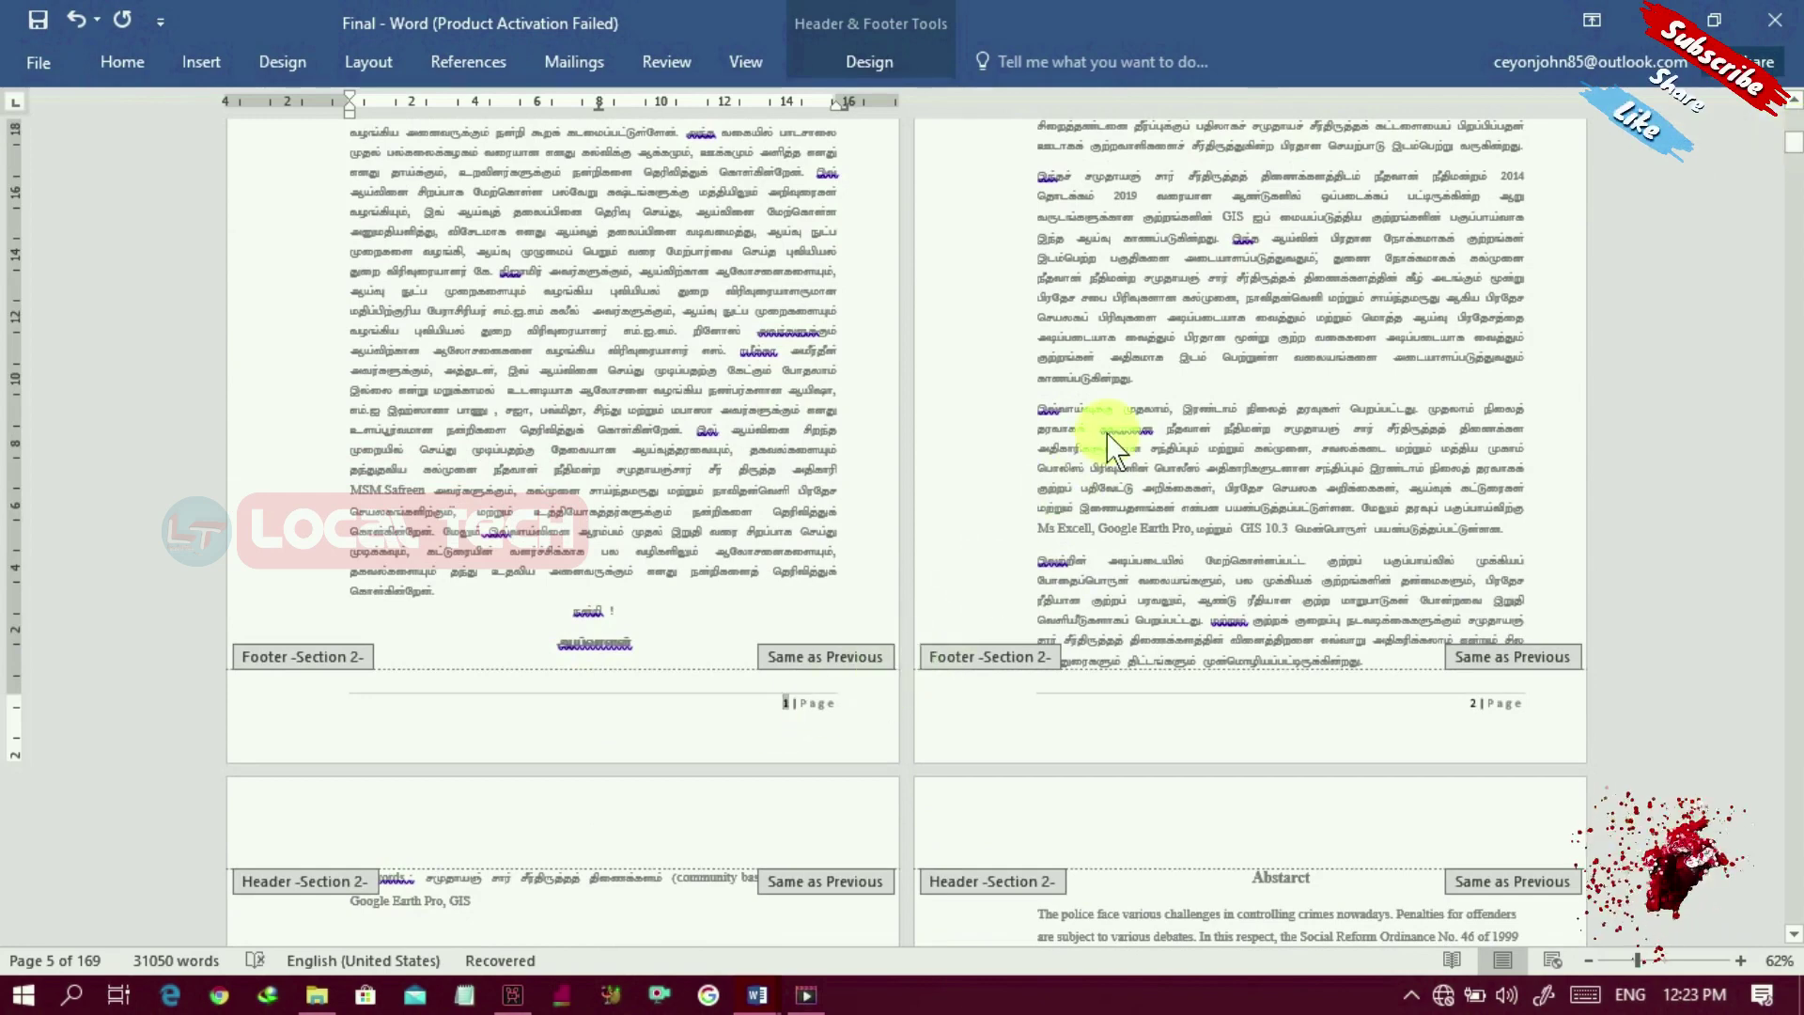
Step: Unlink the Section 2 footer from the previous section and set its page number format to i, ii, iii, starting at i
{"action": "left_click", "coordinate": [866, 62]}
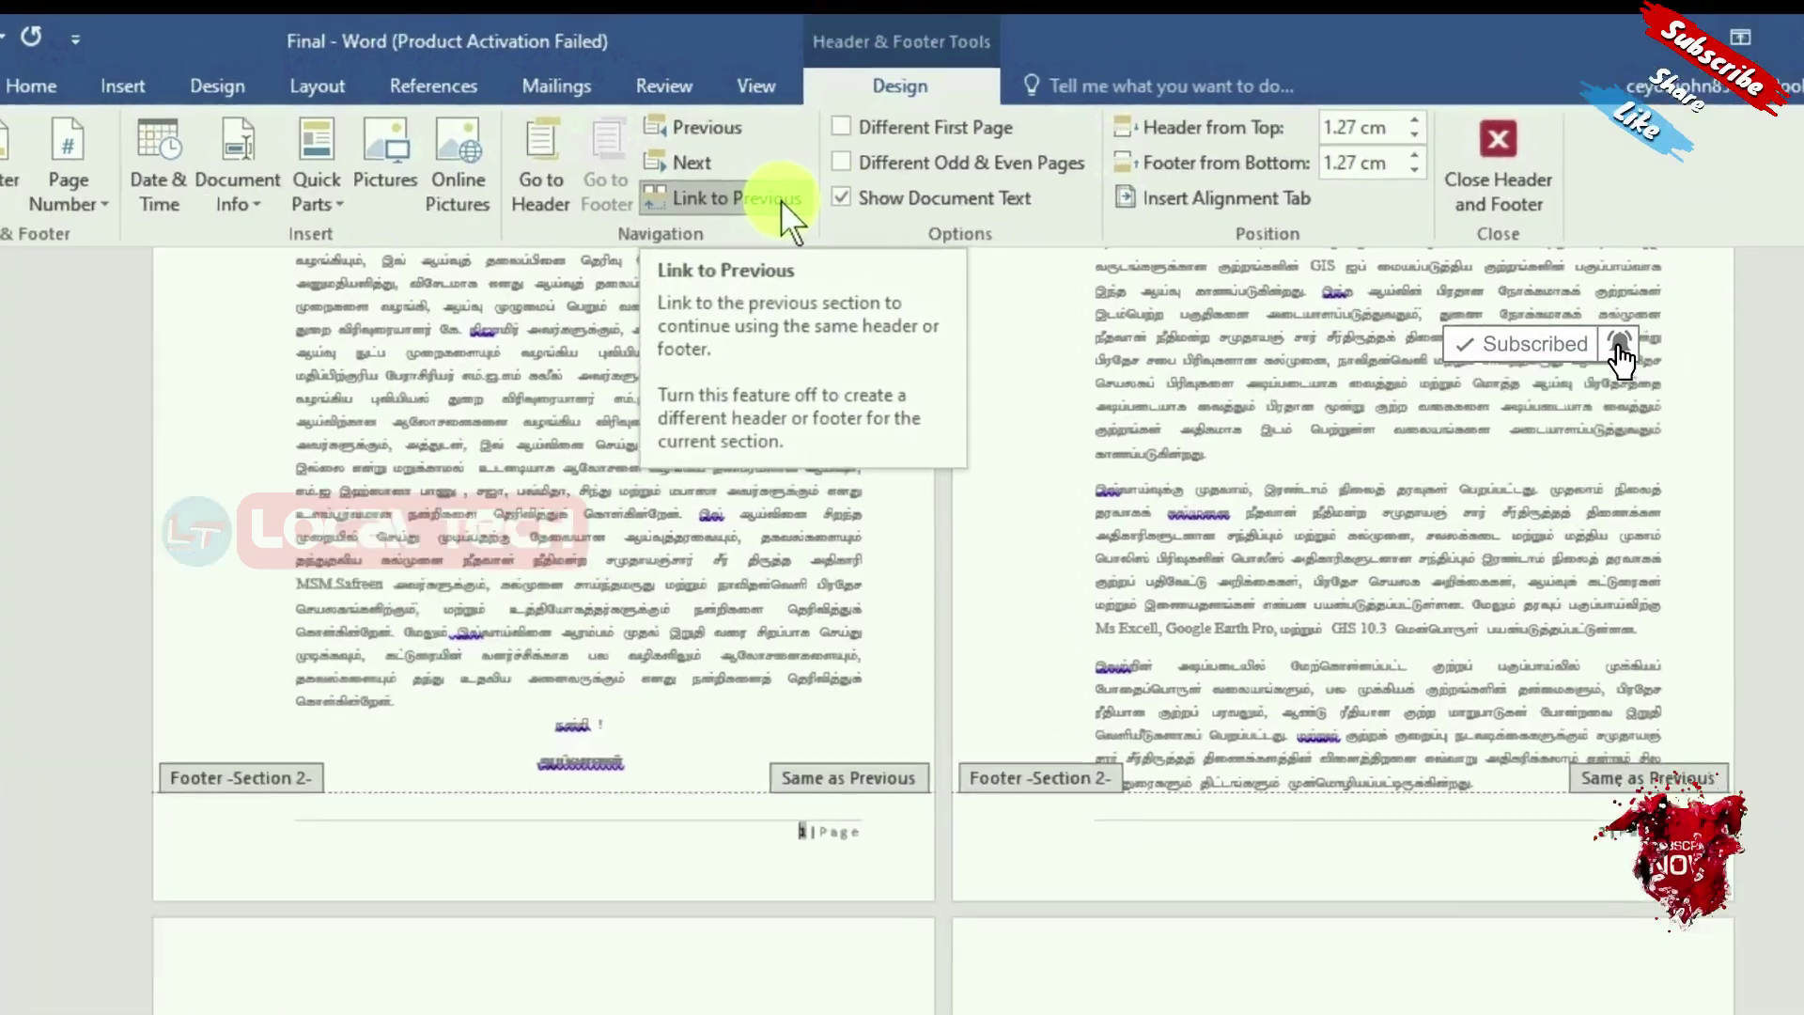
{"action": "left_click", "coordinate": [766, 161]}
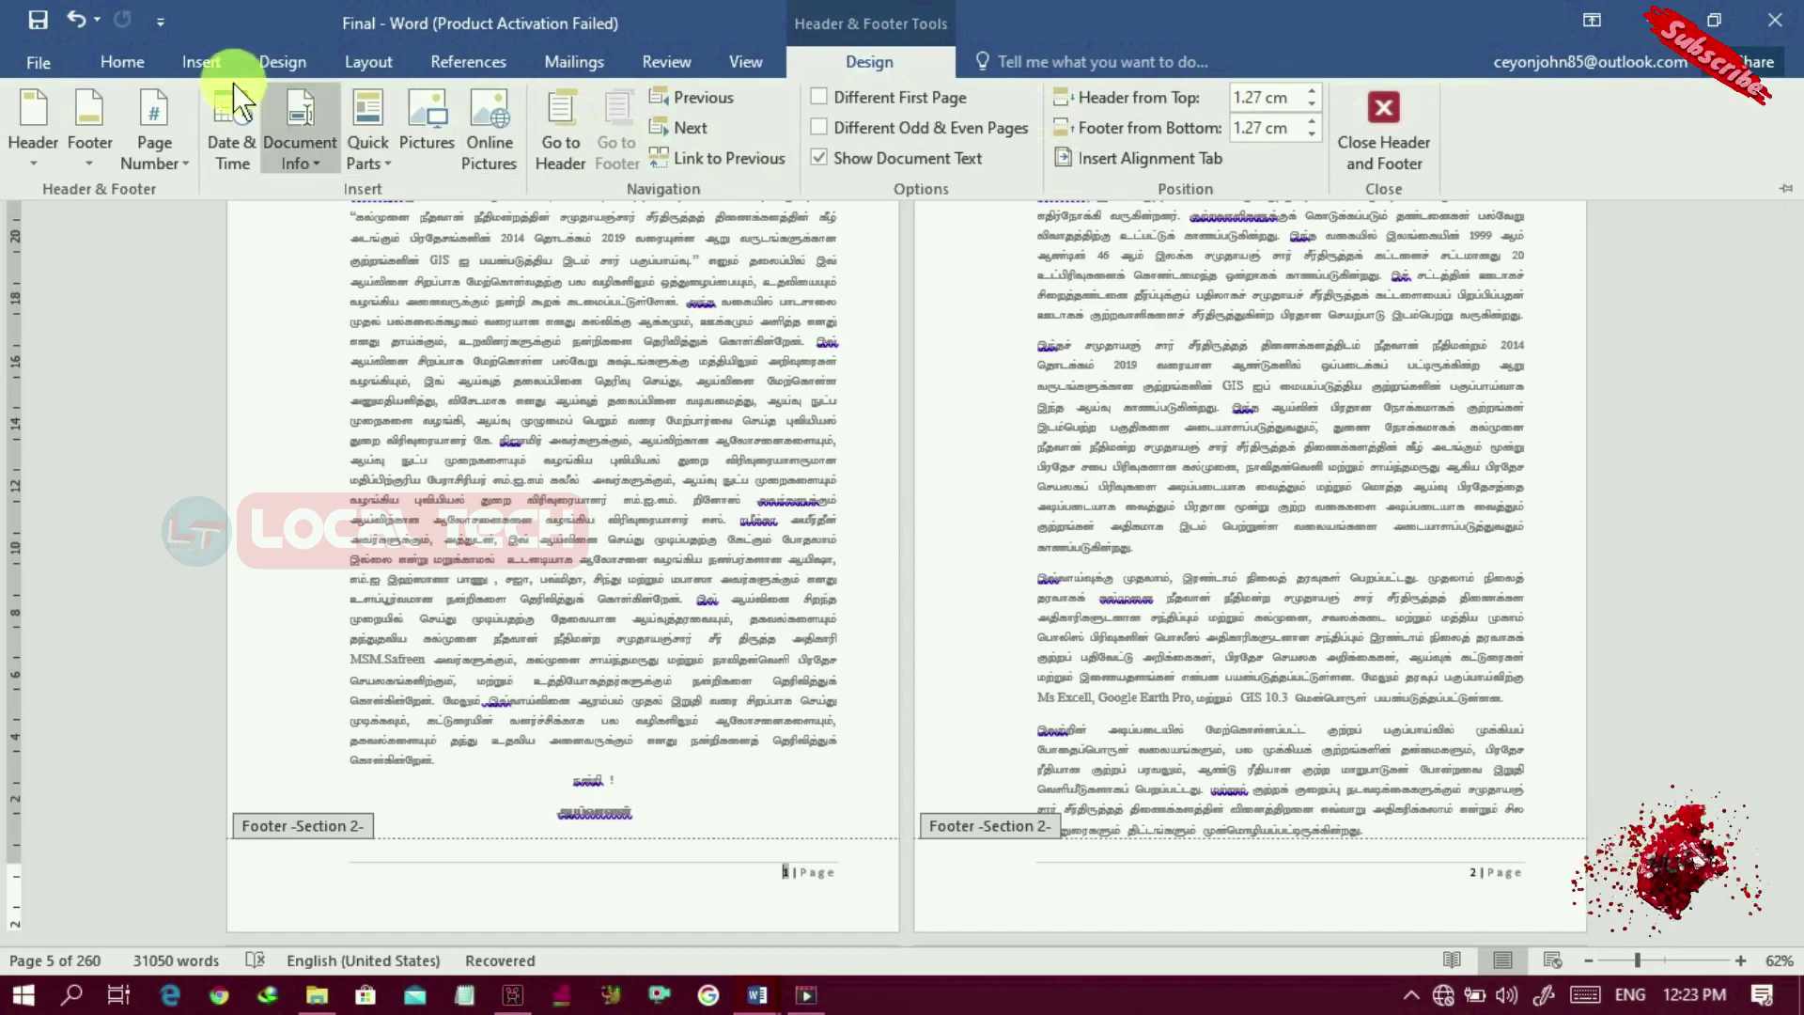
{"action": "left_click", "coordinate": [200, 62]}
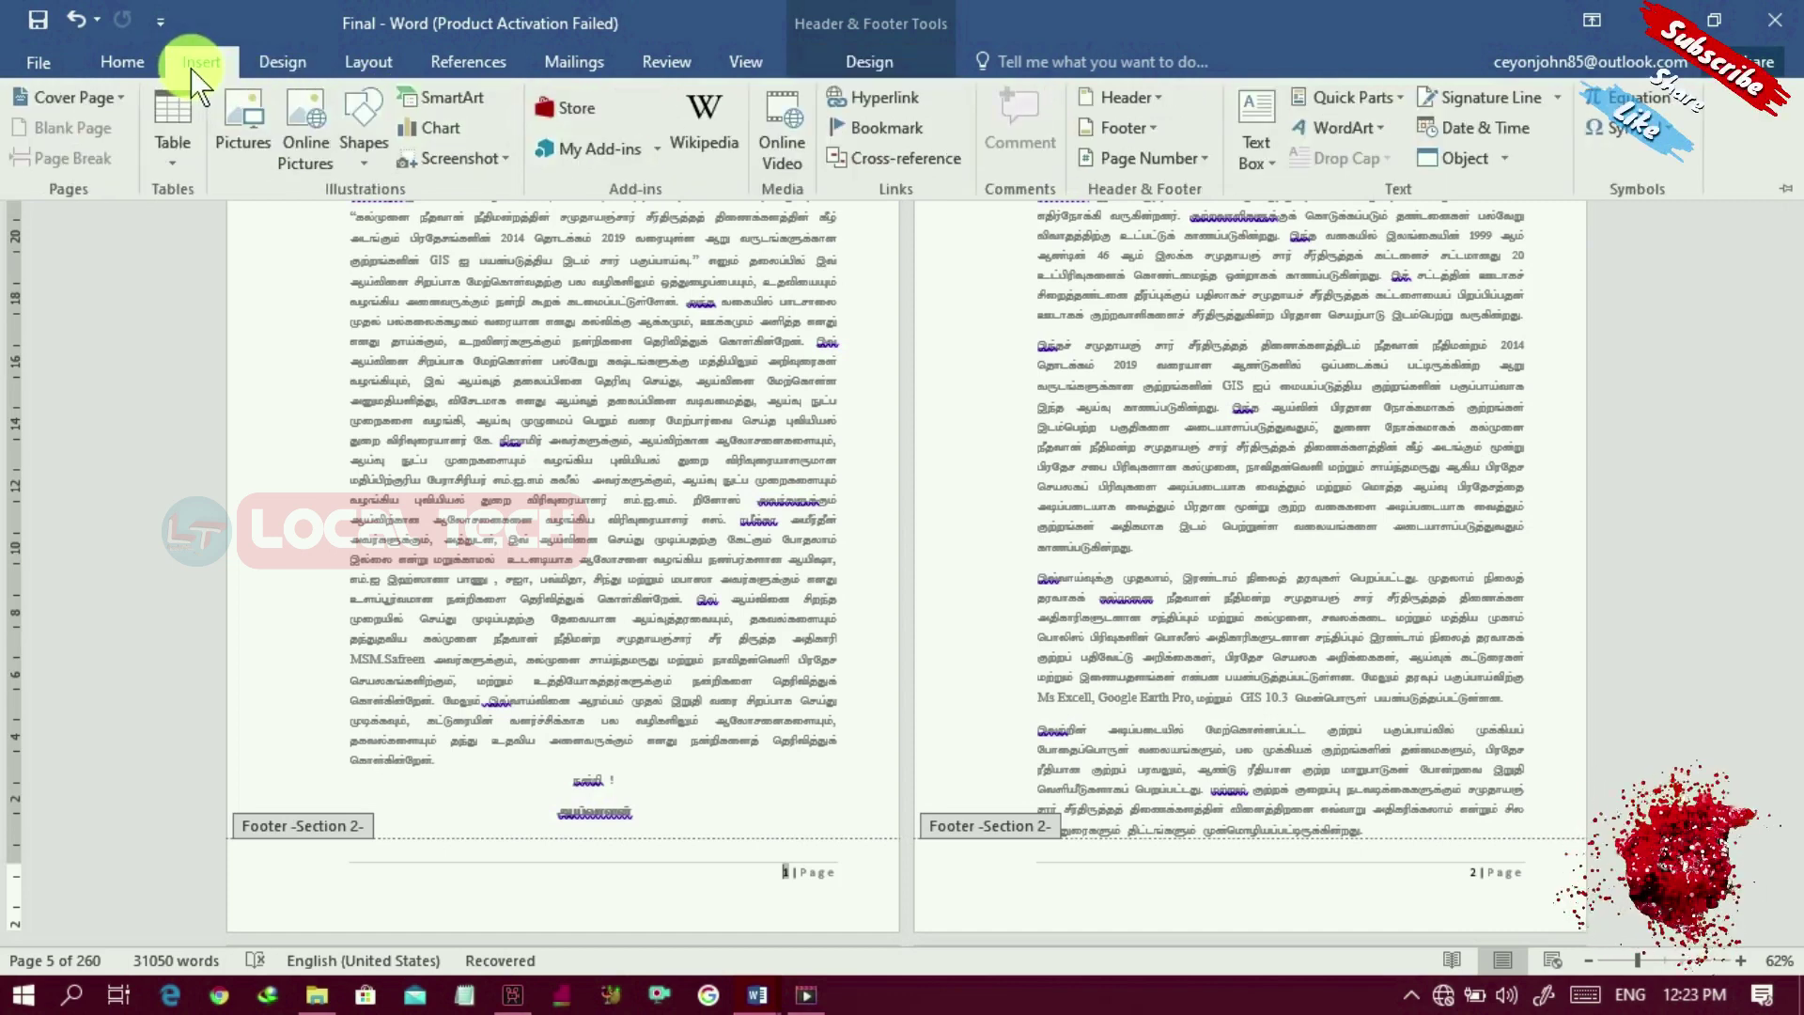
{"action": "left_click", "coordinate": [1206, 159]}
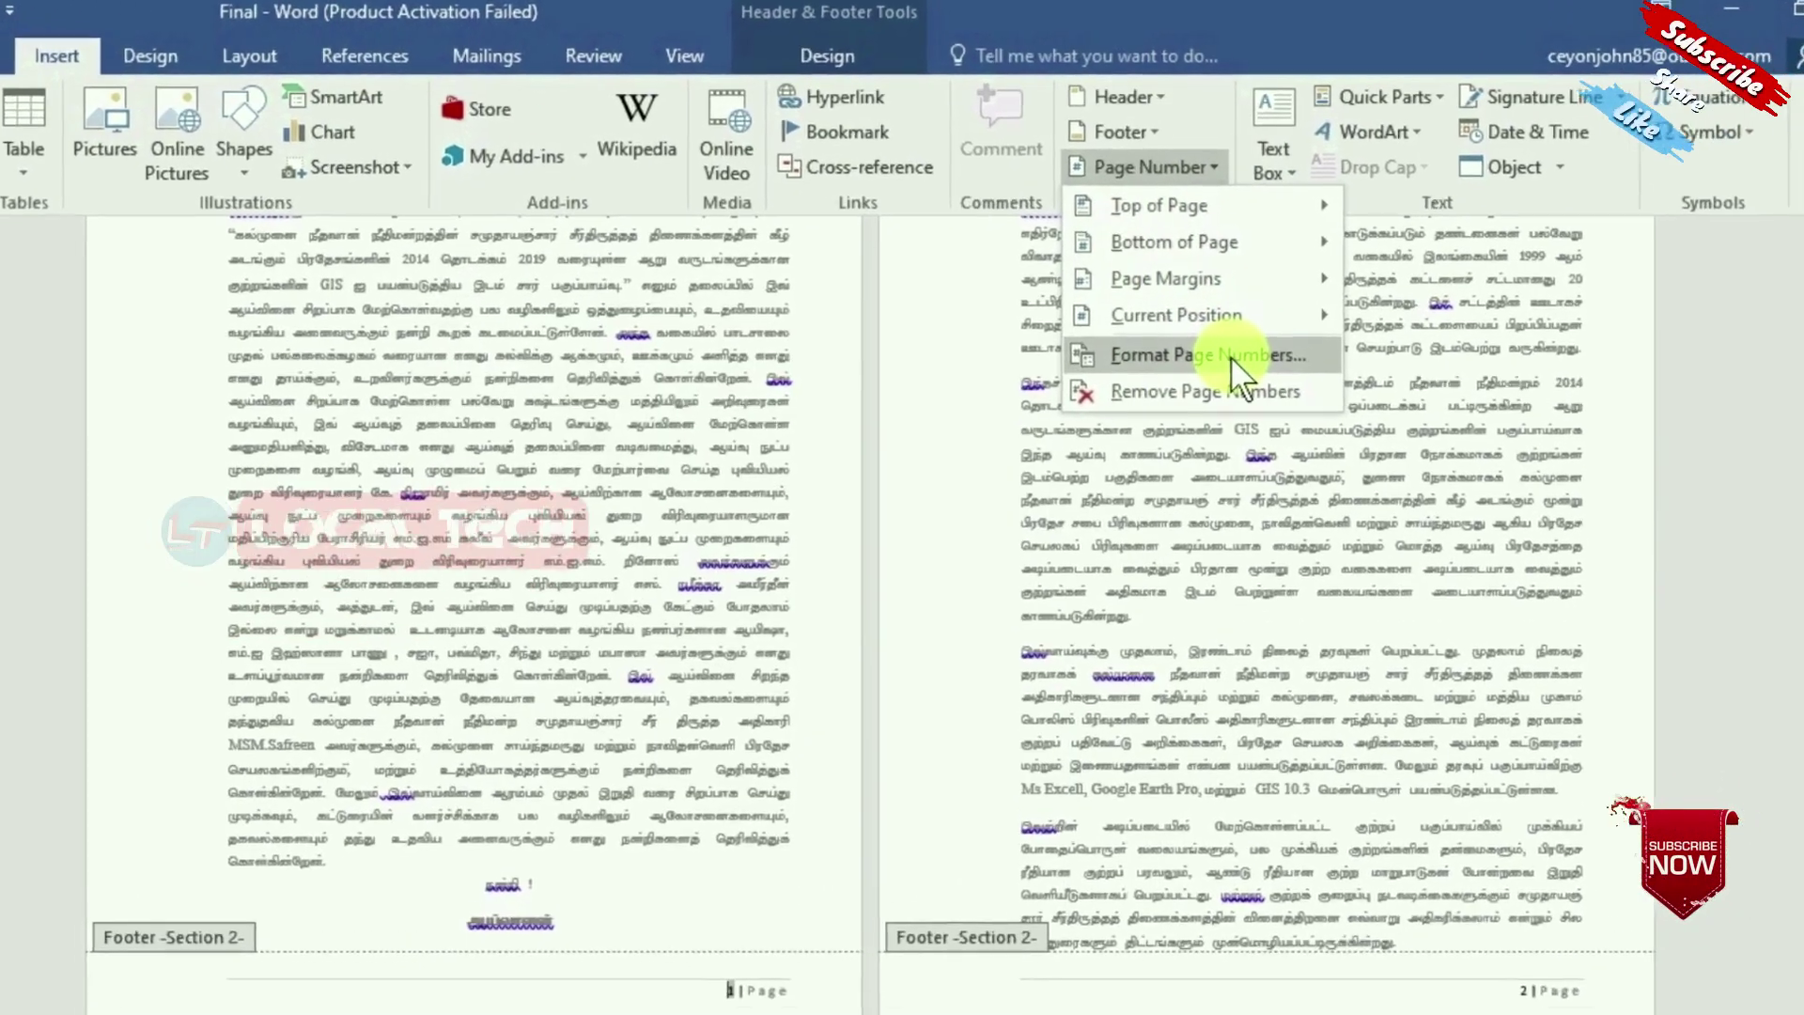
{"action": "left_click", "coordinate": [1231, 357]}
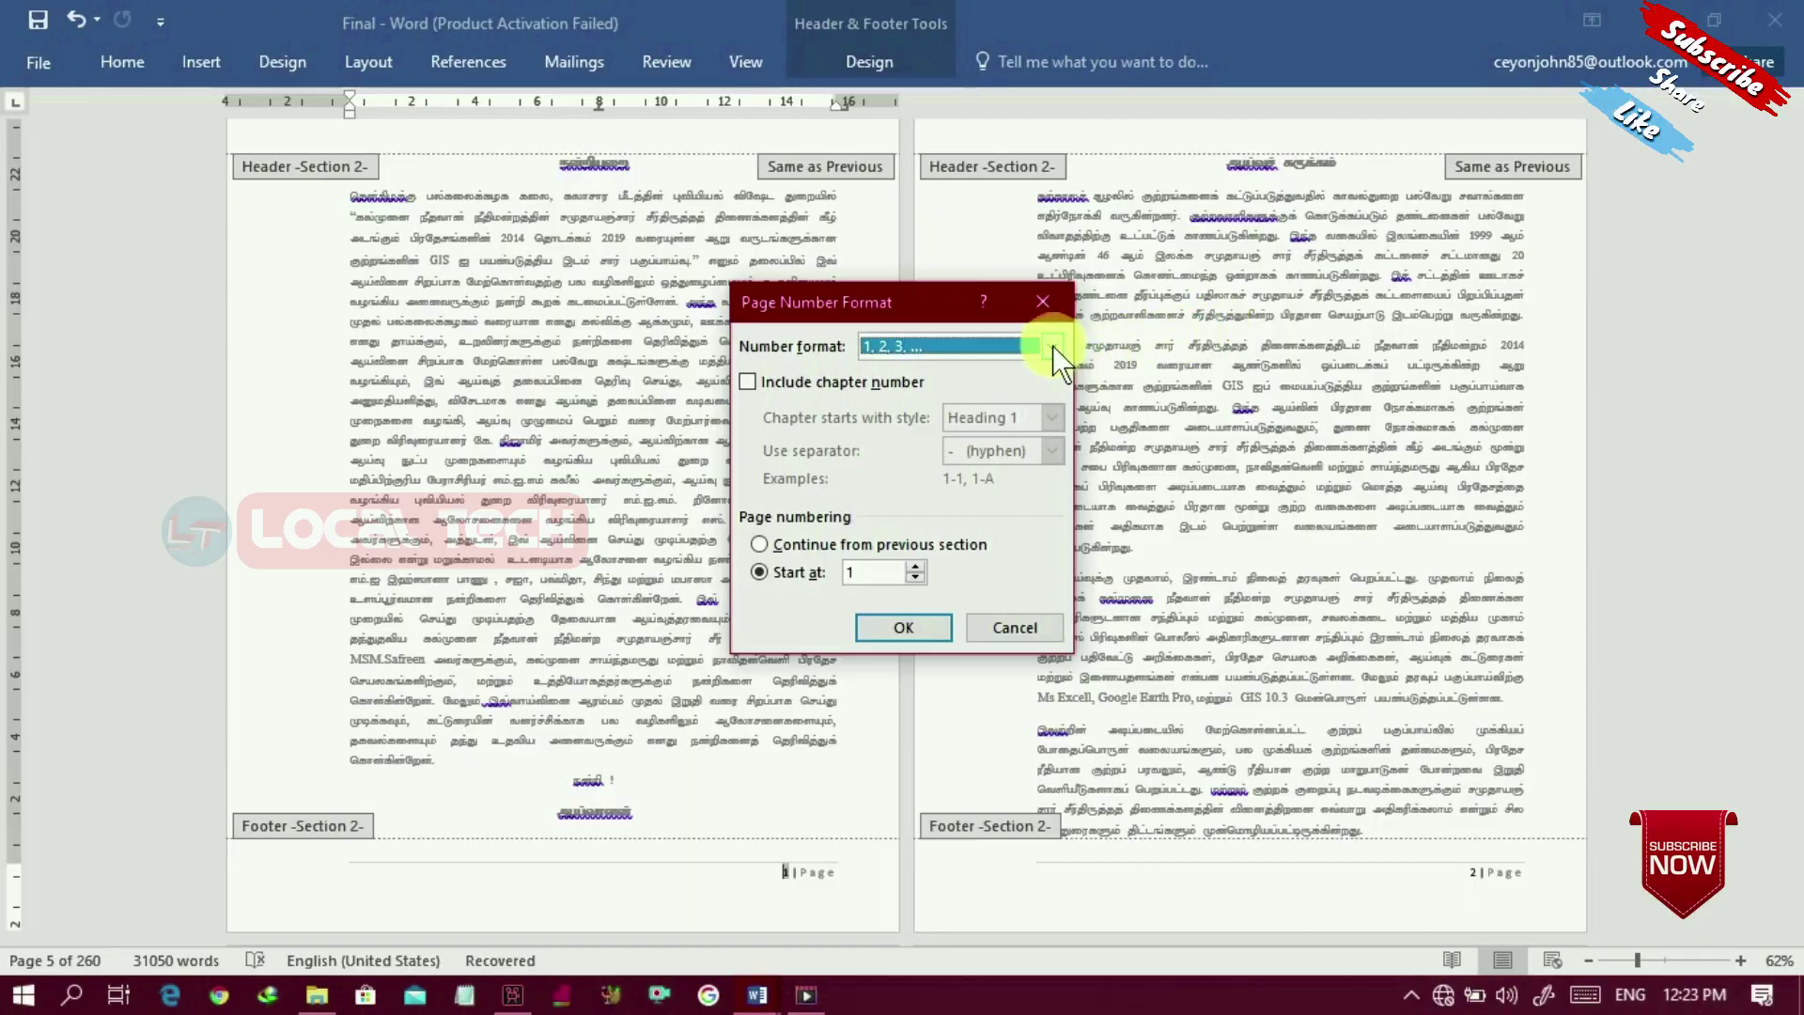
{"action": "left_click", "coordinate": [1053, 347]}
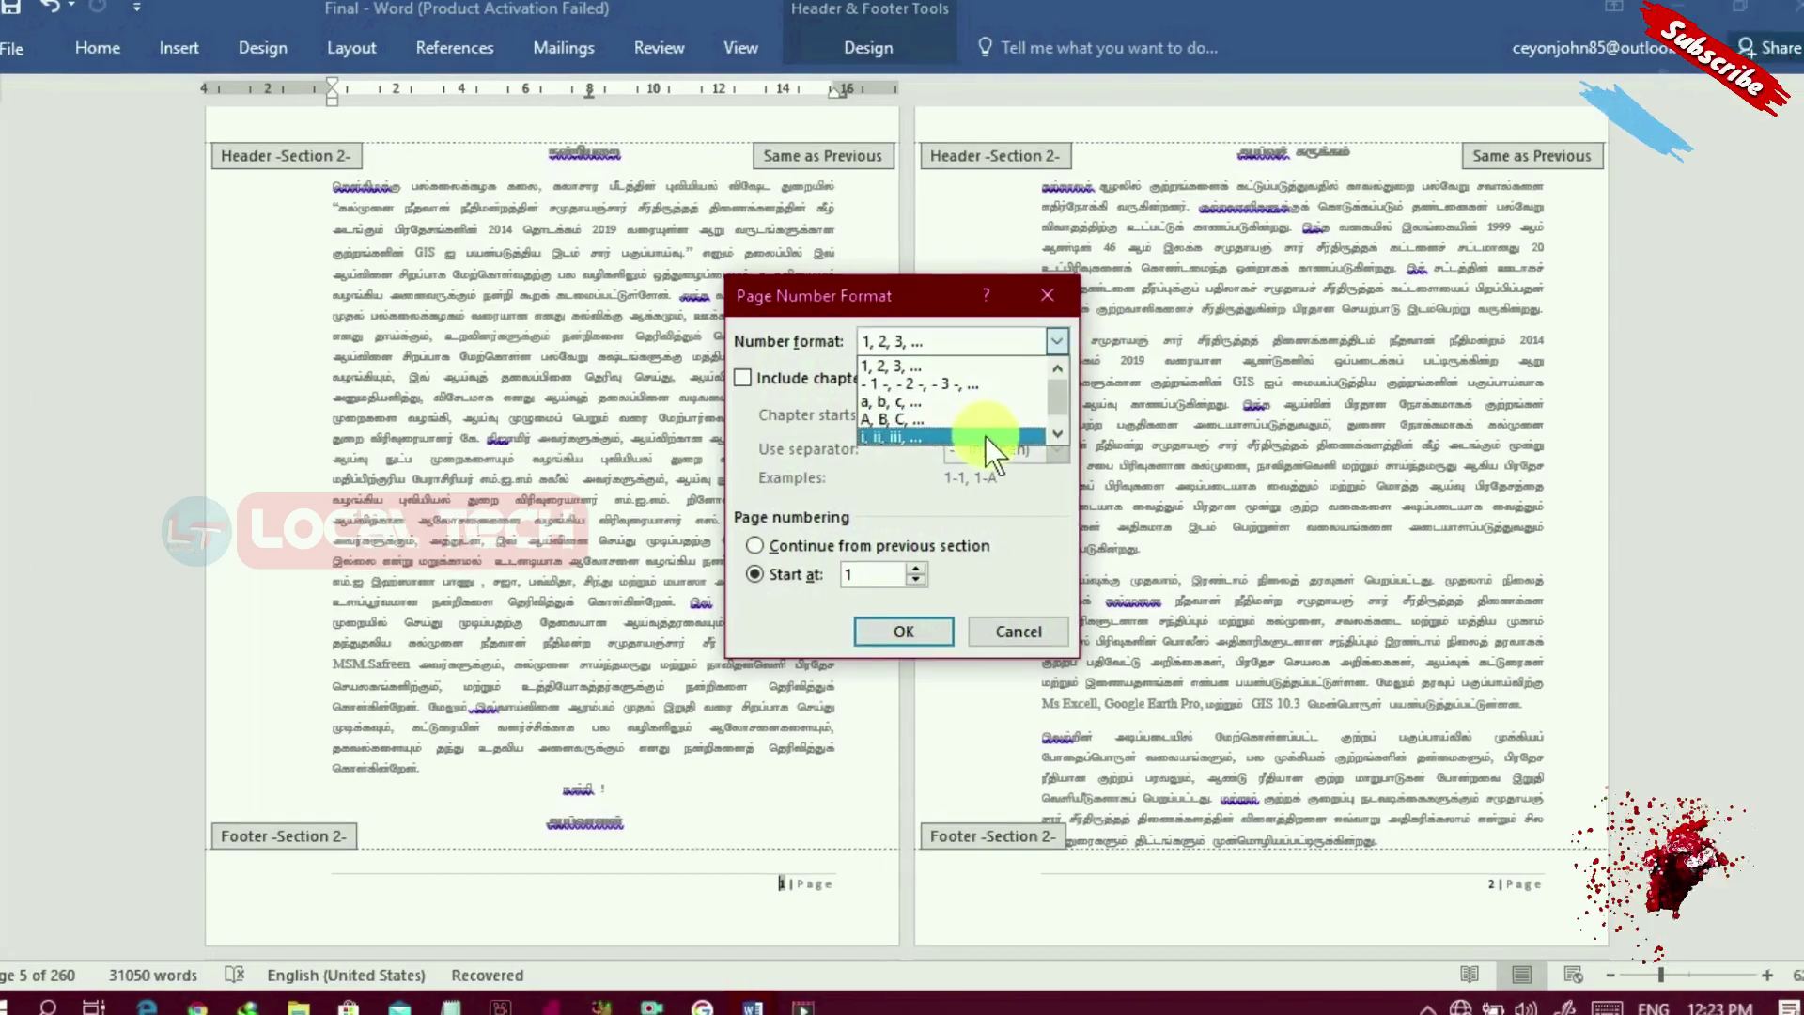
{"action": "left_click", "coordinate": [985, 438]}
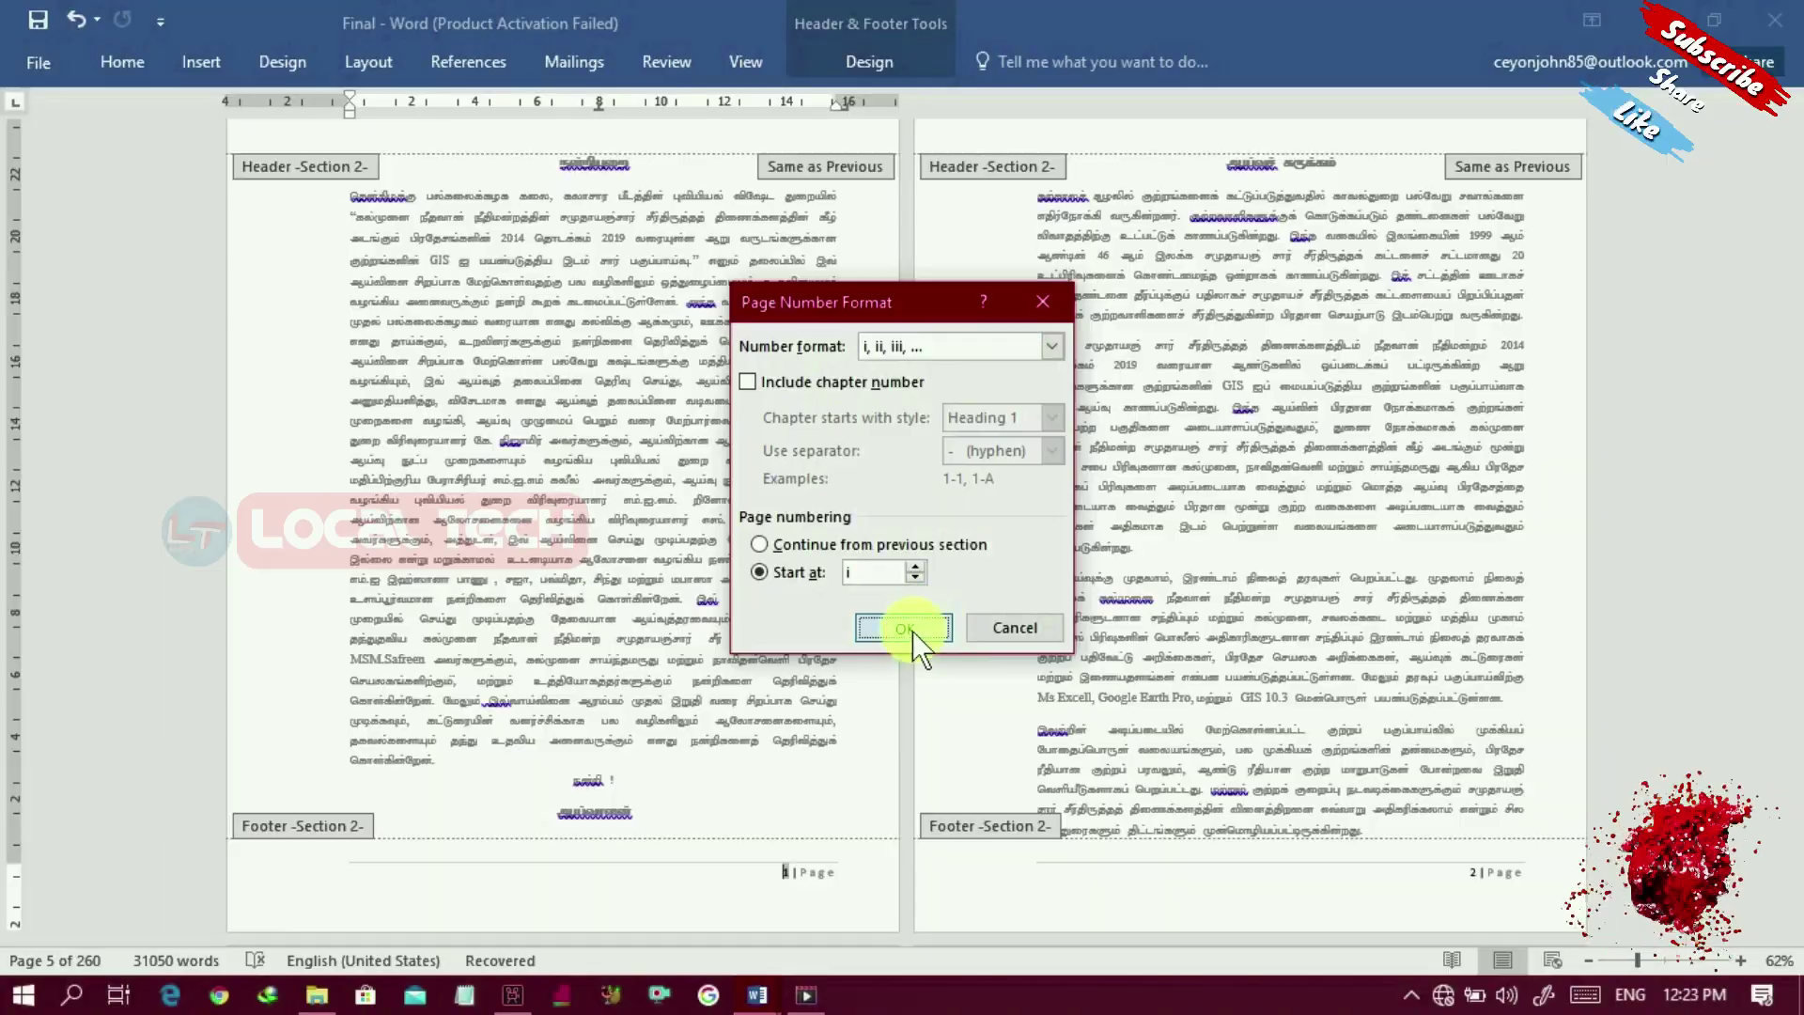
{"action": "left_click", "coordinate": [904, 628]}
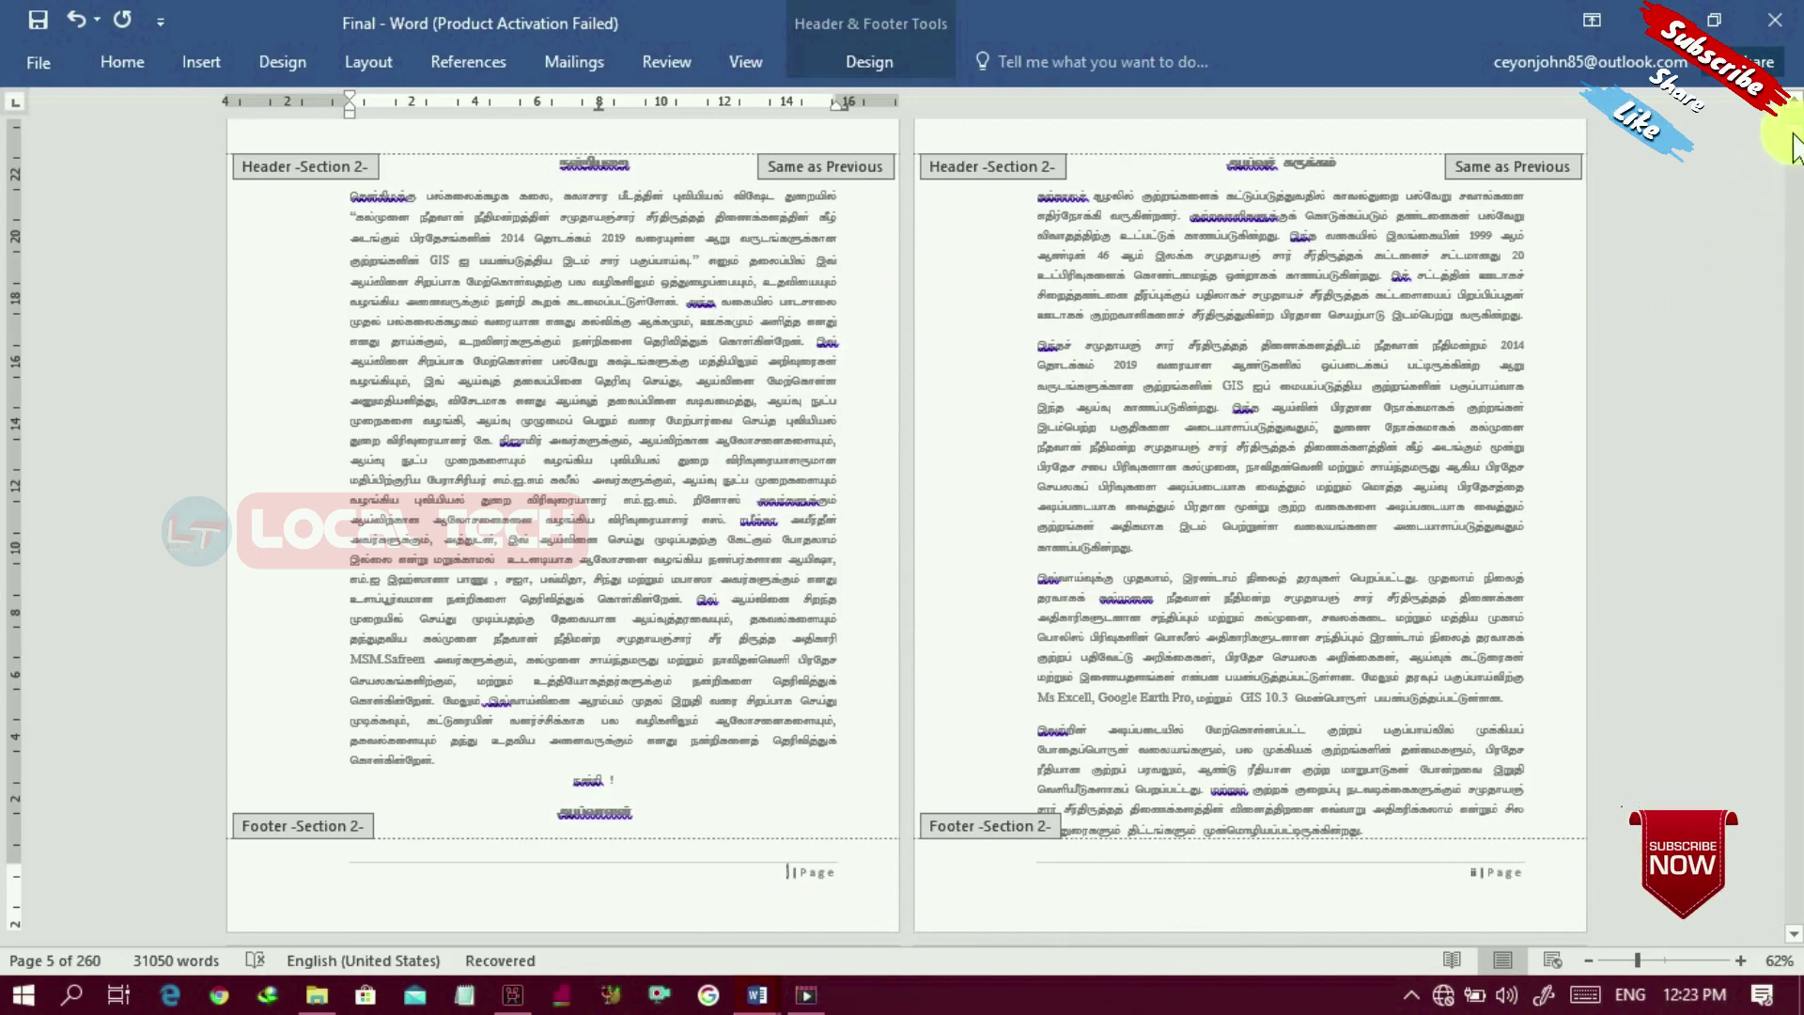
Step: Delete the page number text from the Section 1 footer on the title pages and return to the document body
{"action": "left_click_drag", "start_coordinate": [1794, 146], "coordinate": [1794, 146]}
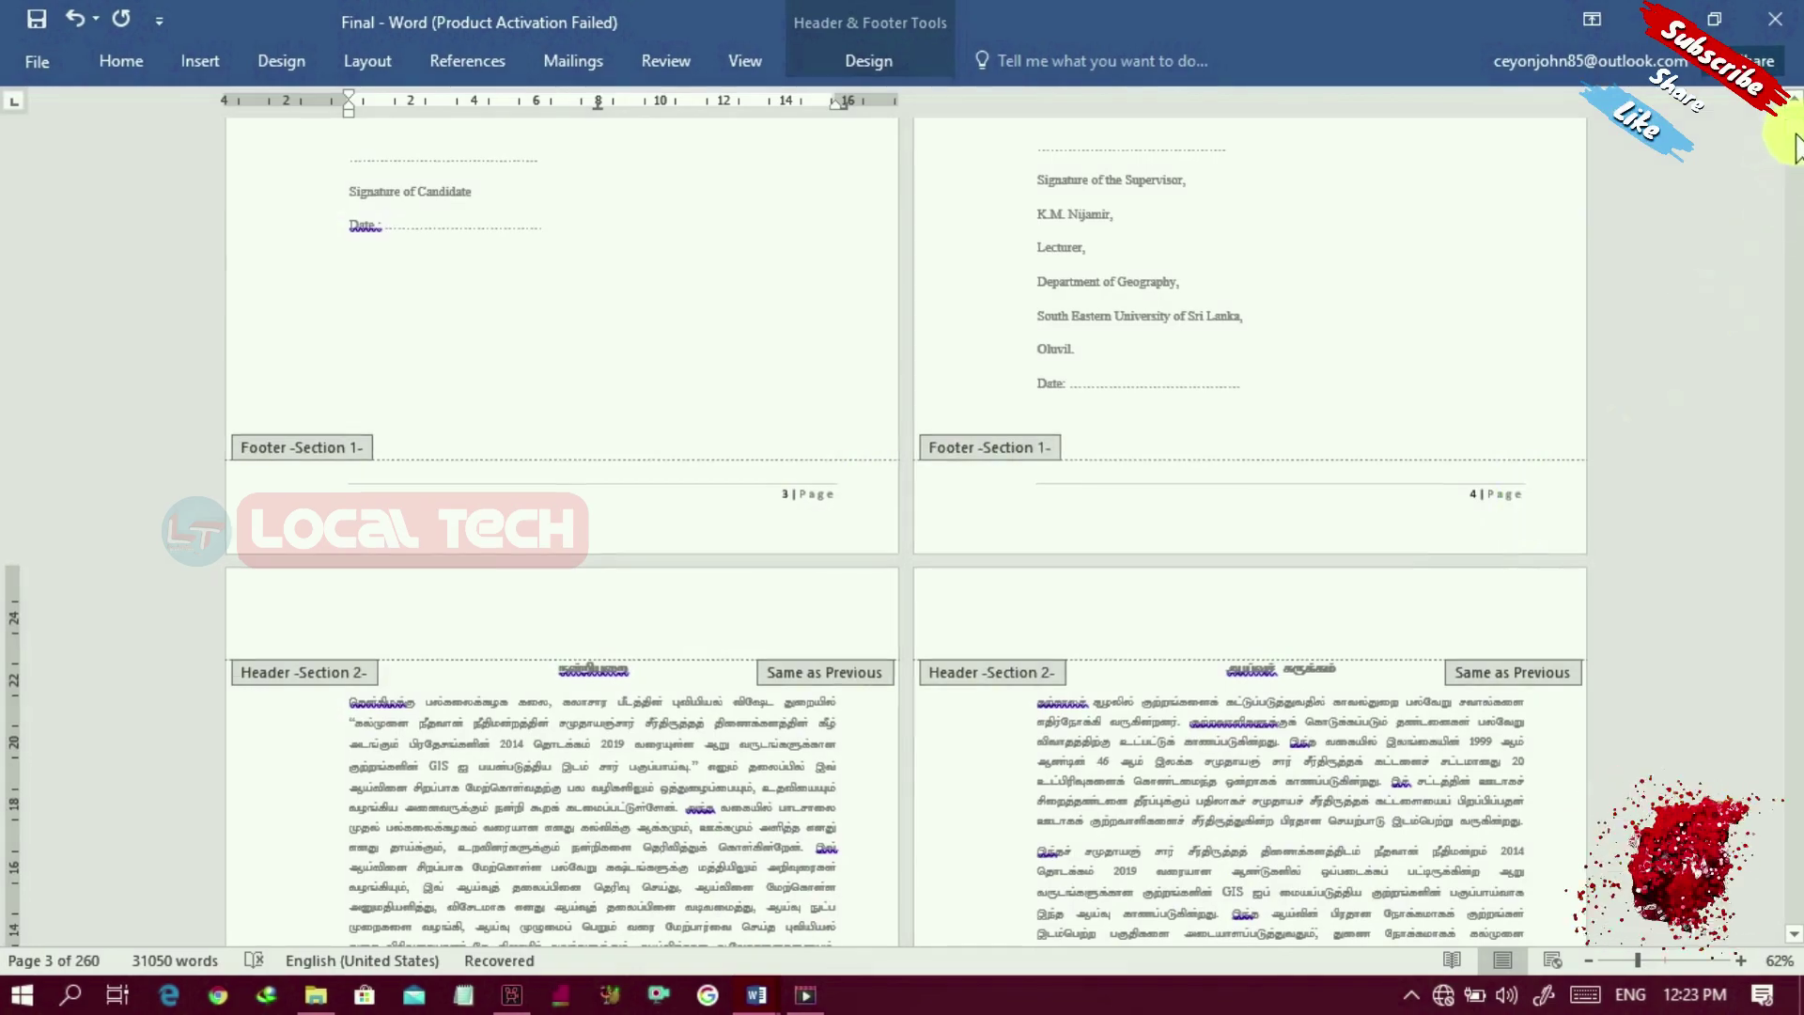
{"action": "scroll", "coordinate": [1793, 140], "scroll_direction": "up", "scroll_amount": 10}
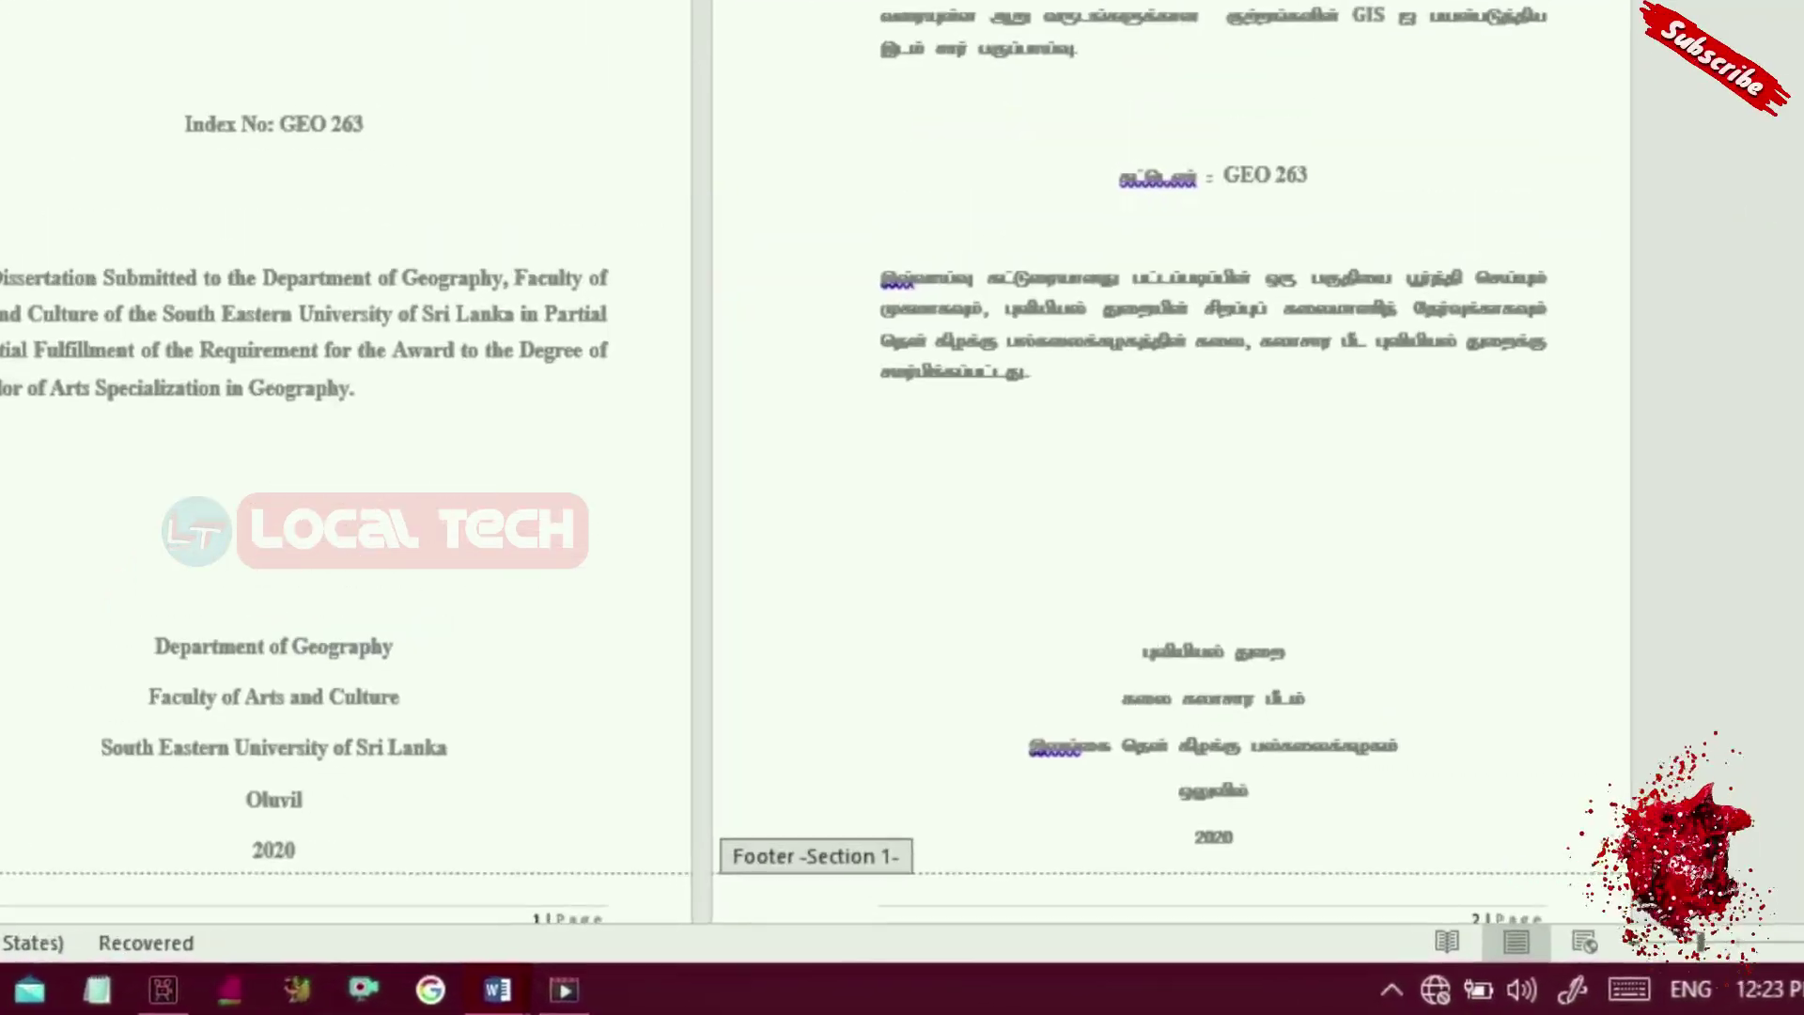
{"action": "scroll", "coordinate": [1127, 470], "scroll_direction": "down", "scroll_amount": 10}
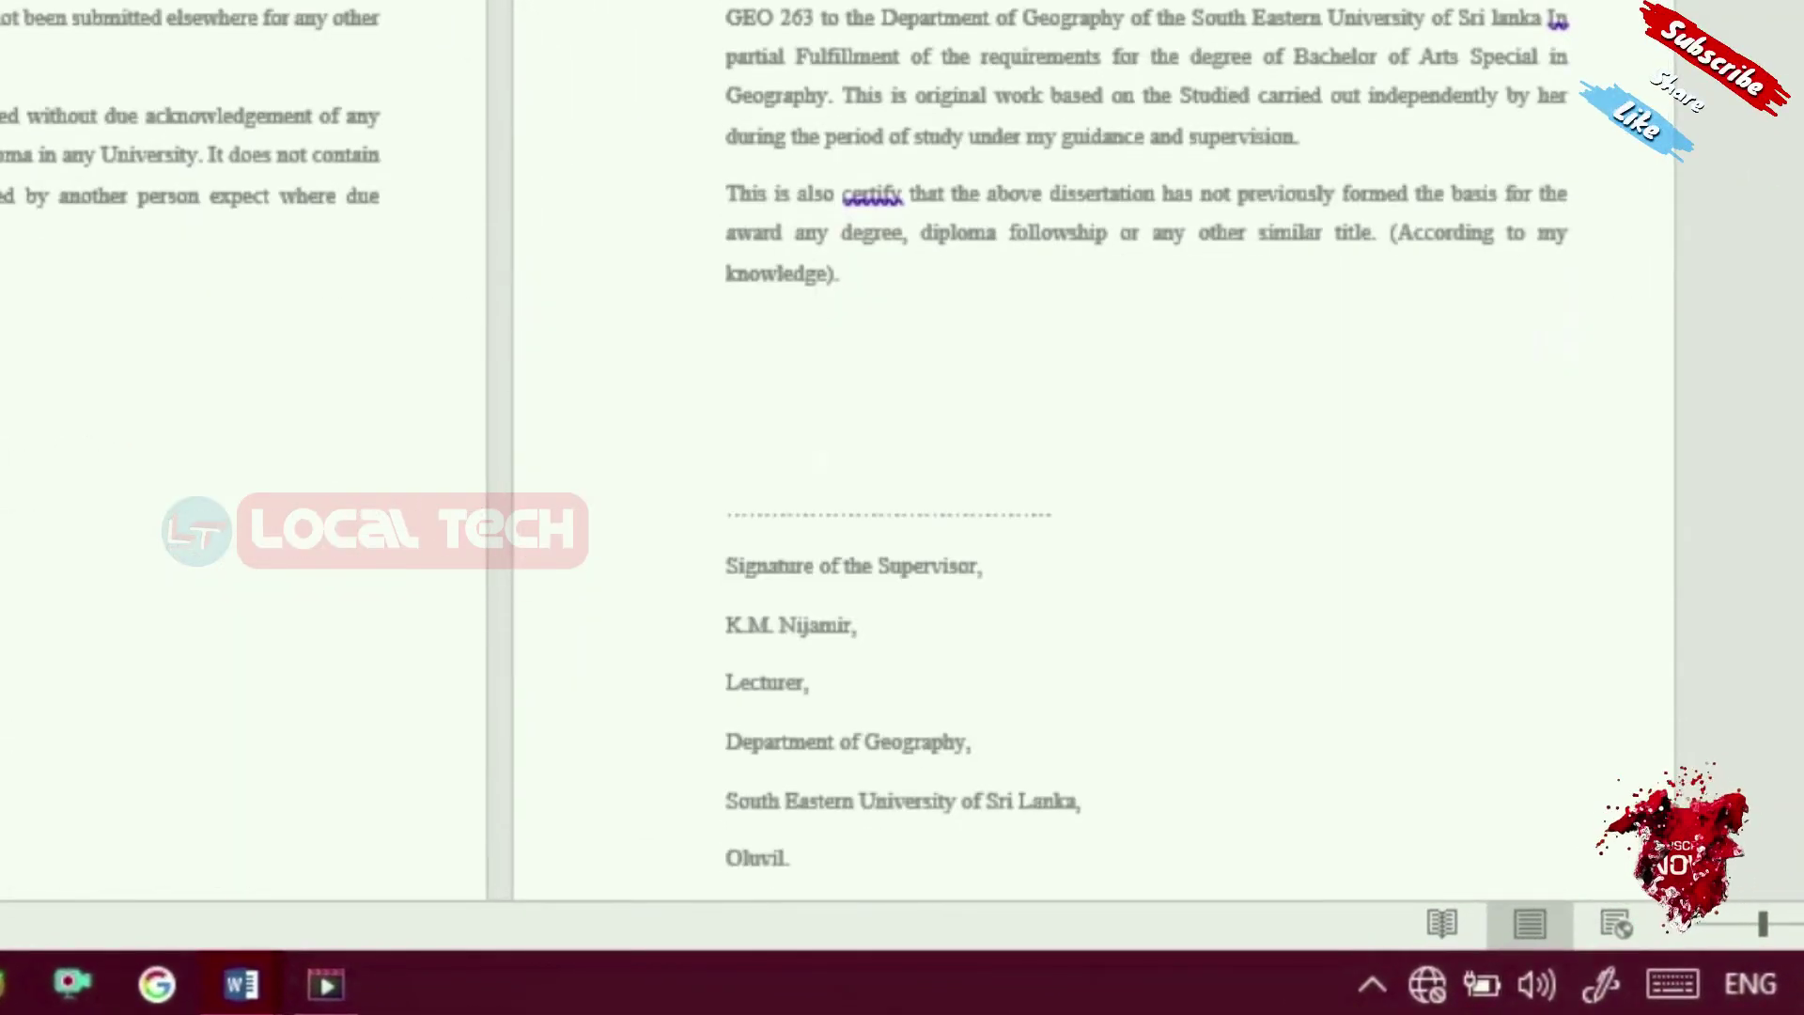
{"action": "scroll", "coordinate": [301, 242], "scroll_direction": "up", "scroll_amount": 5}
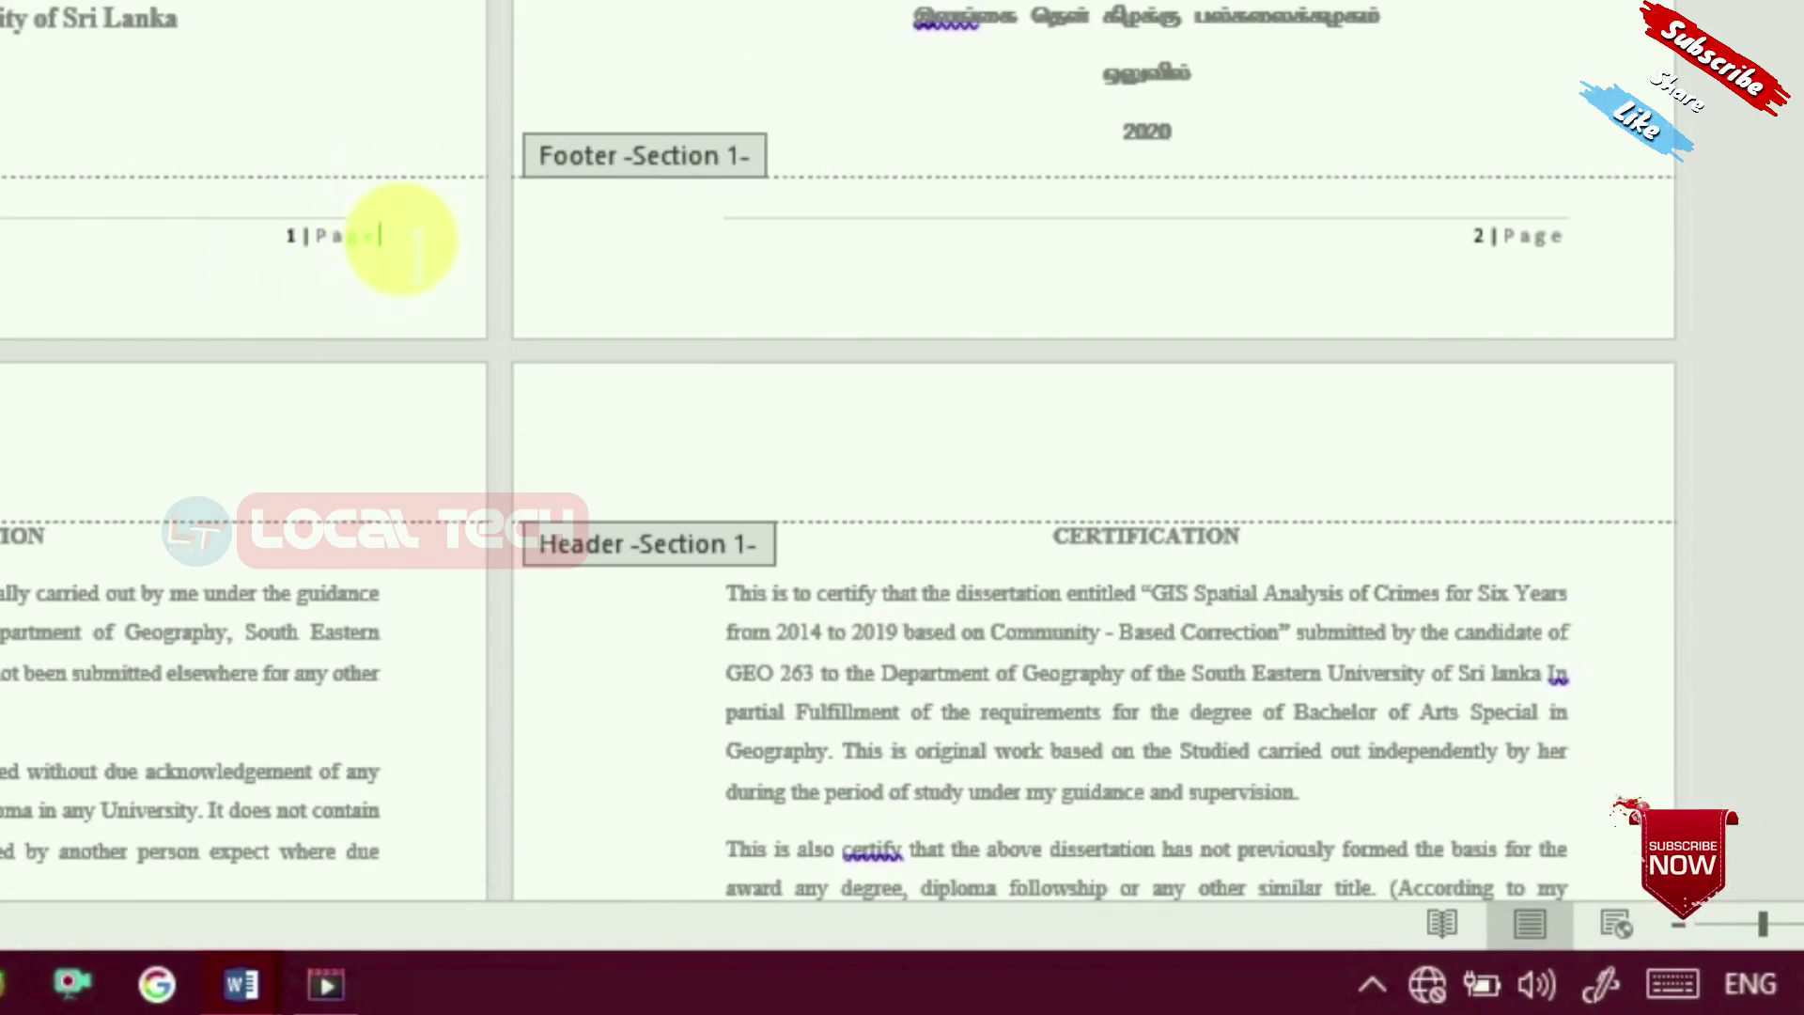
{"action": "key", "text": "shift+Home"}
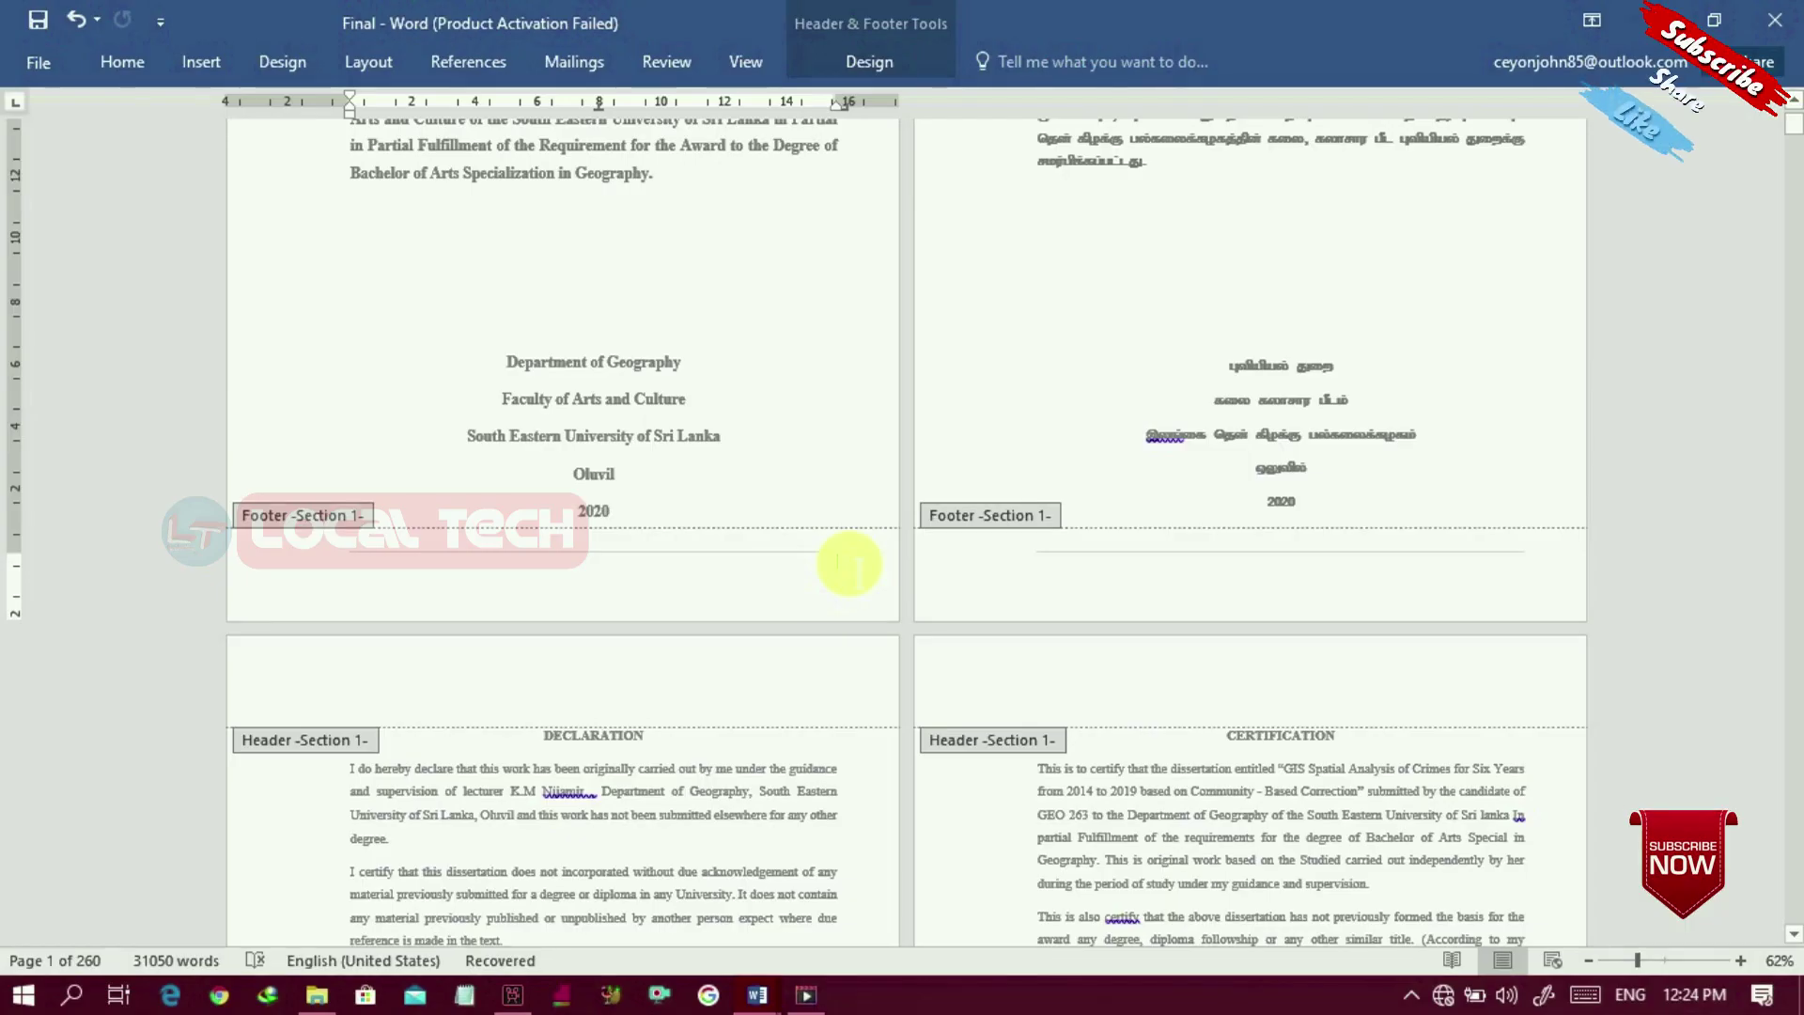
{"action": "double_click", "coordinate": [815, 404]}
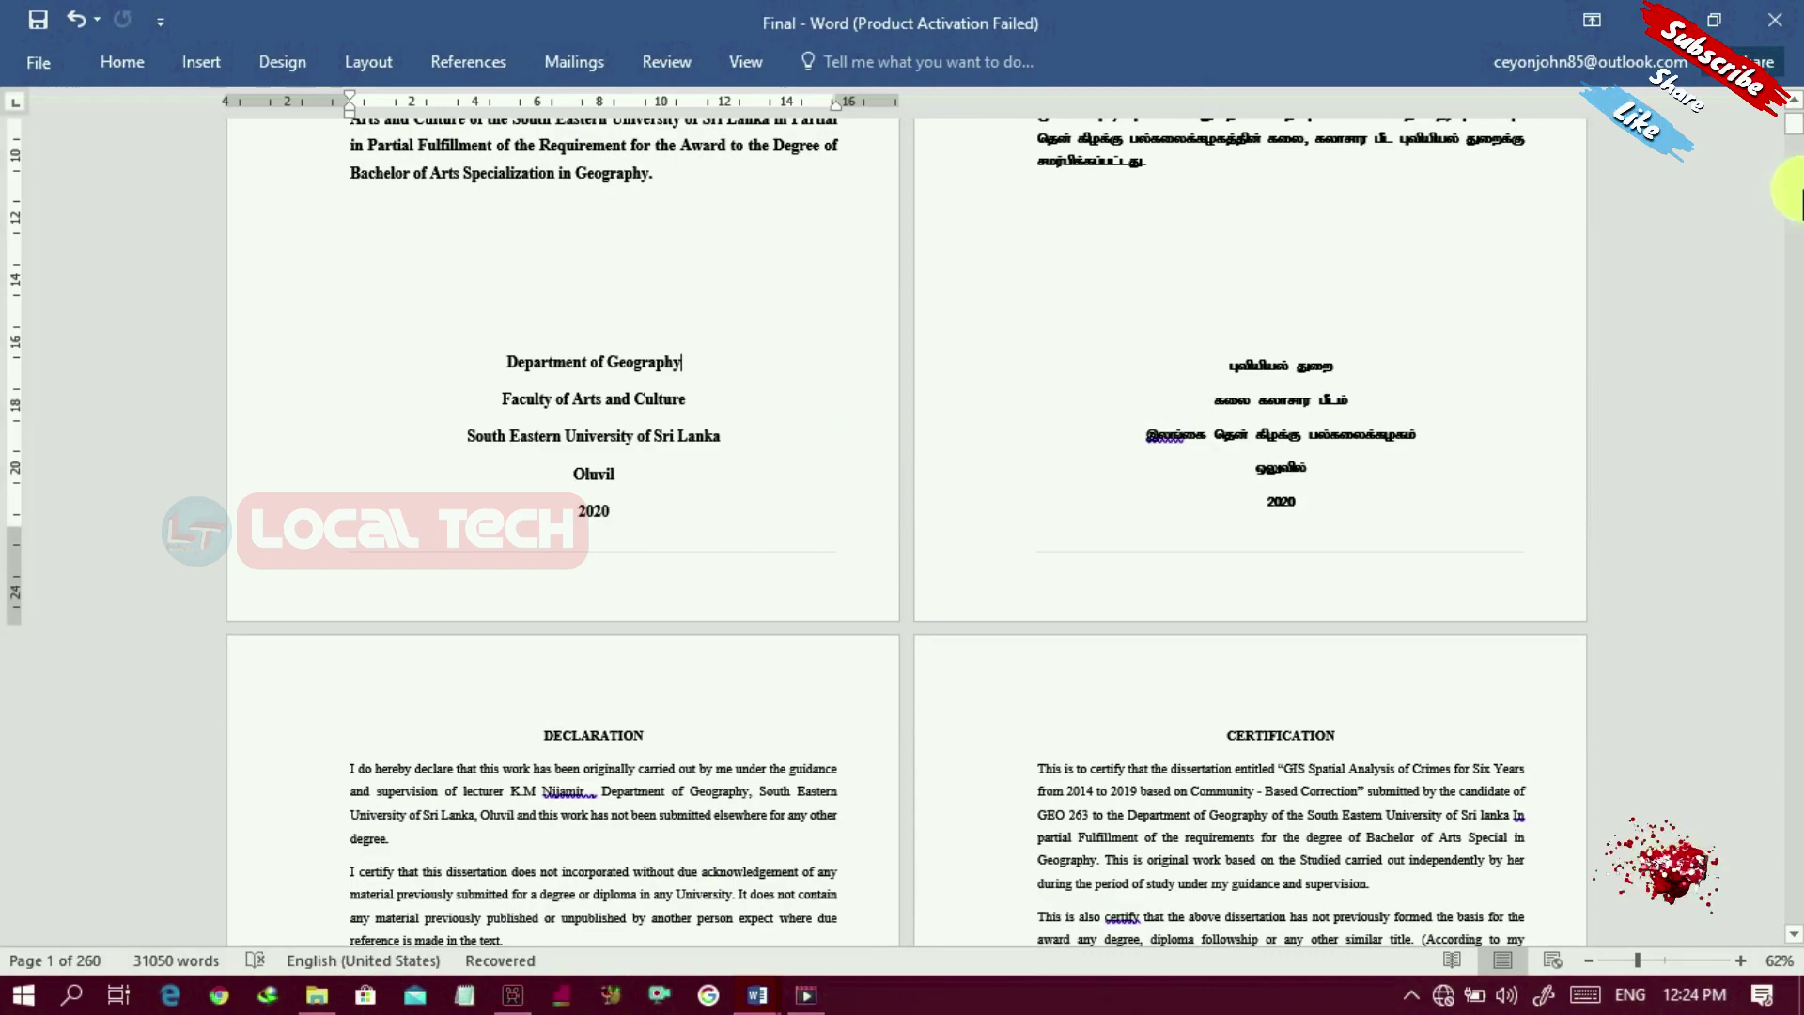
Step: Insert a Next Page section break after the heading on page 13, just before the Chapter 01 divider page
{"action": "left_click_drag", "start_coordinate": [1796, 149], "coordinate": [1790, 184]}
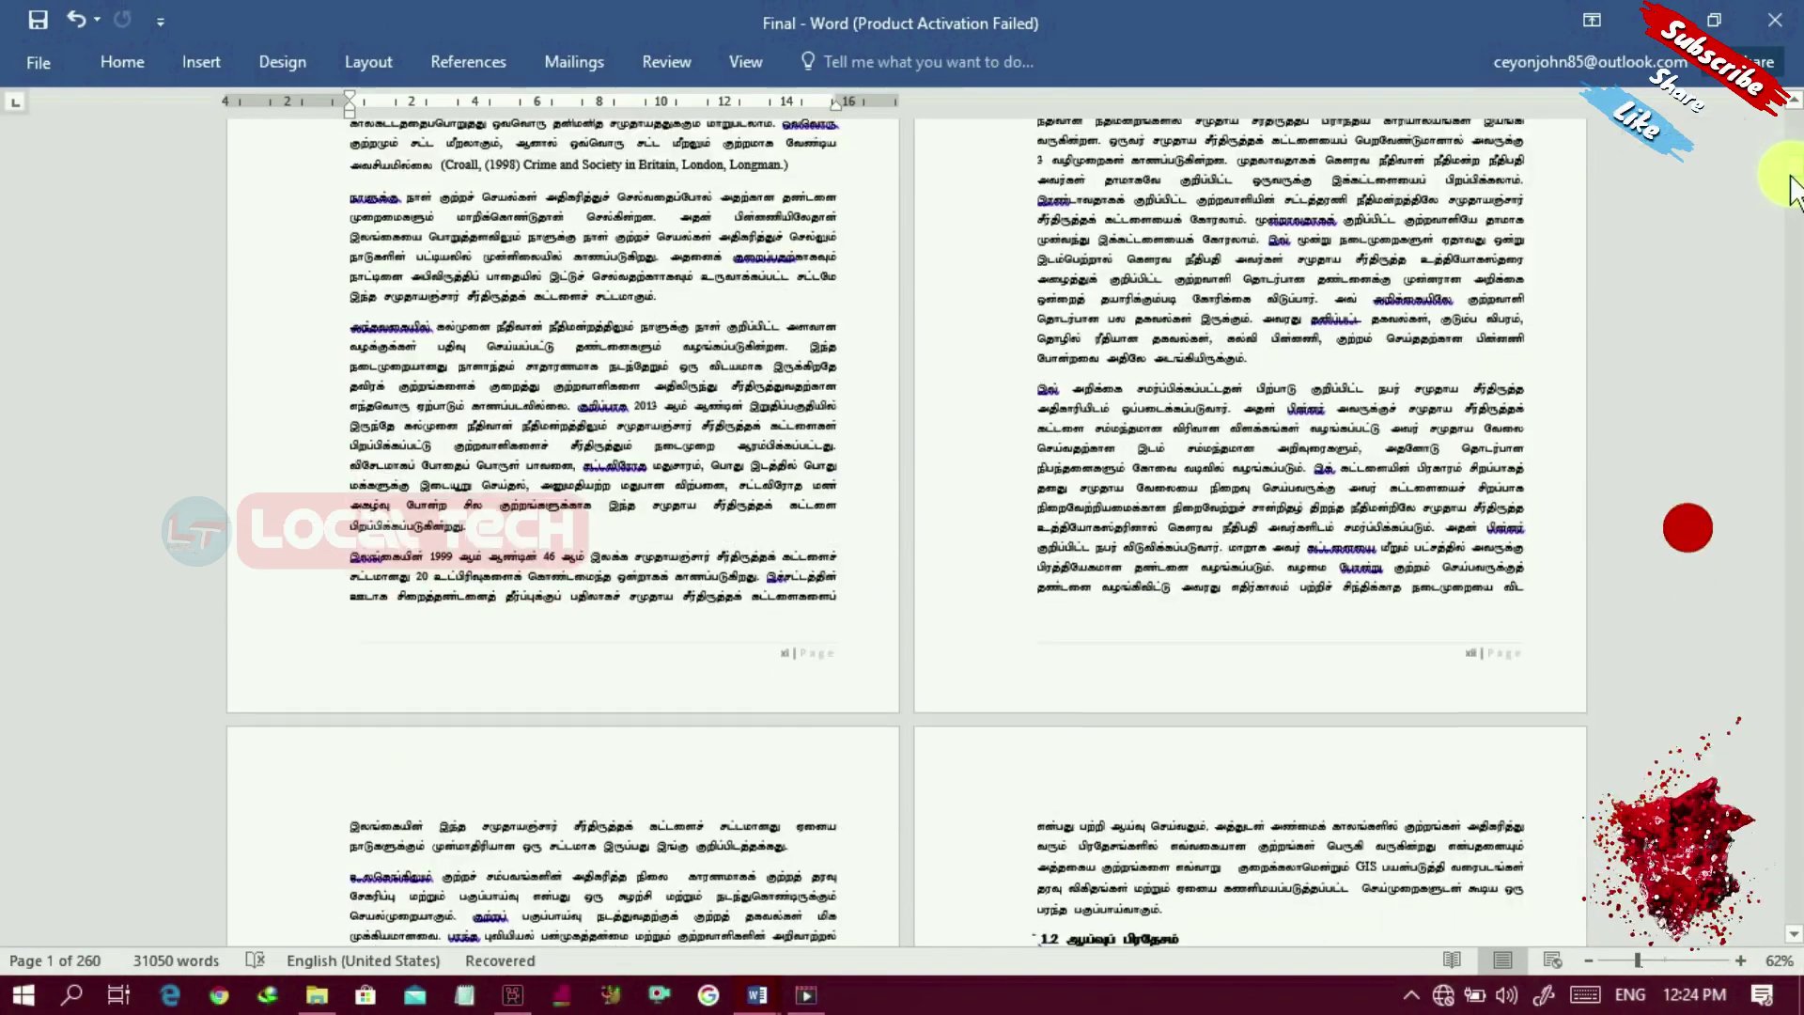
{"action": "left_click", "coordinate": [800, 697]}
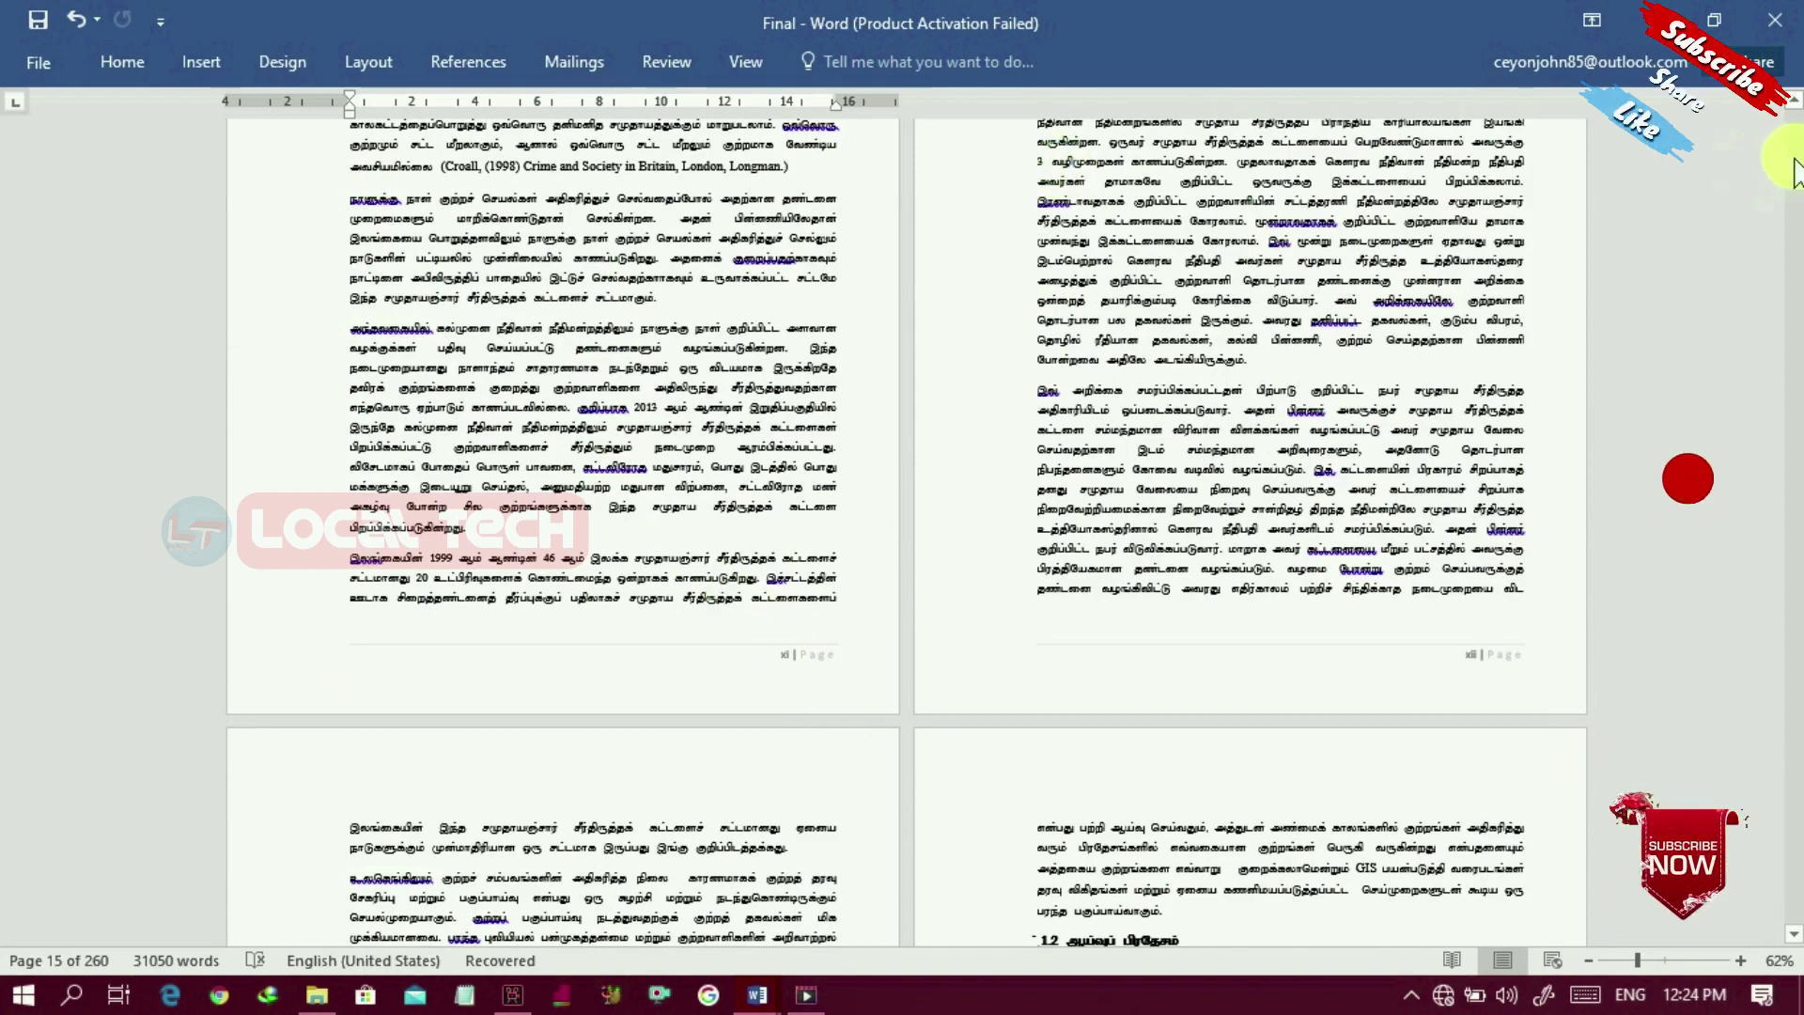
{"action": "left_click_drag", "start_coordinate": [1796, 173], "coordinate": [1797, 171]}
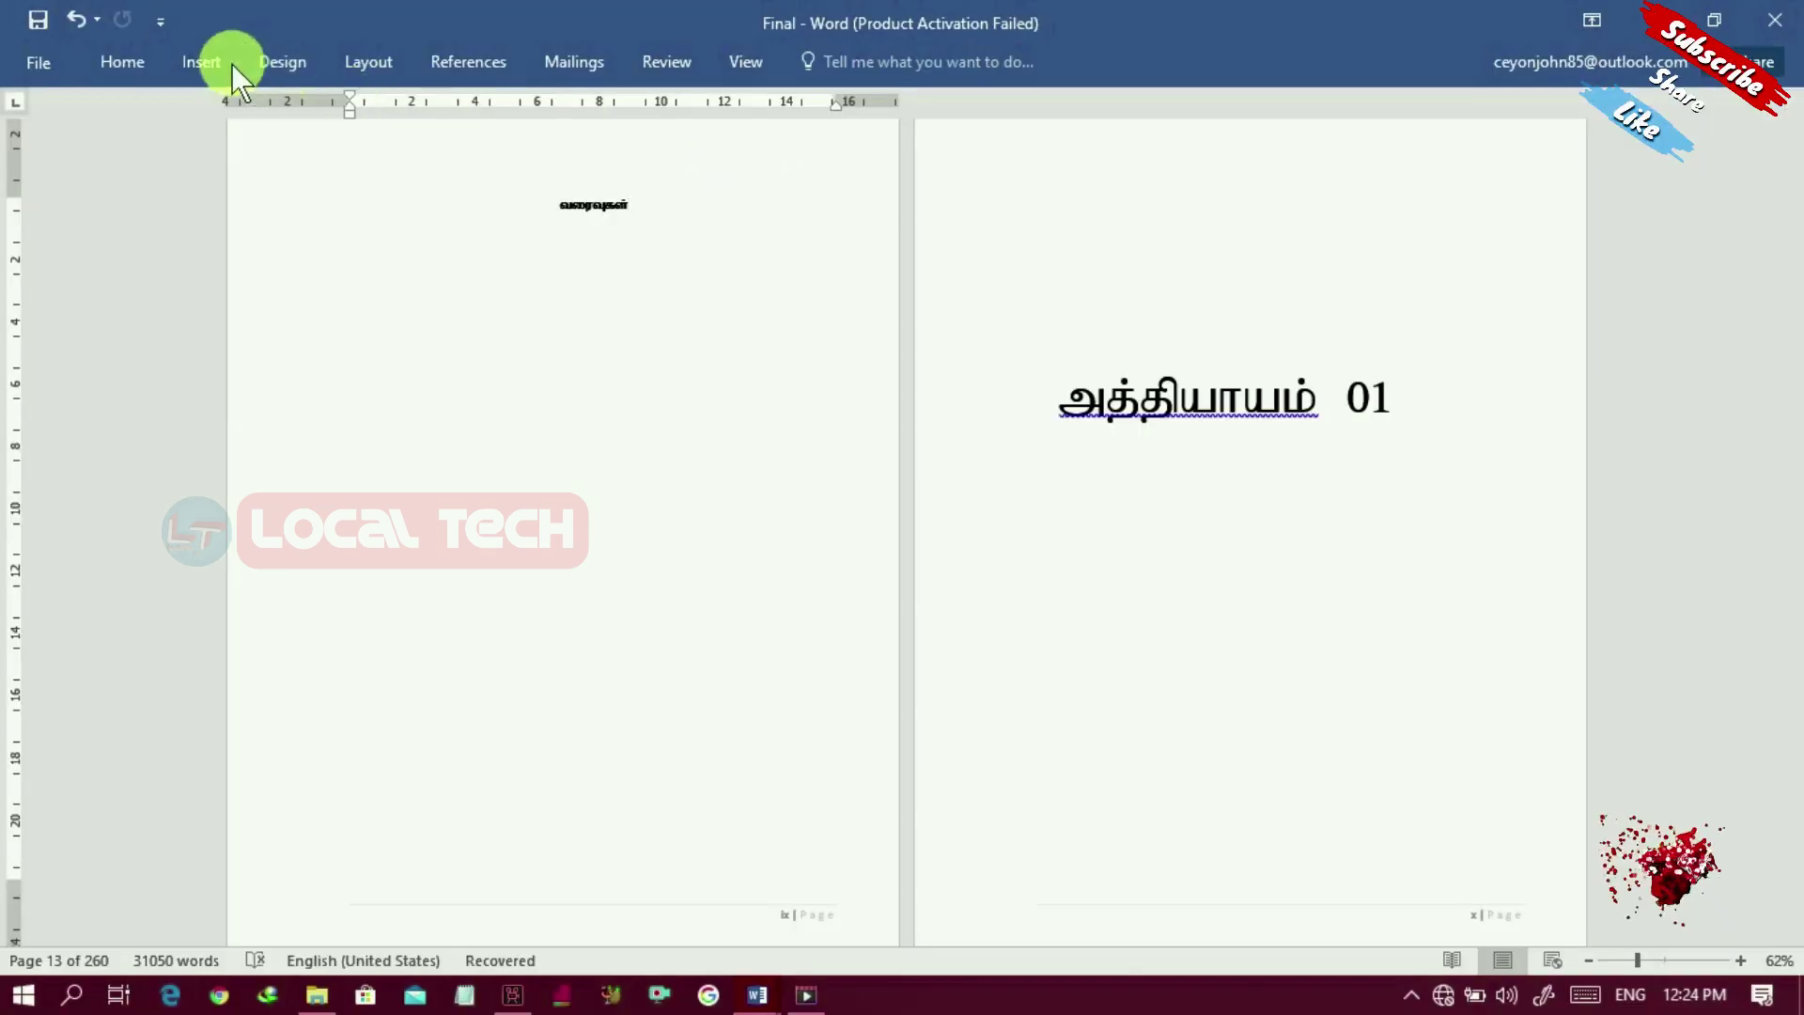
{"action": "left_click", "coordinate": [374, 76]}
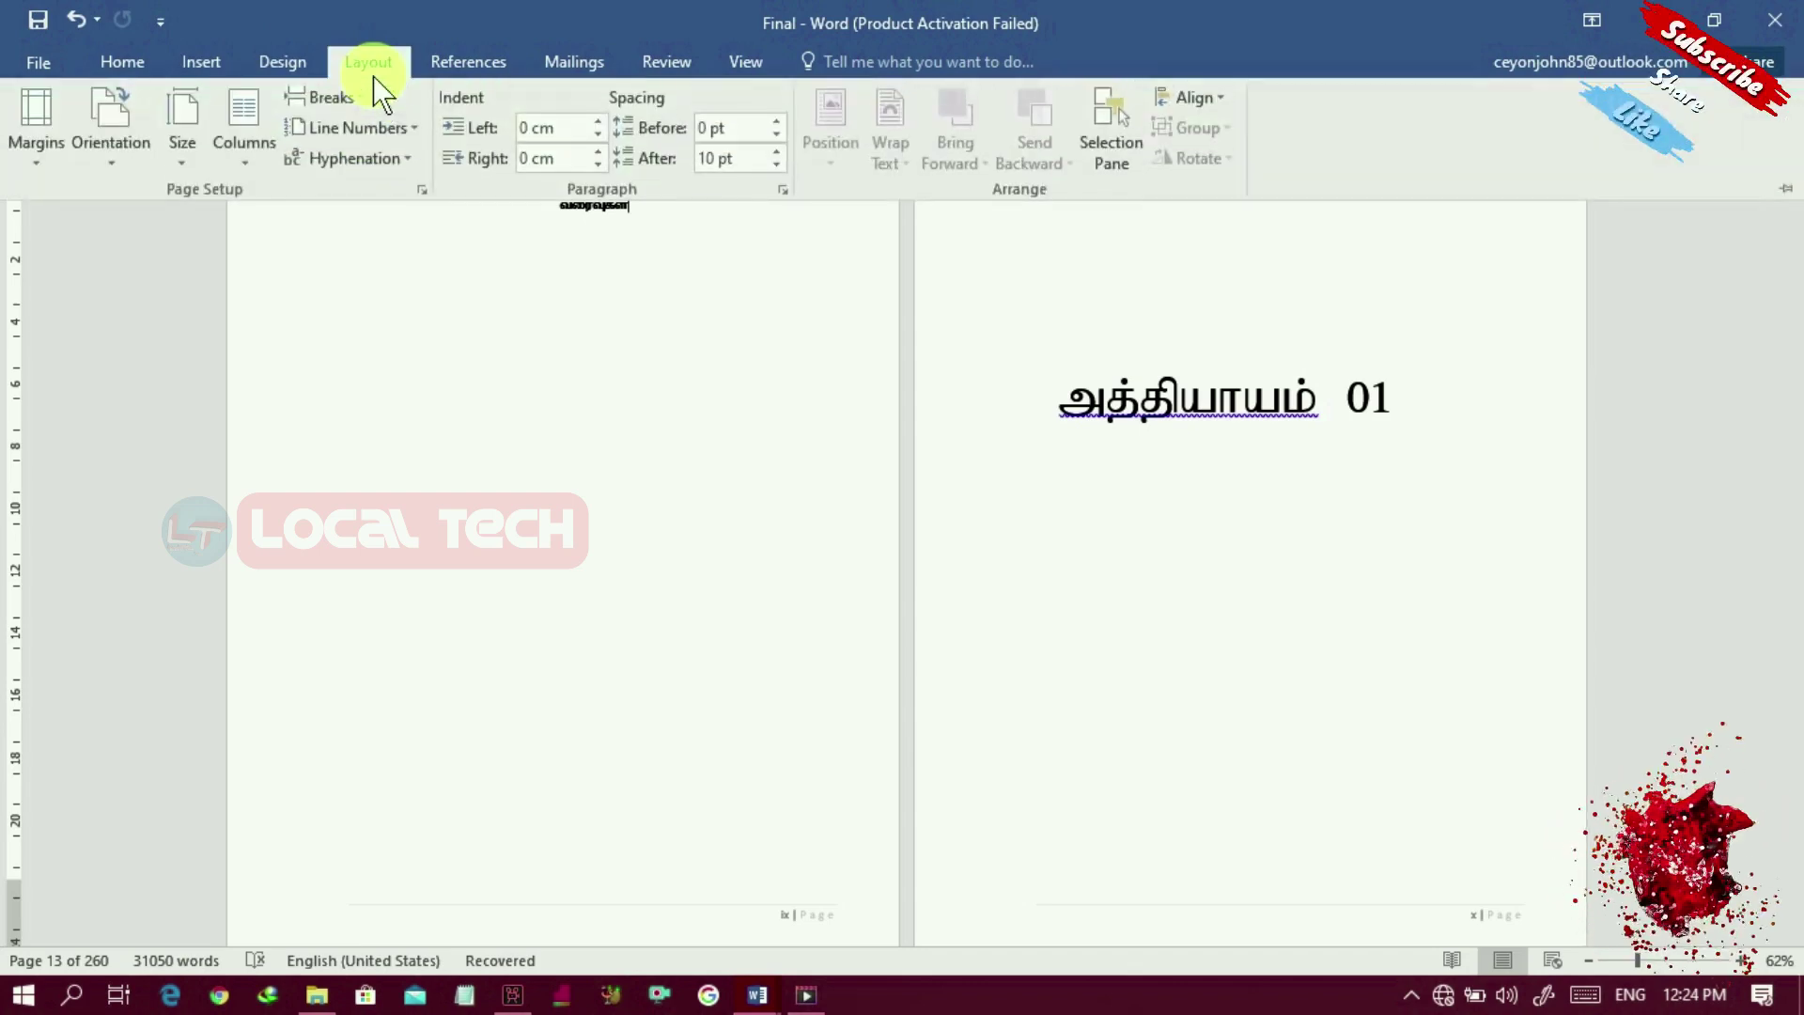
{"action": "left_click", "coordinate": [373, 97]}
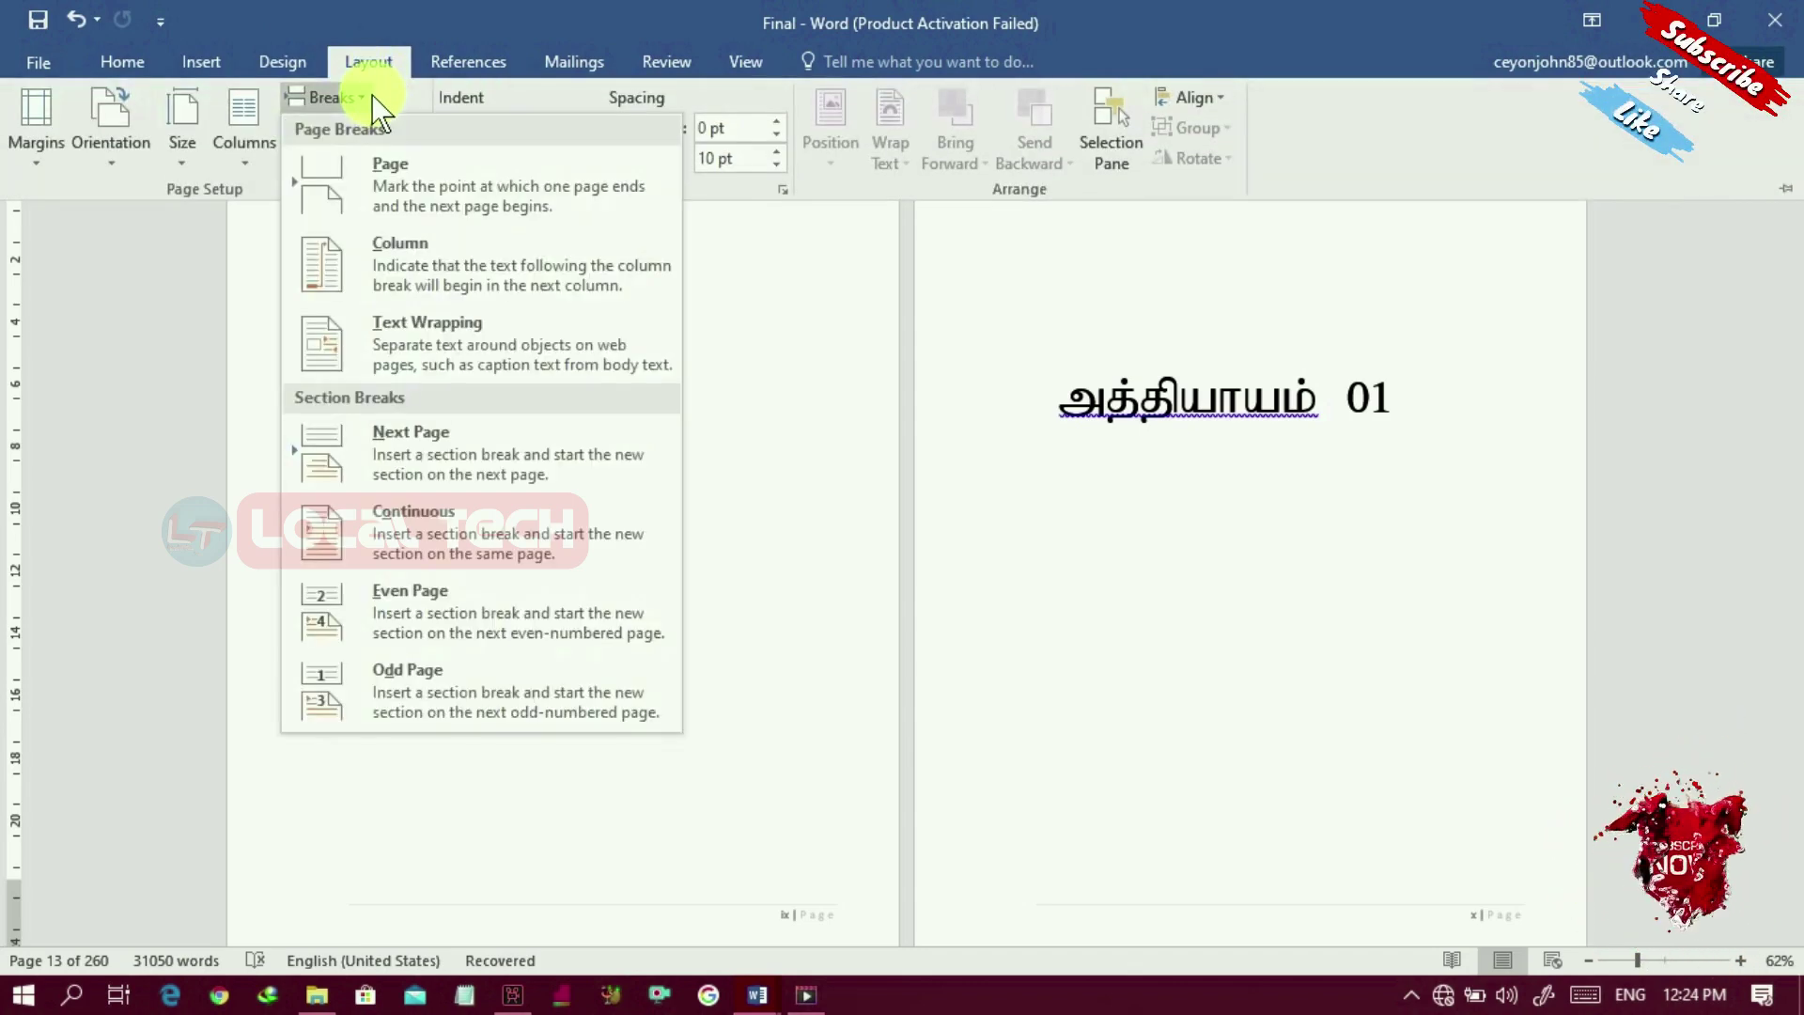
{"action": "left_click", "coordinate": [429, 460]}
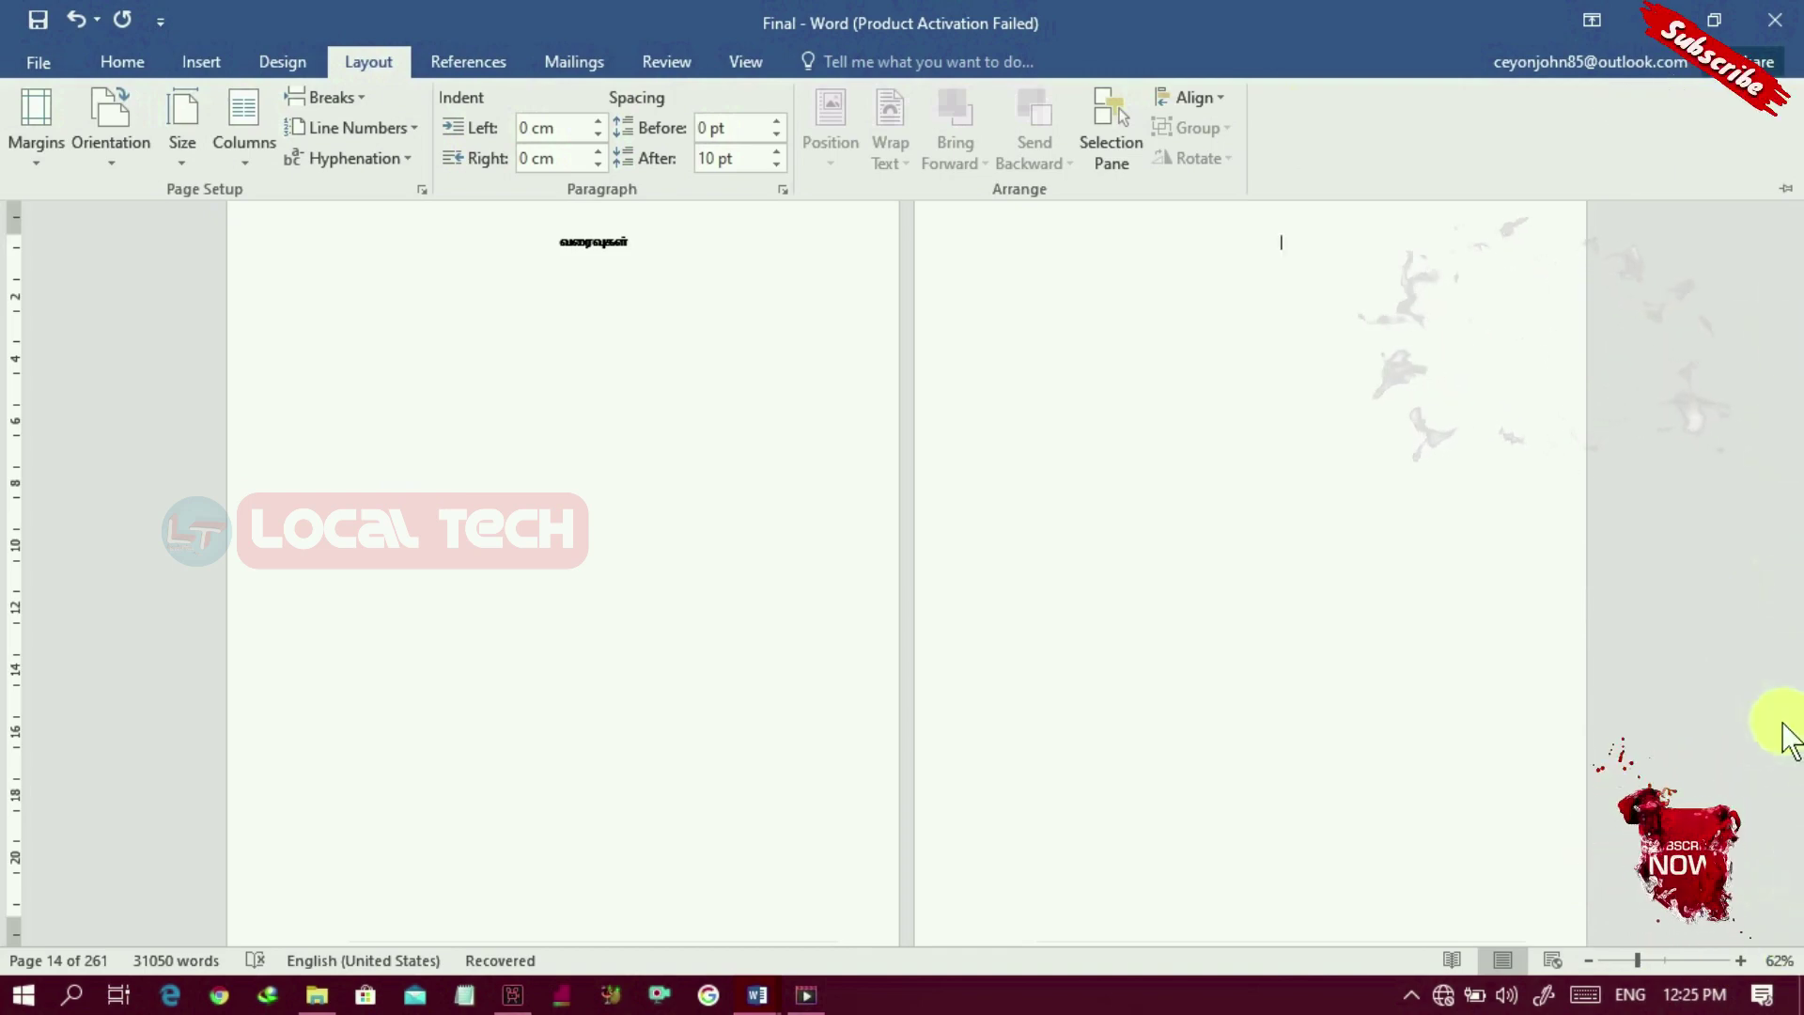
Step: Unlink the Section 3 footer from the previous section, delete its page number text, and return to the document body
{"action": "left_click", "coordinate": [1793, 901]}
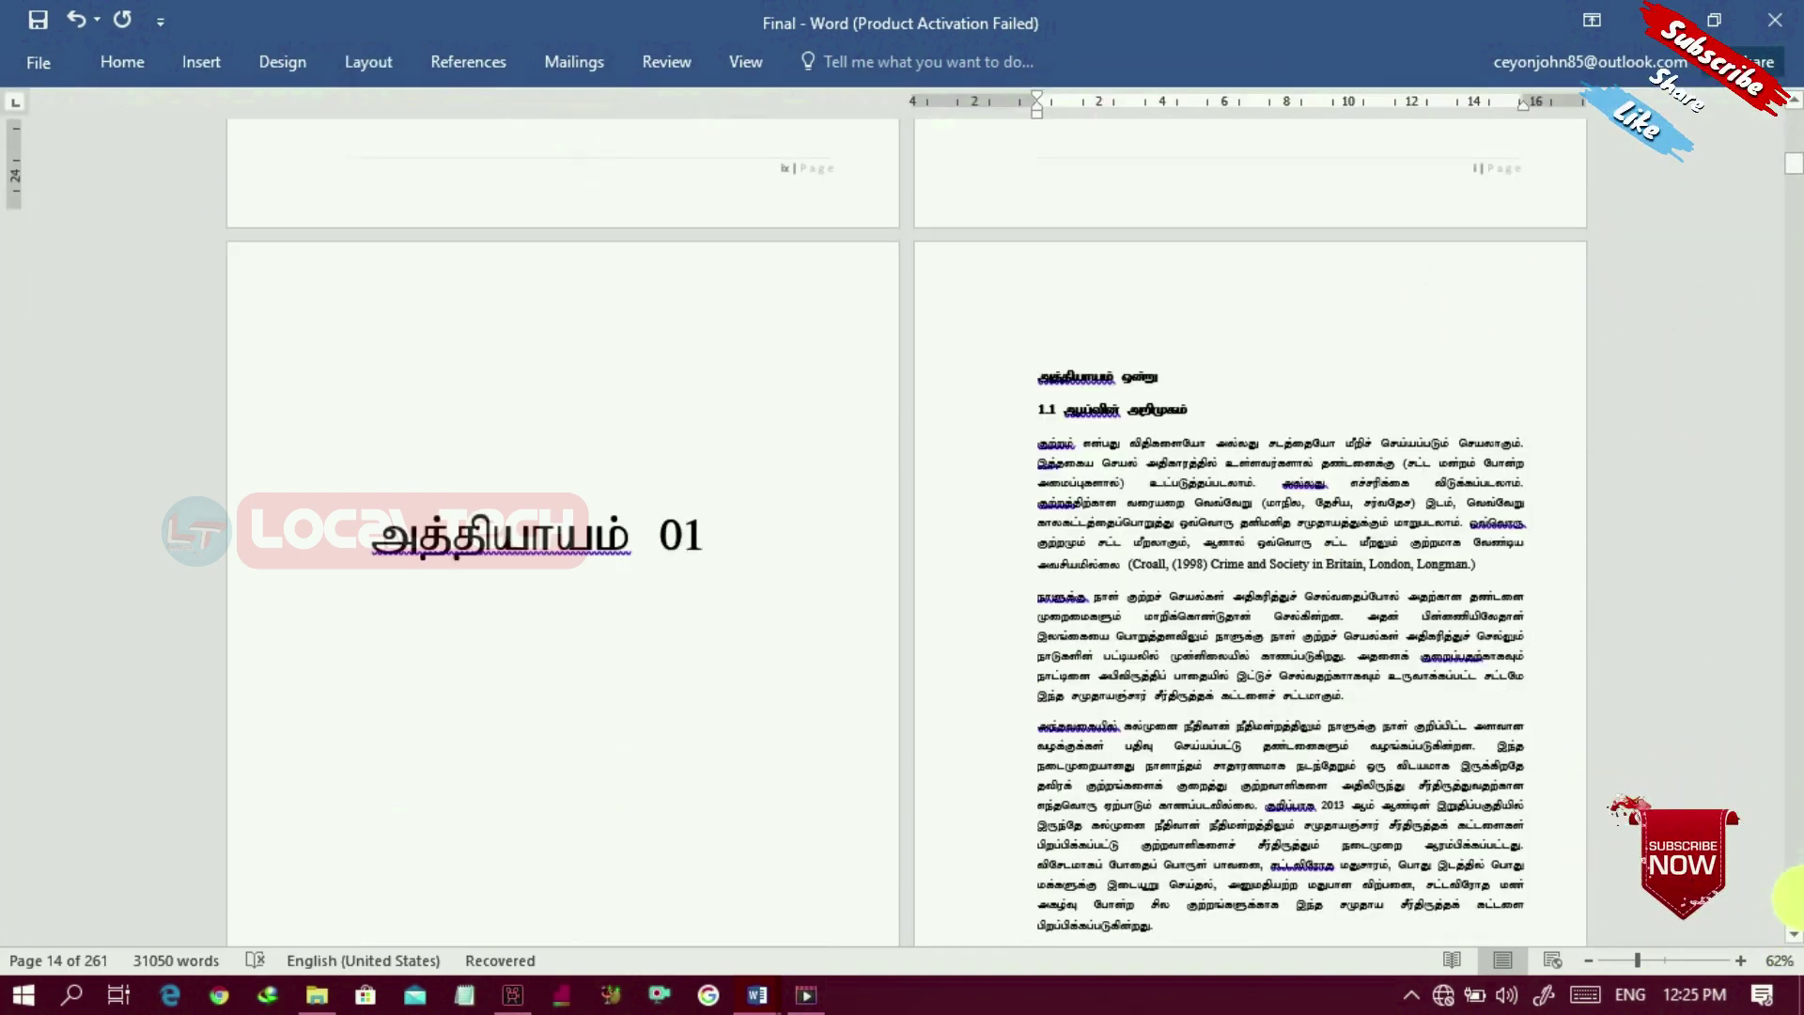
{"action": "scroll", "coordinate": [1795, 939], "scroll_direction": "down", "scroll_amount": 8}
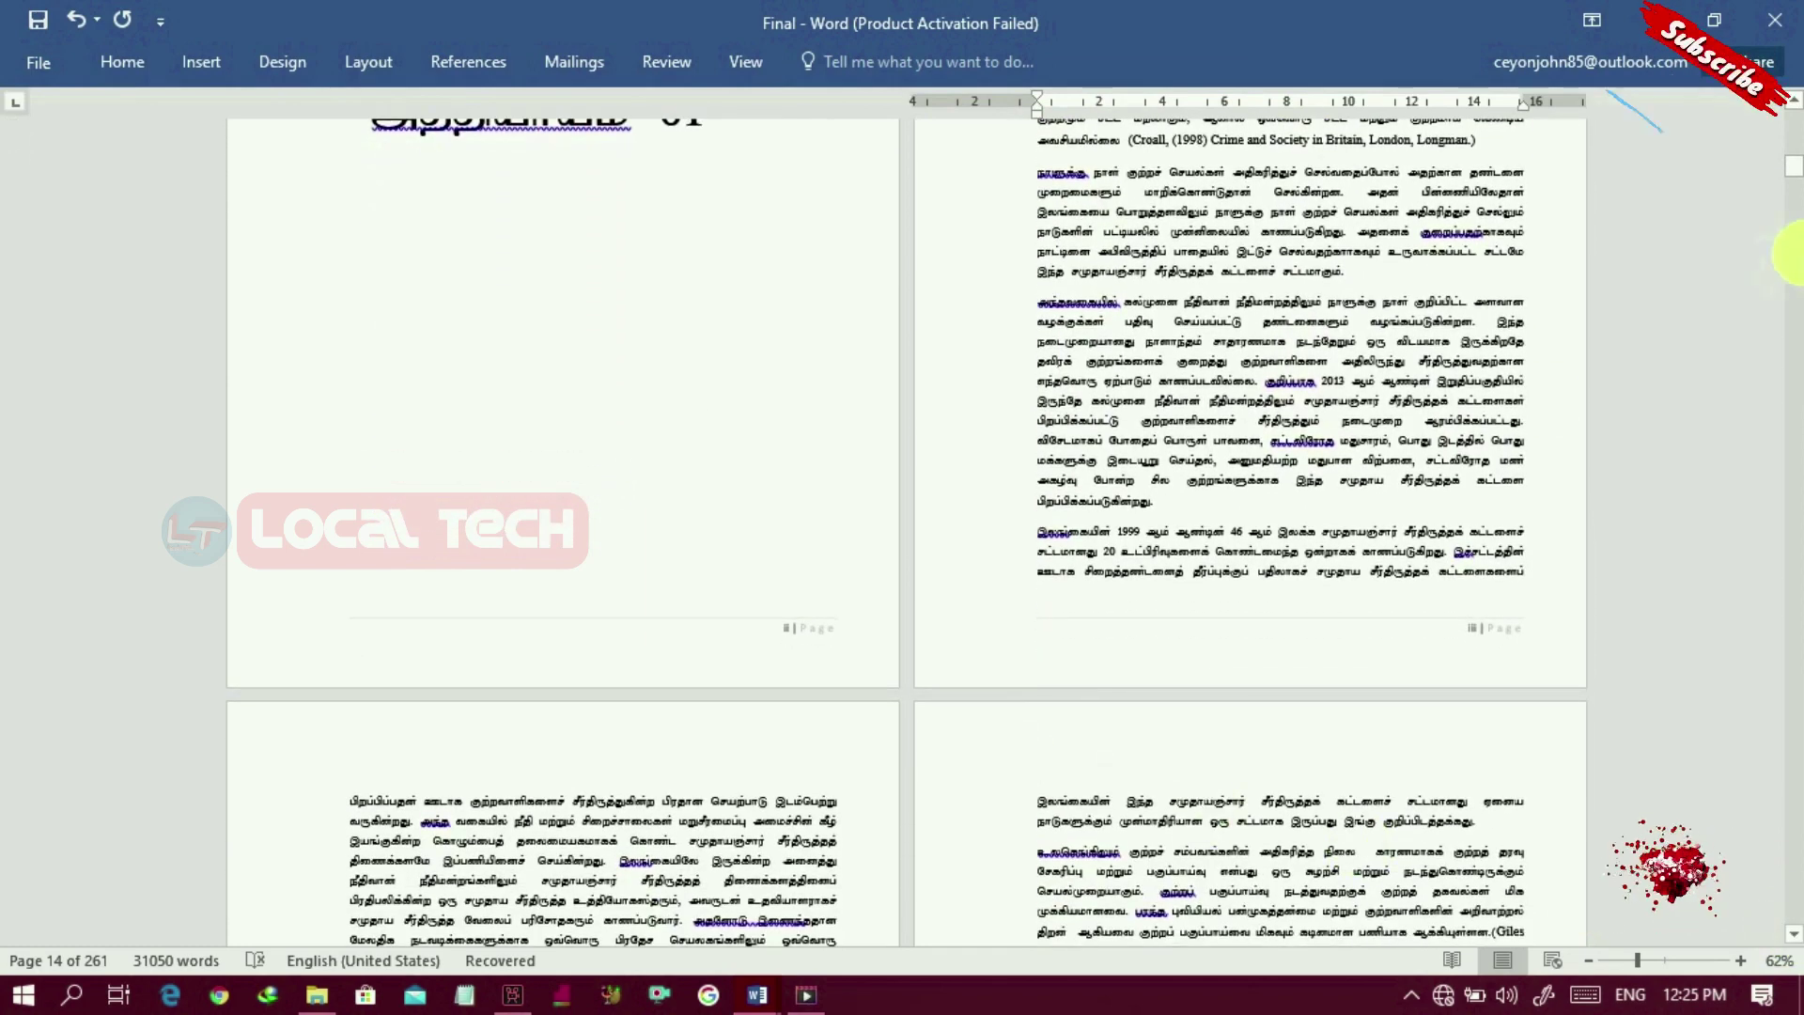
{"action": "scroll", "coordinate": [1795, 118], "scroll_direction": "up", "scroll_amount": 8}
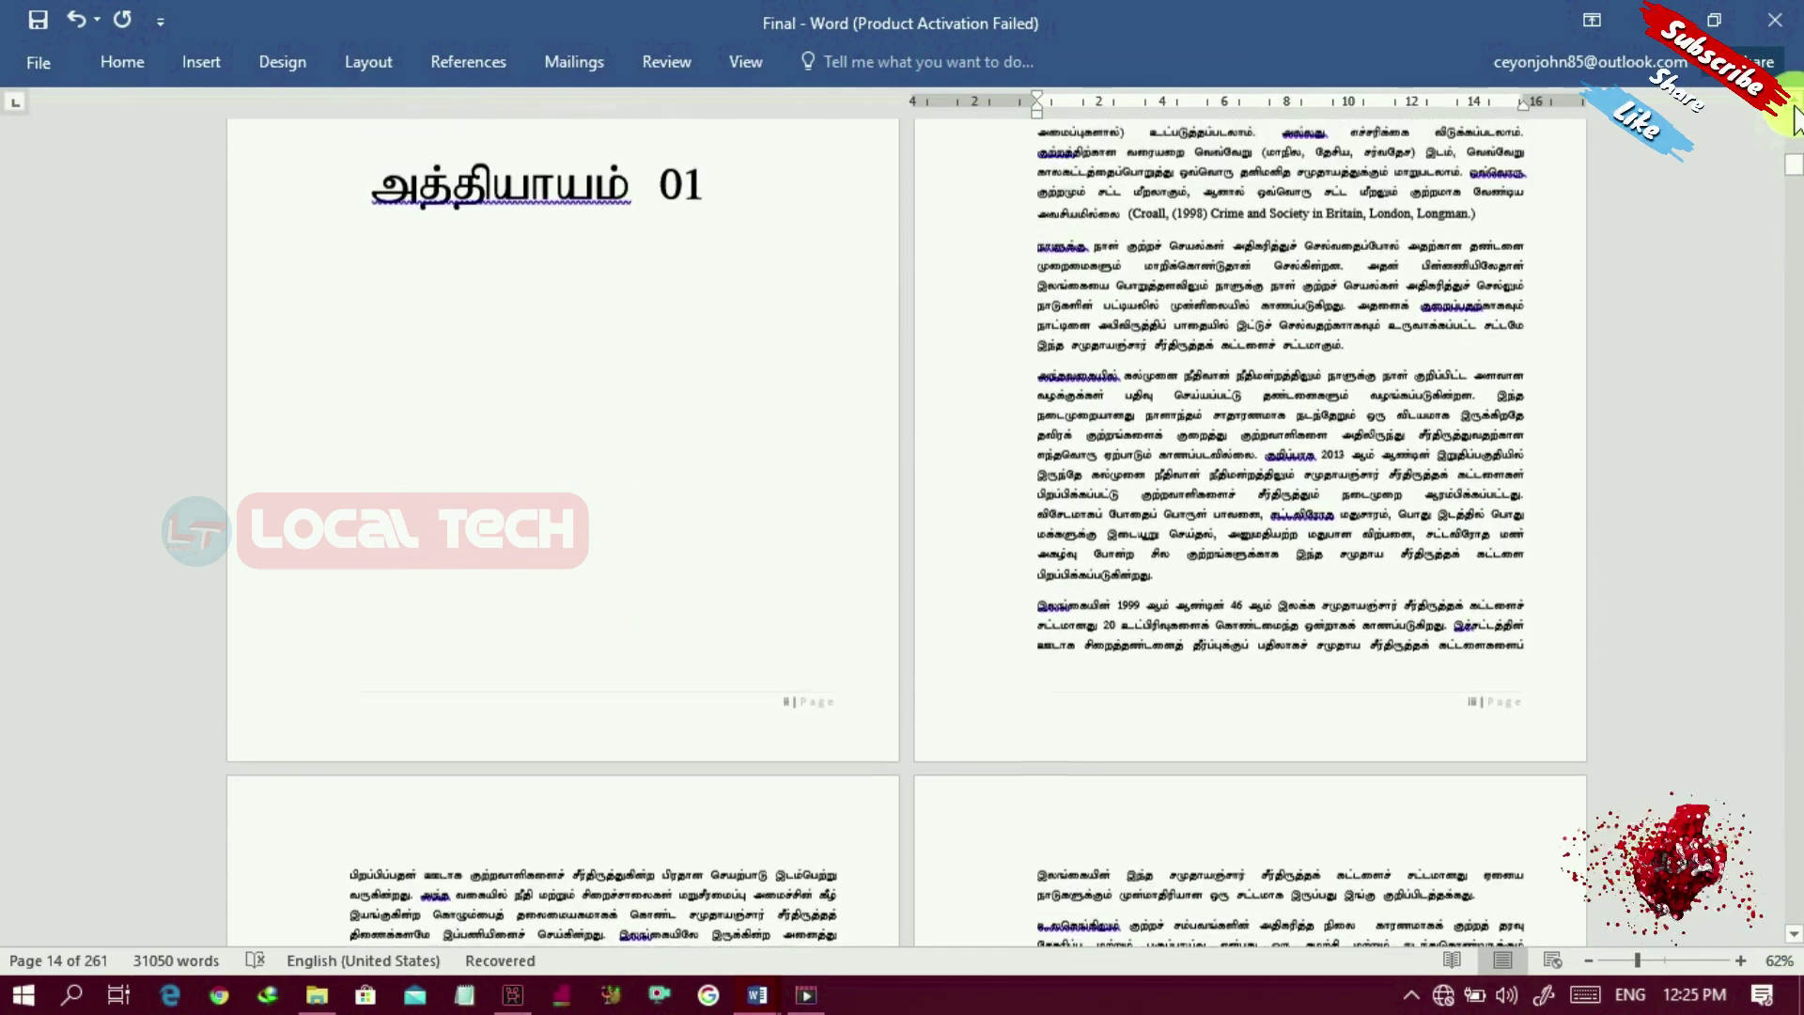
{"action": "scroll", "coordinate": [1795, 117], "scroll_direction": "up", "scroll_amount": 13}
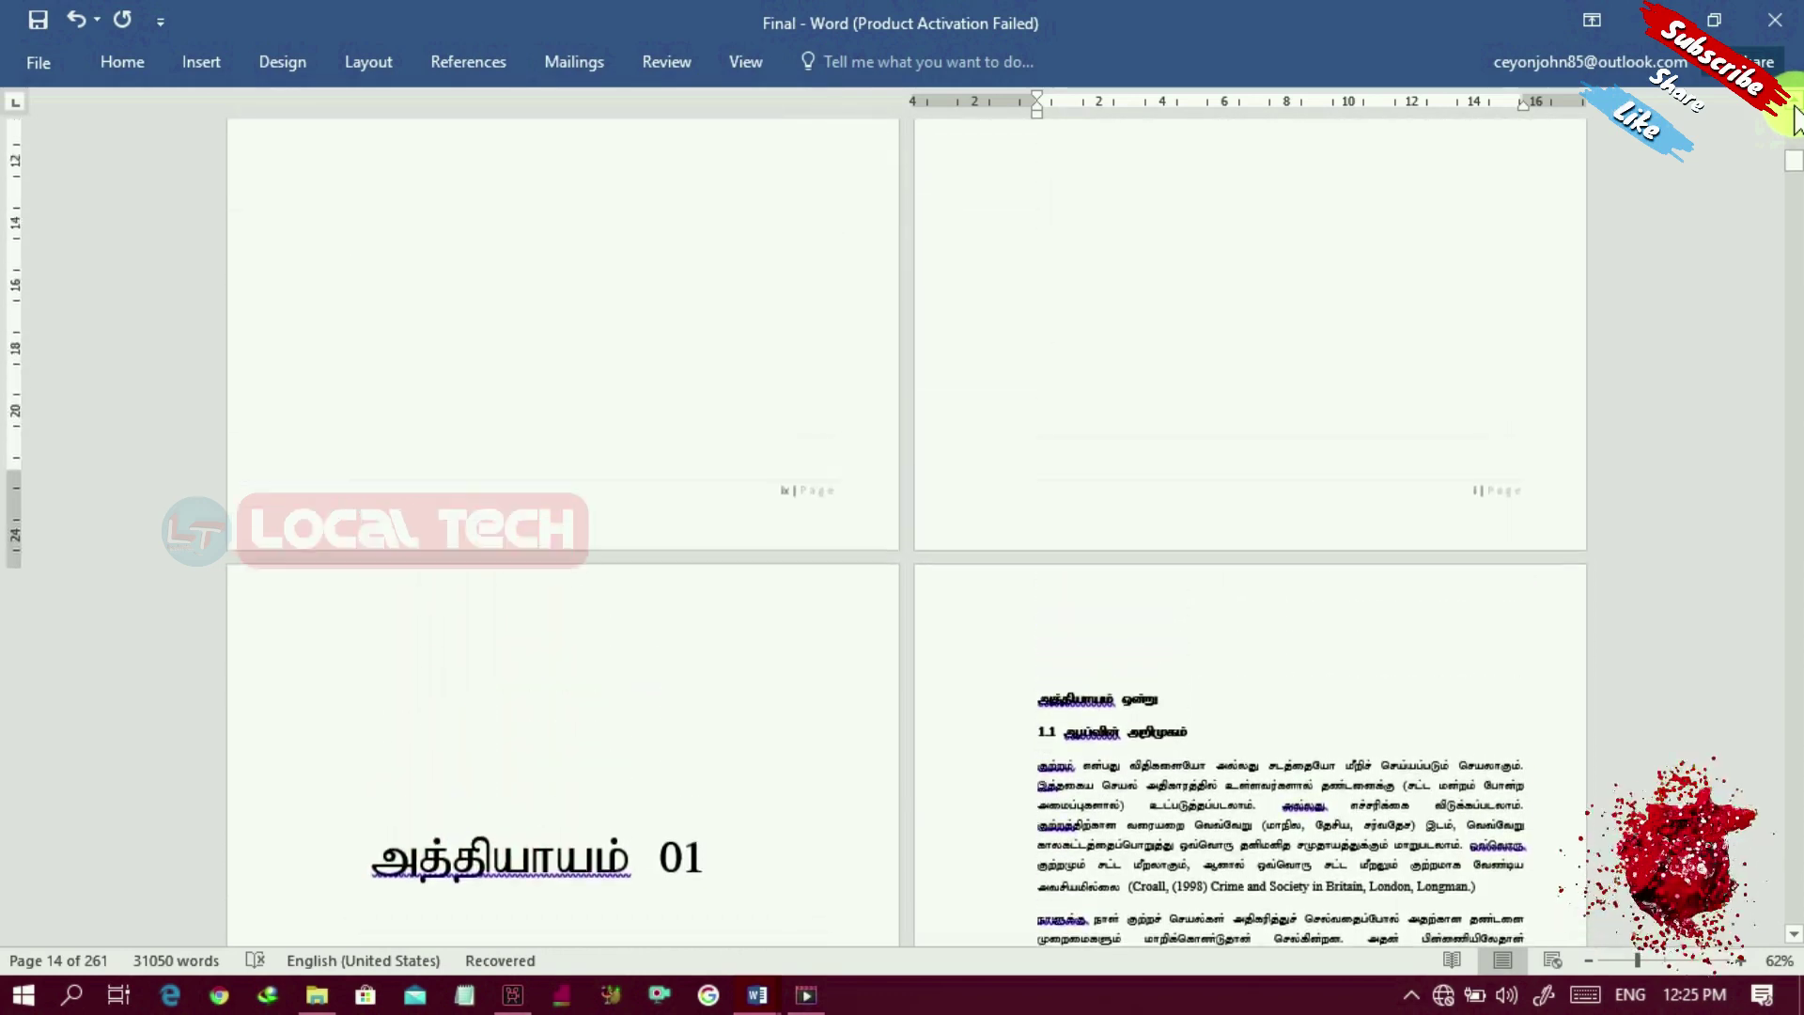
{"action": "scroll", "coordinate": [1794, 117], "scroll_direction": "up", "scroll_amount": 2}
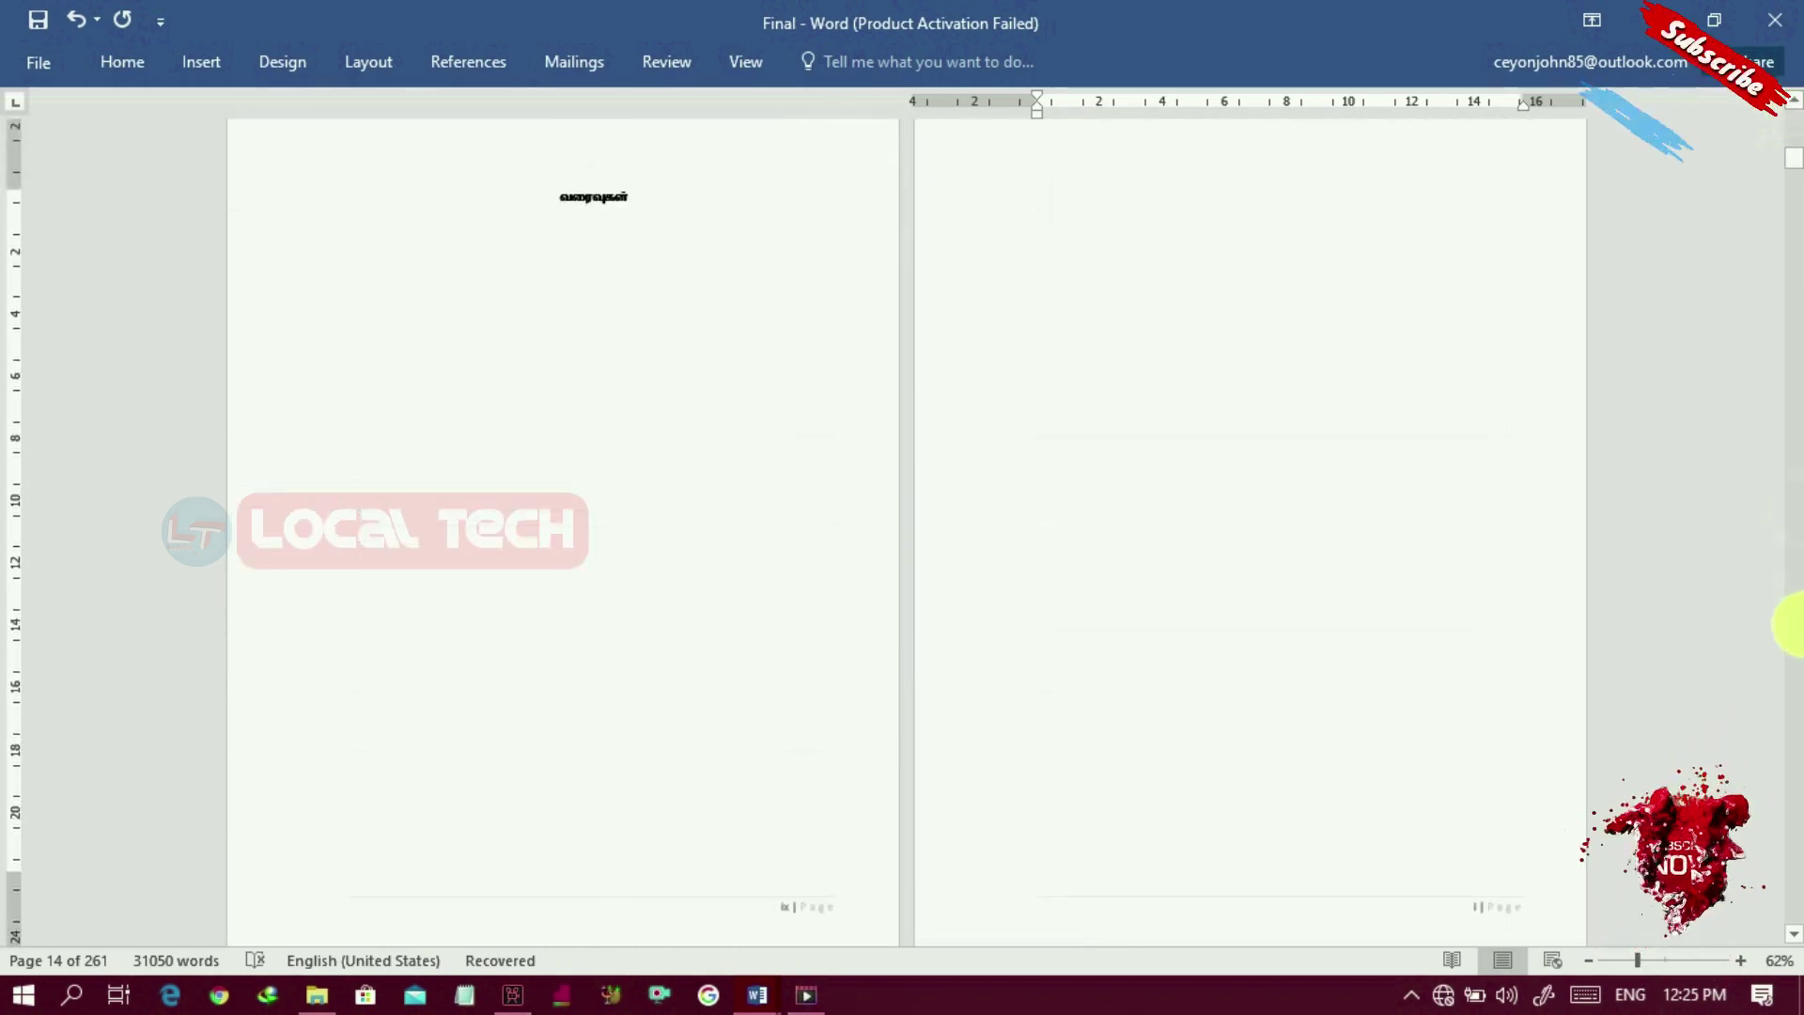
{"action": "scroll", "coordinate": [1794, 934], "scroll_direction": "down", "scroll_amount": 5}
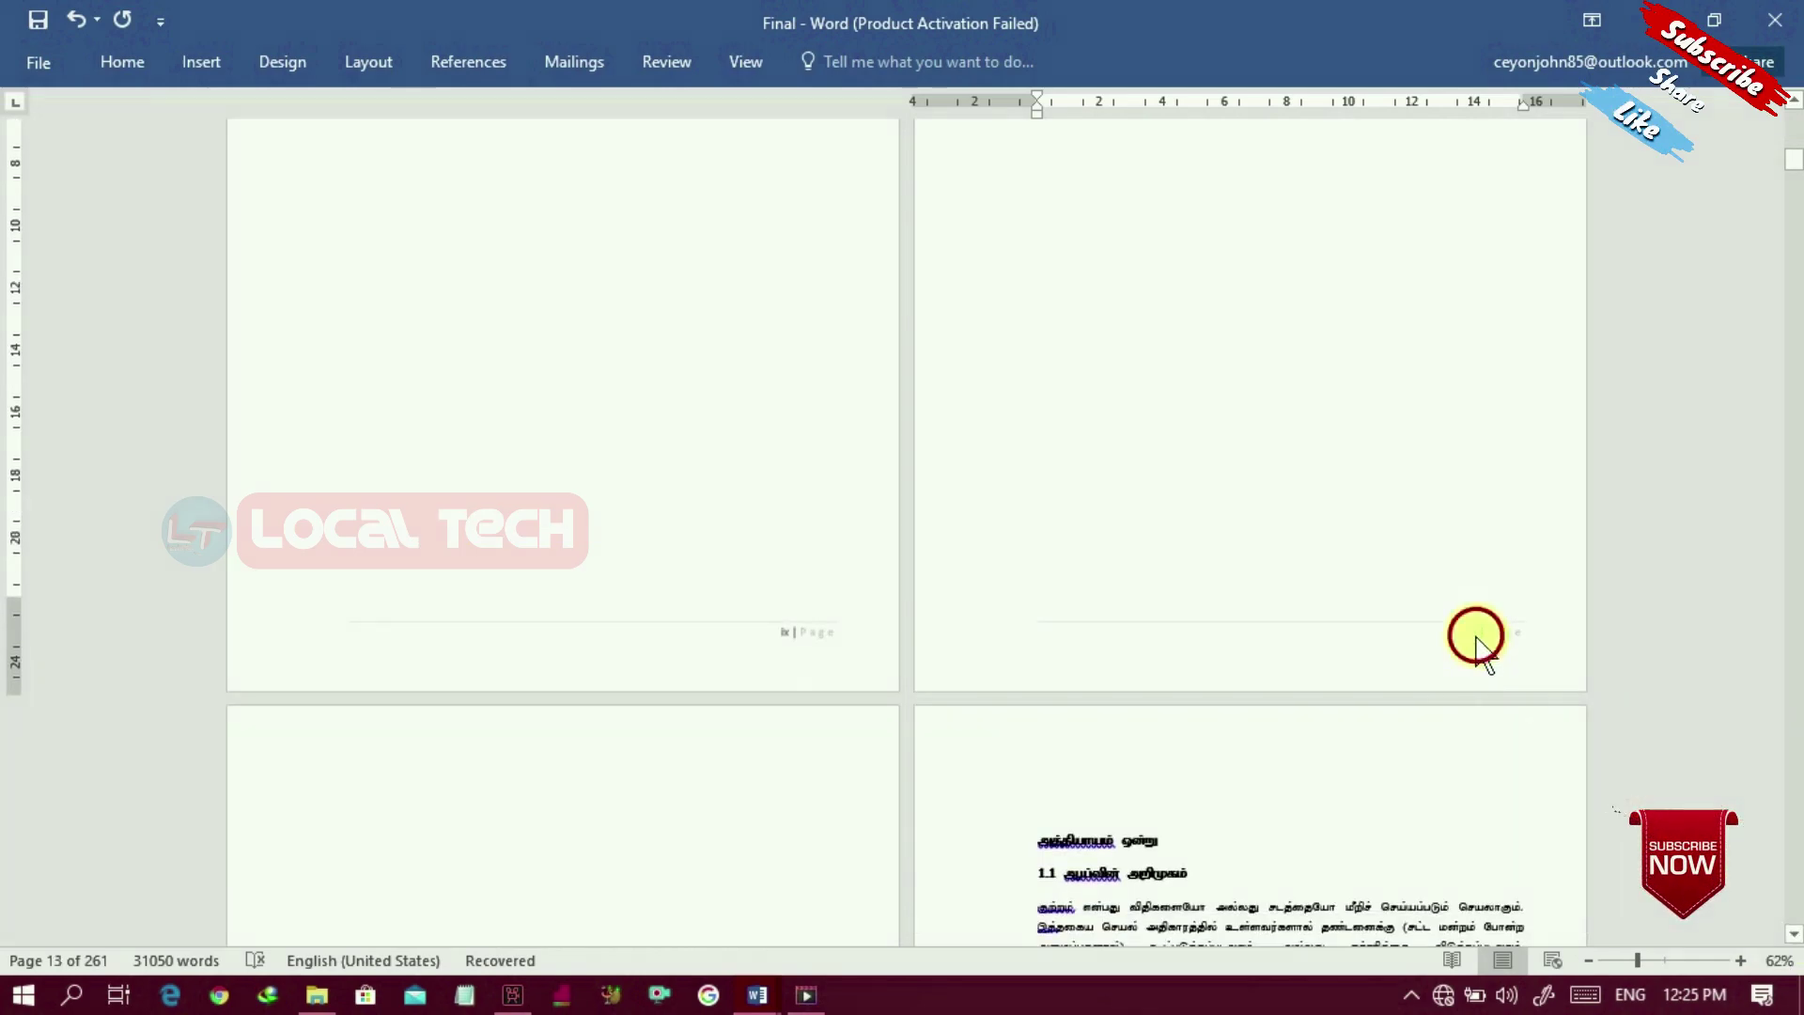
{"action": "double_click", "coordinate": [1485, 648]}
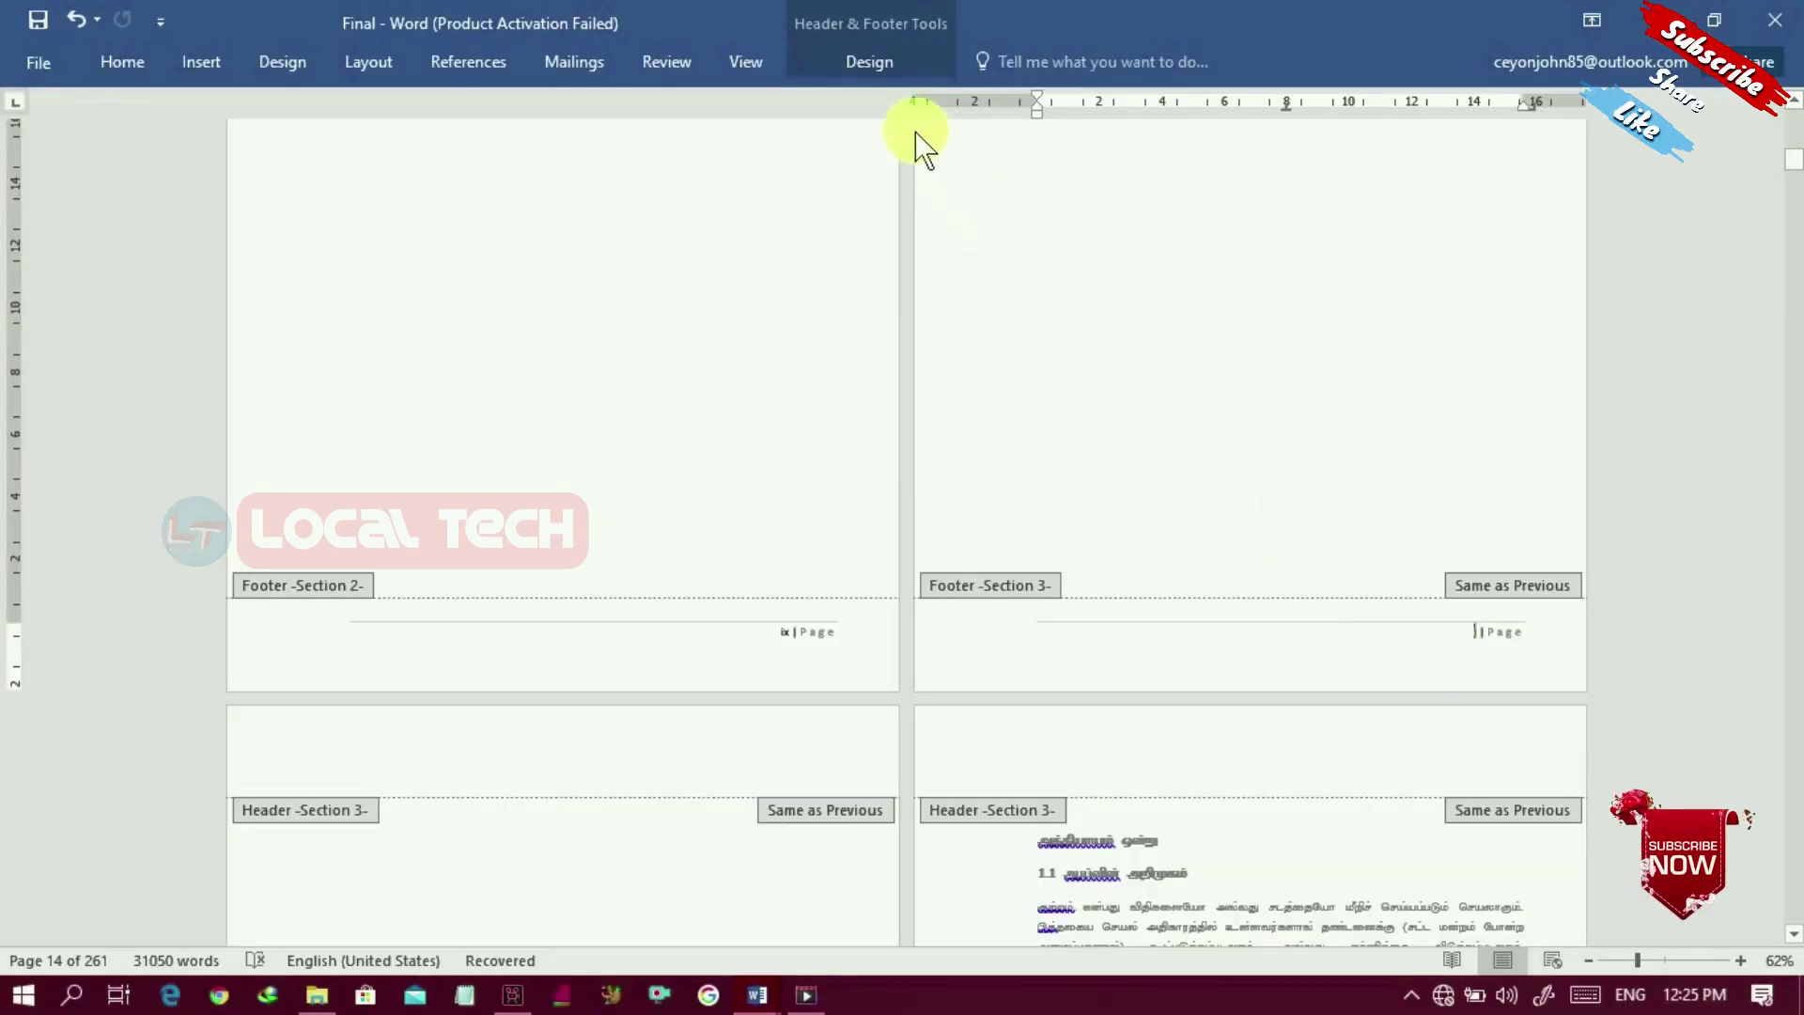
{"action": "left_click", "coordinate": [876, 64]}
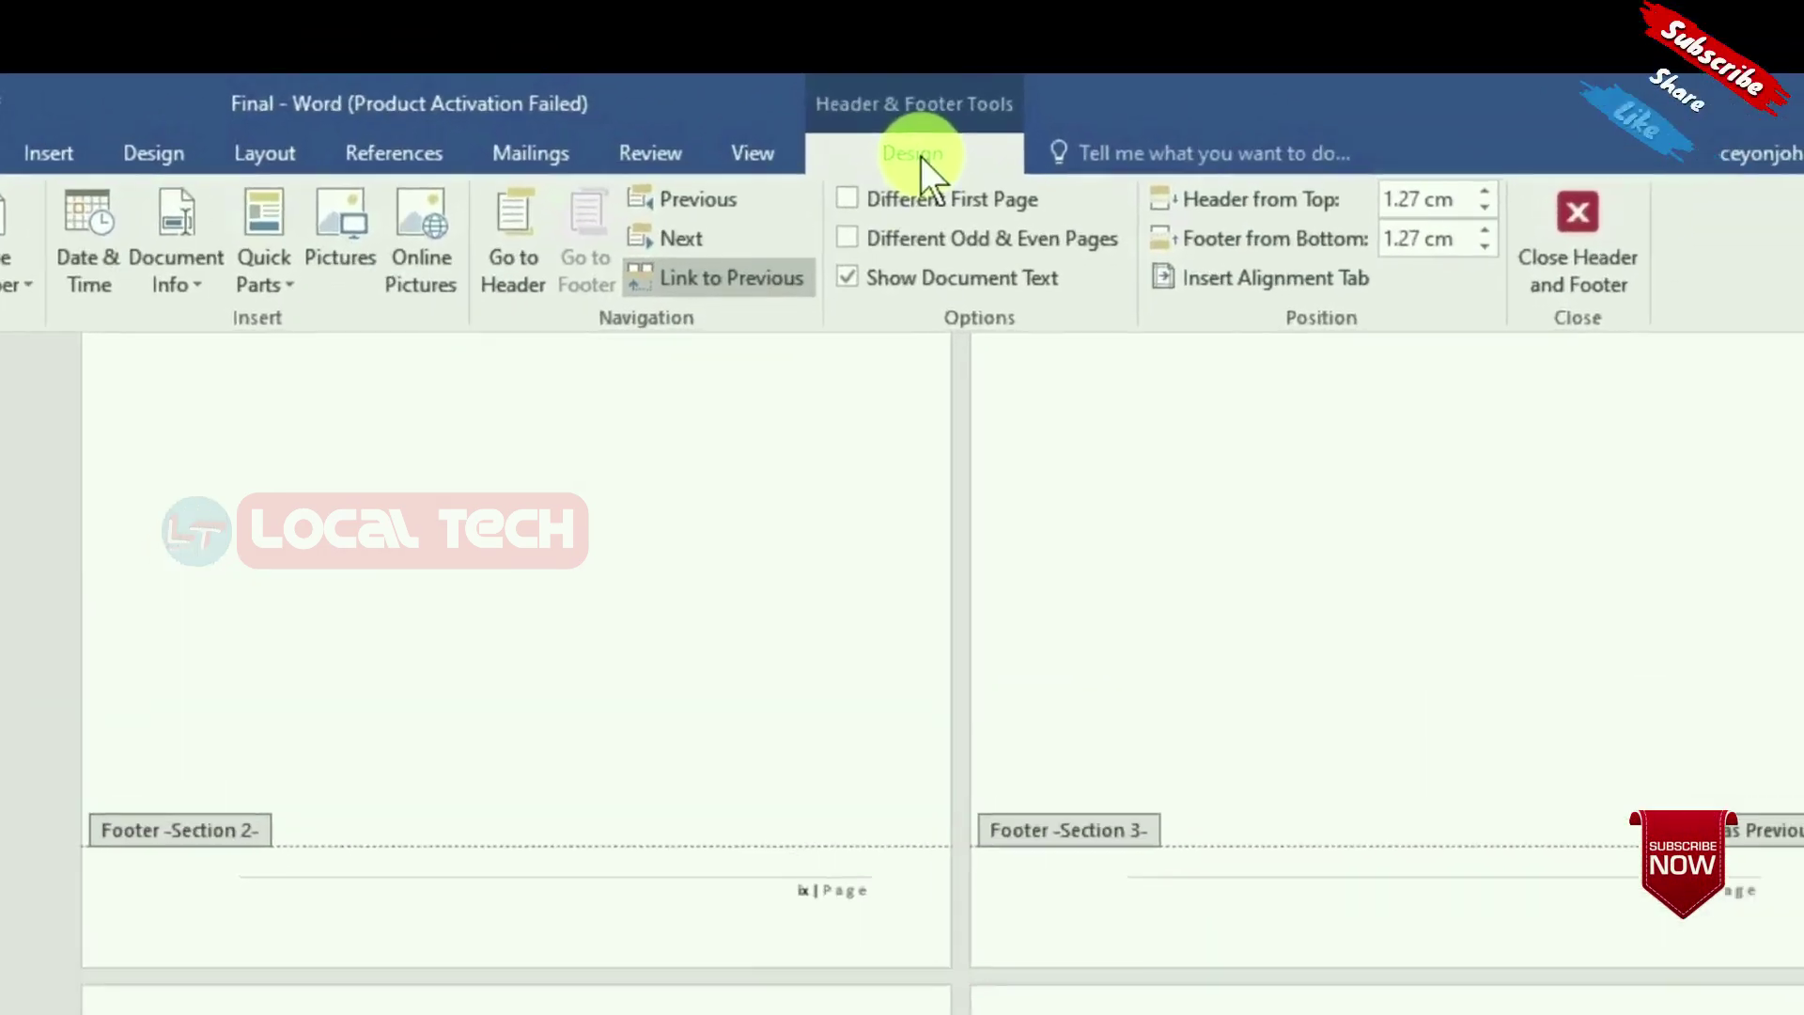
{"action": "left_click", "coordinate": [752, 263]}
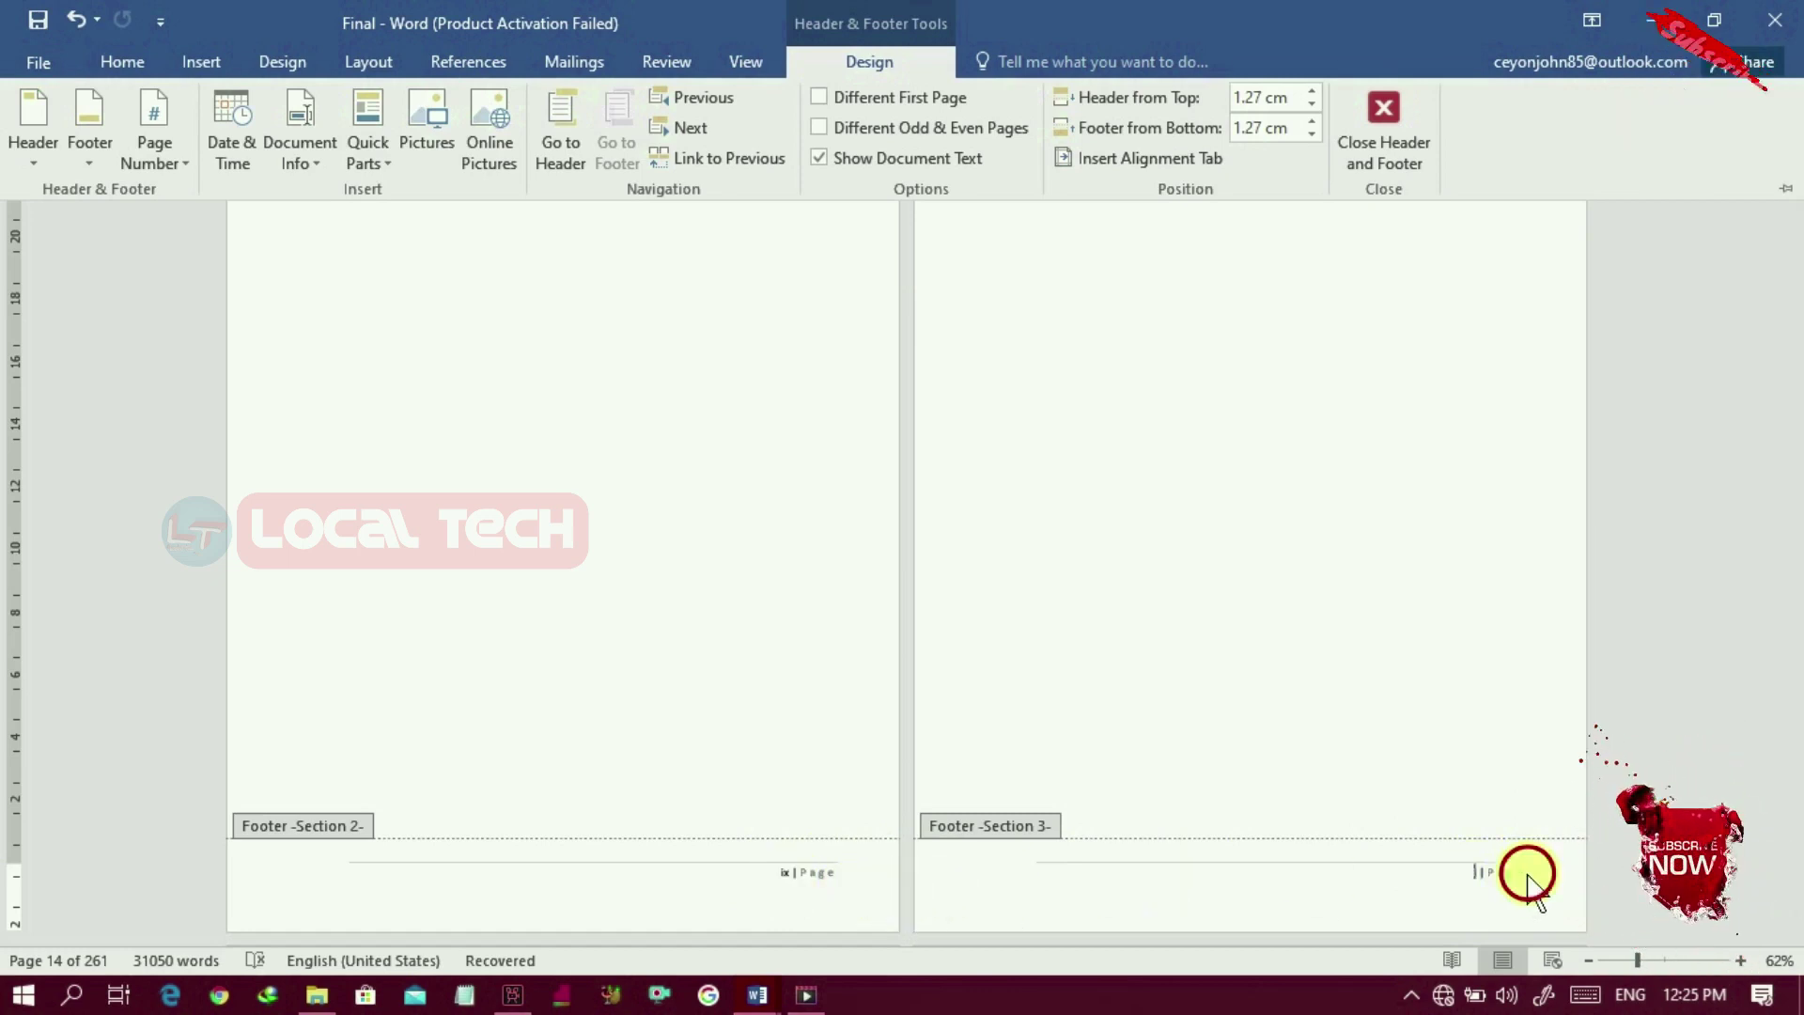
{"action": "key", "text": "ctrl+F1"}
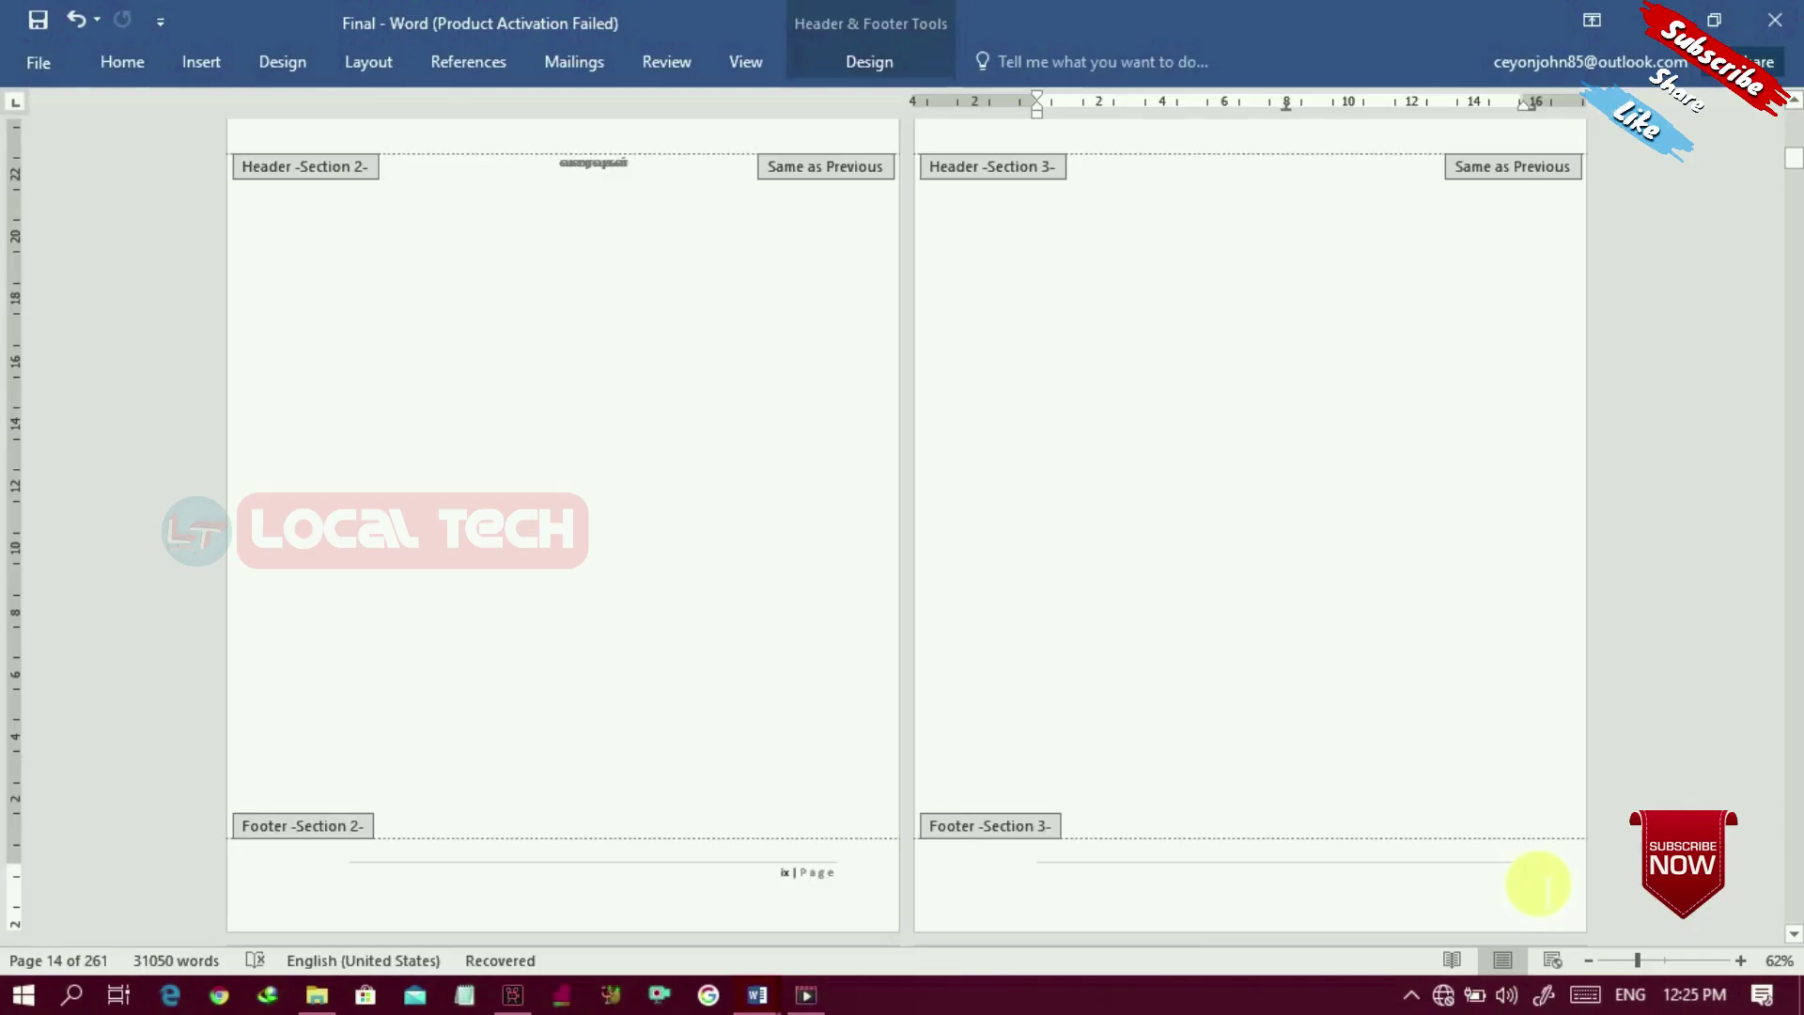
{"action": "double_click", "coordinate": [703, 586]}
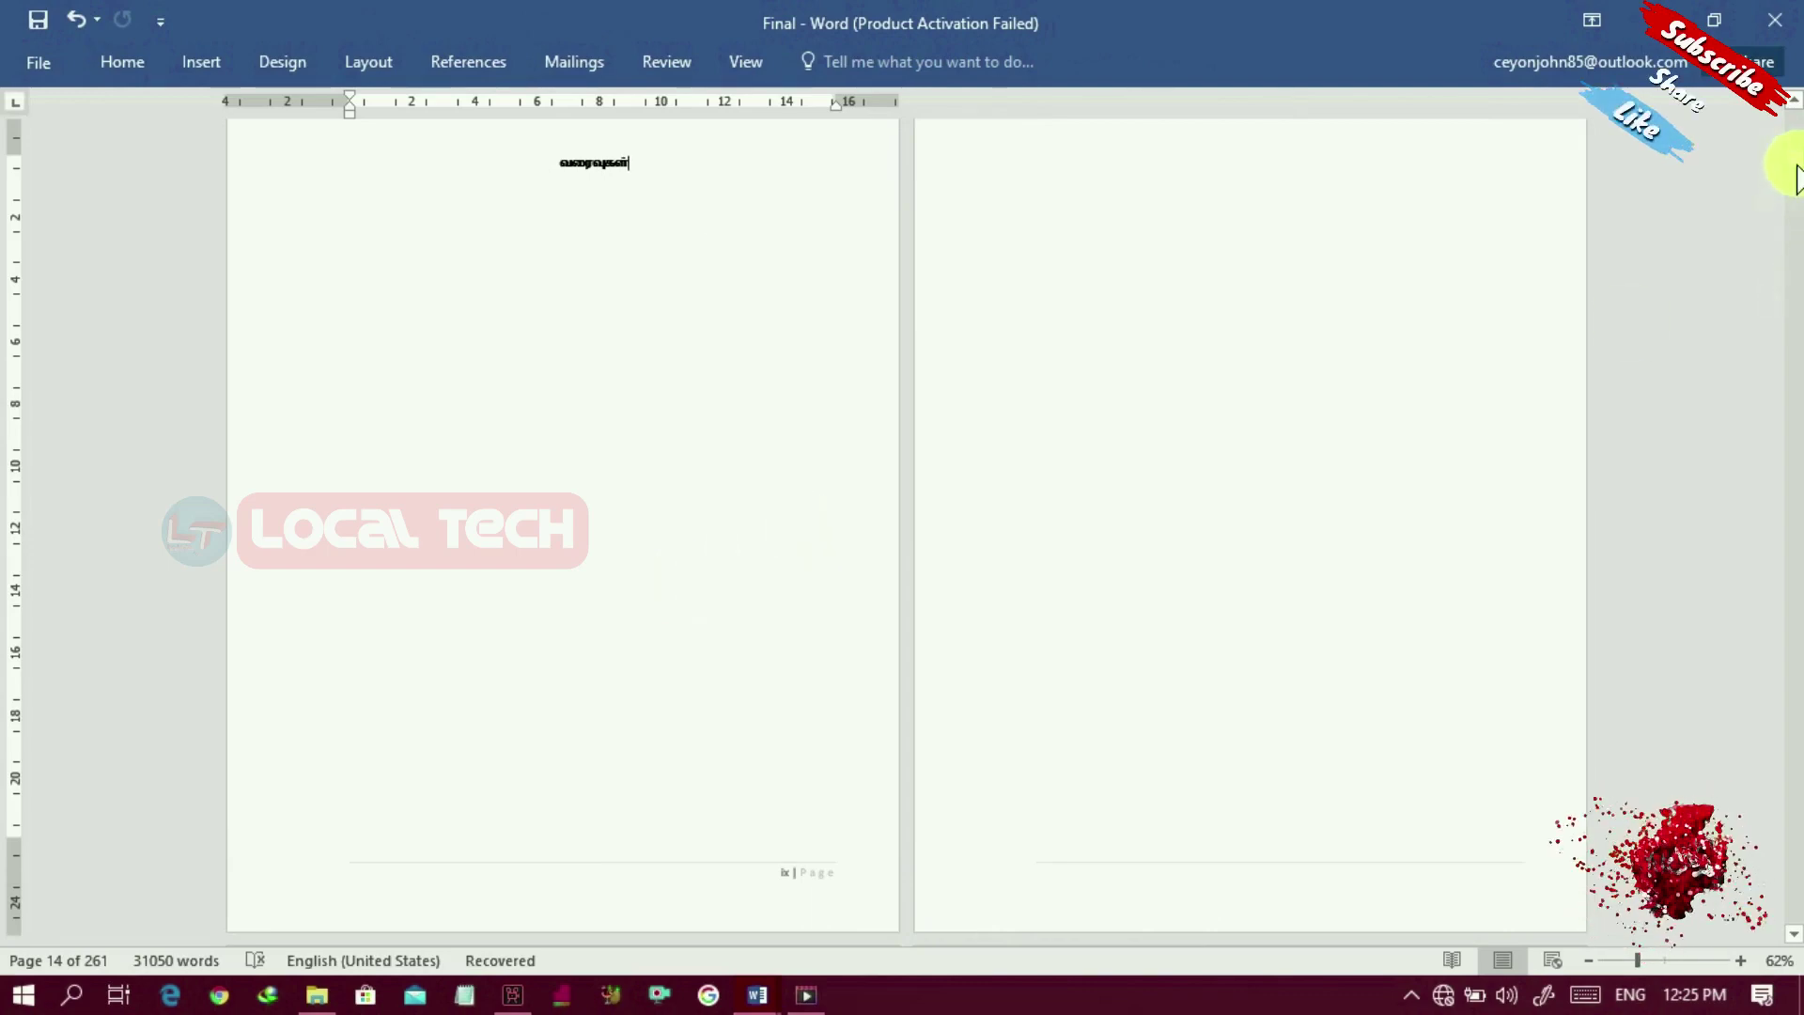
Step: Remove the empty lines and break before the Chapter 01 divider title to pull it up onto the blank page 14
{"action": "left_click_drag", "start_coordinate": [1796, 178], "coordinate": [1797, 184]}
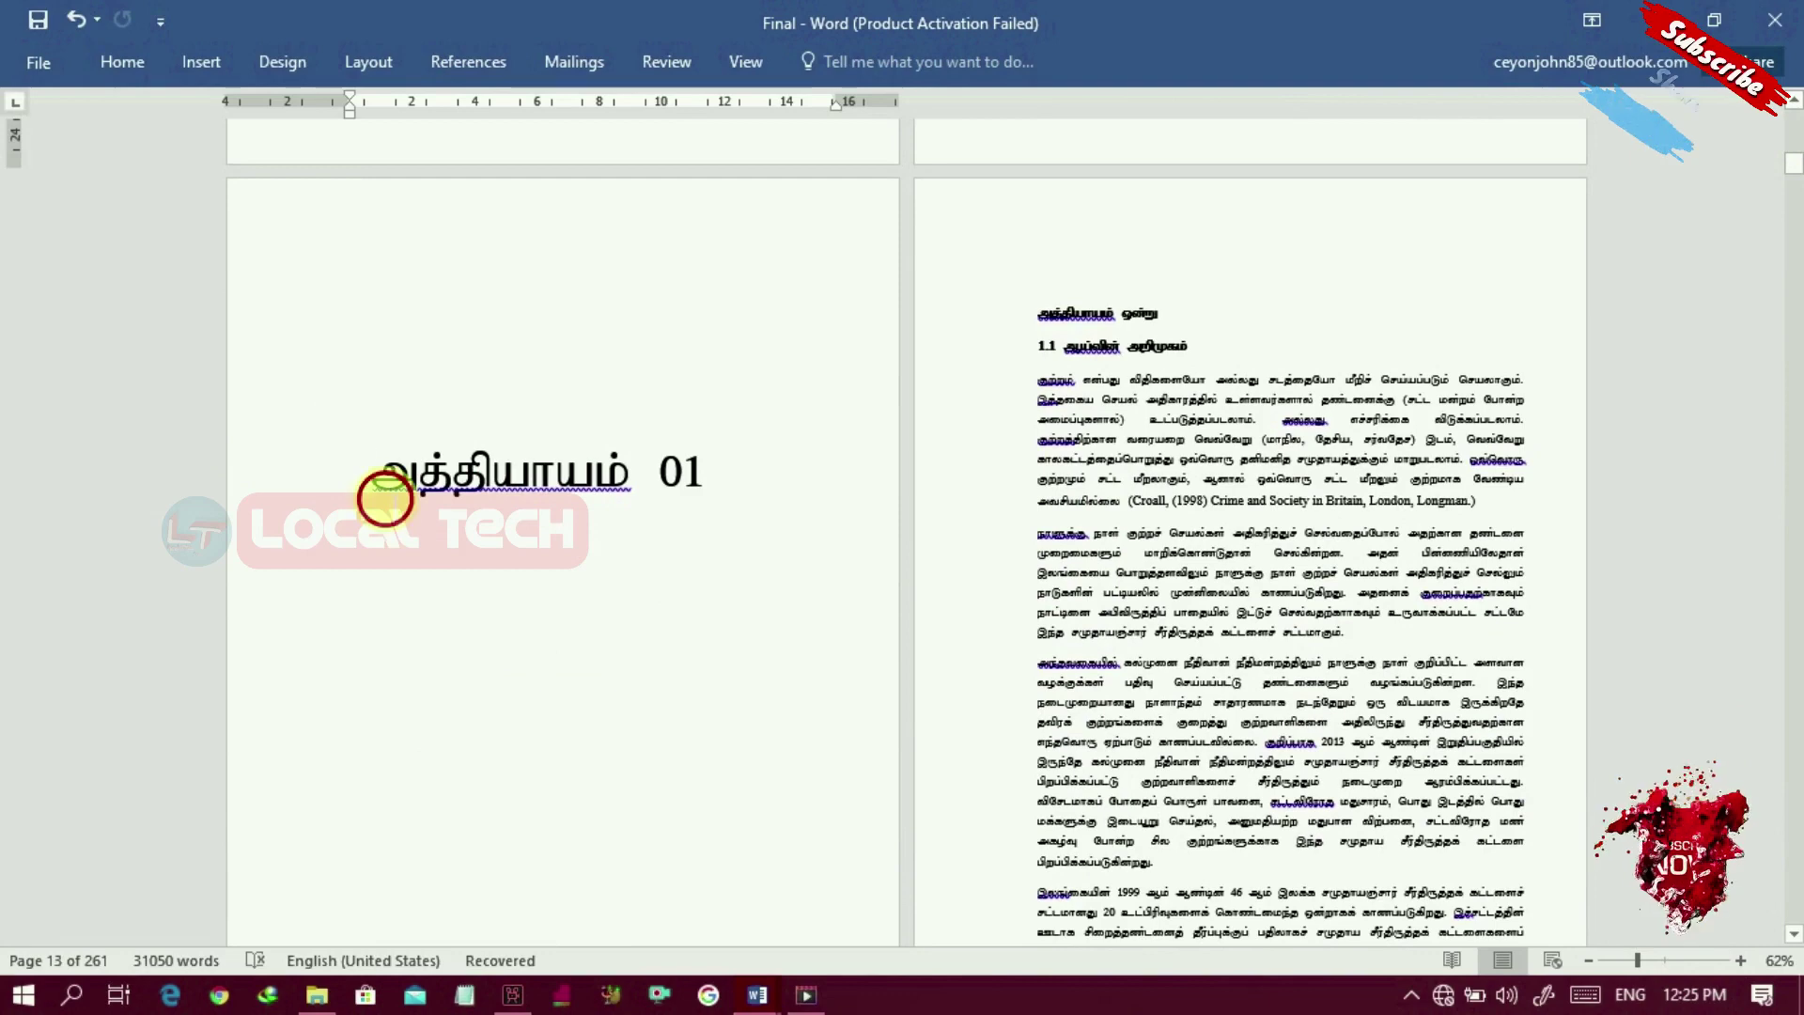
{"action": "left_click", "coordinate": [383, 494]}
{"action": "key", "text": "BackSpace"}
{"action": "key", "text": "BackSpace"}
{"action": "key", "text": "BackSpace"}
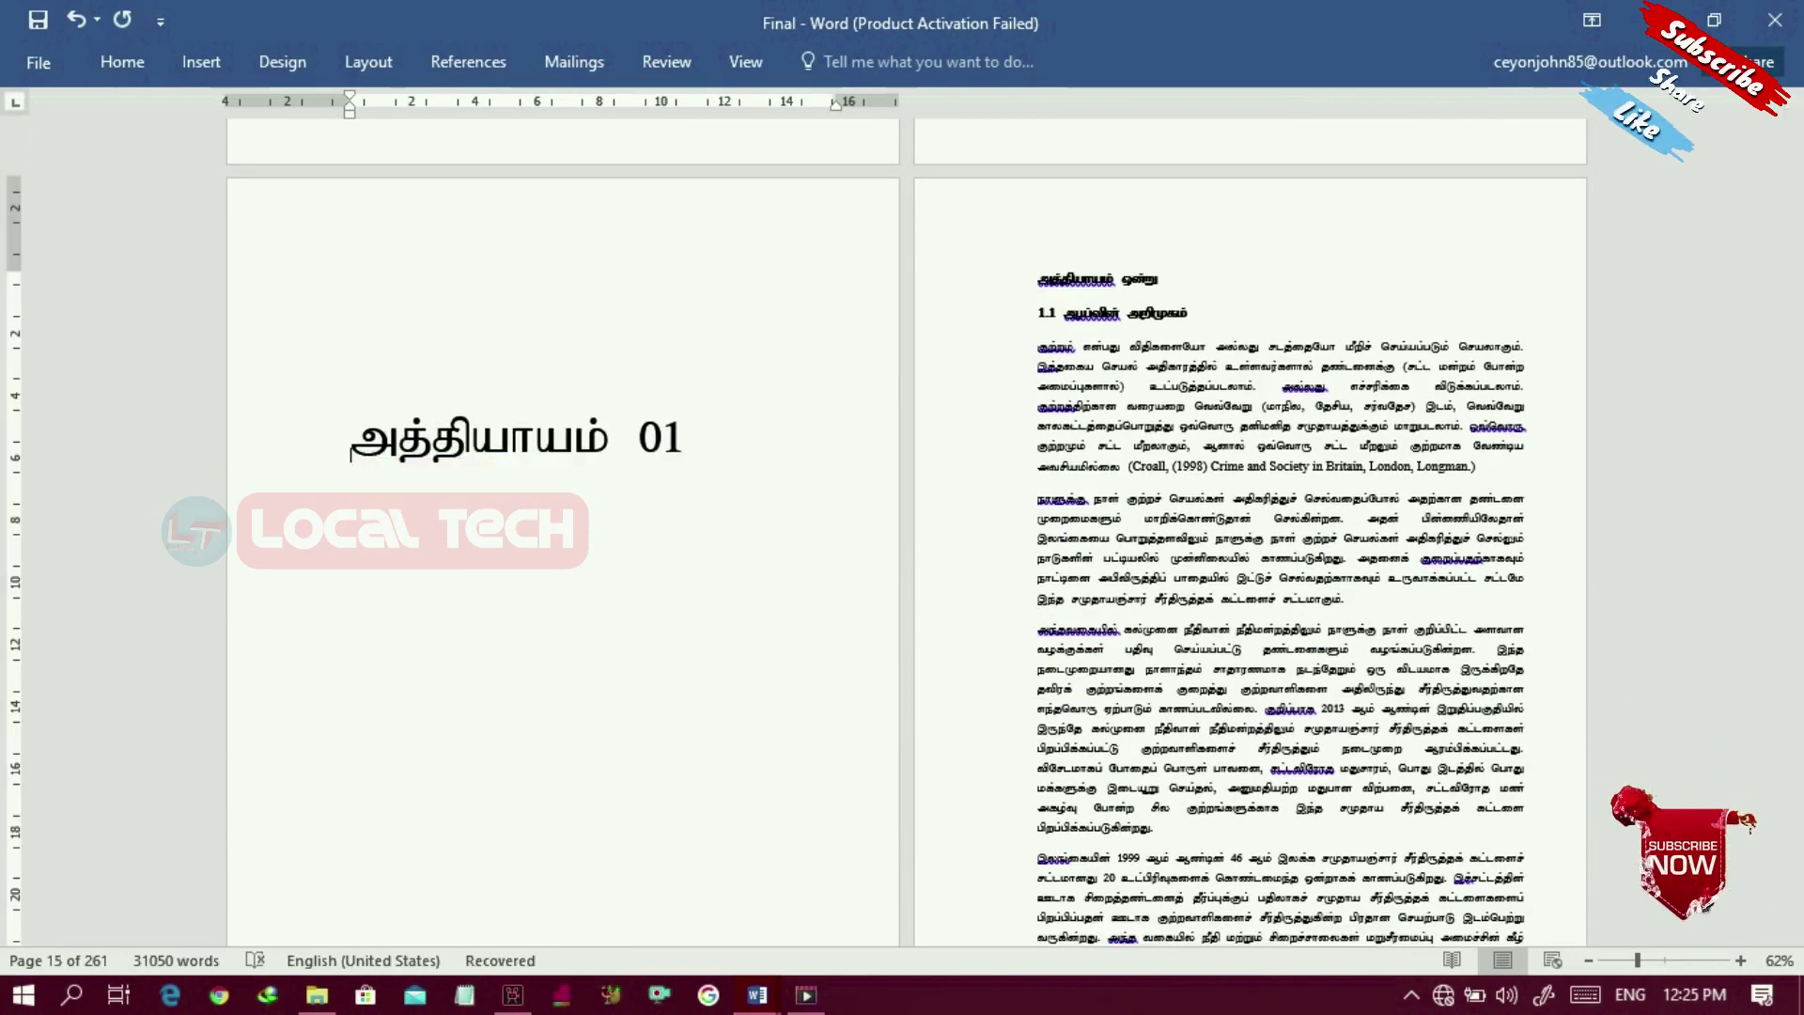
{"action": "key", "text": "BackSpace"}
{"action": "key", "text": "BackSpace"}
{"action": "key", "text": "BackSpace"}
{"action": "key", "text": "BackSpace"}
{"action": "key", "text": "BackSpace"}
{"action": "key", "text": "BackSpace"}
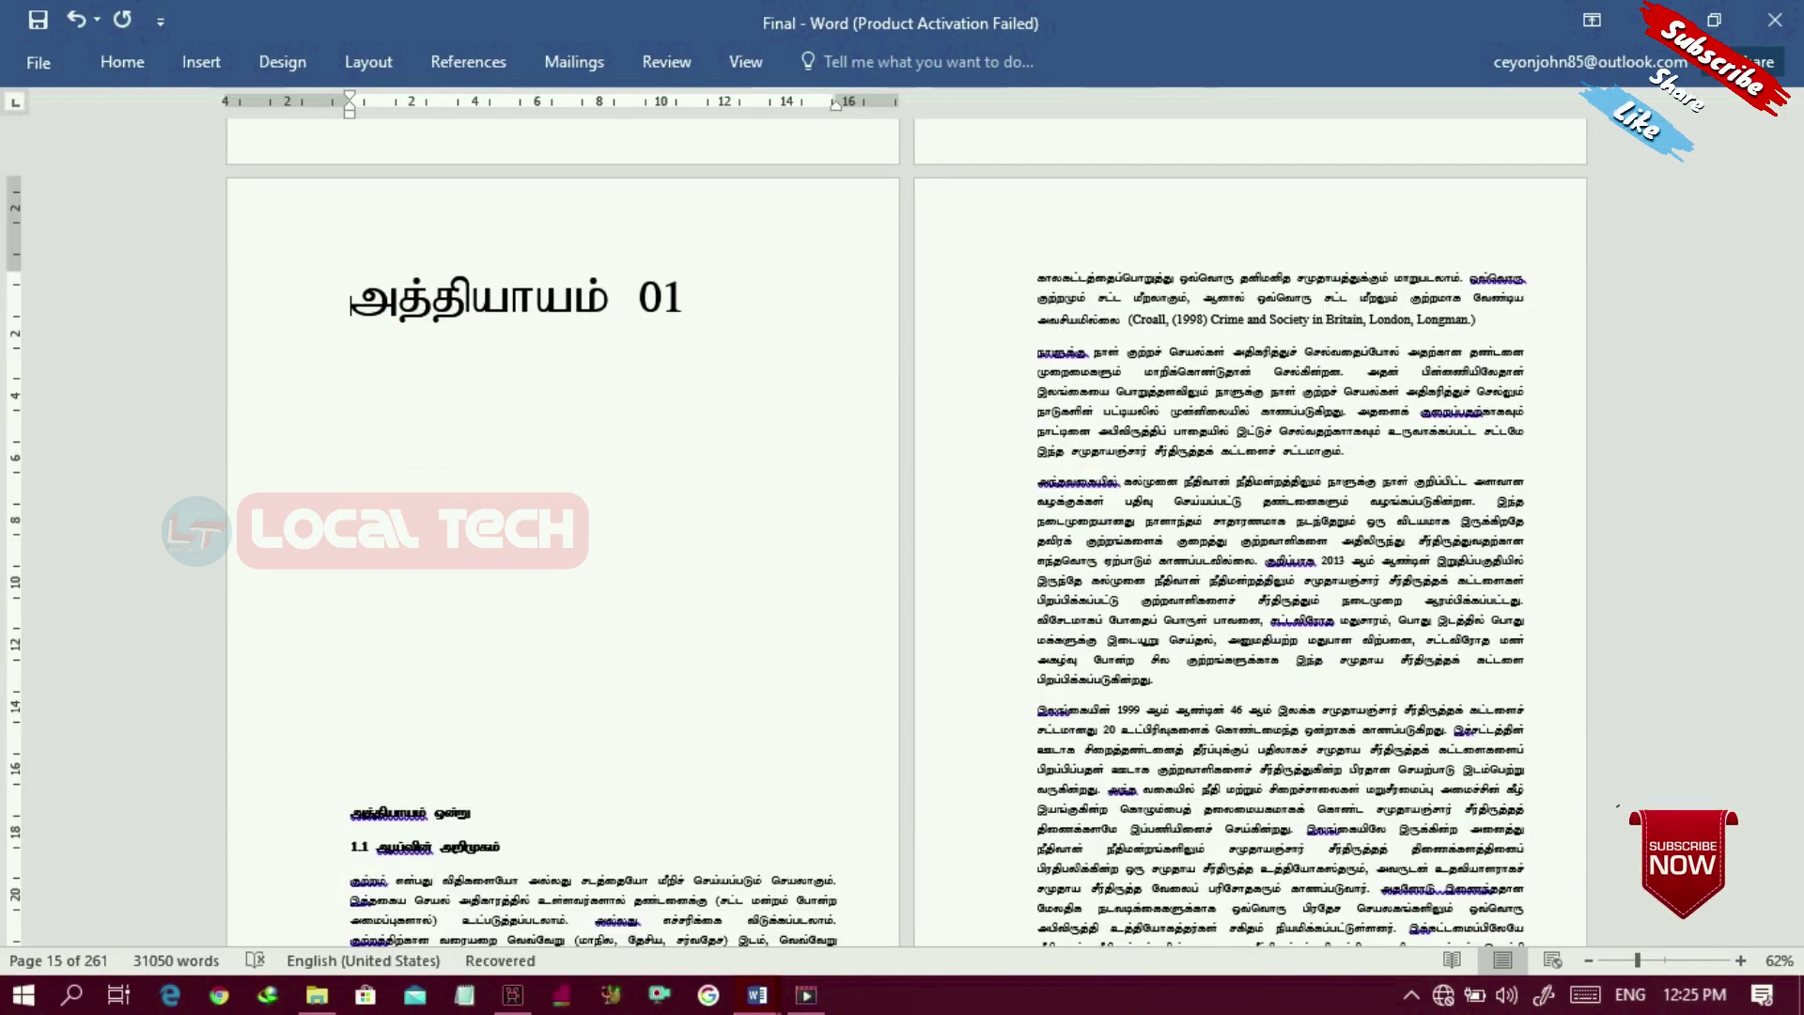
{"action": "key", "text": "BackSpace"}
{"action": "key", "text": "BackSpace"}
{"action": "key", "text": "BackSpace"}
{"action": "key", "text": "BackSpace"}
{"action": "key", "text": "BackSpace"}
{"action": "key", "text": "BackSpace"}
{"action": "key", "text": "BackSpace"}
{"action": "key", "text": "BackSpace"}
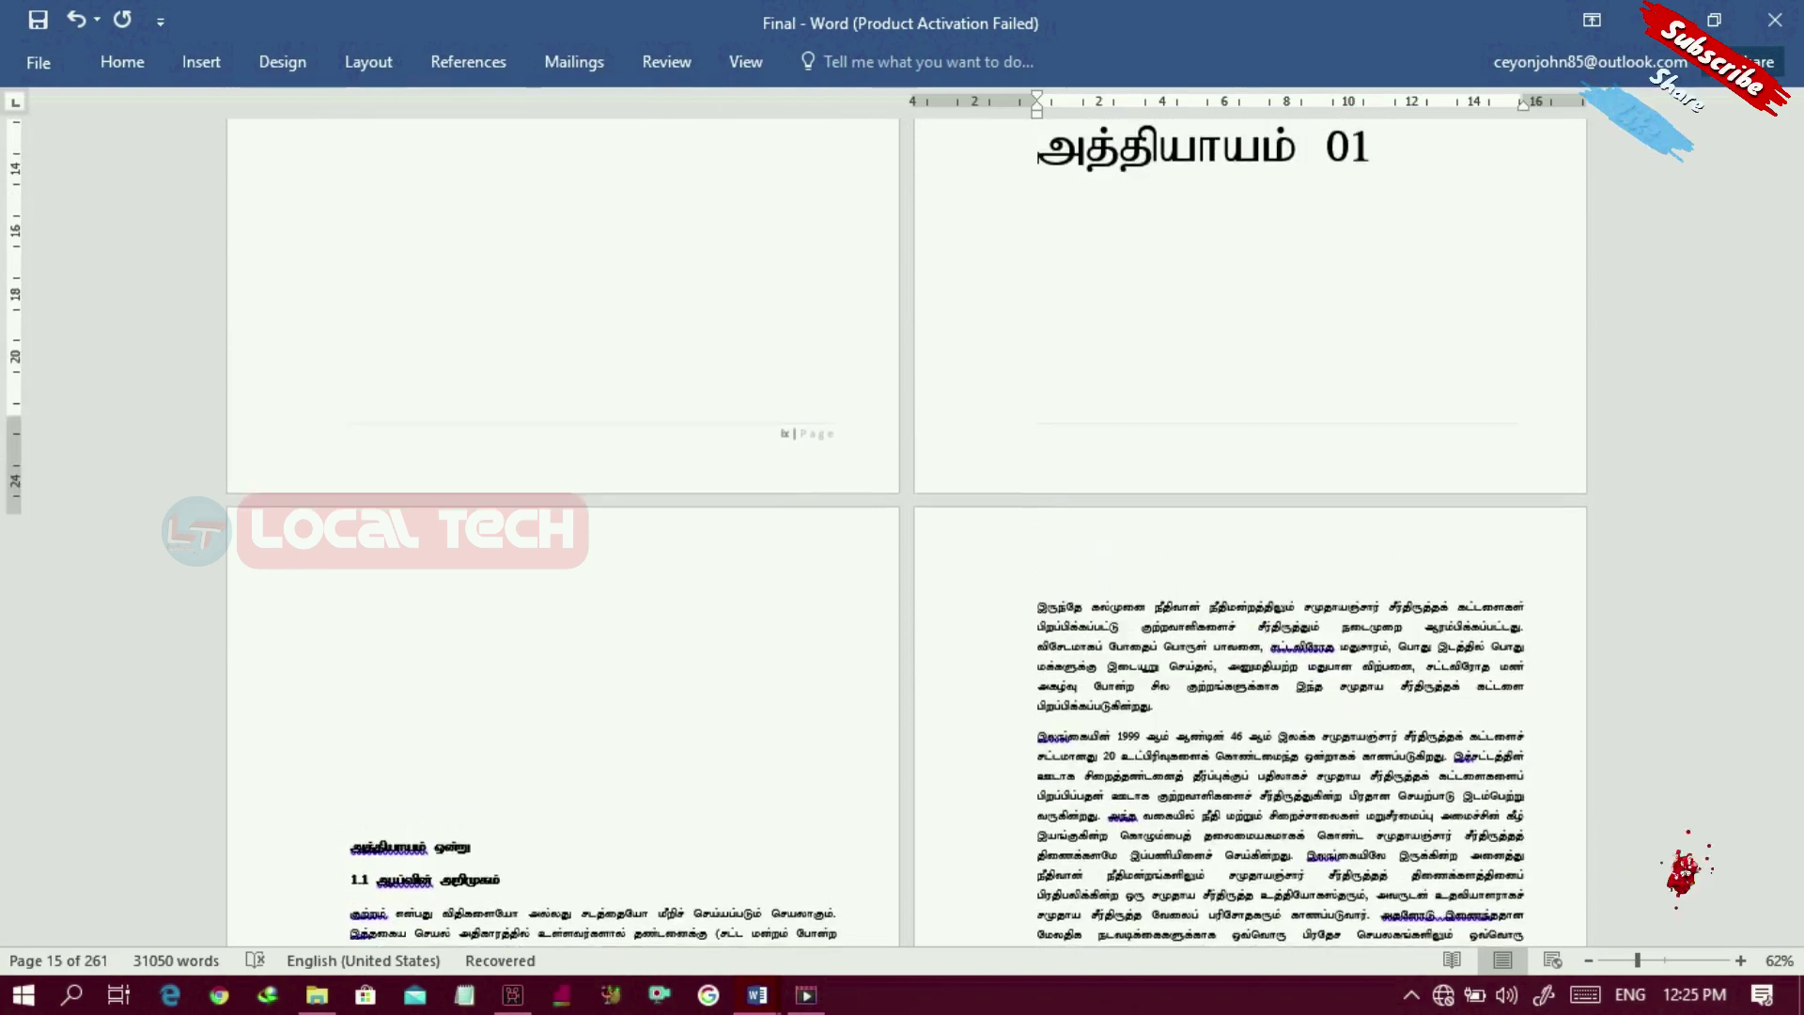
Step: Delete the remaining empty lines above the Chapter 01 title to move it higher on the divider page
{"action": "key", "text": "BackSpace"}
{"action": "key", "text": "BackSpace"}
{"action": "key", "text": "BackSpace"}
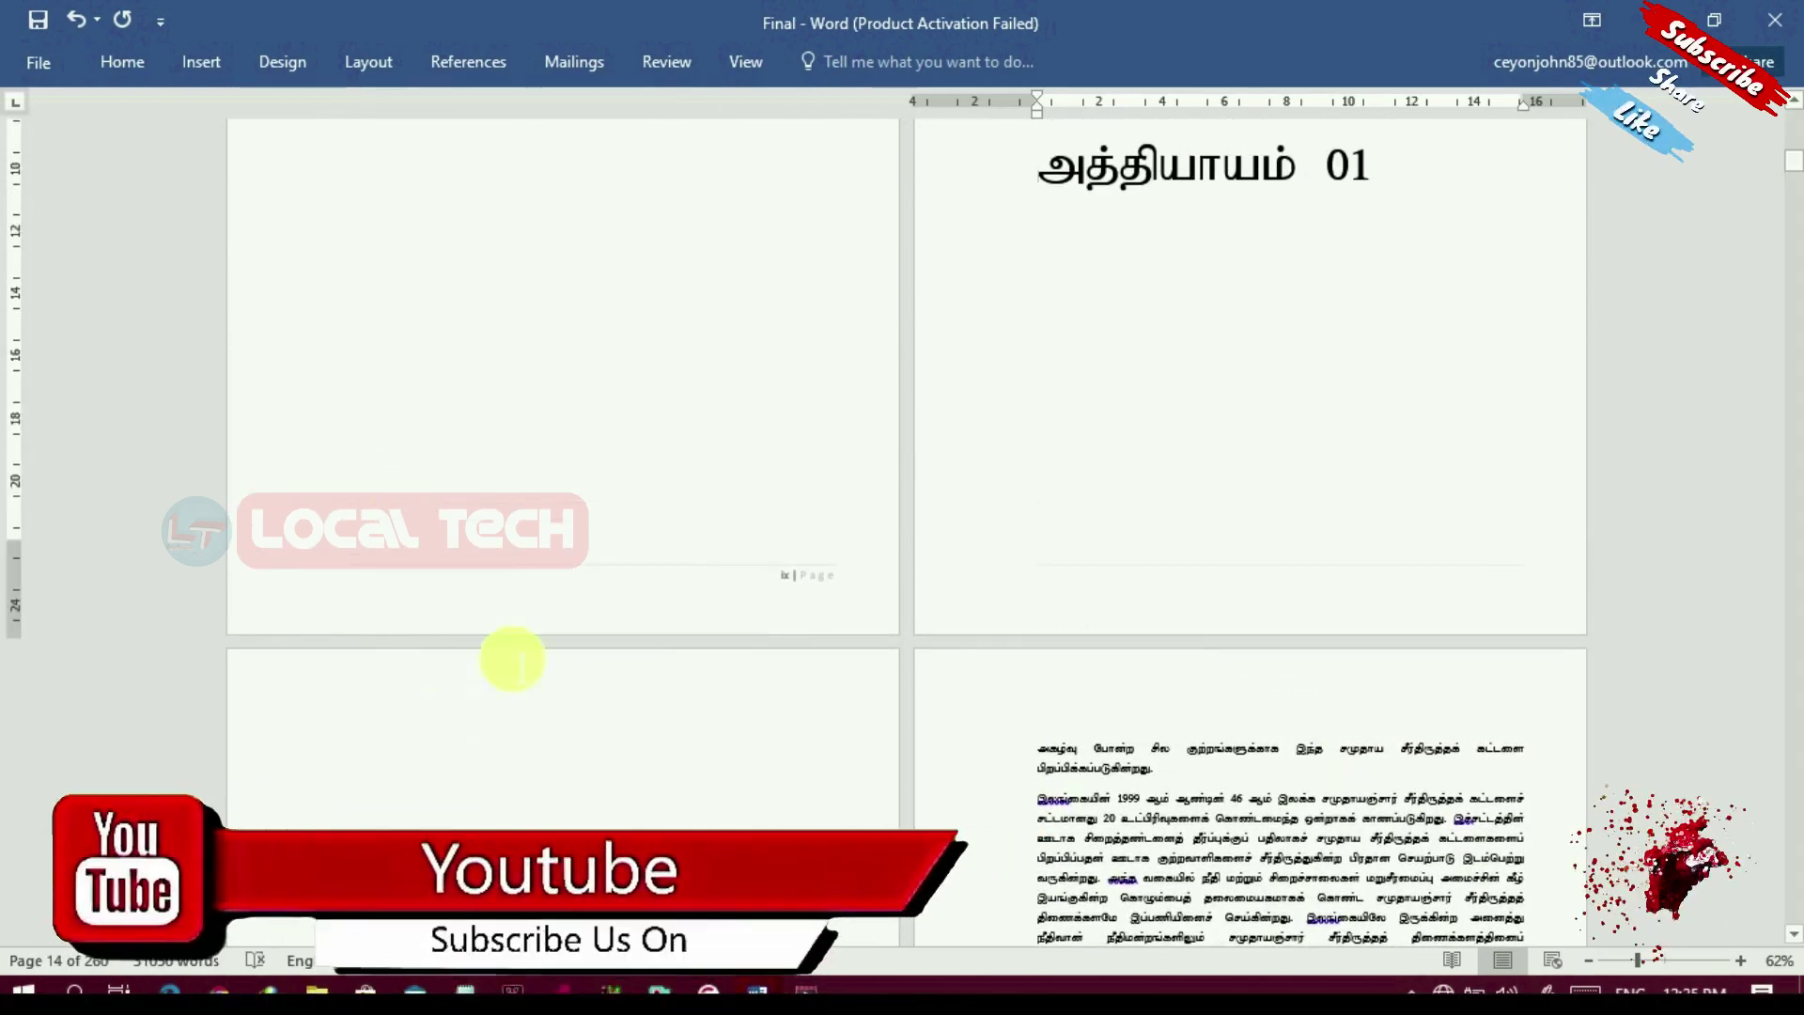
Step: Remove the empty lines above the opening chapter heading on page 15, just after the Chapter 01 divider page
{"action": "left_click_drag", "start_coordinate": [1797, 162], "coordinate": [1798, 166]}
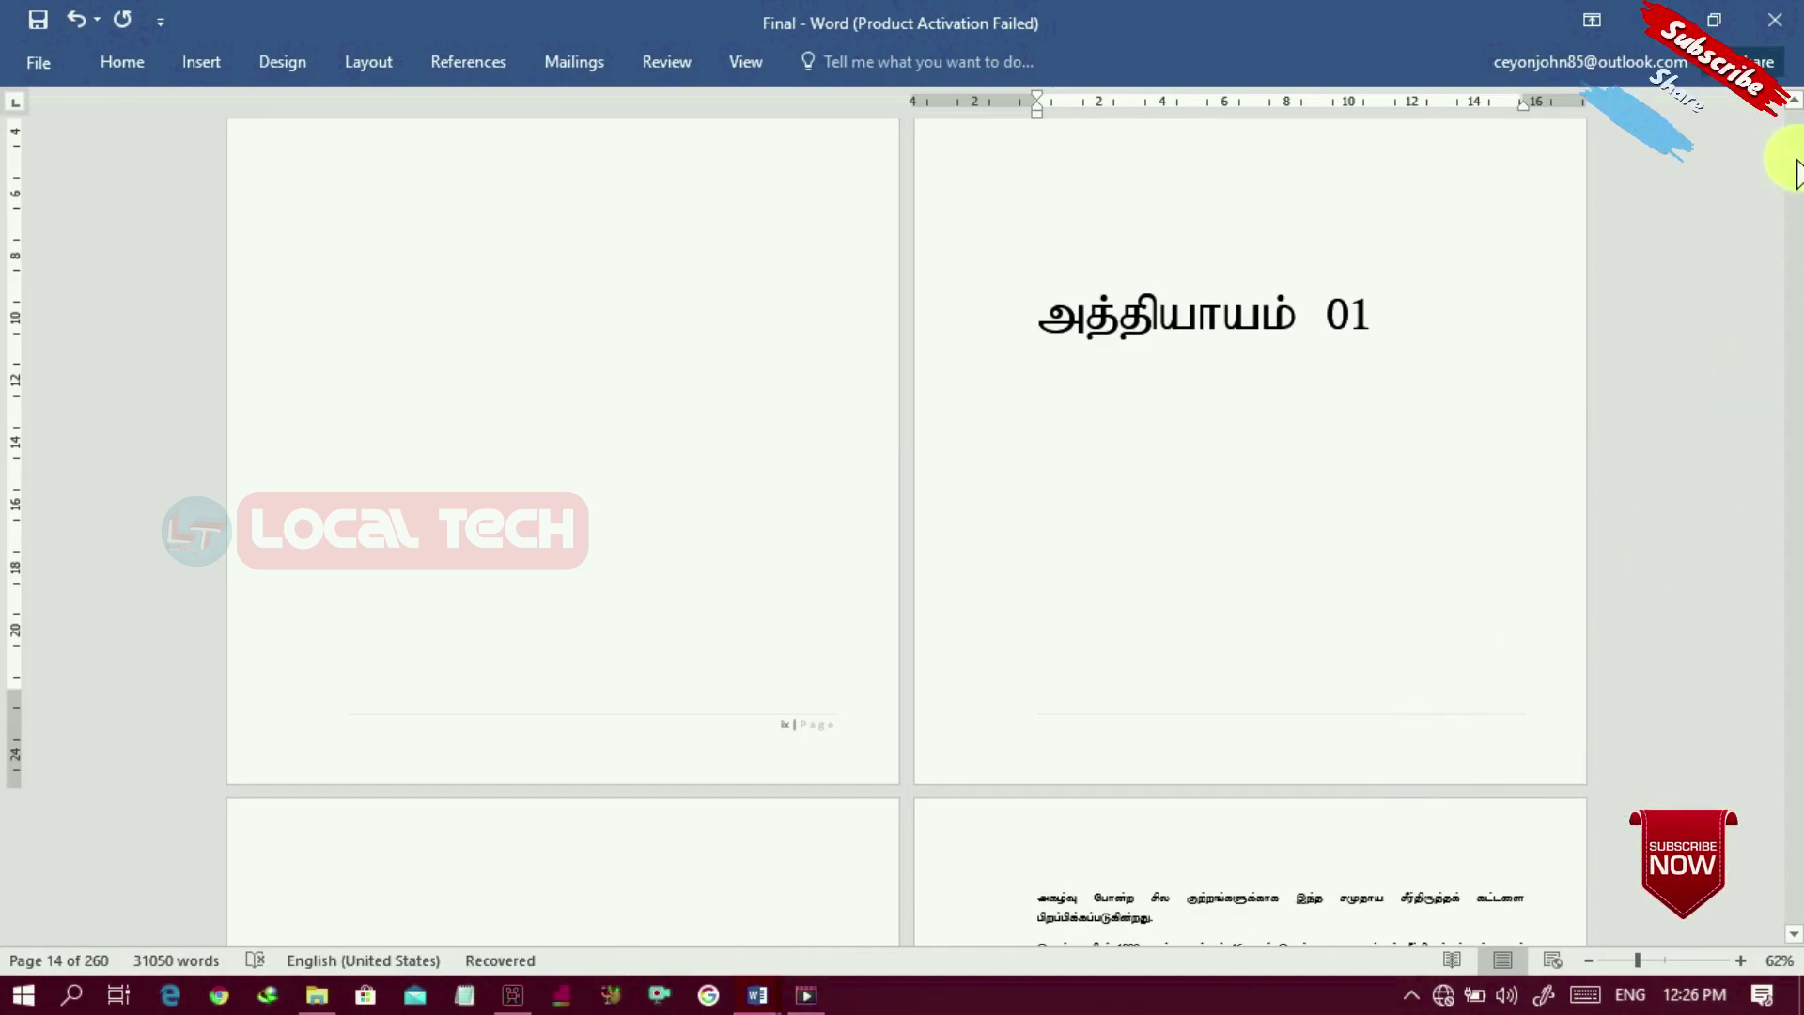
{"action": "left_click_drag", "start_coordinate": [1798, 174], "coordinate": [1799, 179]}
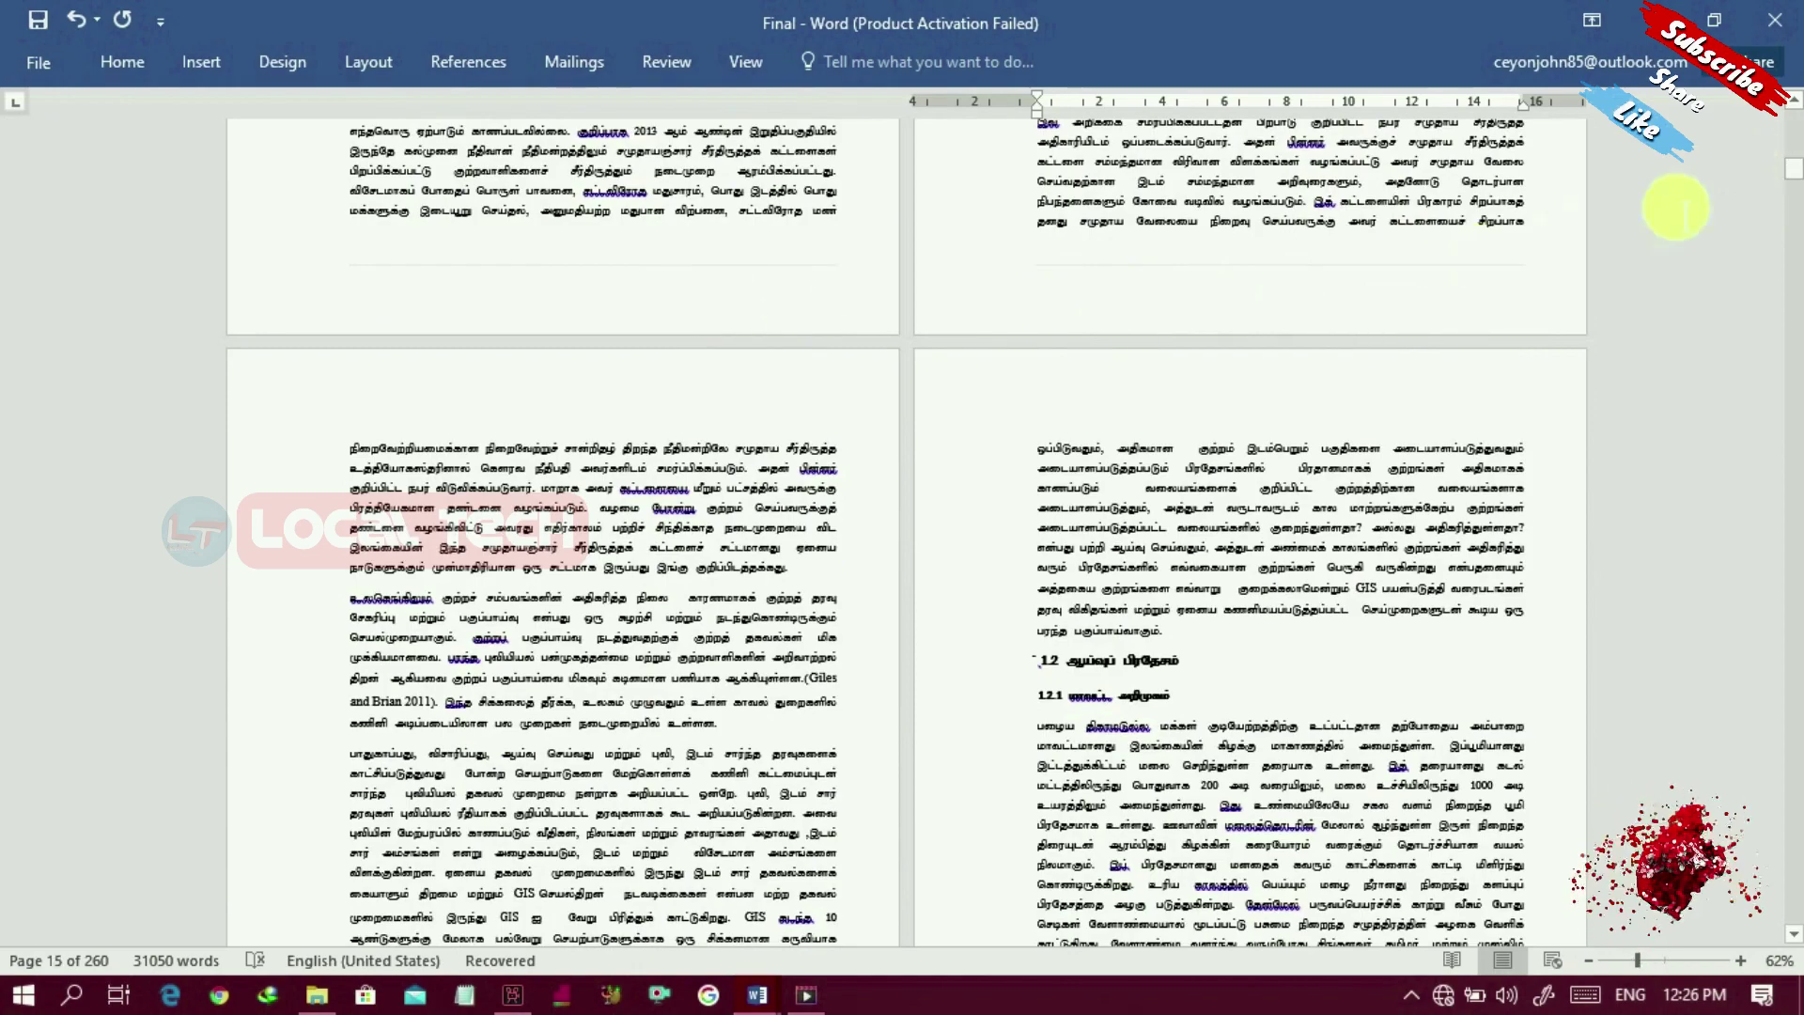
{"action": "left_click_drag", "start_coordinate": [1793, 177], "coordinate": [1793, 171]}
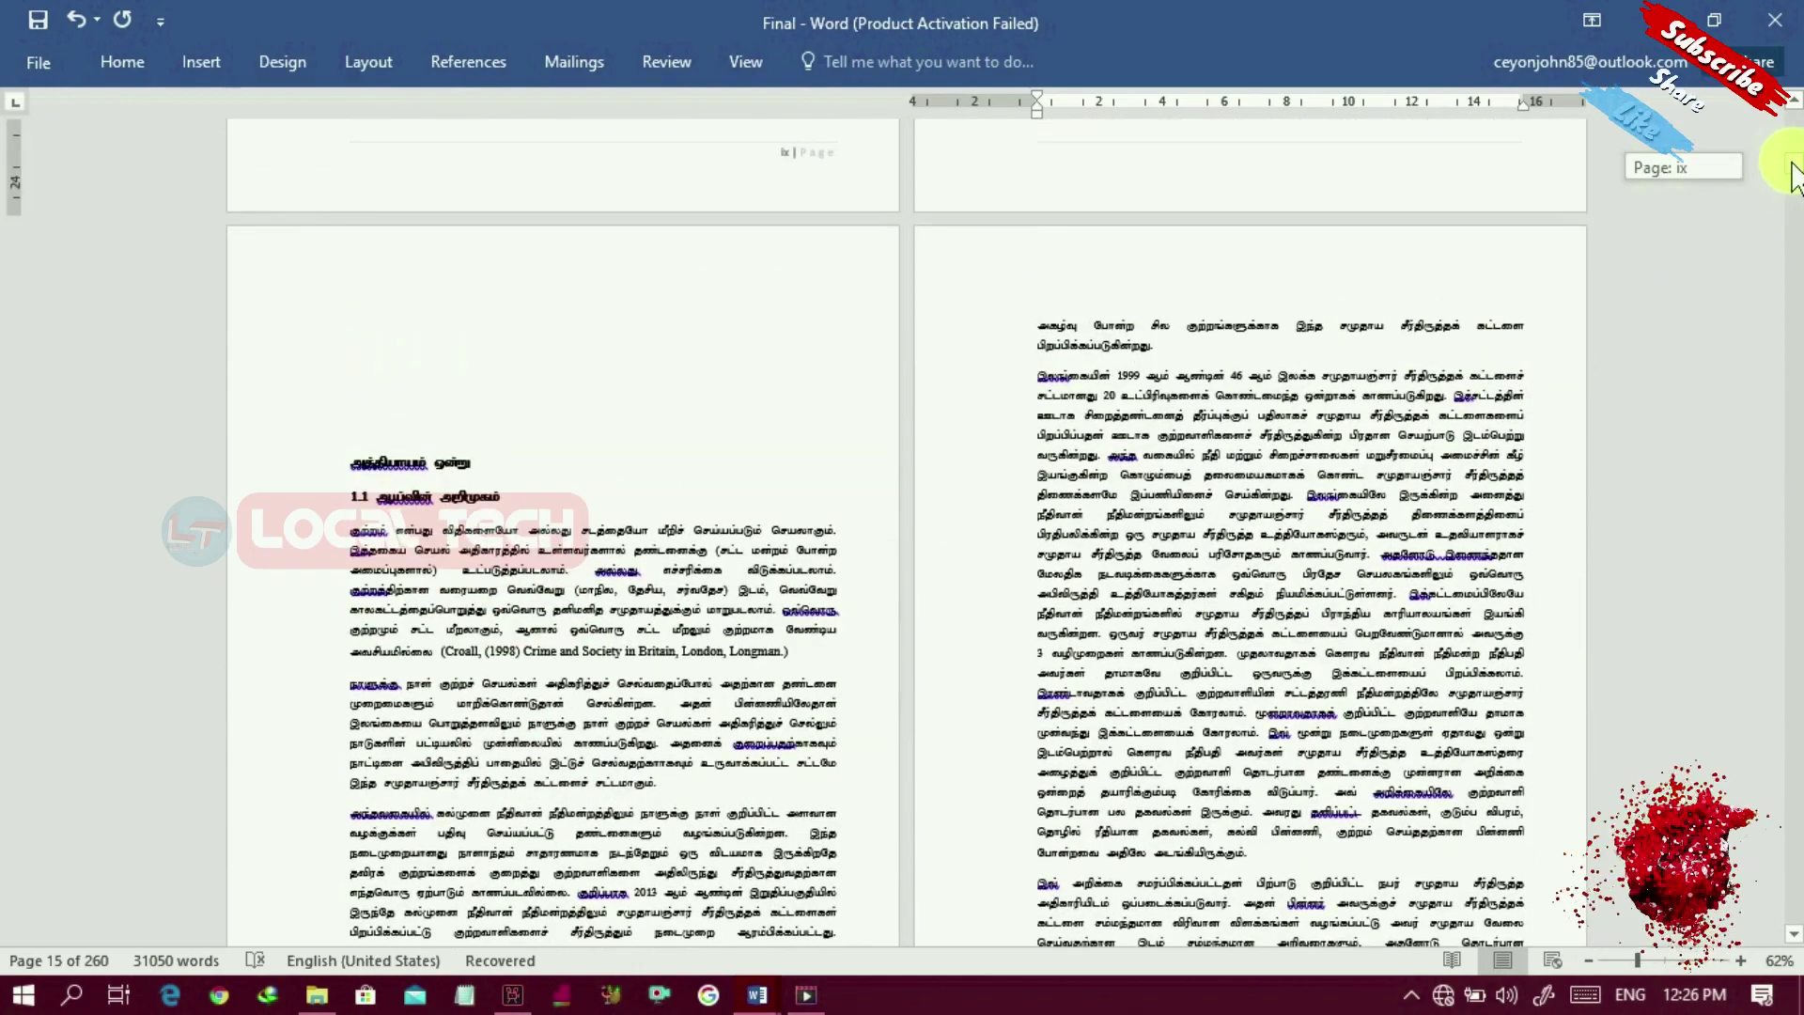
{"action": "left_click", "coordinate": [359, 470]}
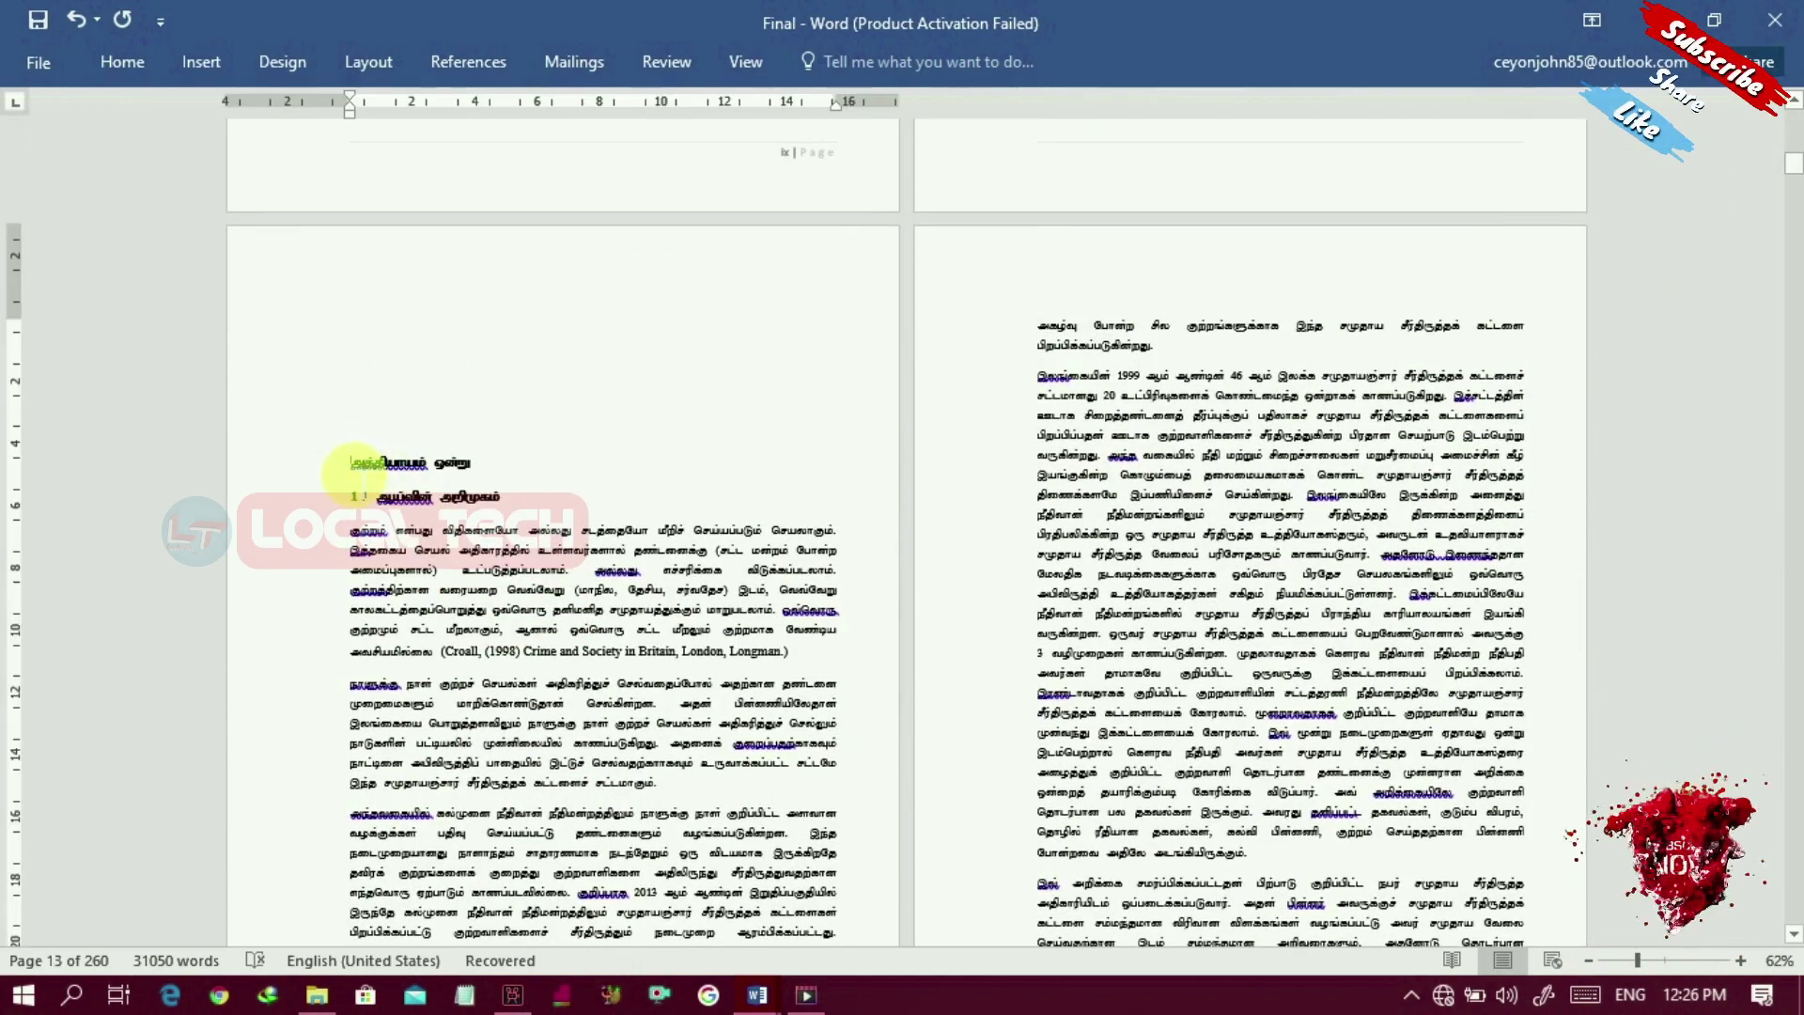
{"action": "scroll", "coordinate": [939, 633], "scroll_direction": "down", "scroll_amount": 3}
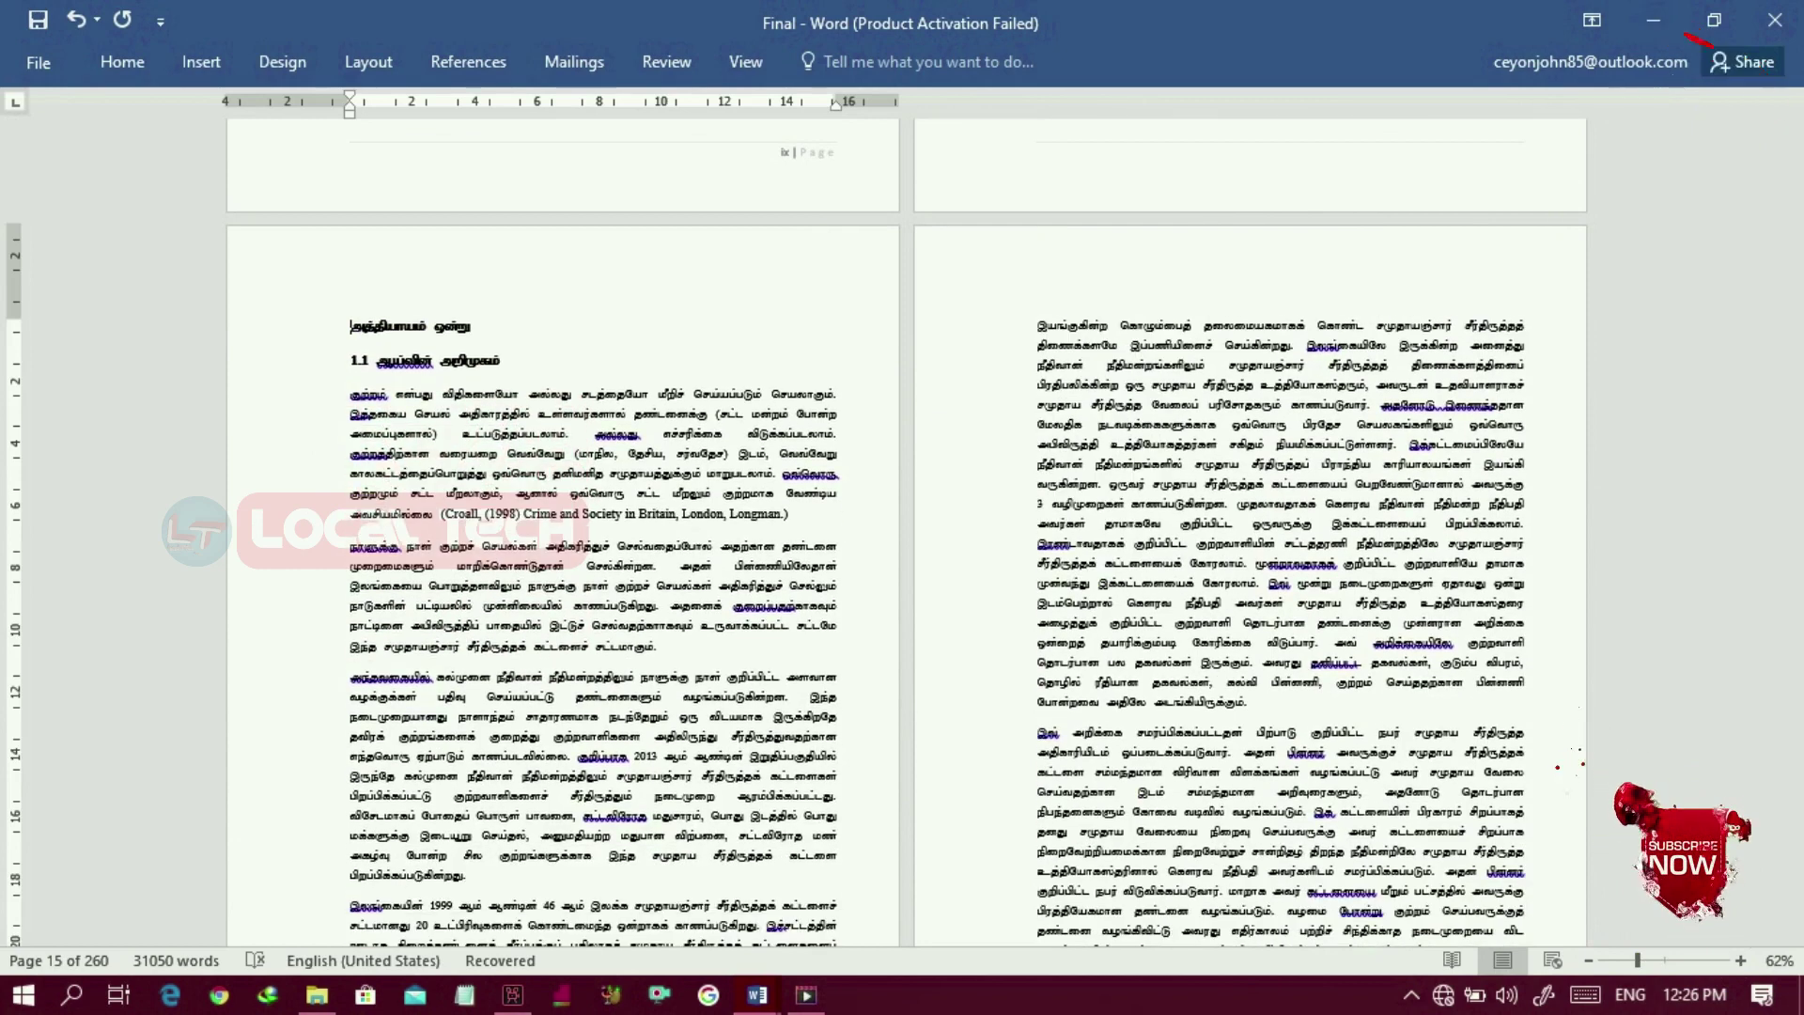
Step: Insert a Next Page section break after the Chapter 01 title on the divider page
{"action": "left_click_drag", "start_coordinate": [1797, 161], "coordinate": [1796, 159]}
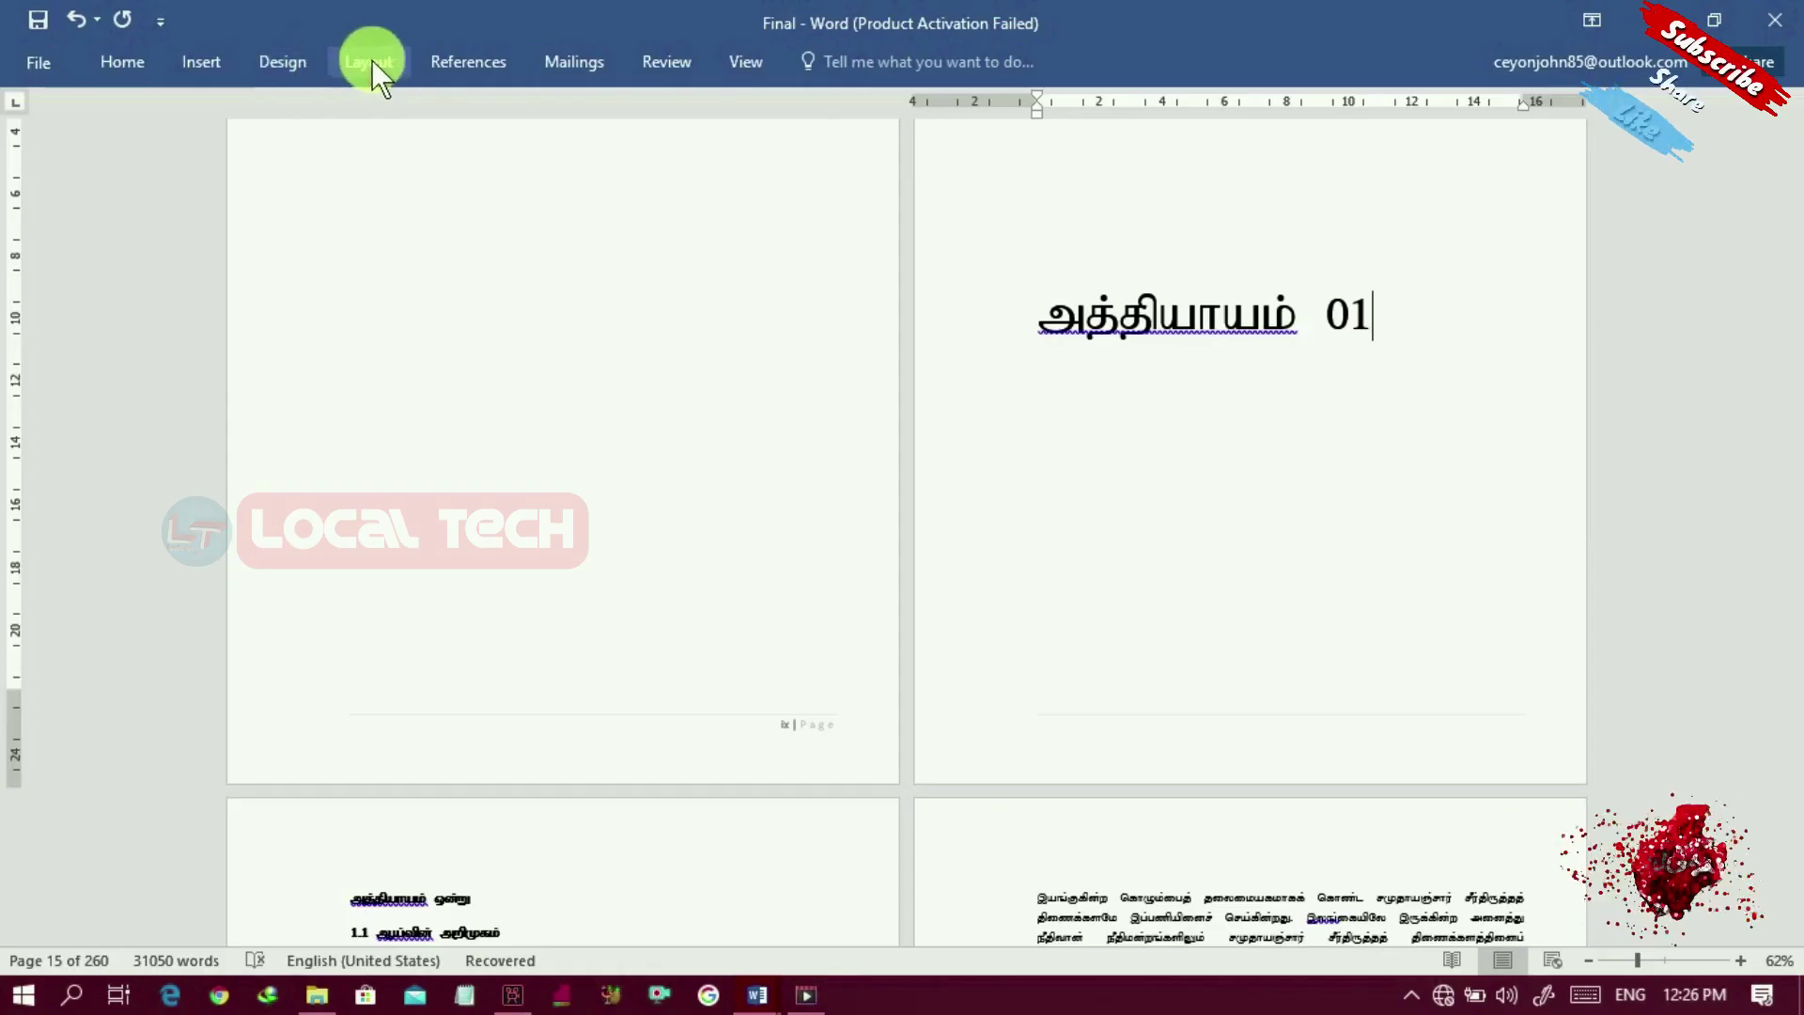
{"action": "left_click", "coordinate": [371, 61]}
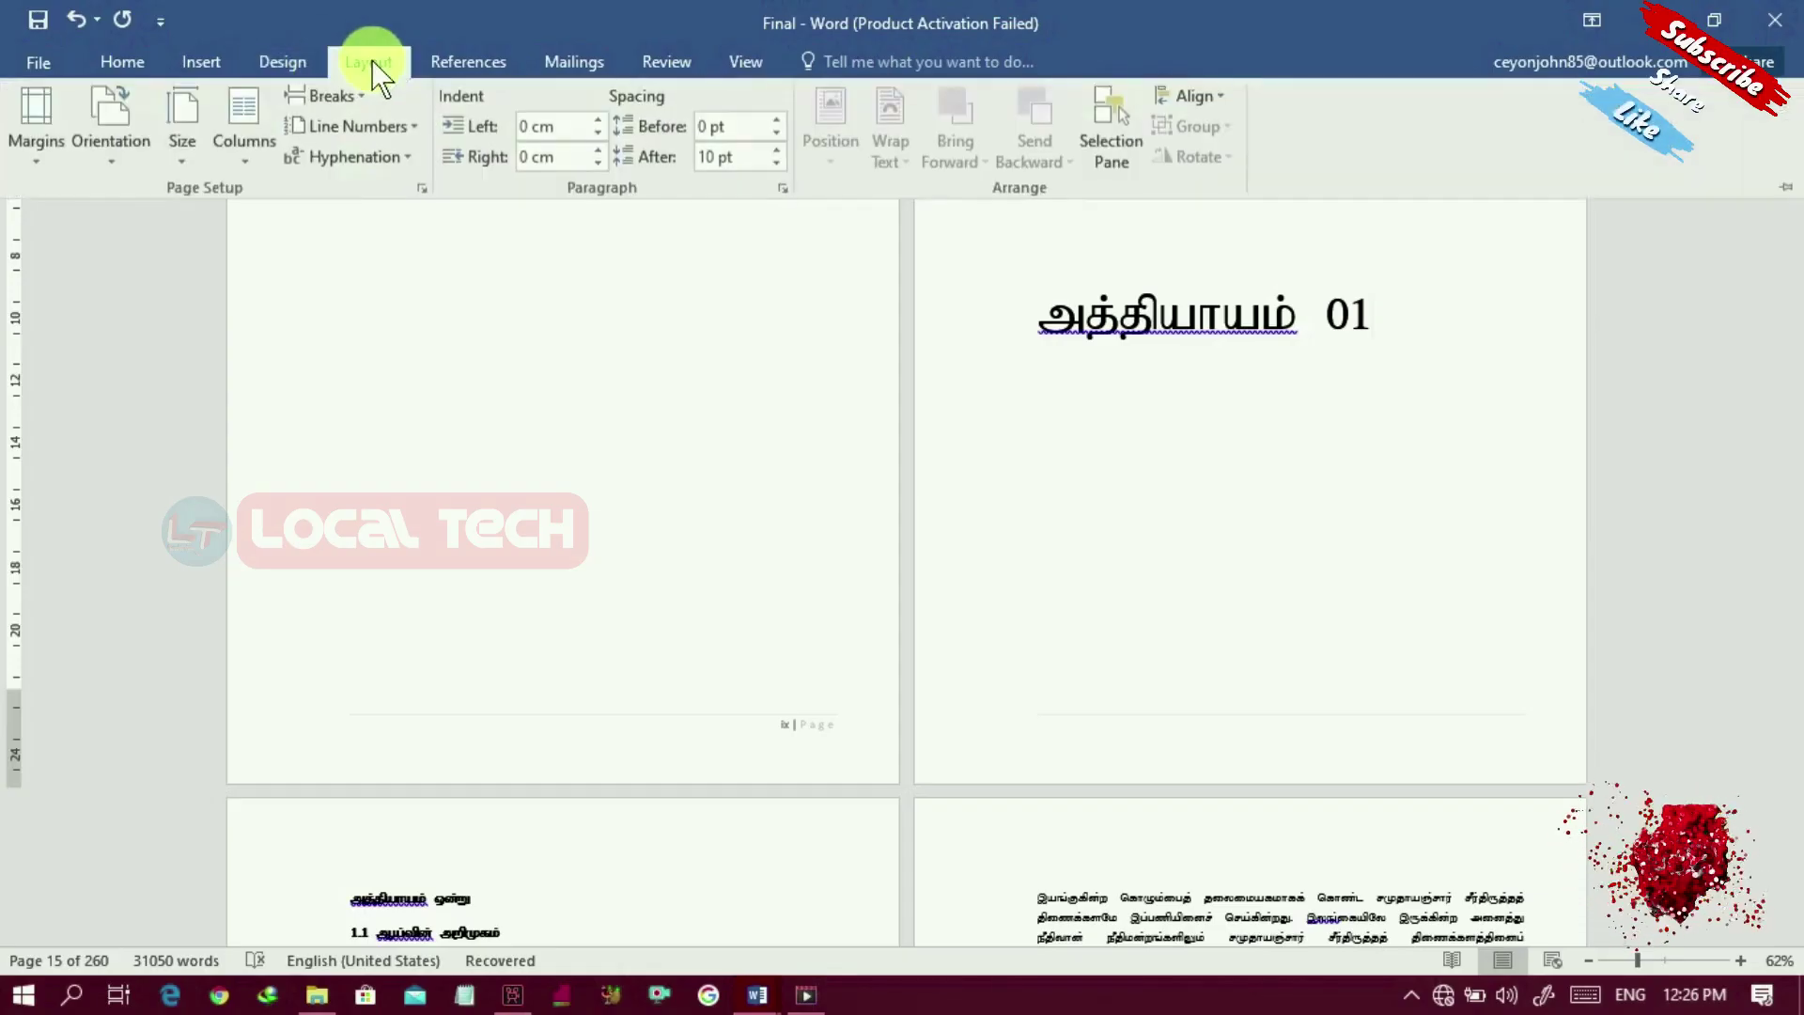
{"action": "left_click", "coordinate": [363, 98]}
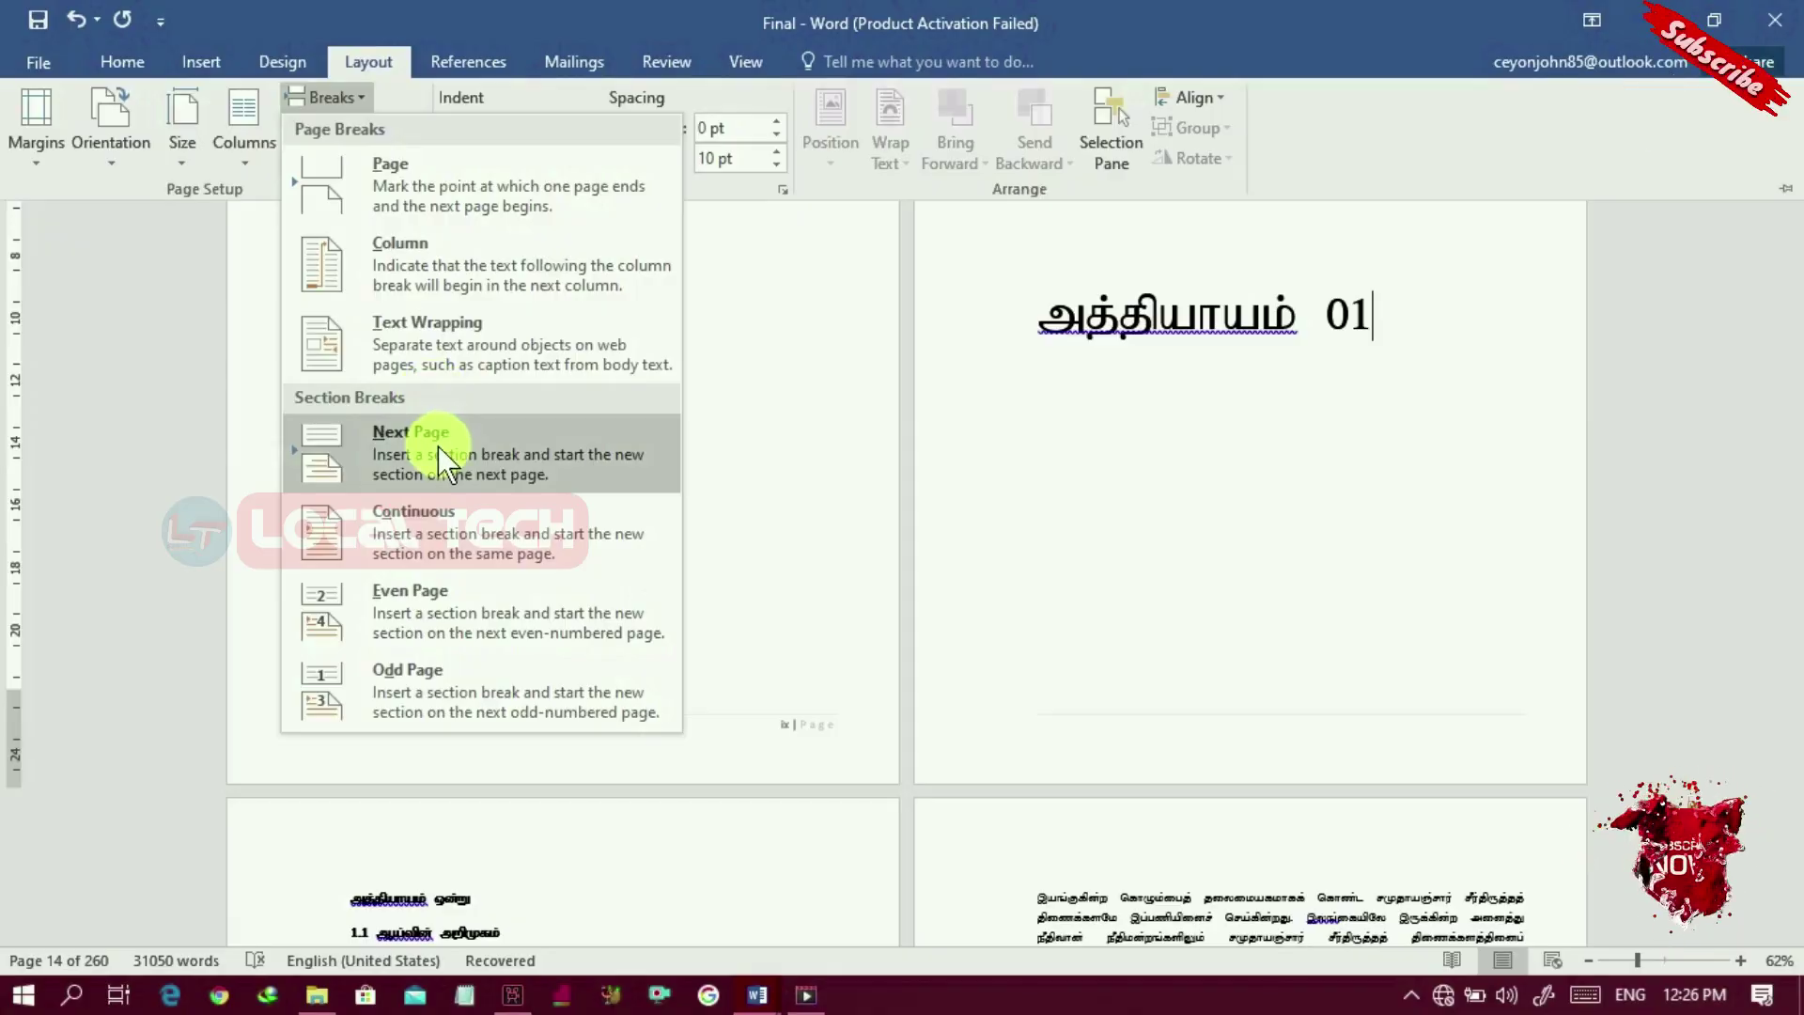
{"action": "left_click", "coordinate": [438, 447]}
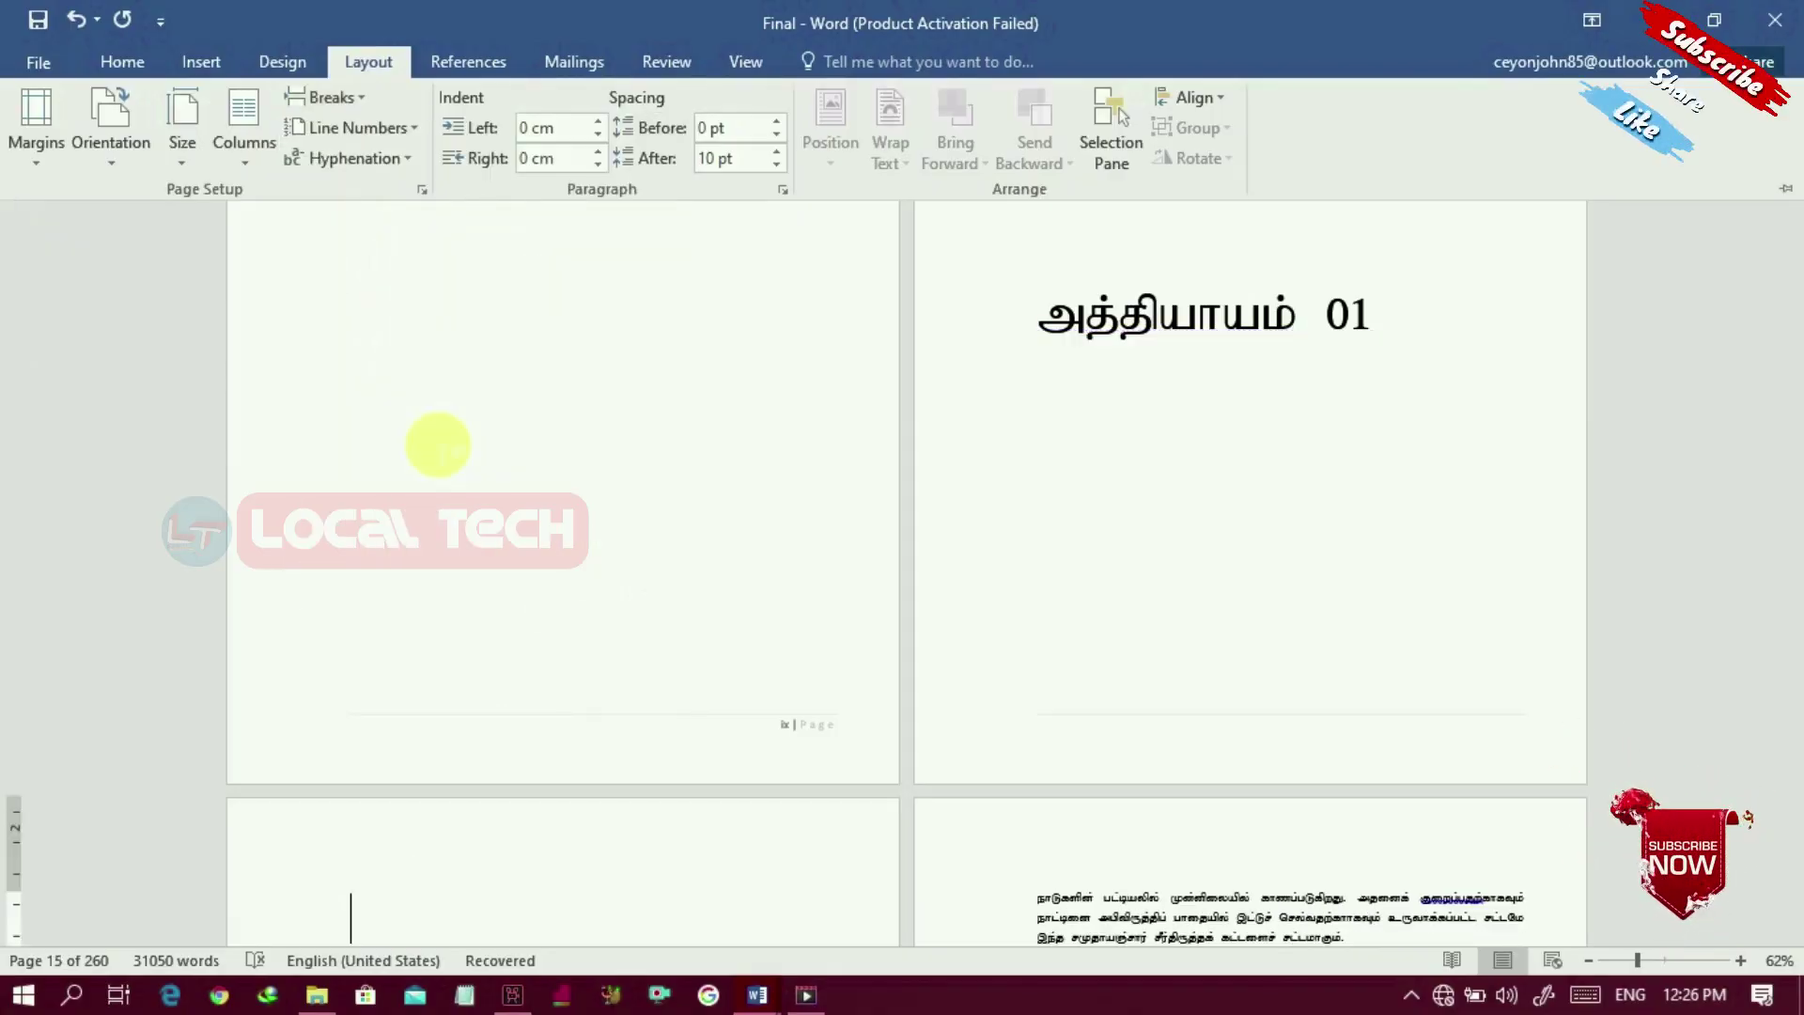
Step: Insert an Accent Bar 2 page number at the bottom of the pages in the new section starting on page 15
{"action": "left_click", "coordinate": [199, 62]}
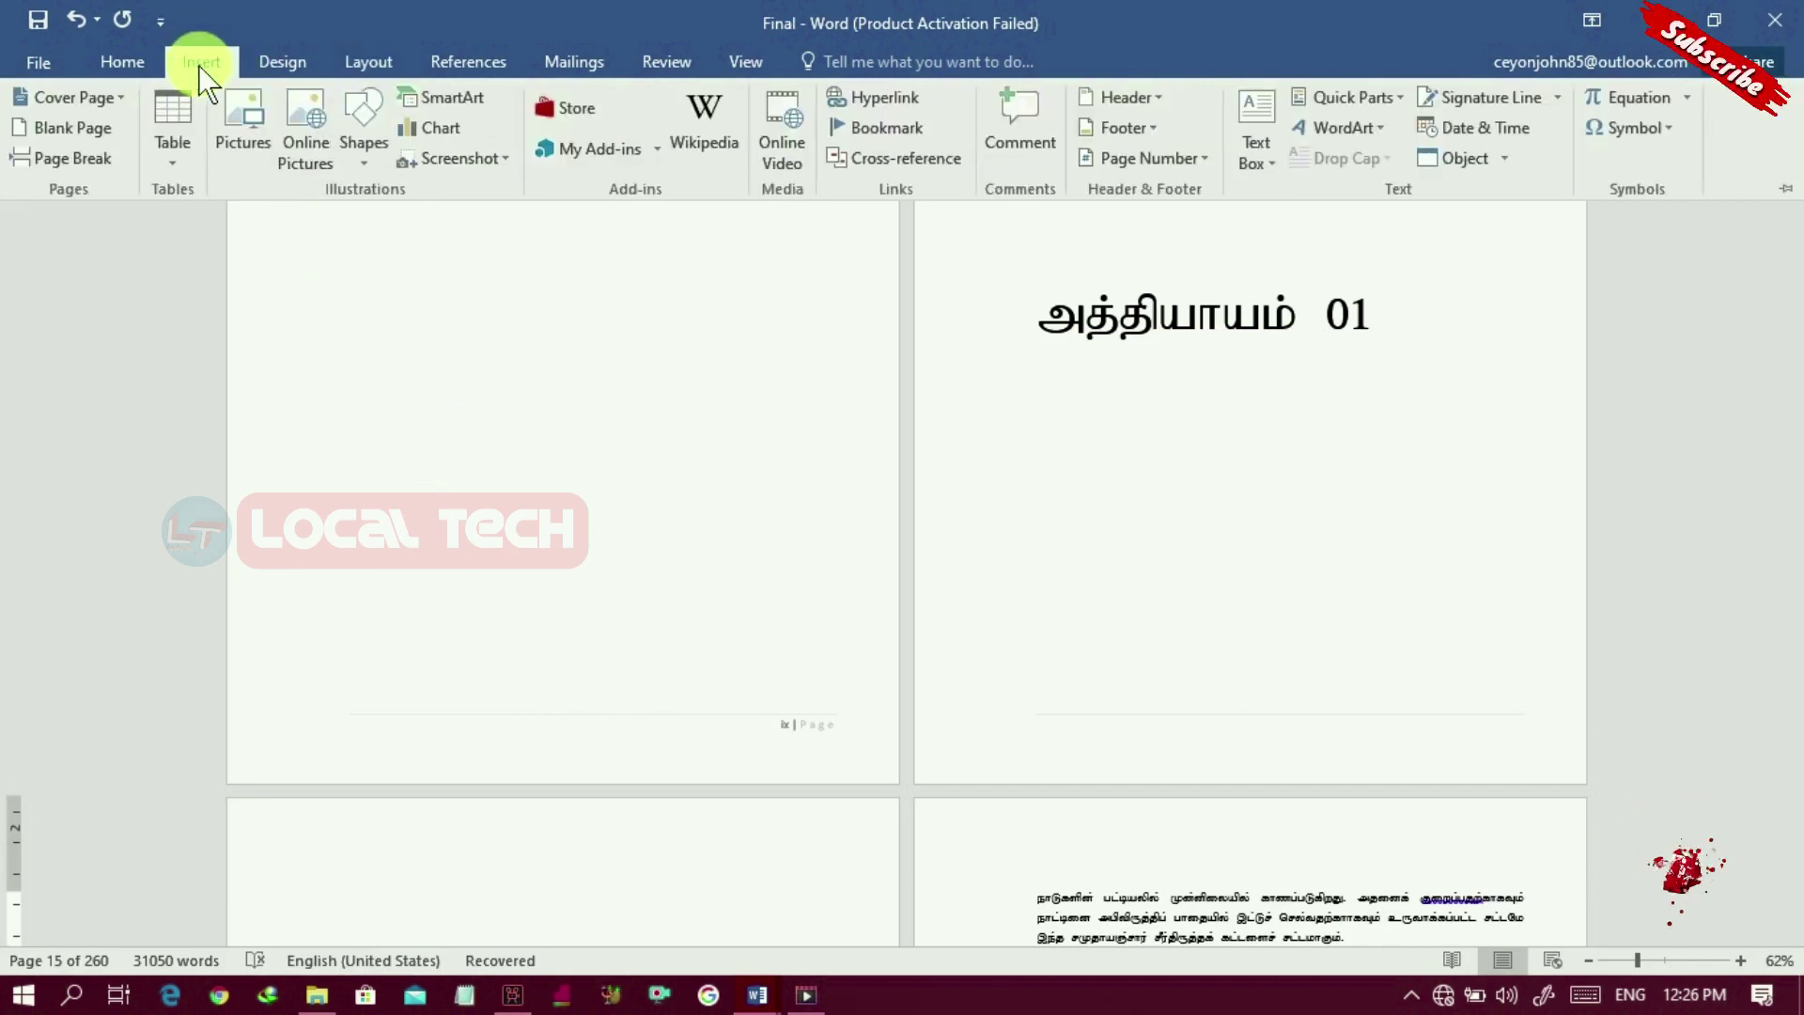
{"action": "left_click", "coordinate": [1207, 162]}
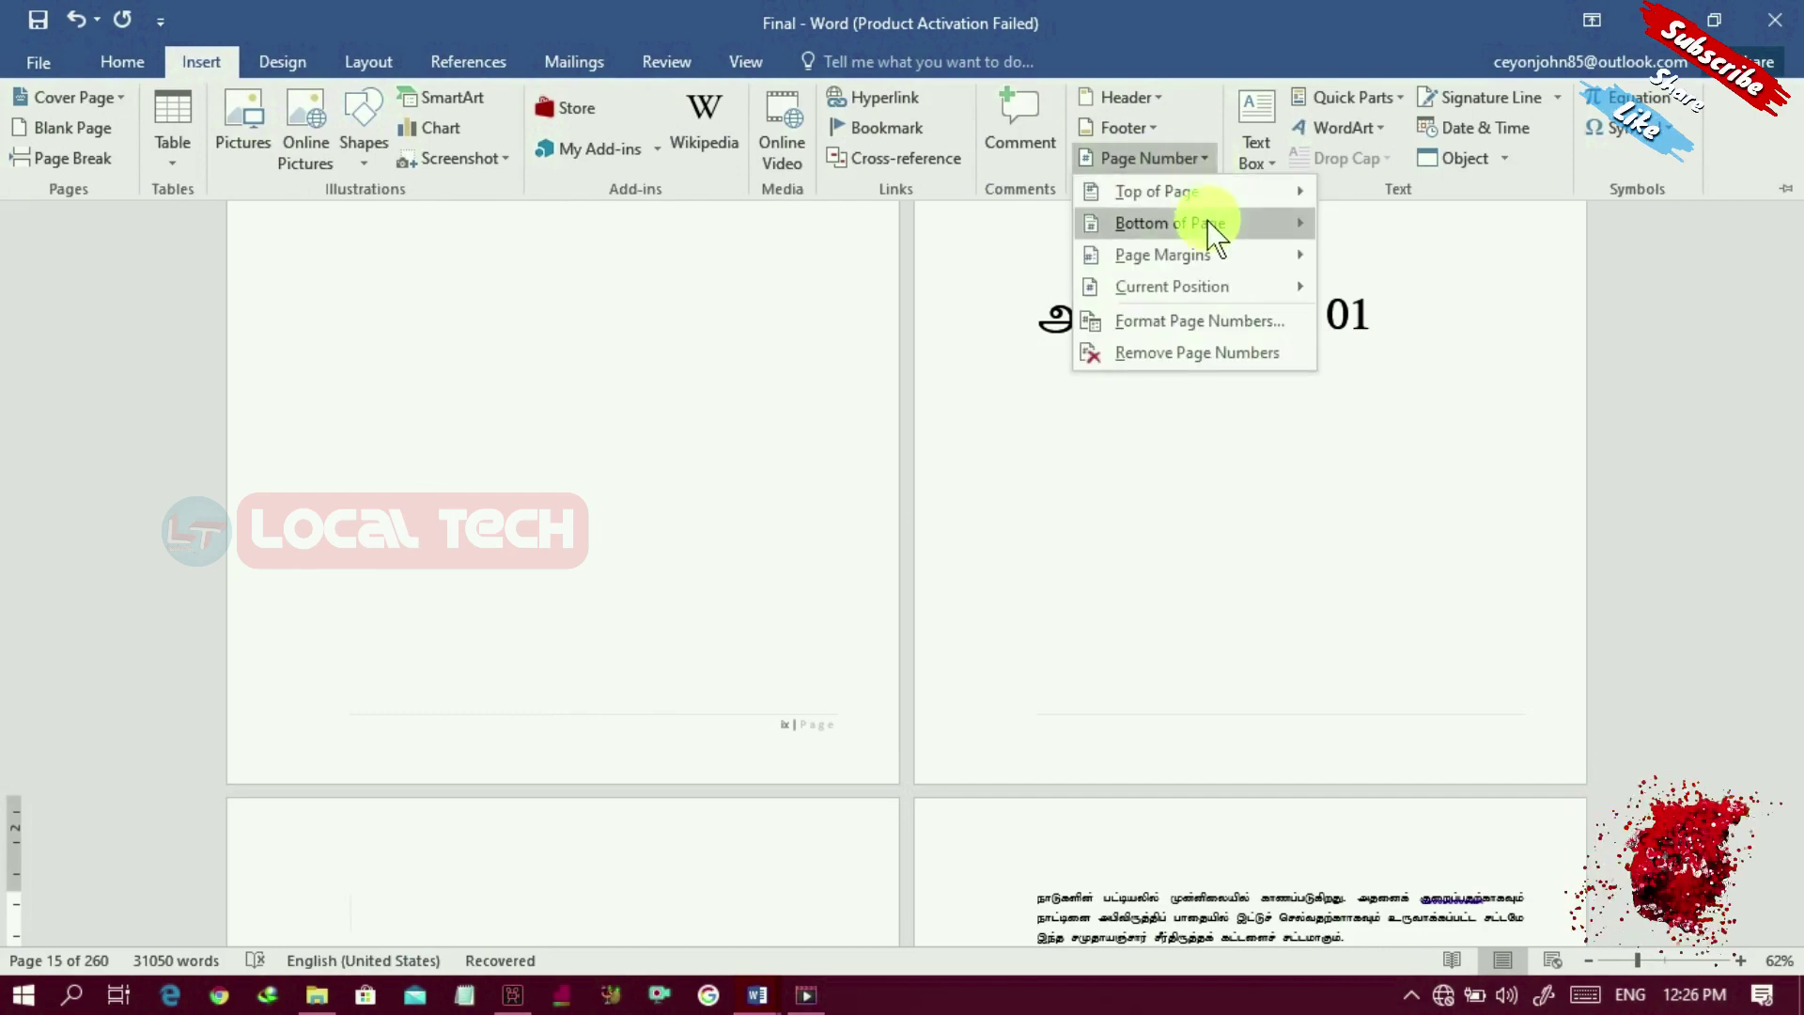
{"action": "mouse_move", "coordinate": [1210, 223]}
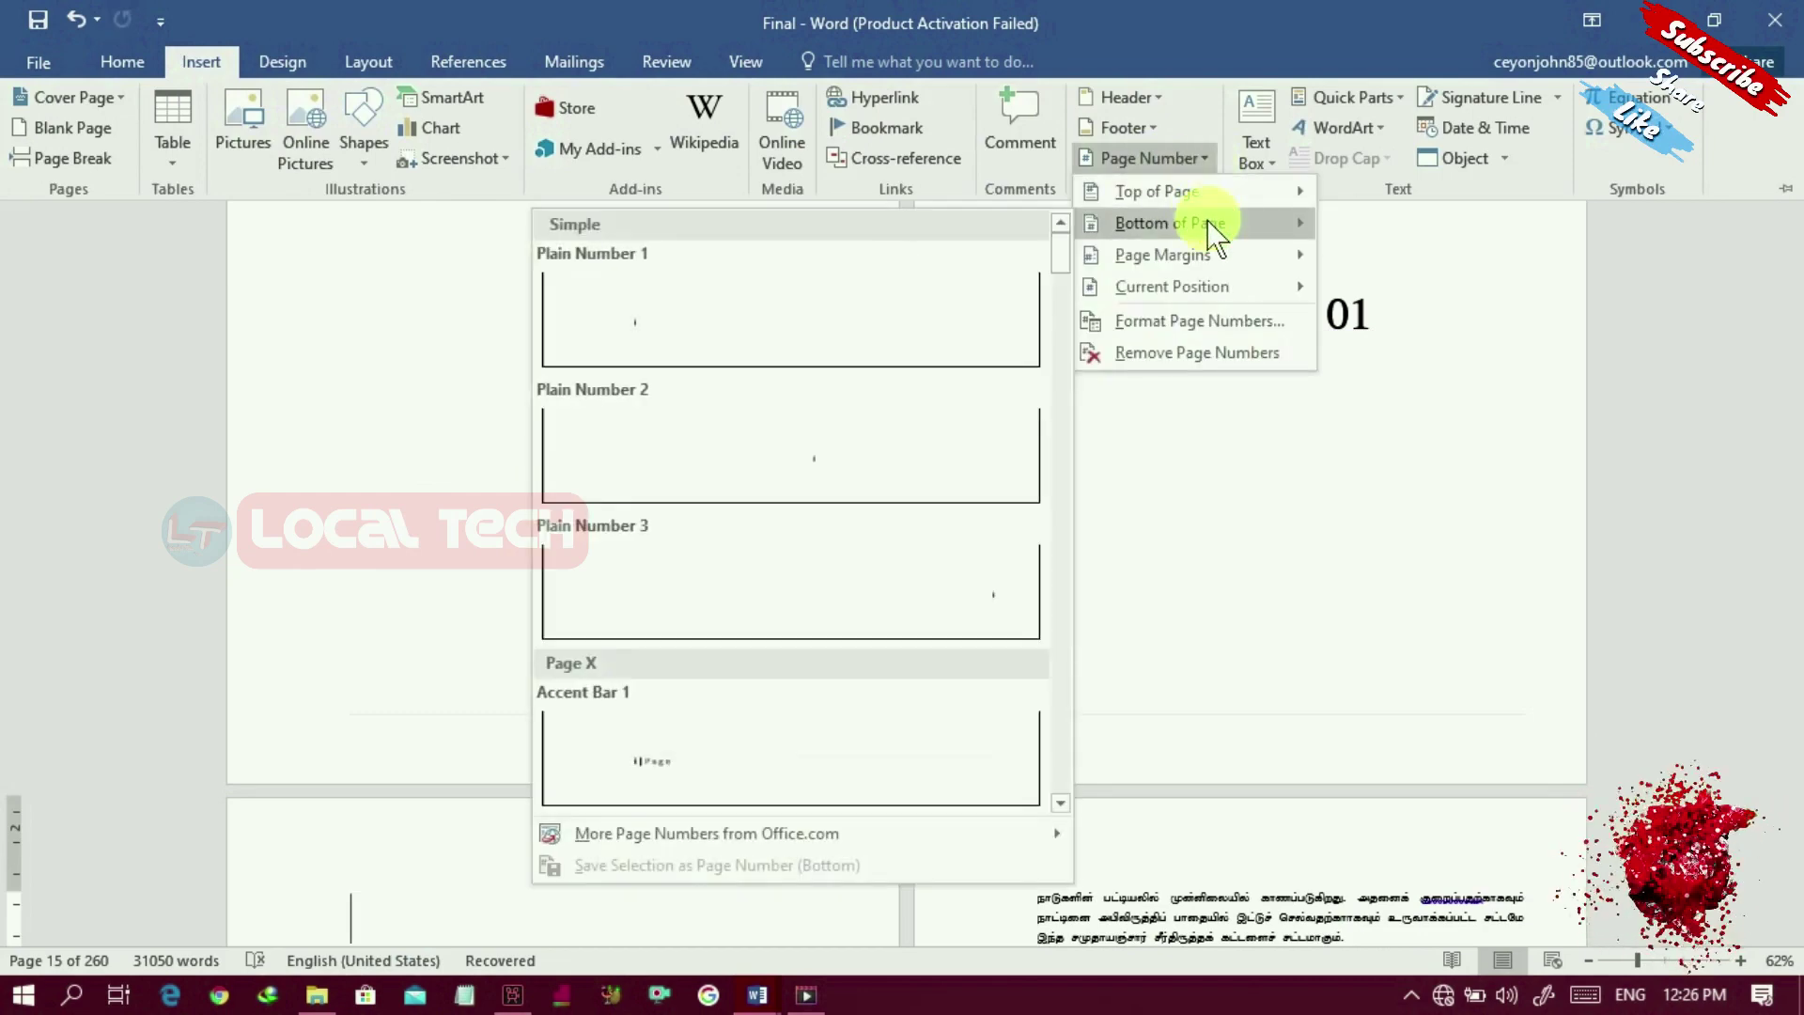
{"action": "left_click", "coordinate": [1066, 808]}
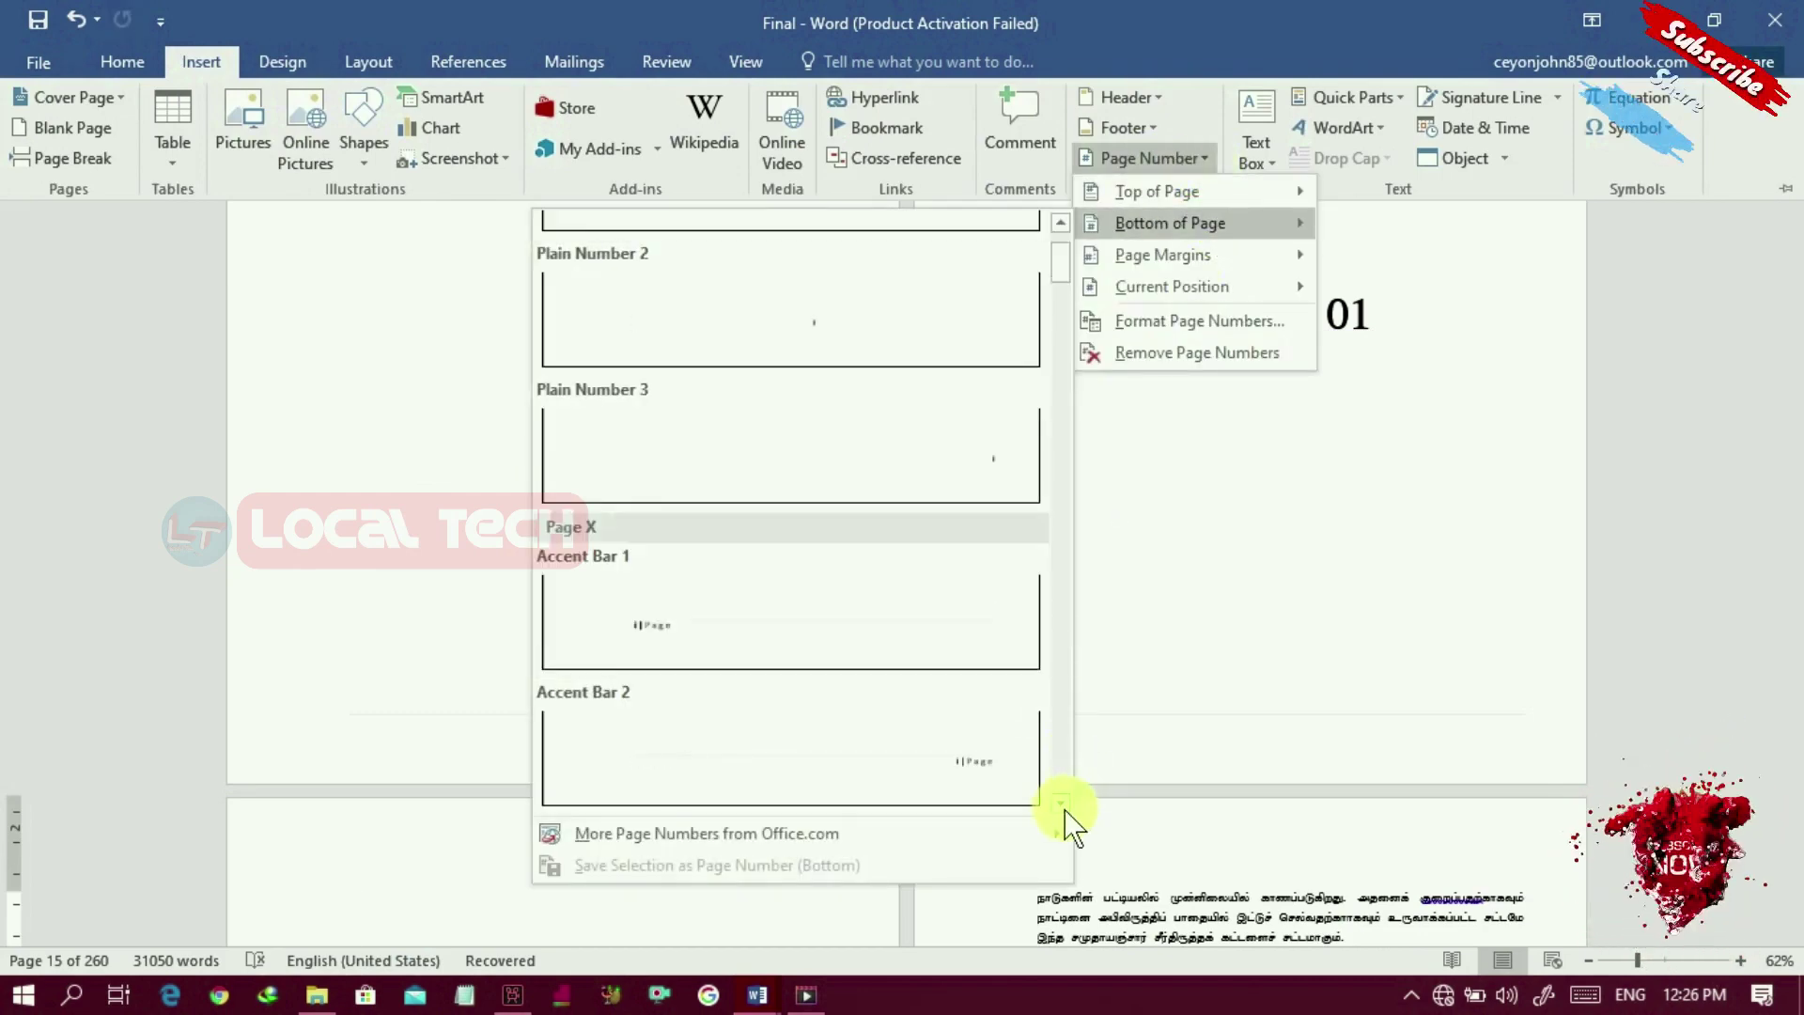
{"action": "left_click", "coordinate": [1007, 800]}
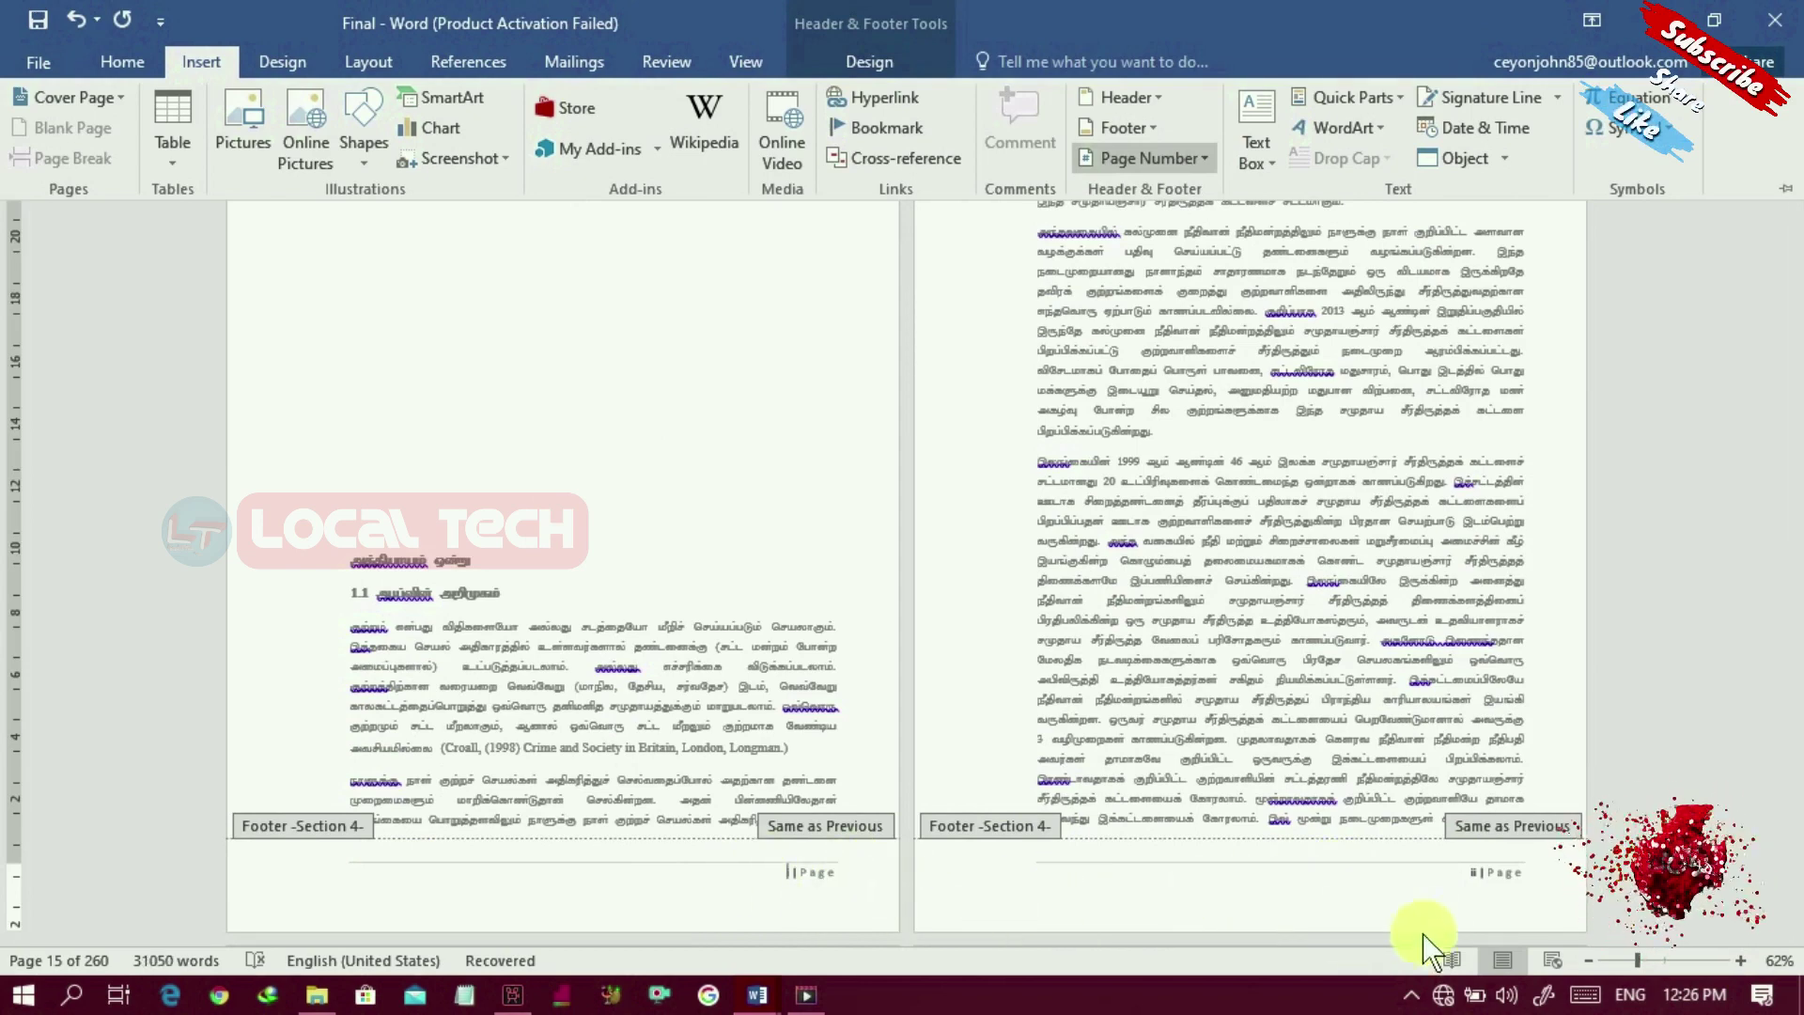
Step: Examine the page number and the link label in the Section 4 footer on page 15 up close
{"action": "key", "text": "ctrl+F1"}
{"action": "left_click", "coordinate": [1740, 961]}
{"action": "left_click", "coordinate": [1741, 960]}
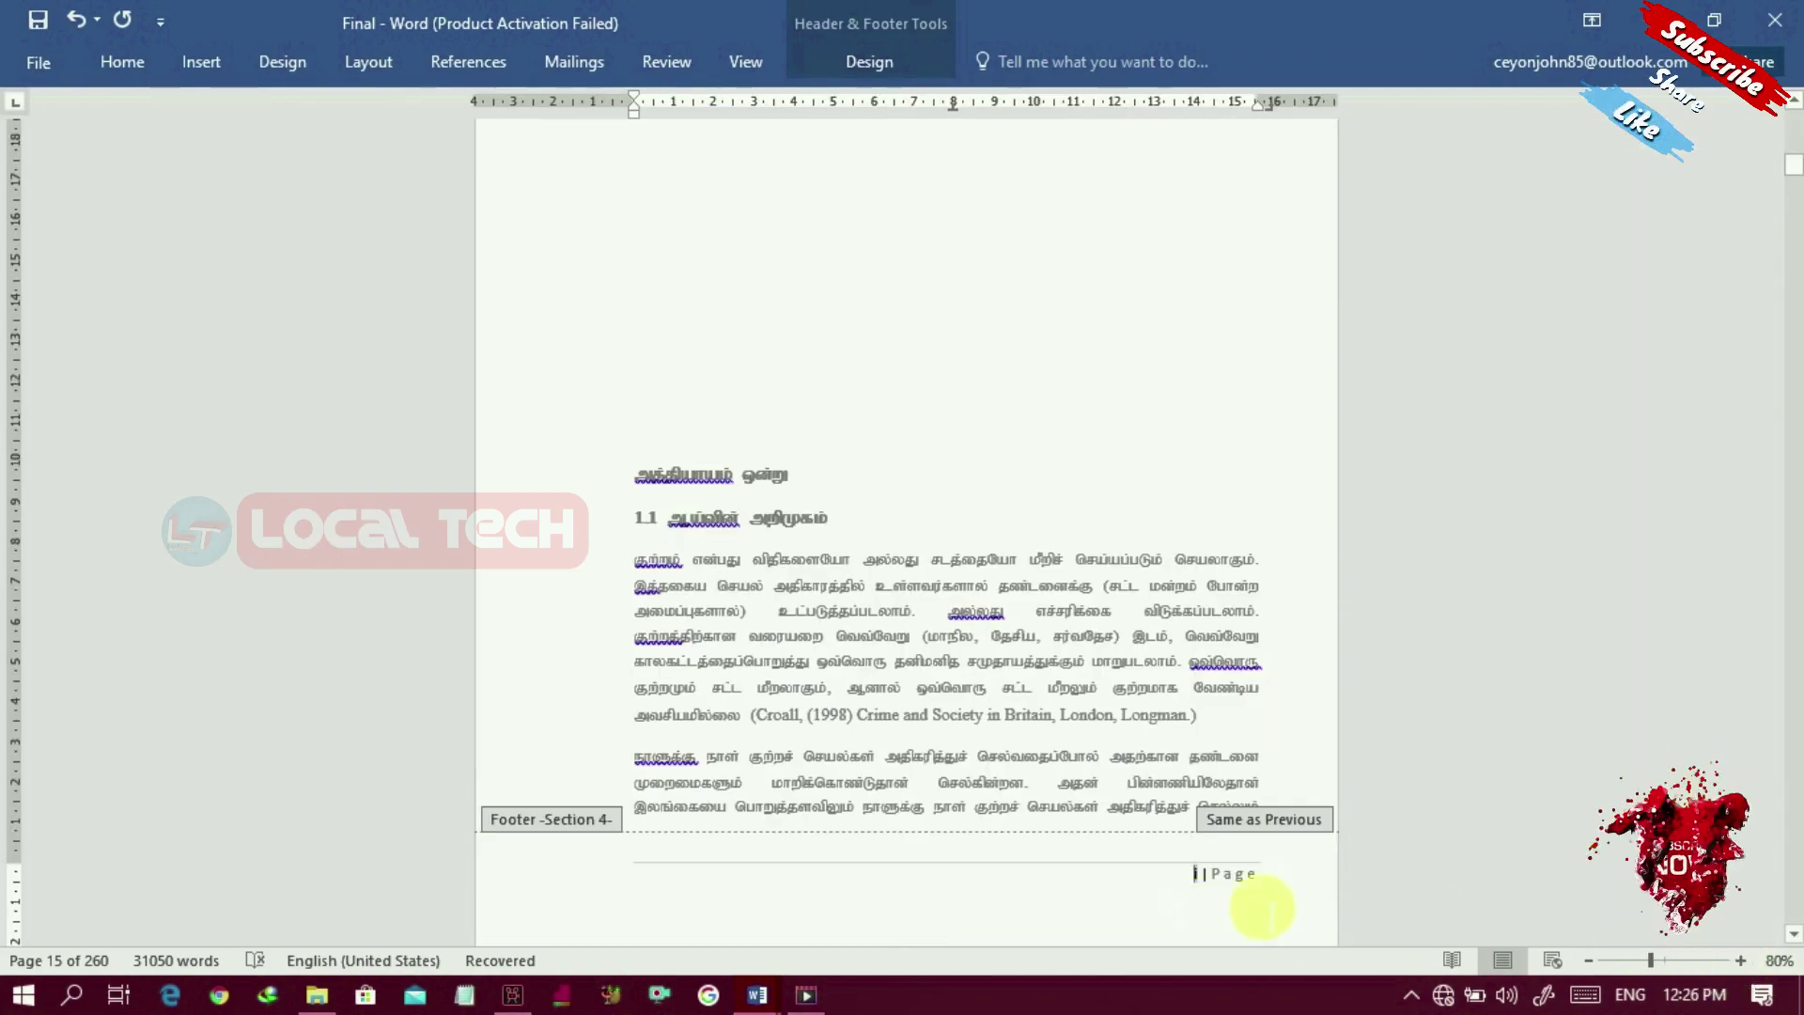
{"action": "left_click", "coordinate": [1739, 959]}
{"action": "left_click", "coordinate": [1739, 959]}
{"action": "left_click", "coordinate": [1739, 958]}
{"action": "left_click", "coordinate": [1740, 959]}
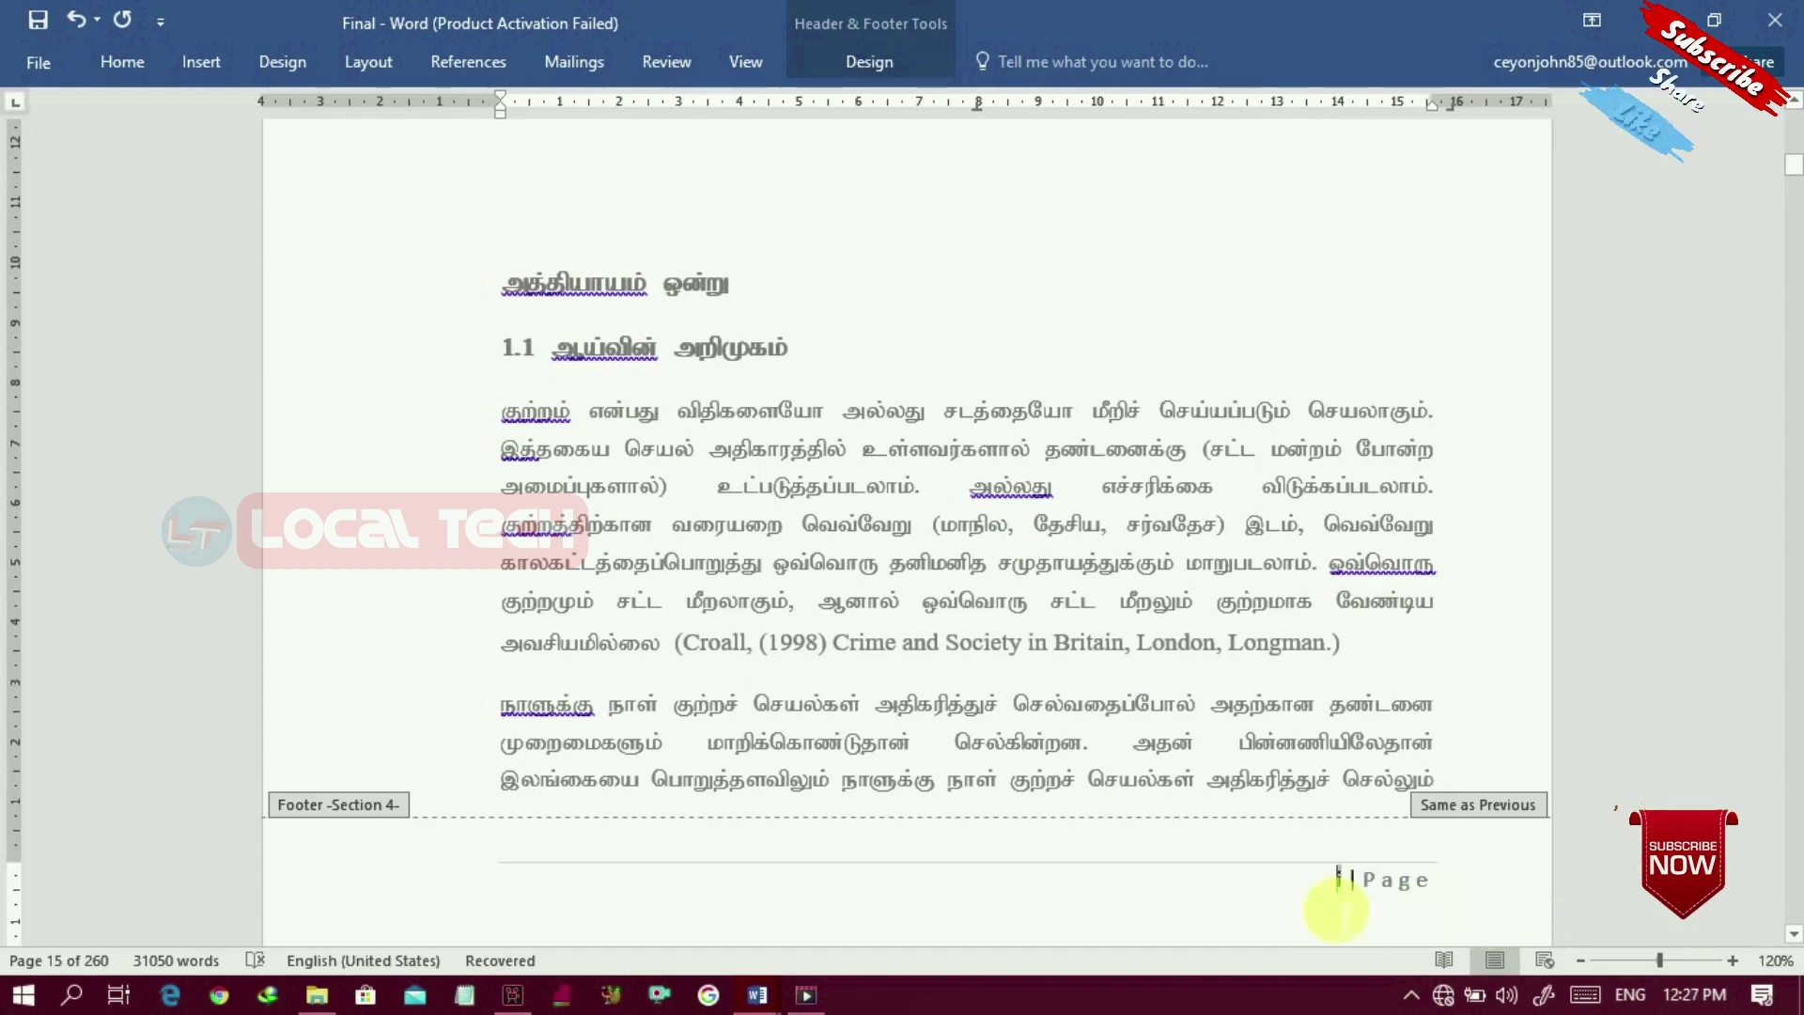
{"action": "left_click", "coordinate": [1580, 961]}
{"action": "left_click", "coordinate": [1580, 961]}
{"action": "left_click", "coordinate": [1580, 961]}
{"action": "left_click", "coordinate": [1581, 961]}
{"action": "left_click", "coordinate": [1580, 962]}
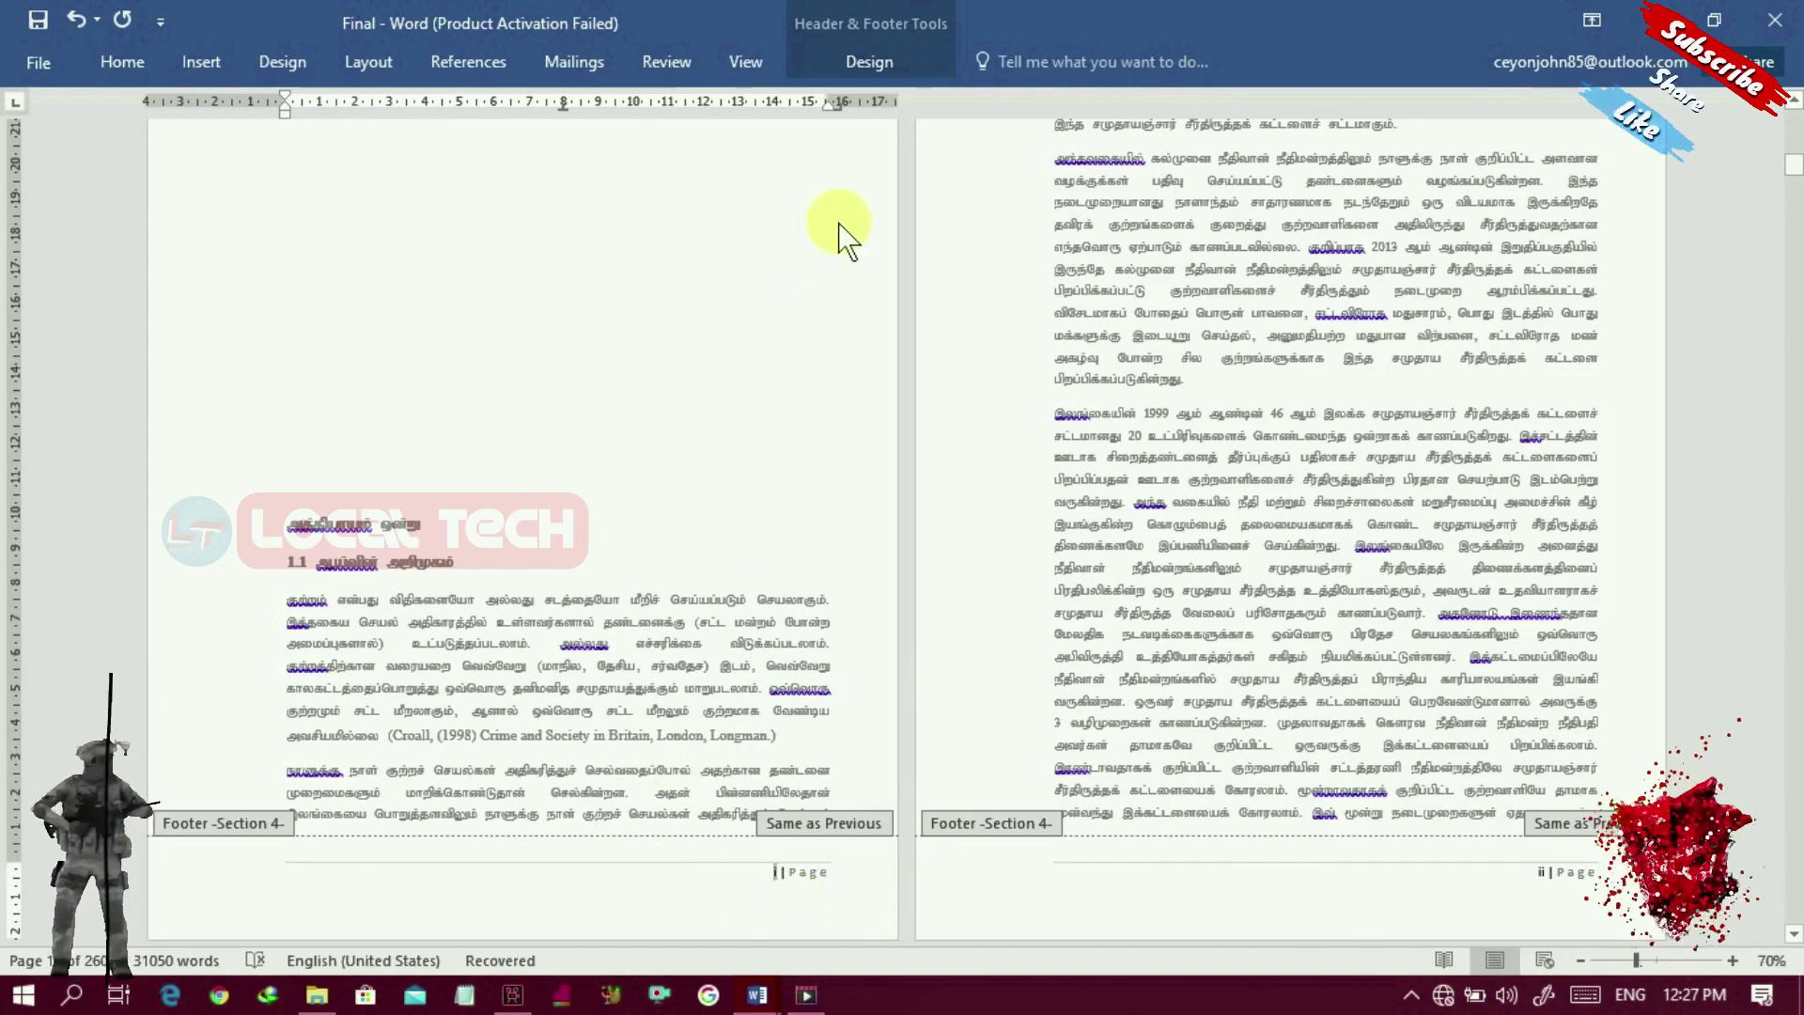
Step: Unlink the Section 4 footer from the previous section and set its page number format to 1, 2, 3
{"action": "left_click", "coordinate": [871, 71]}
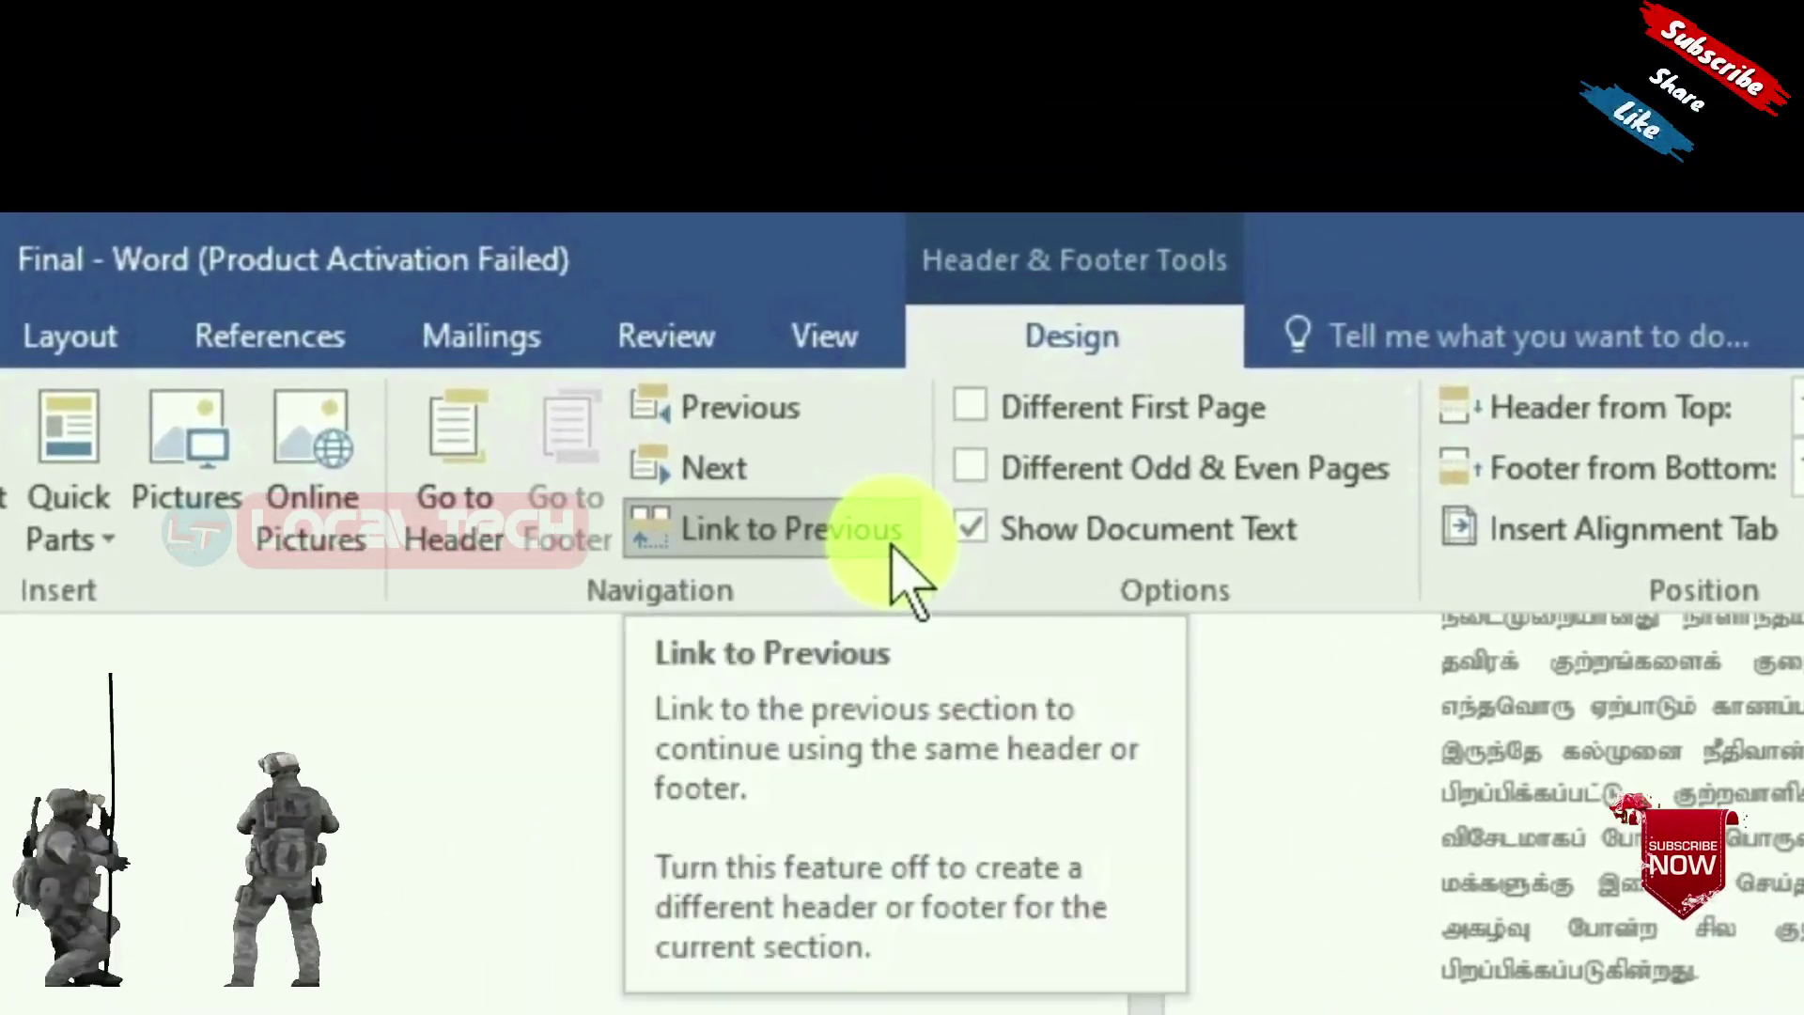
{"action": "left_click", "coordinate": [892, 556]}
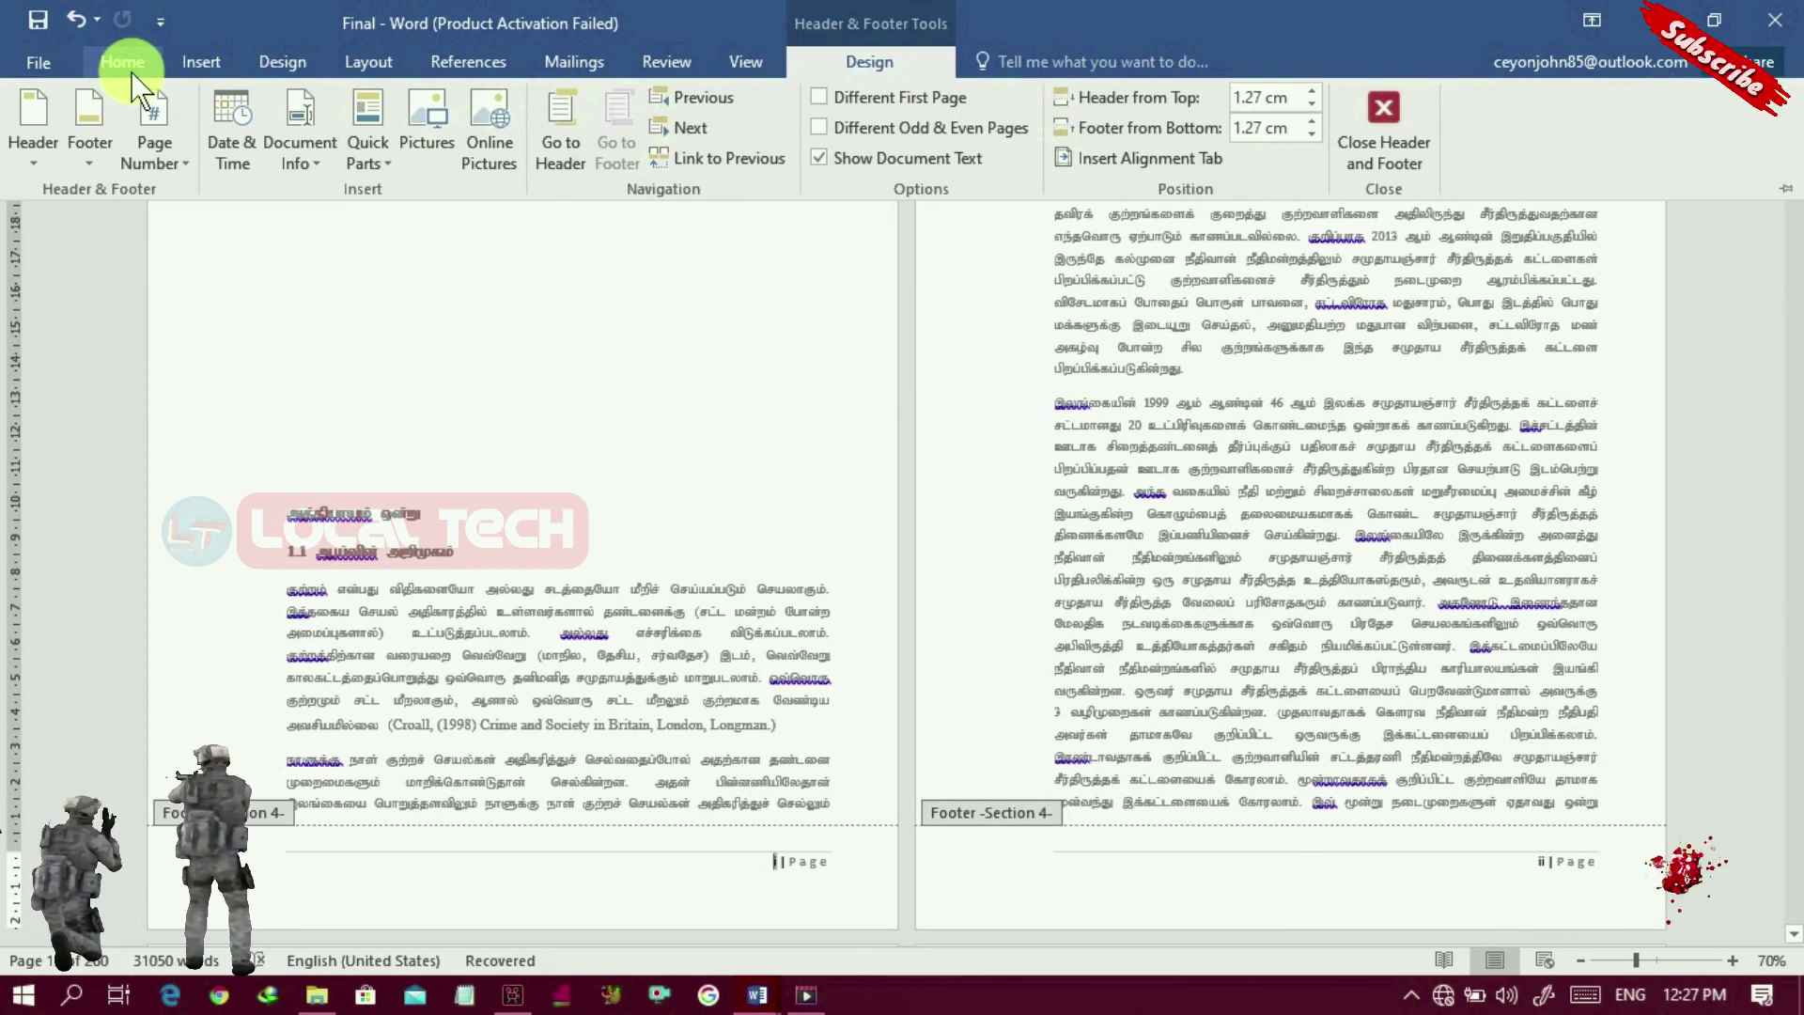
{"action": "left_click", "coordinate": [199, 64]}
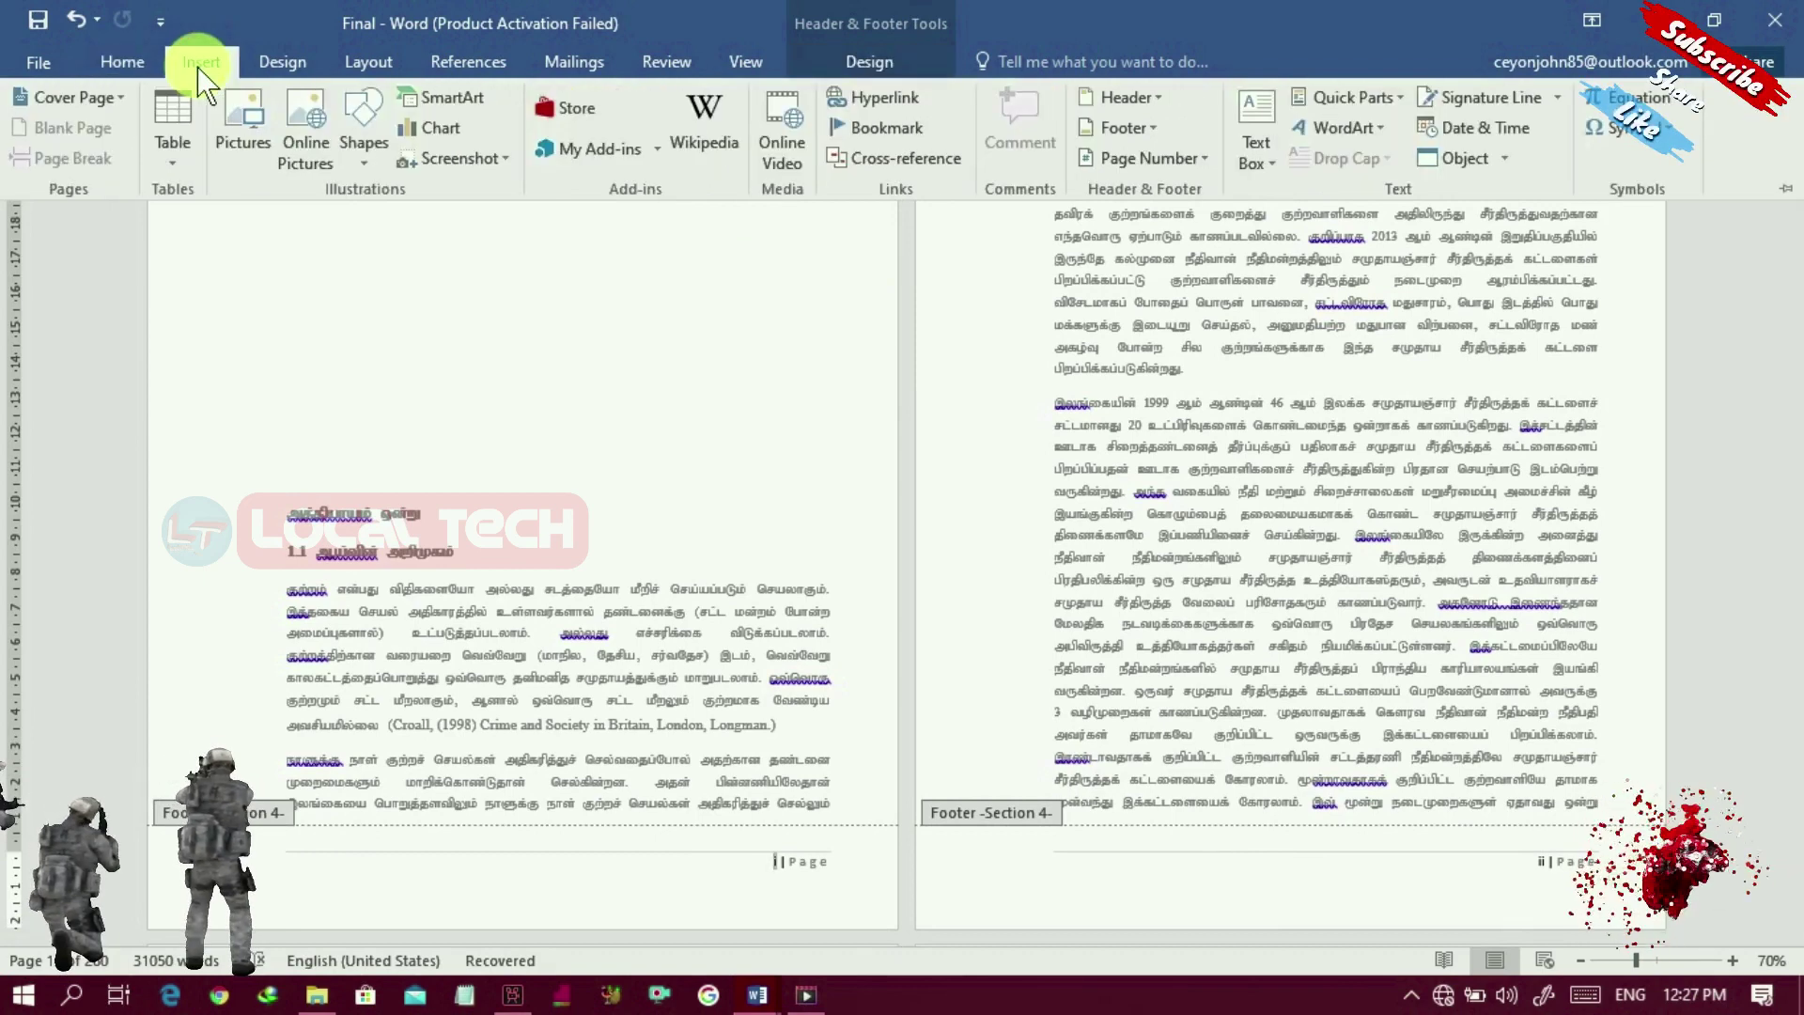
{"action": "left_click", "coordinate": [1205, 172]}
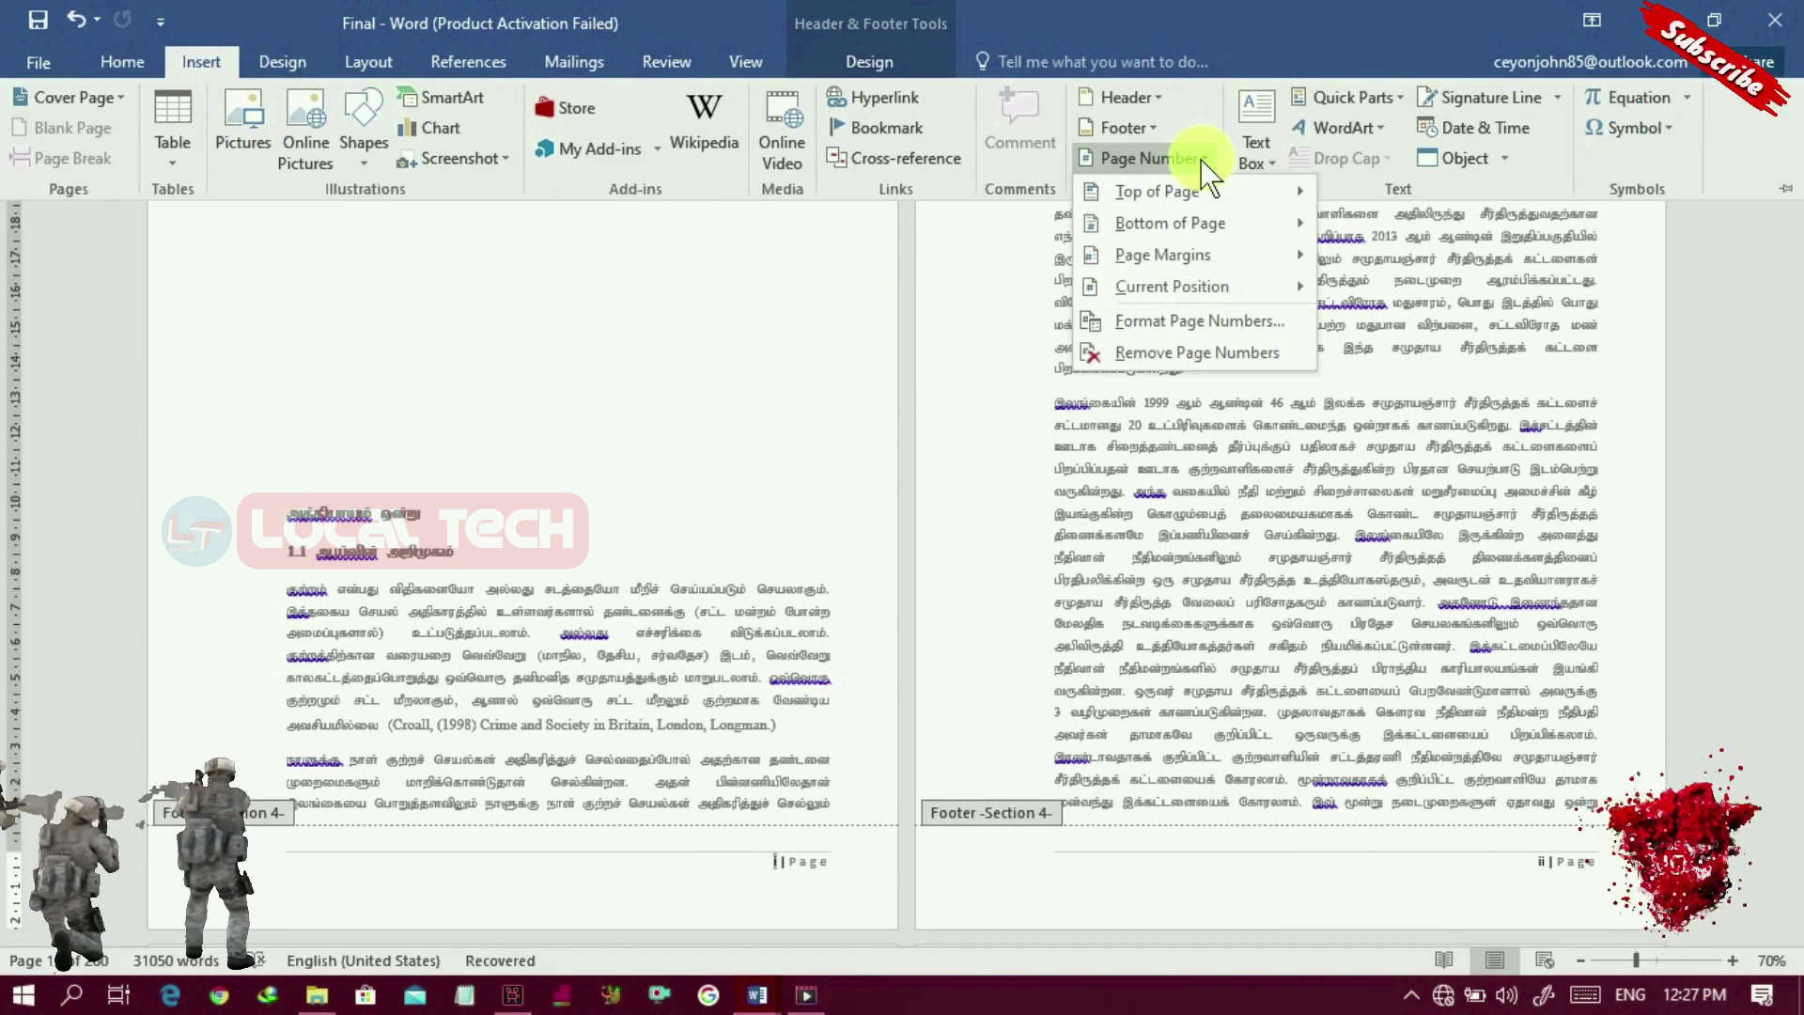
{"action": "left_click", "coordinate": [1225, 323]}
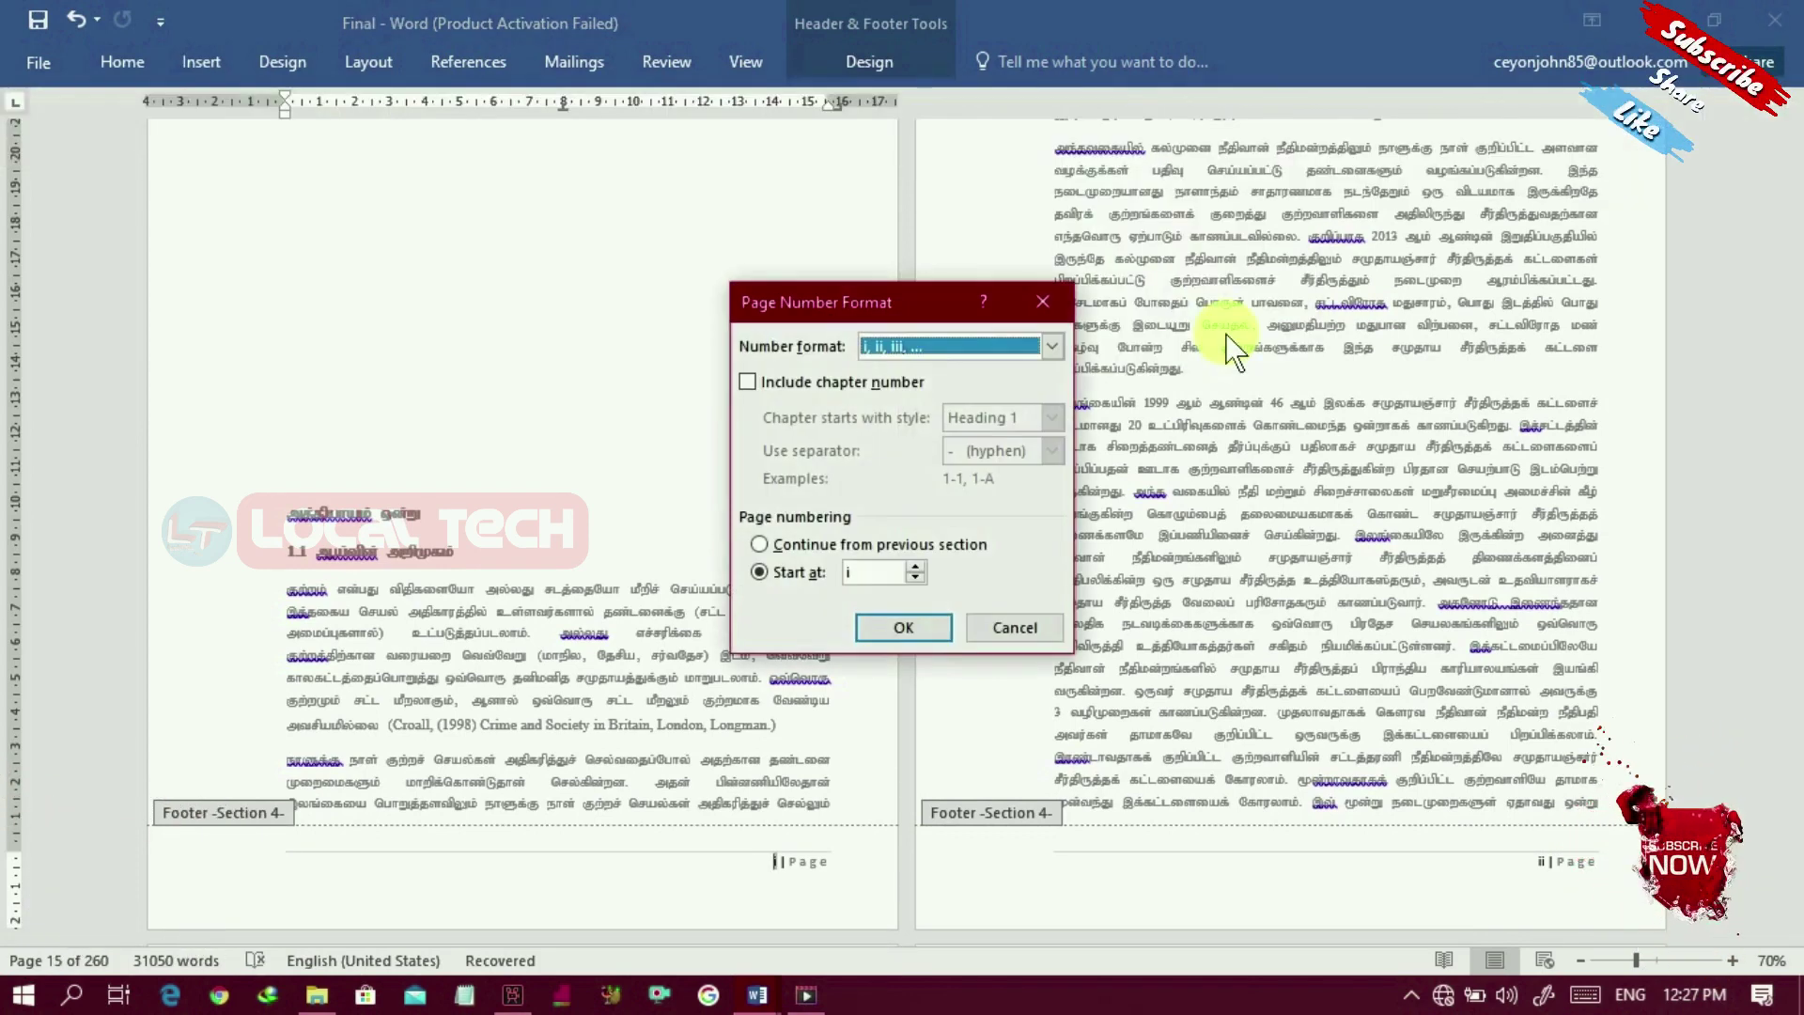
{"action": "left_click", "coordinate": [1053, 346]}
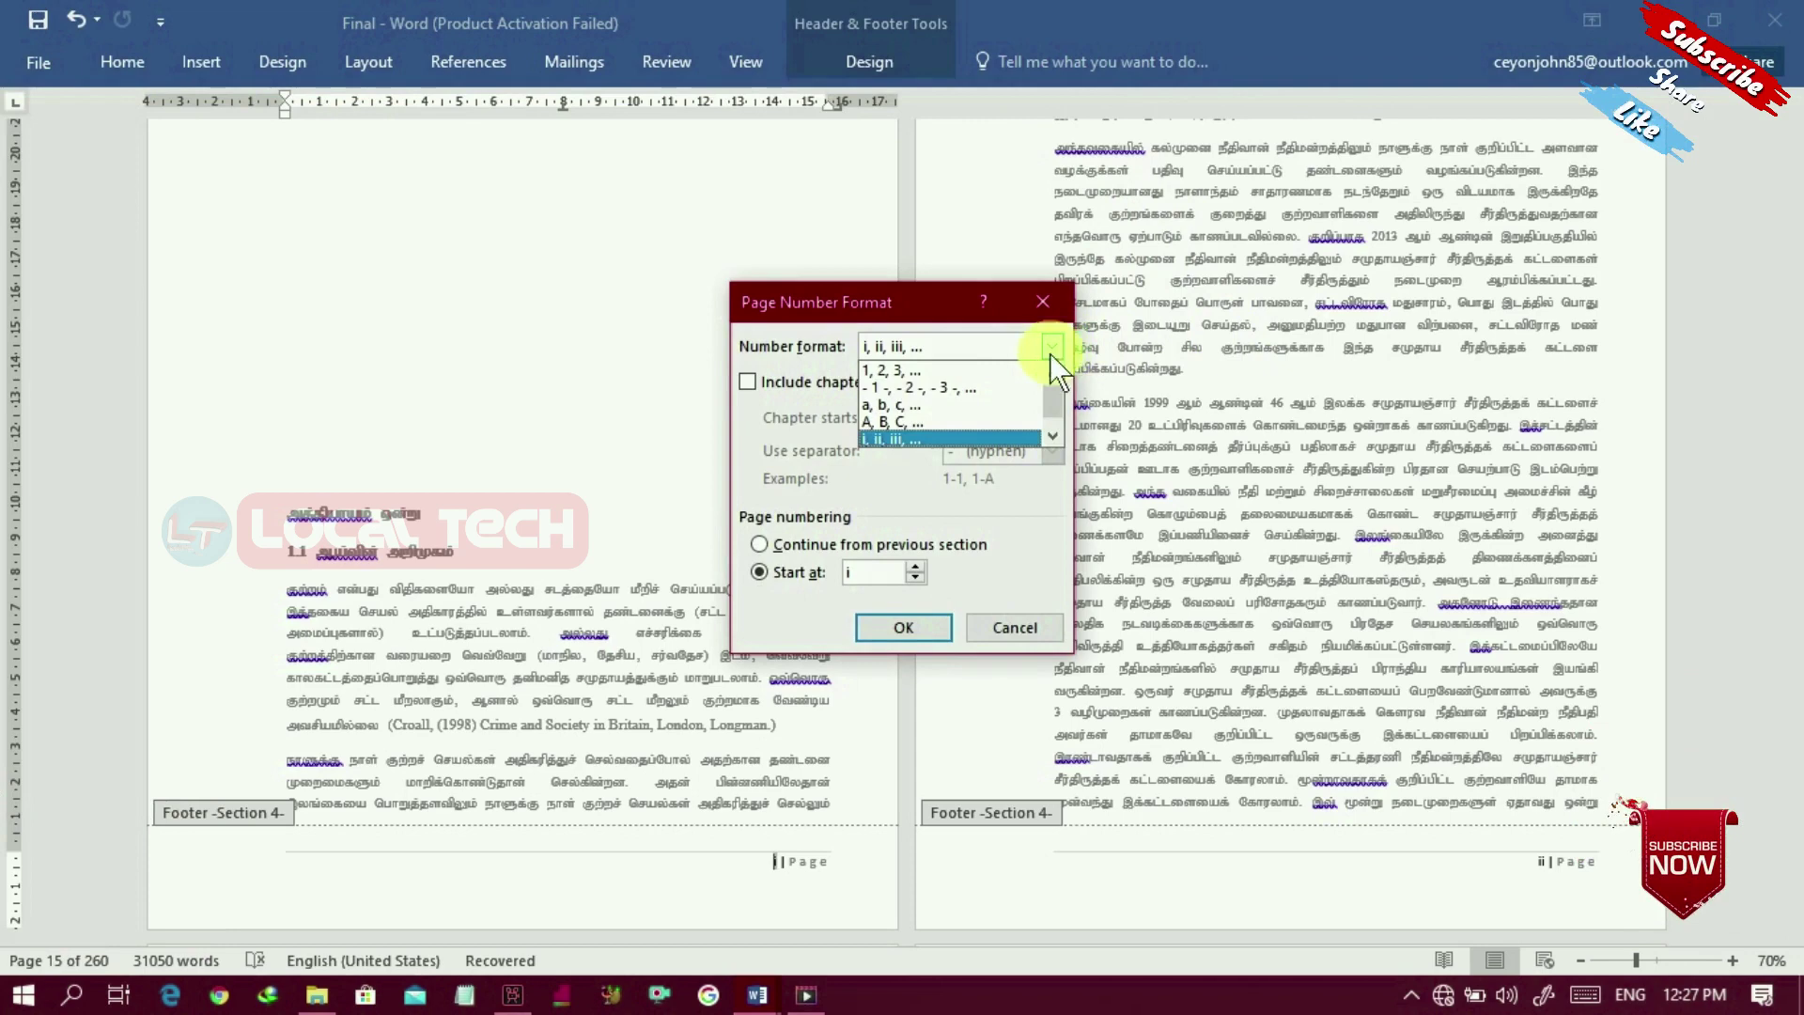
{"action": "left_click", "coordinate": [1006, 372]}
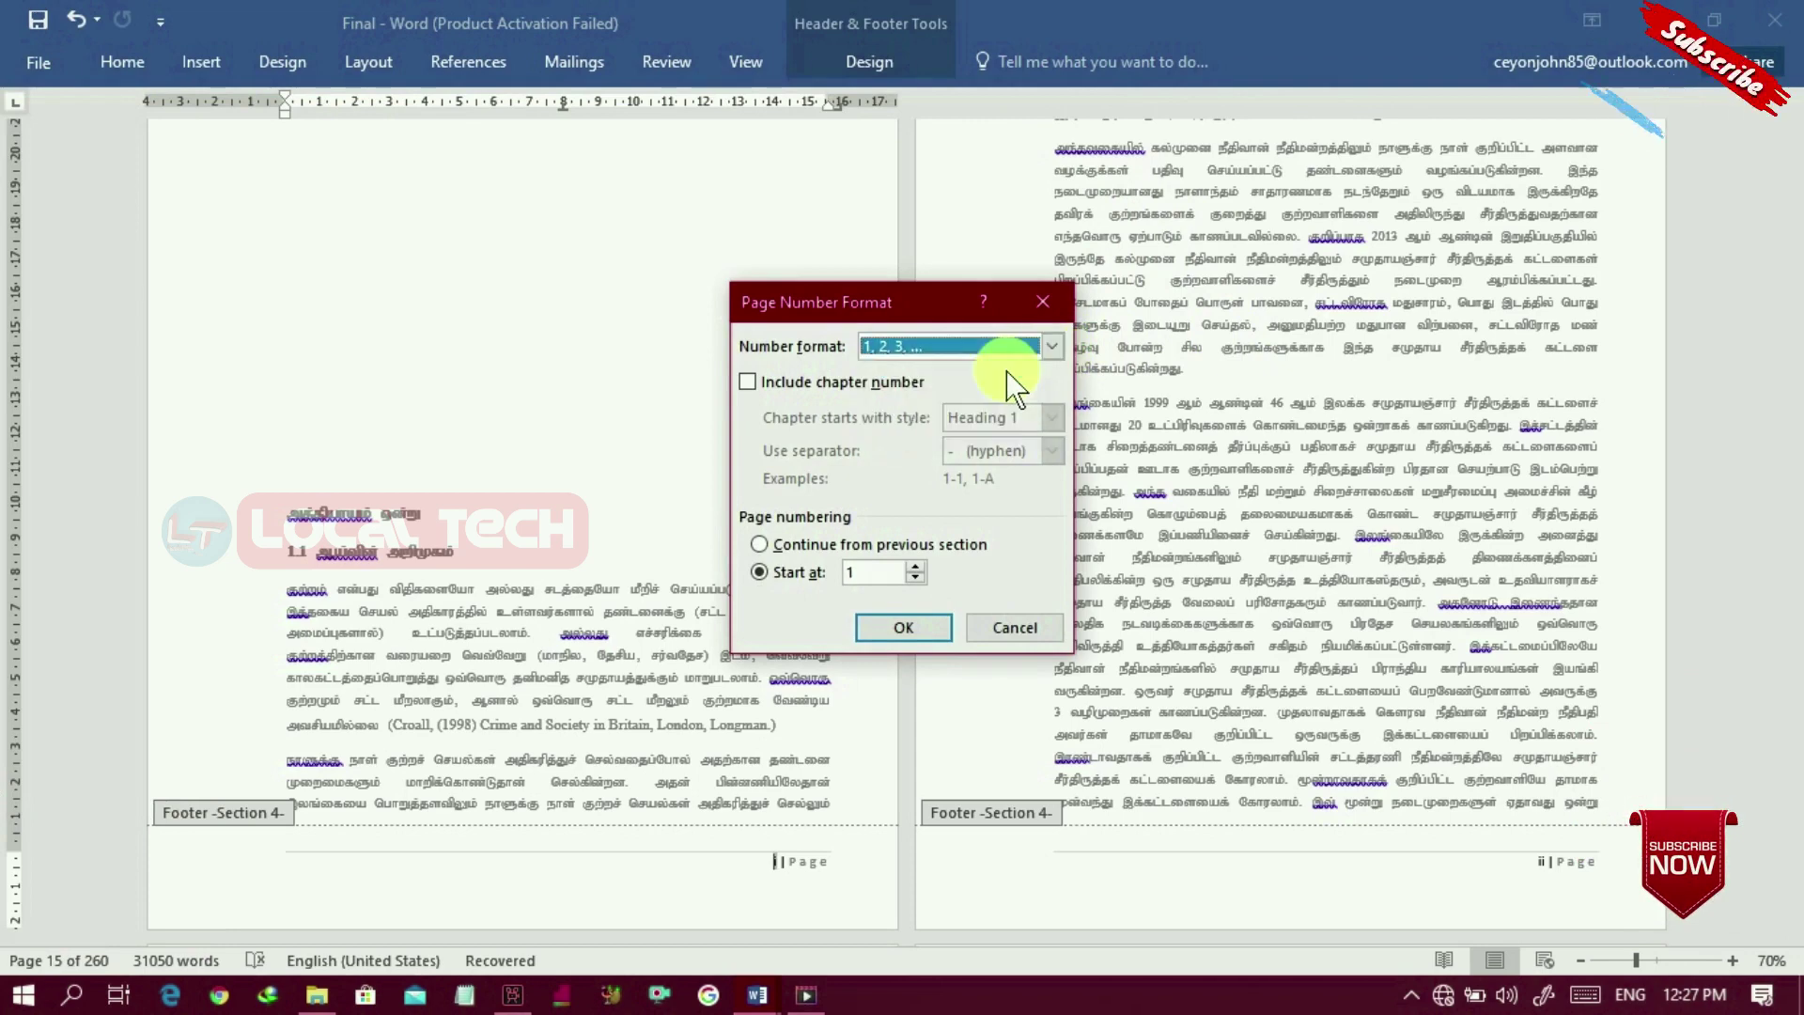
{"action": "left_click", "coordinate": [904, 628]}
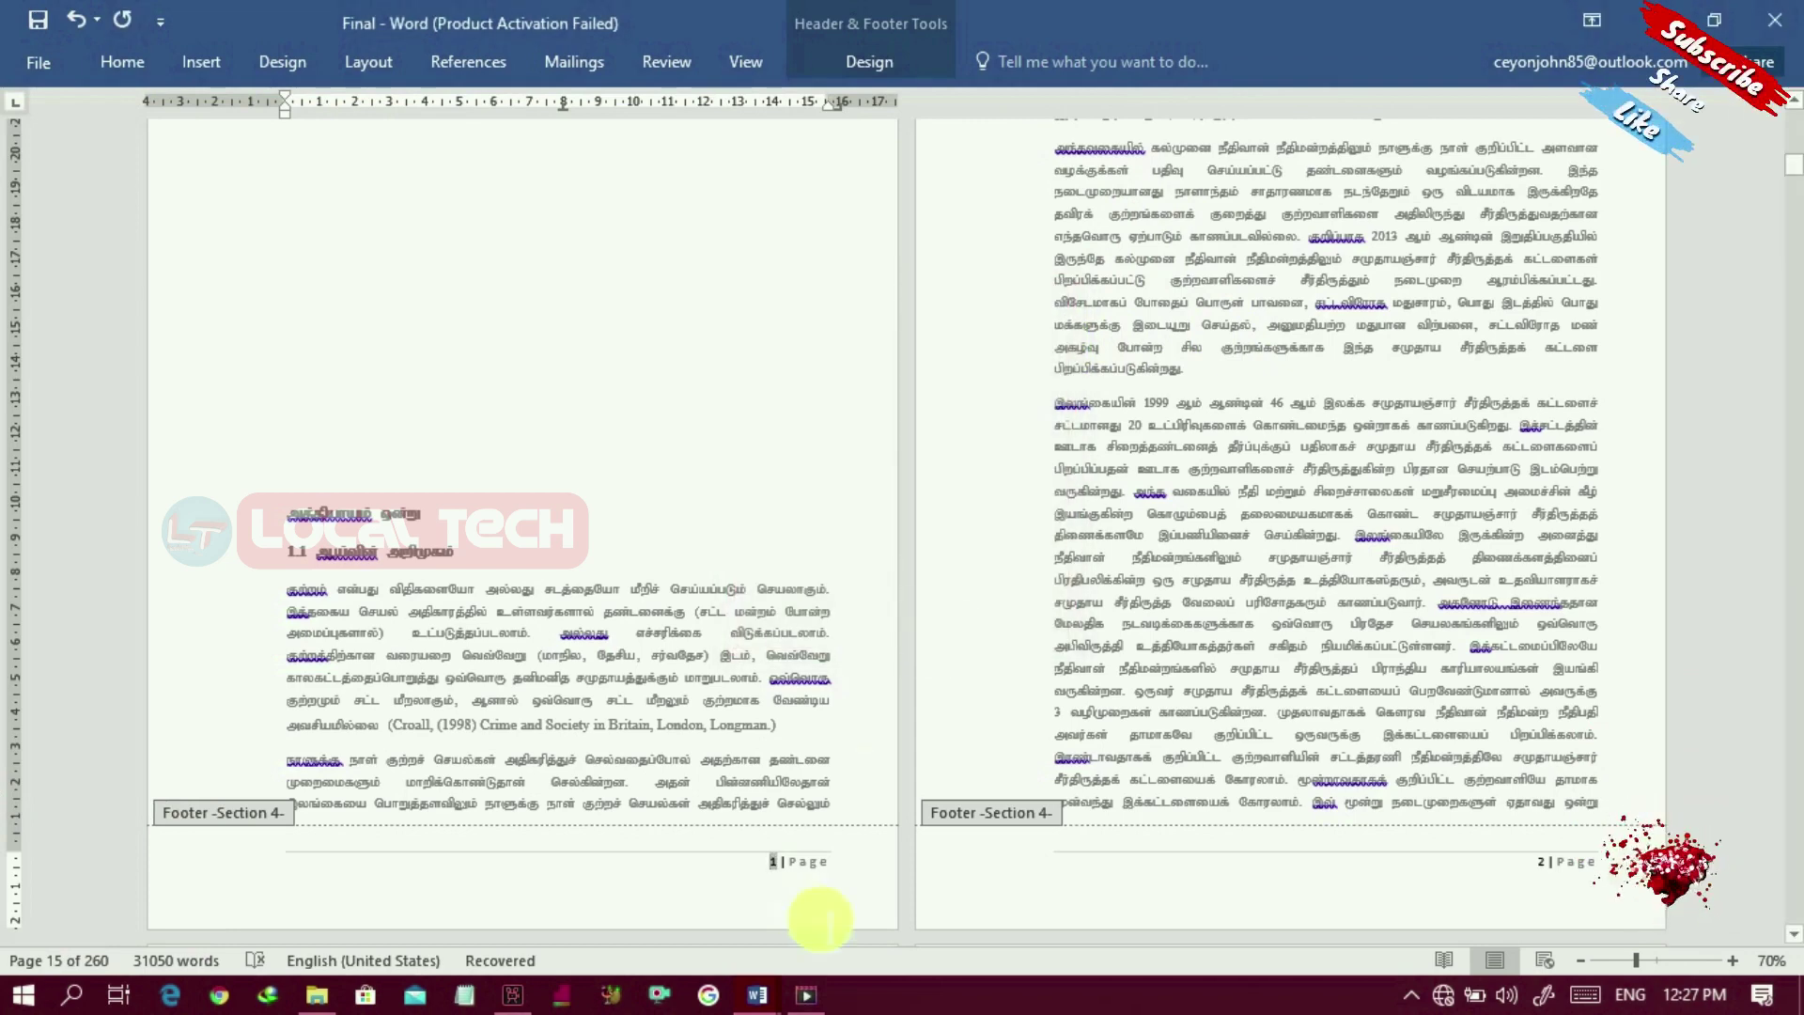
Step: Return to the document body and delete the blank lines pushed above the chapter heading on the page numbered 1
{"action": "double_click", "coordinate": [839, 788]}
{"action": "triple_click", "coordinate": [827, 780]}
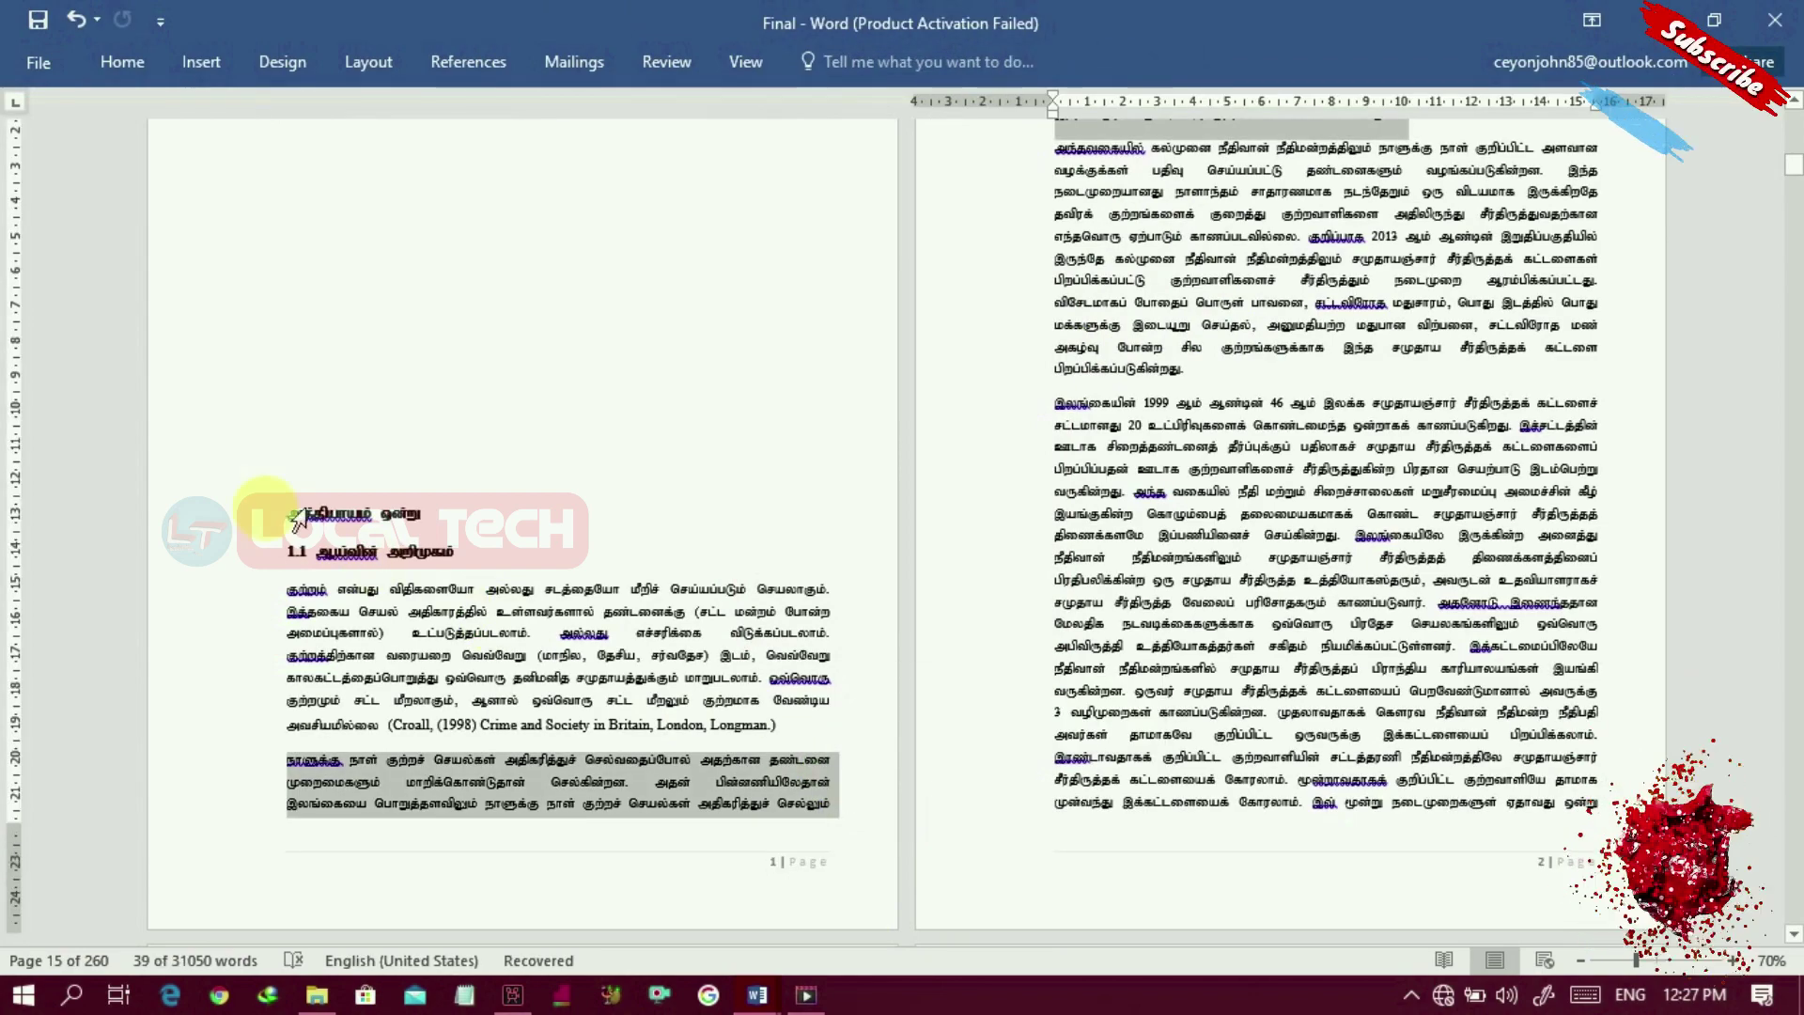
{"action": "key", "text": "ctrl+z"}
{"action": "key", "text": "ctrl+z"}
{"action": "key", "text": "ctrl+z"}
{"action": "key", "text": "ctrl+z"}
{"action": "key", "text": "ctrl+z"}
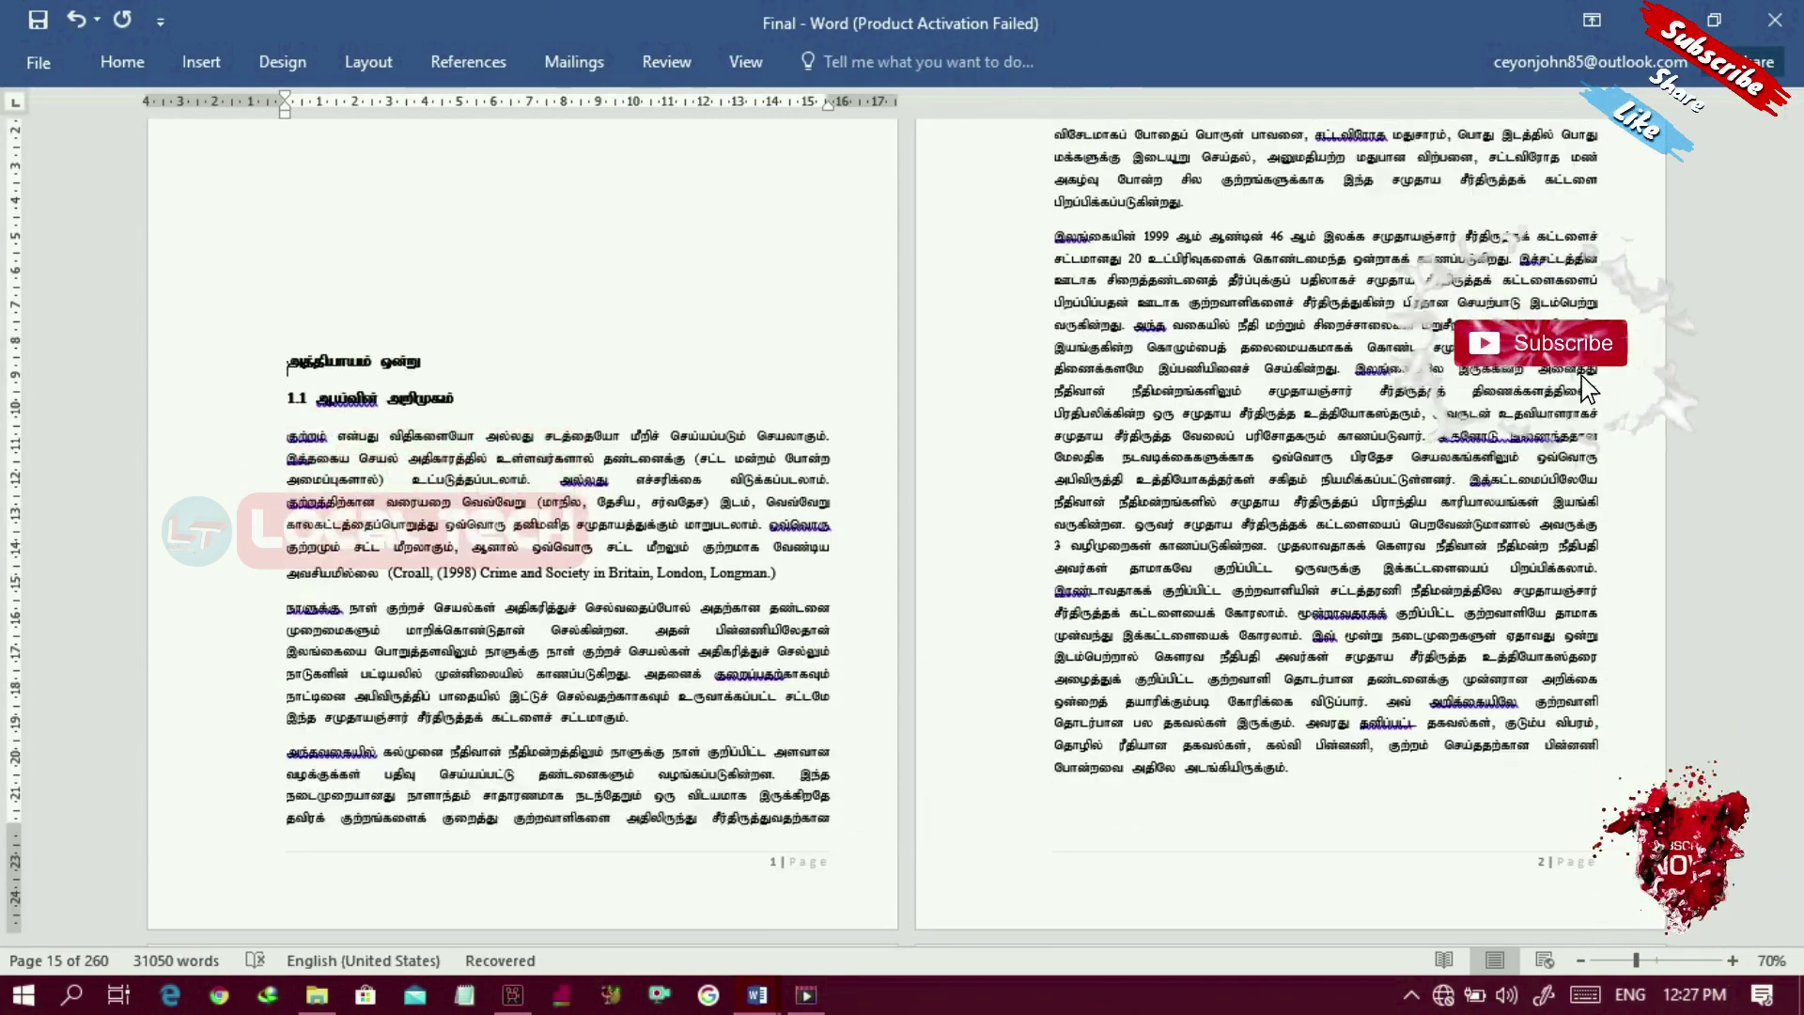
{"action": "key", "text": "ctrl+z"}
{"action": "key", "text": "ctrl+z"}
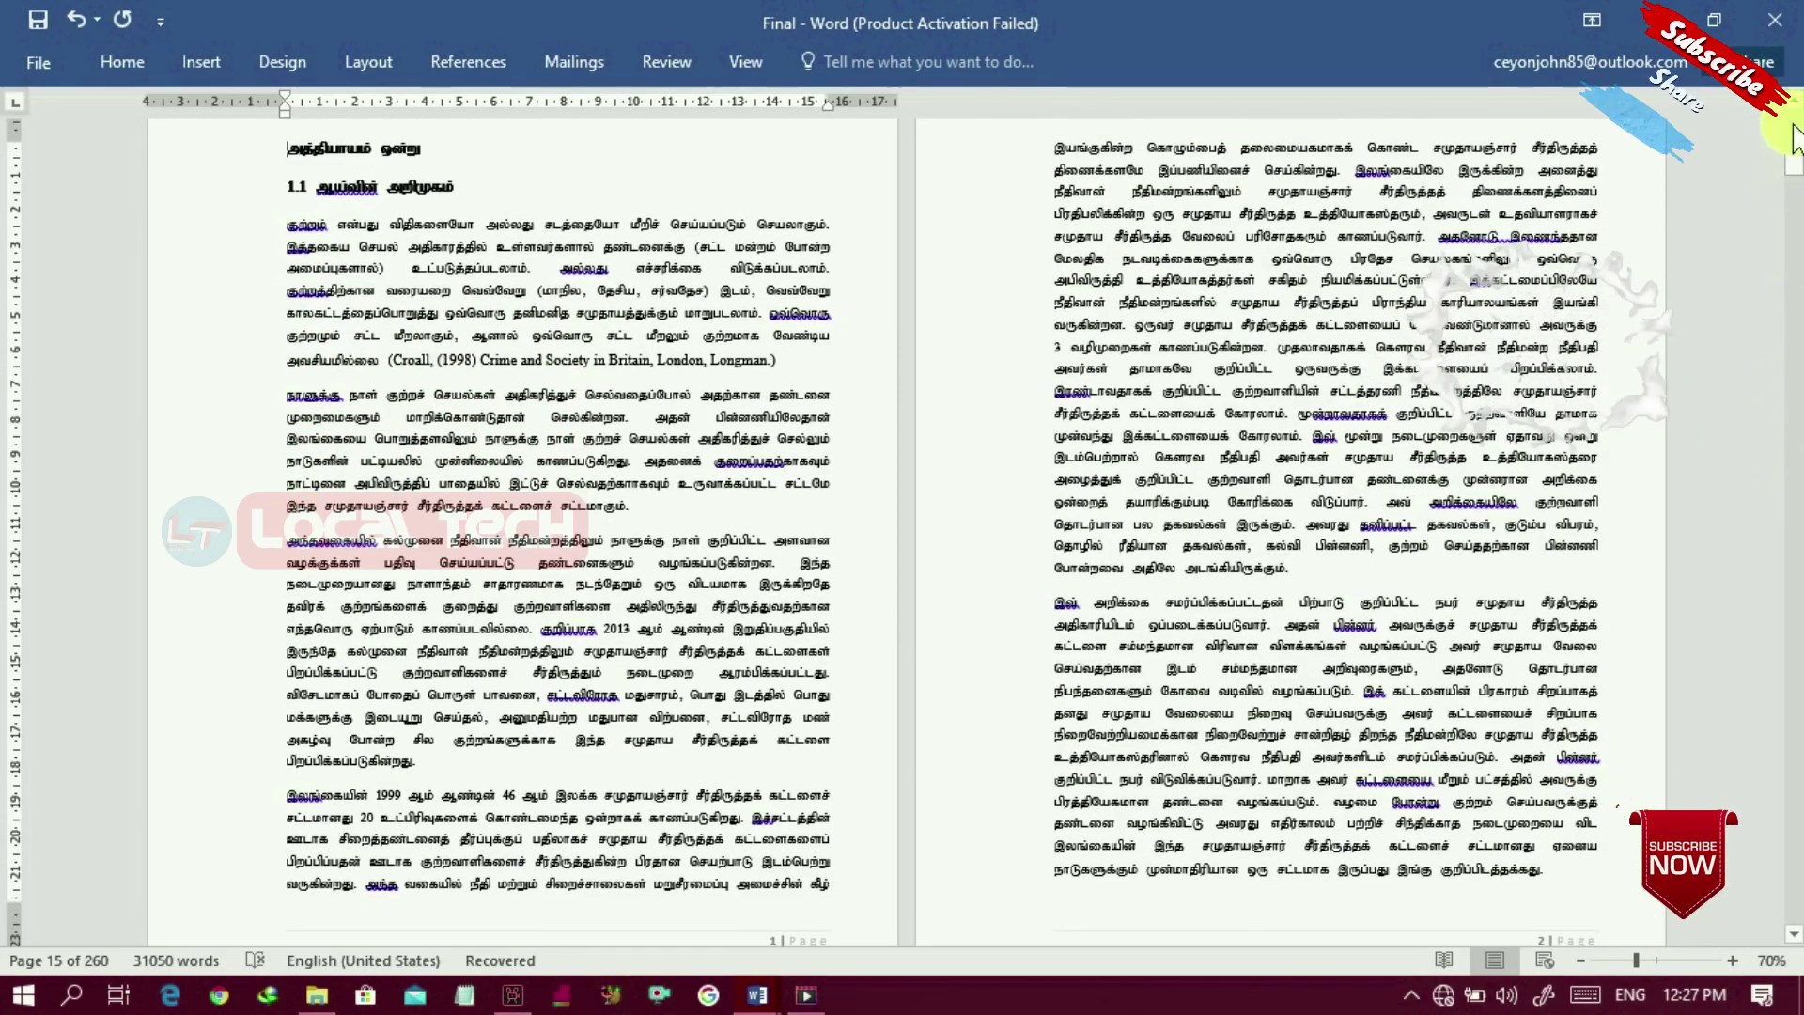
Step: Open the Section 3 footer on the Chapter 01 divider page and delete its page number text
{"action": "scroll", "coordinate": [1795, 108], "scroll_direction": "up", "scroll_amount": 5}
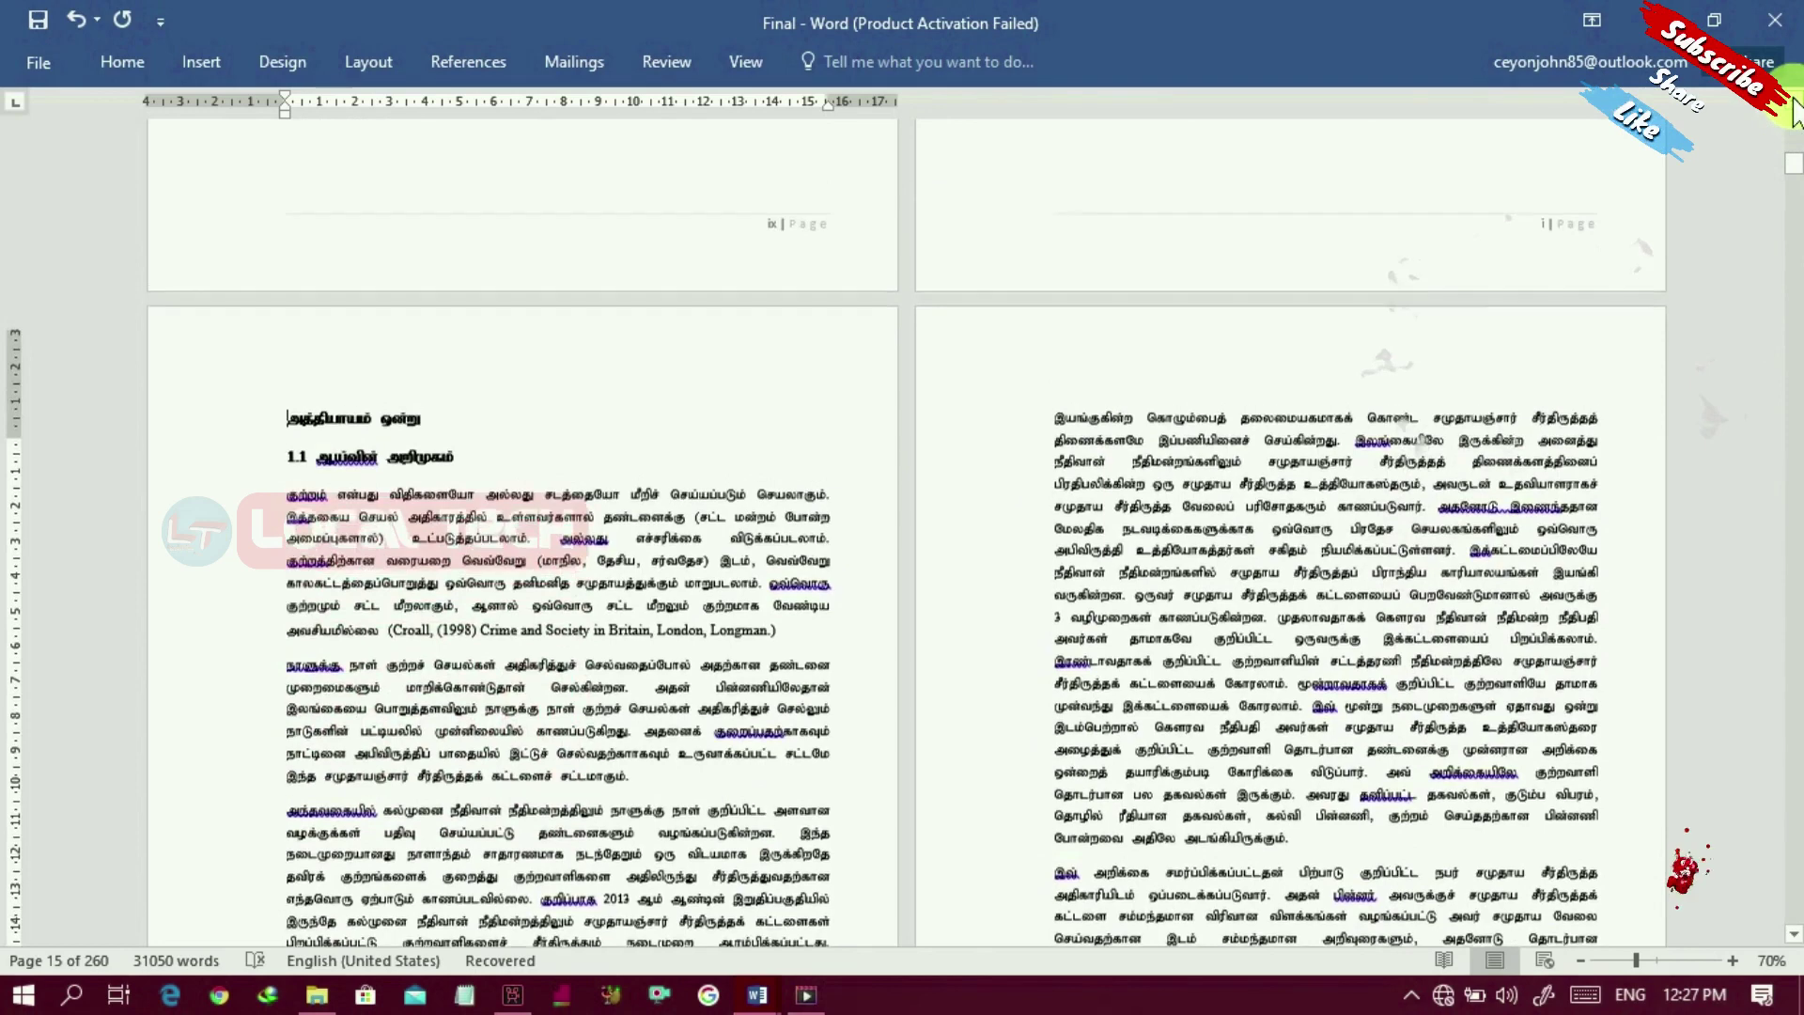
{"action": "scroll", "coordinate": [1795, 108], "scroll_direction": "up", "scroll_amount": 4}
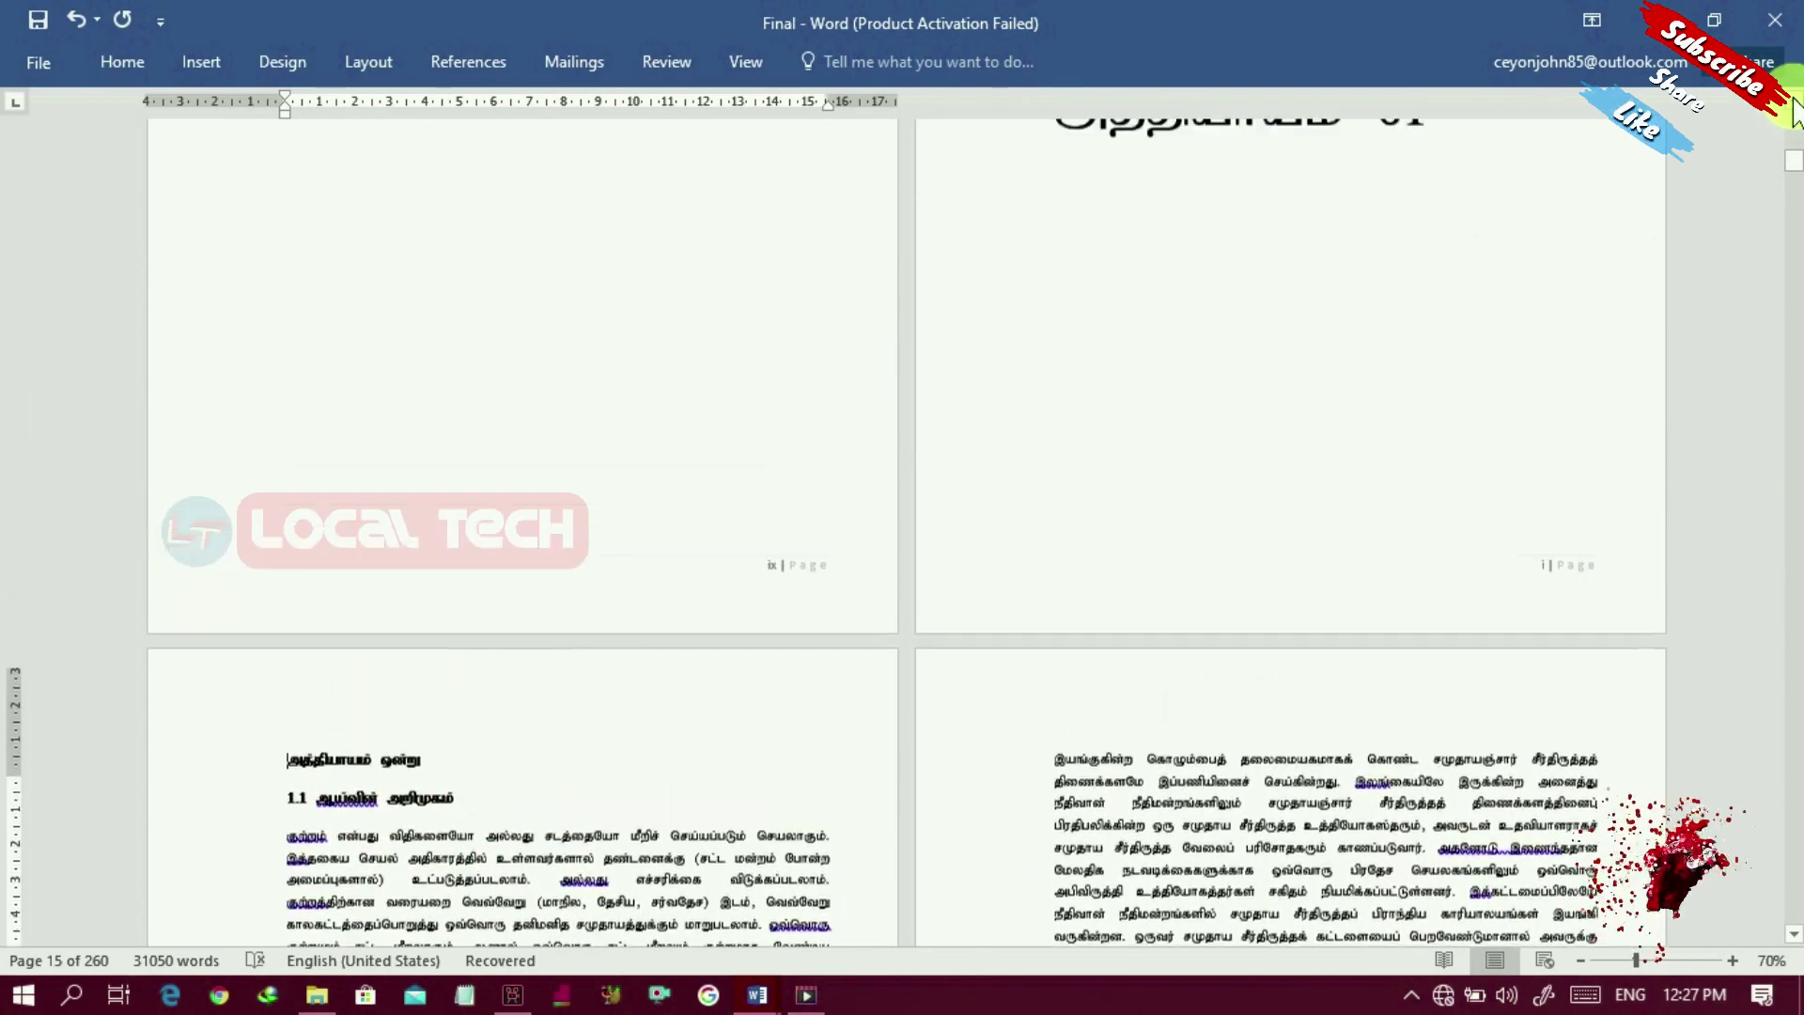
{"action": "scroll", "coordinate": [1793, 111], "scroll_direction": "up", "scroll_amount": 5}
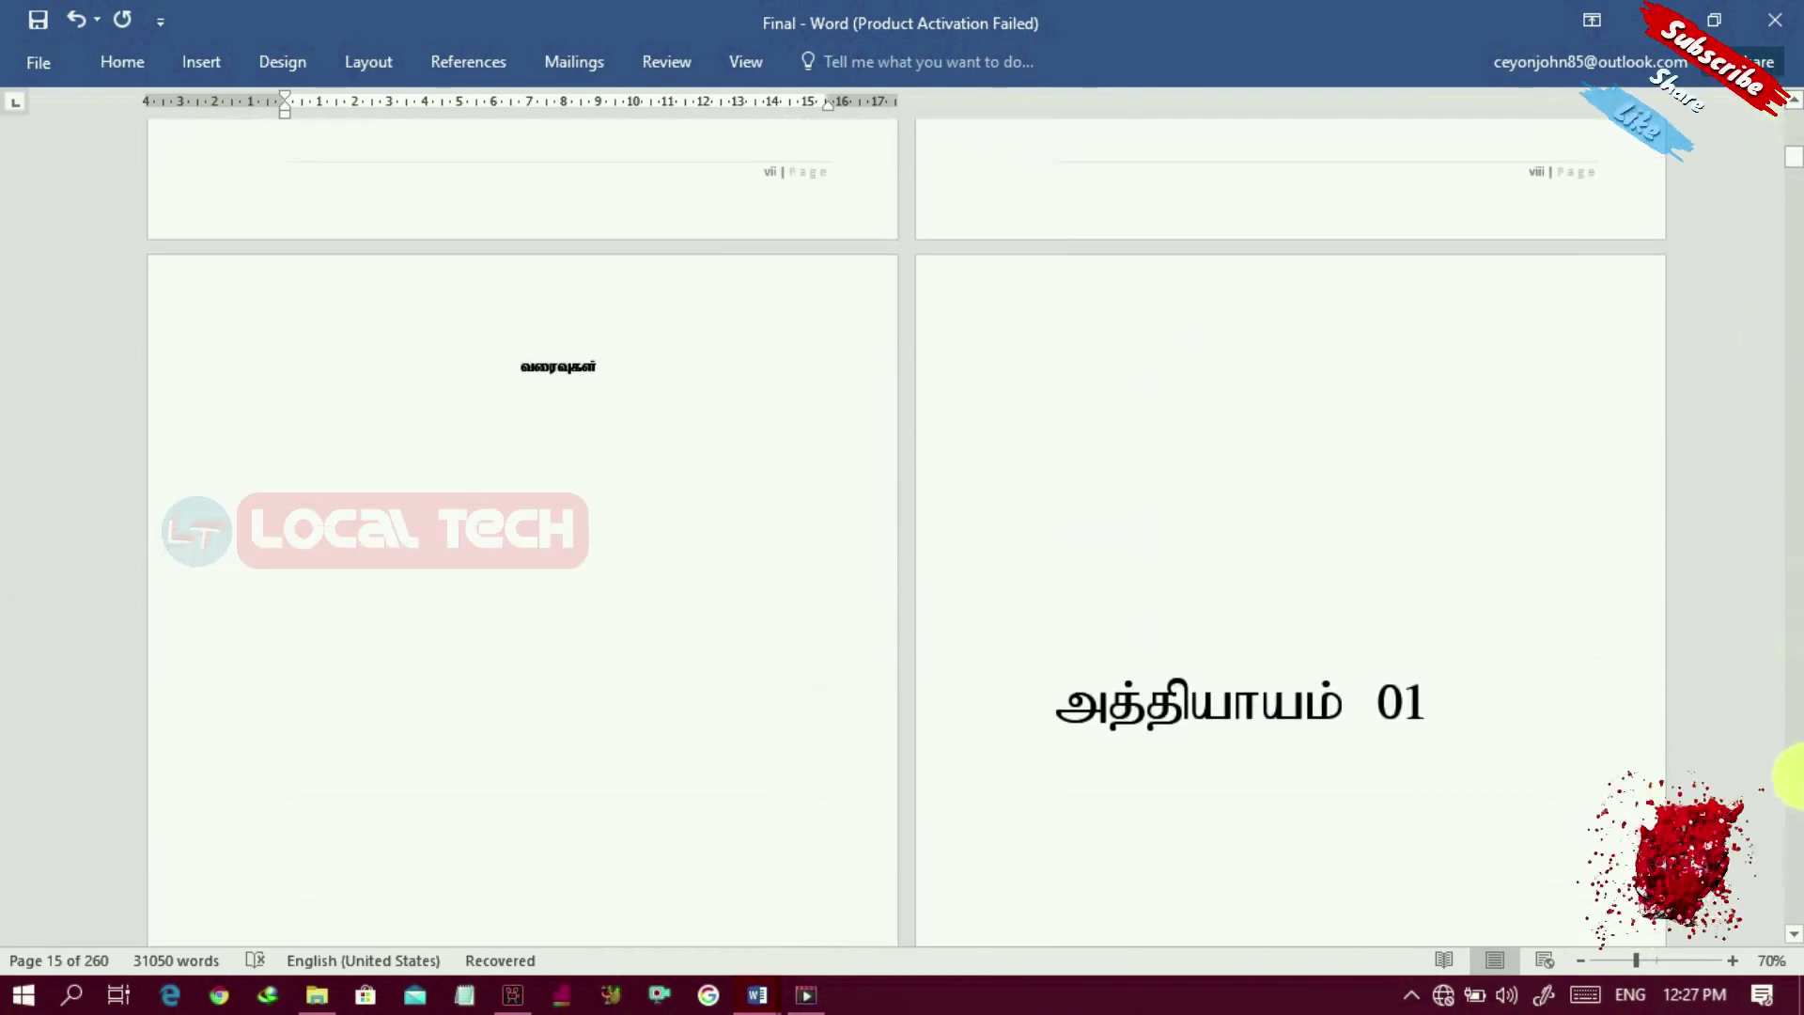
{"action": "scroll", "coordinate": [1797, 947], "scroll_direction": "down", "scroll_amount": 5}
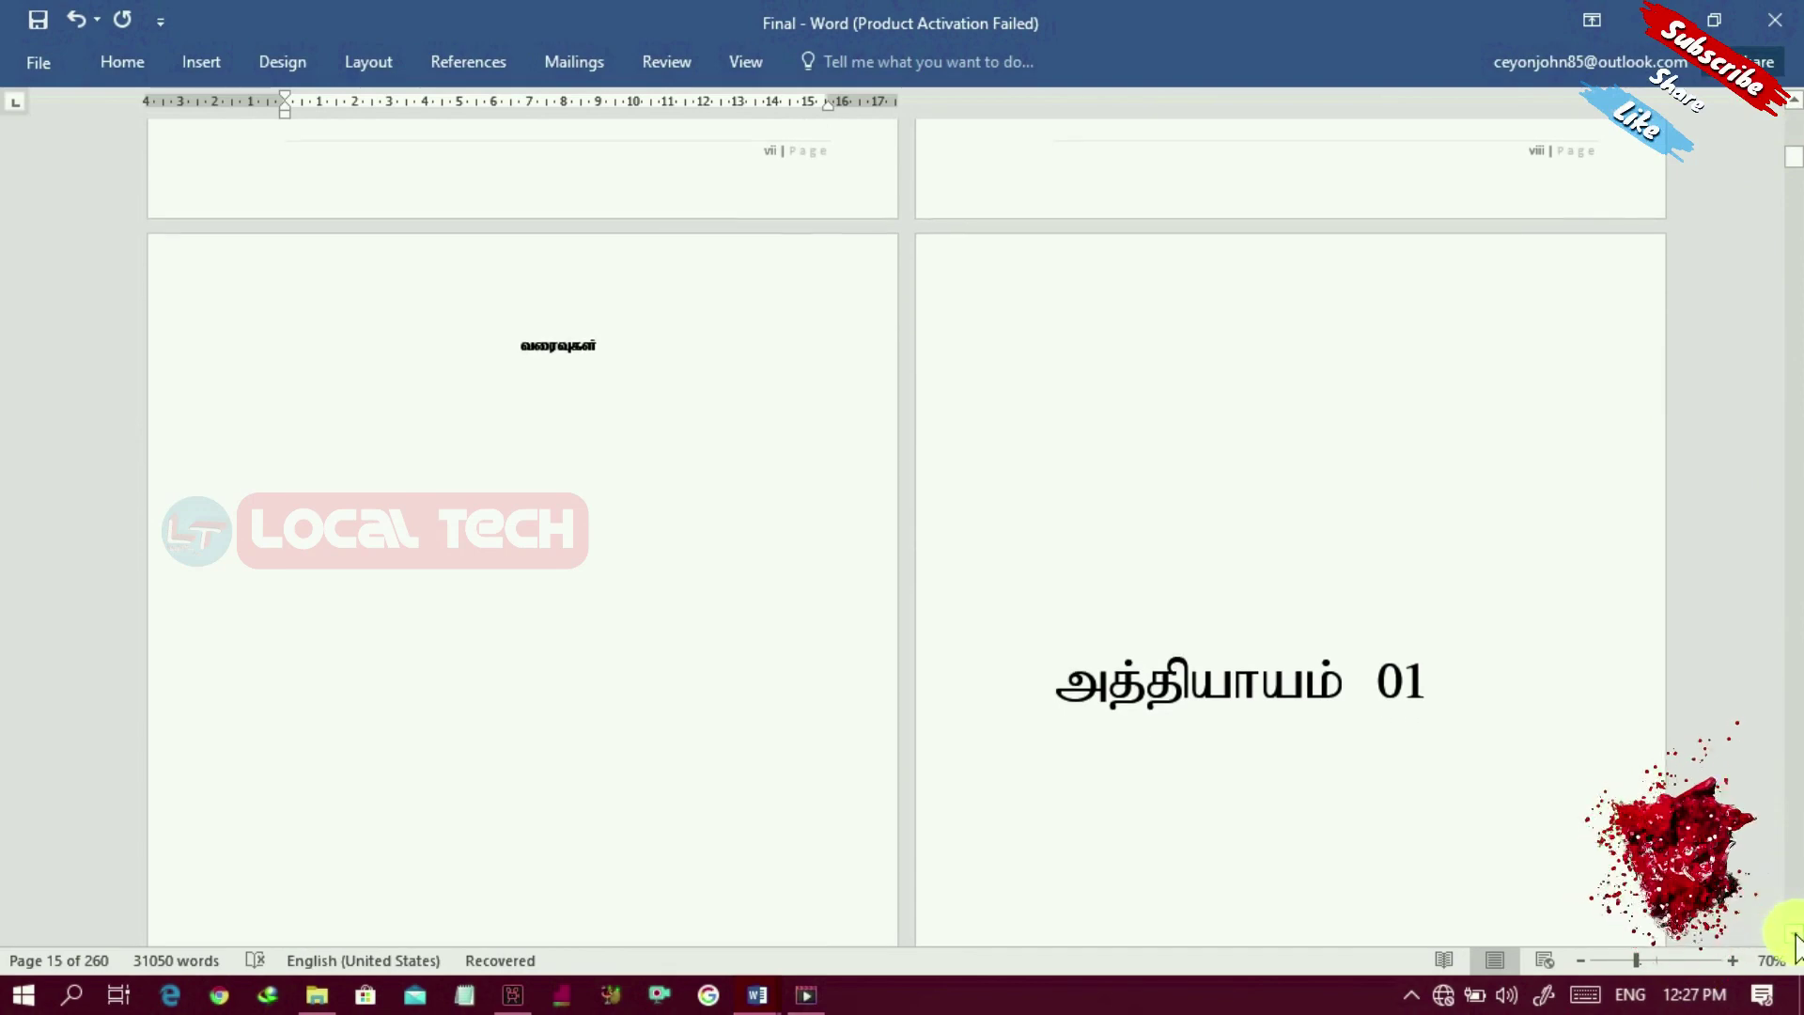
{"action": "scroll", "coordinate": [1795, 947], "scroll_direction": "down", "scroll_amount": 2}
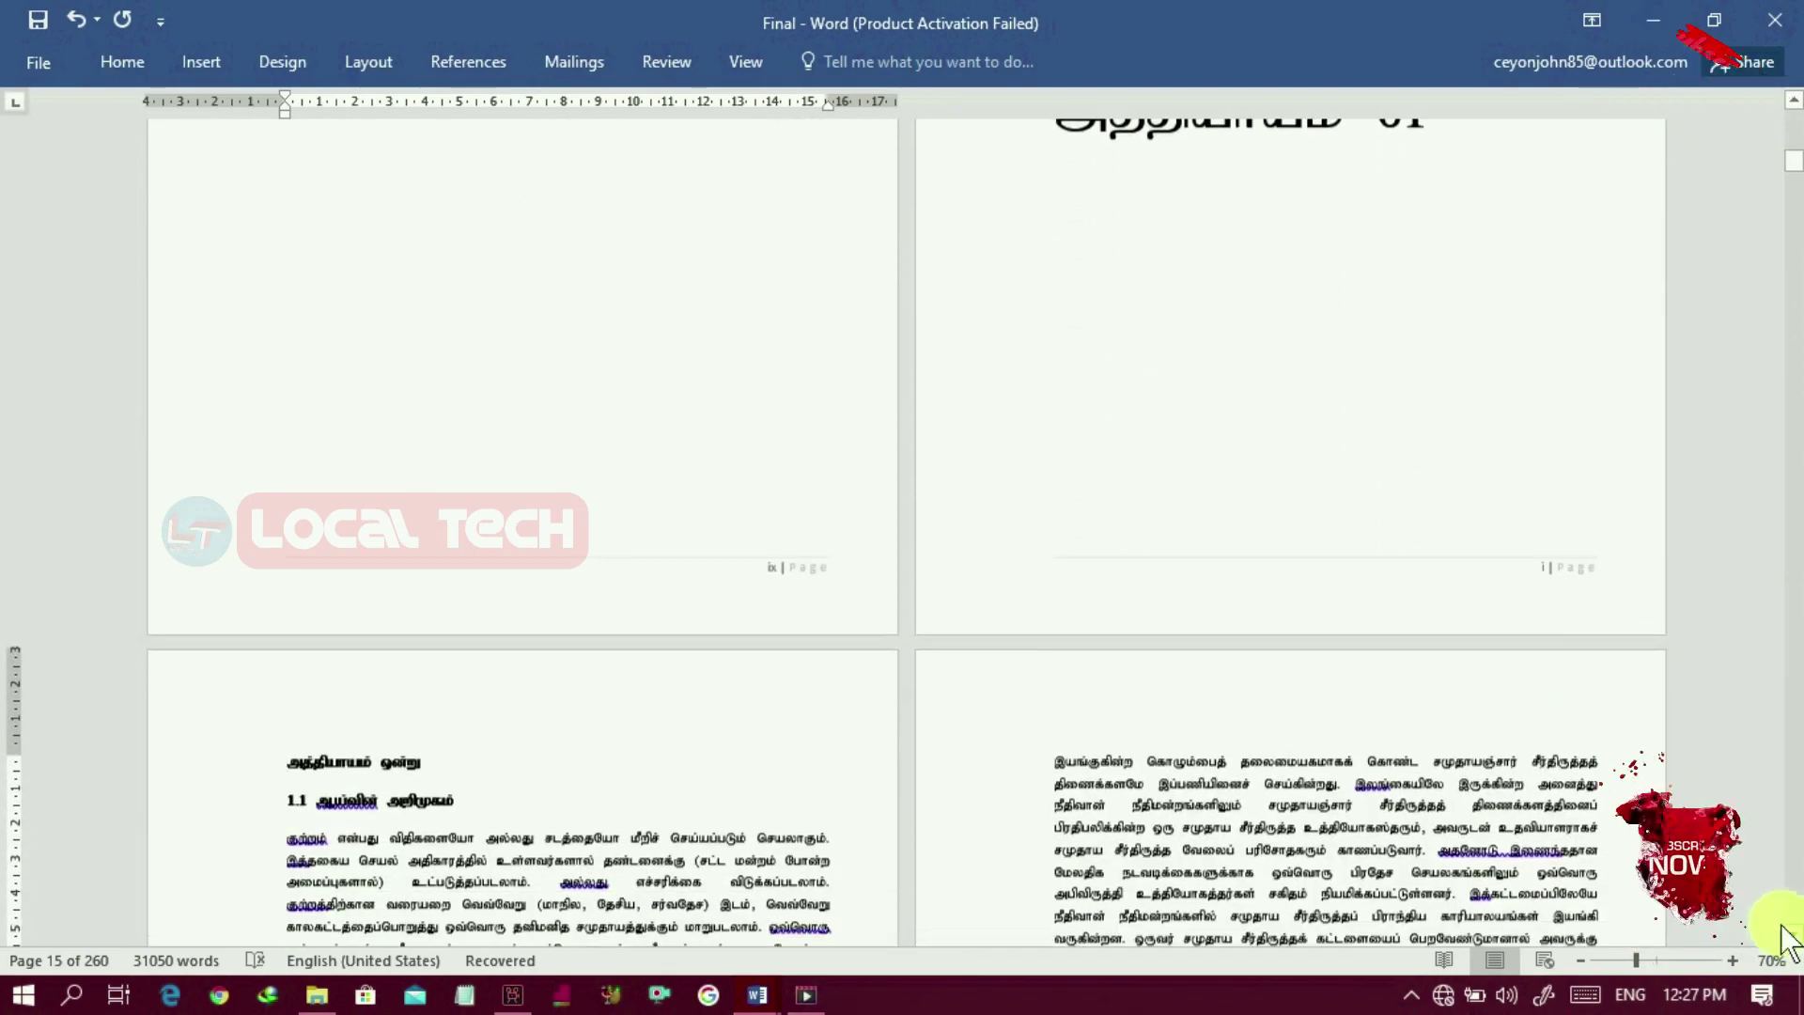
{"action": "double_click", "coordinate": [1588, 578]}
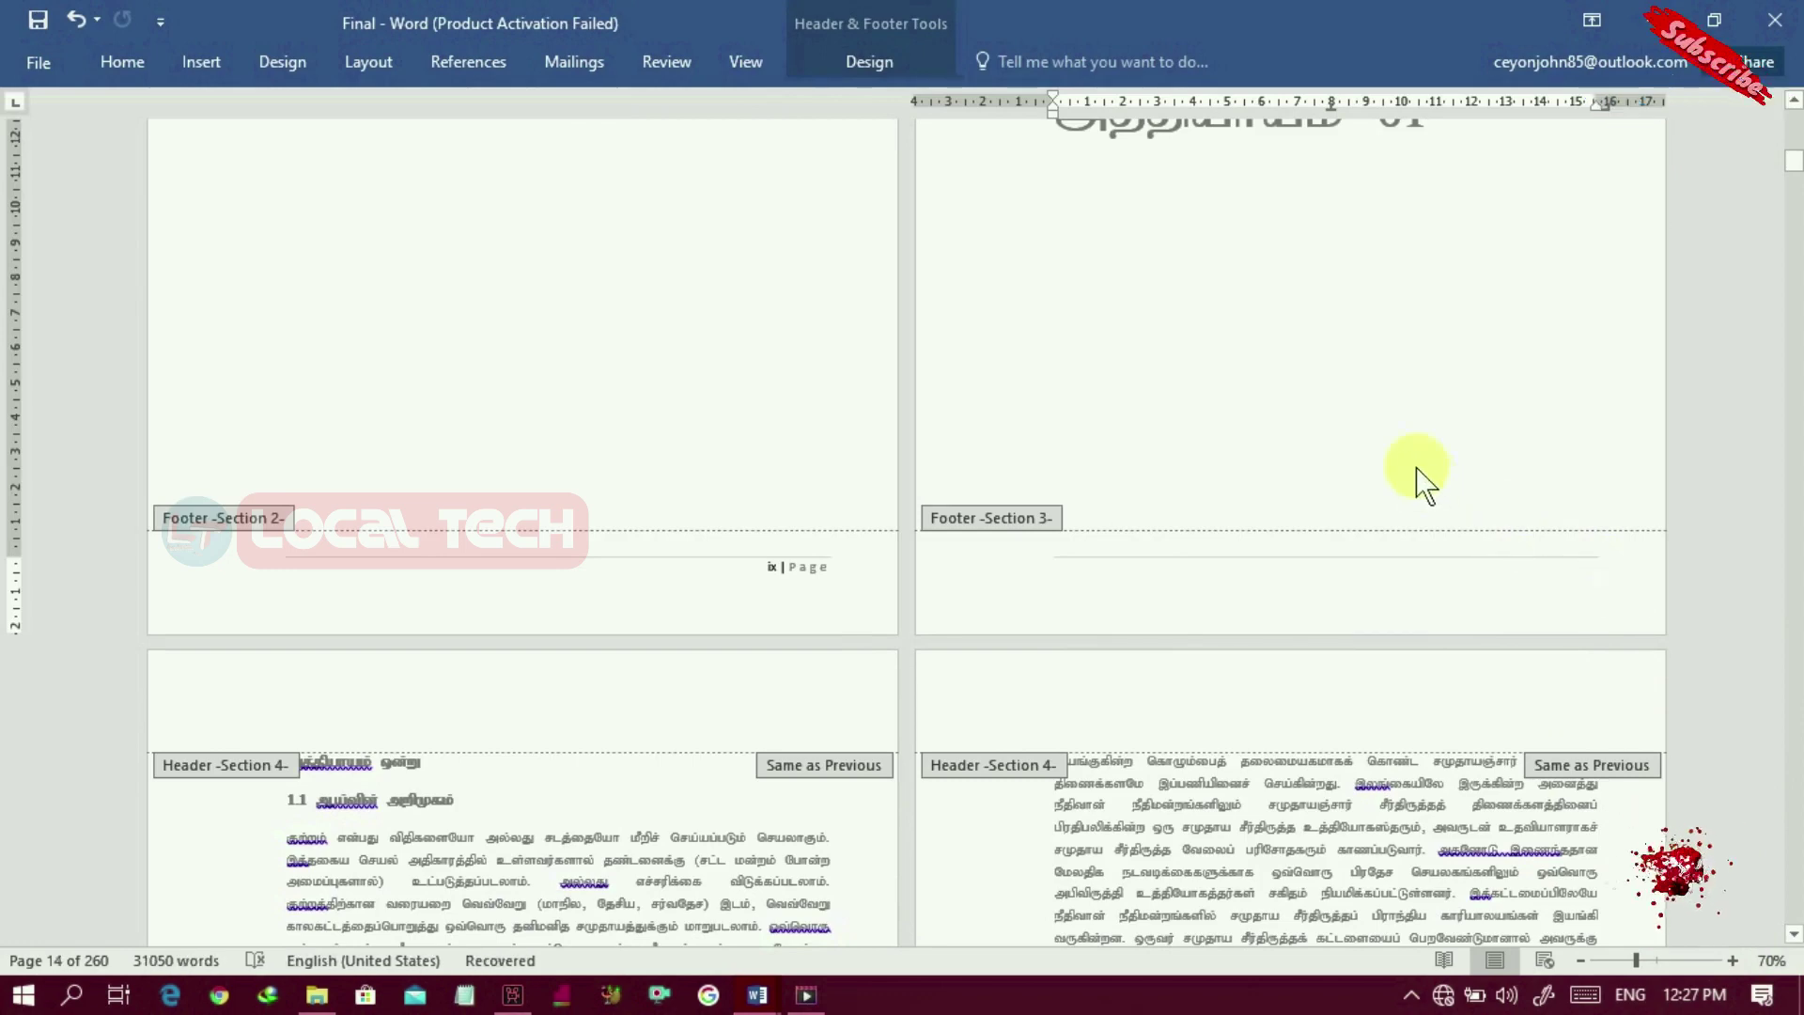
Step: Return to the document body and review the page numbers from the Chapter 01 divider through the first pages of Chapter 02
{"action": "double_click", "coordinate": [1359, 414]}
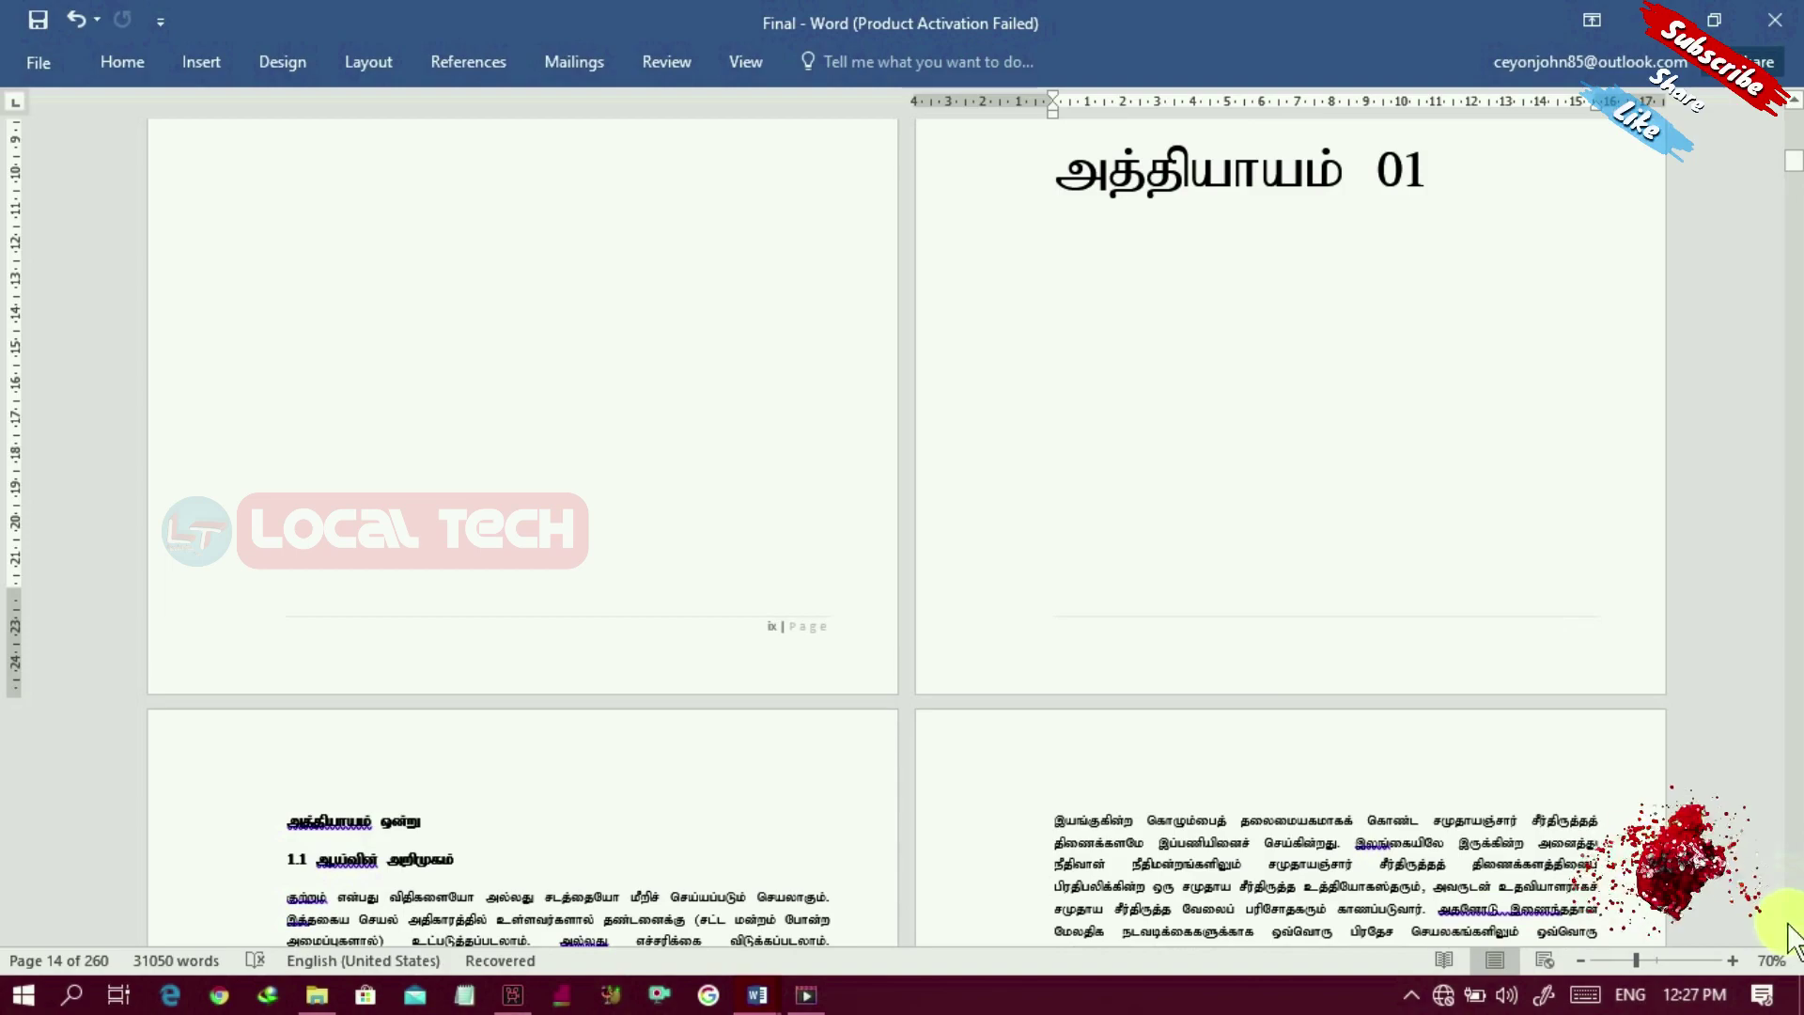
{"action": "scroll", "coordinate": [1791, 940], "scroll_direction": "down", "scroll_amount": 4}
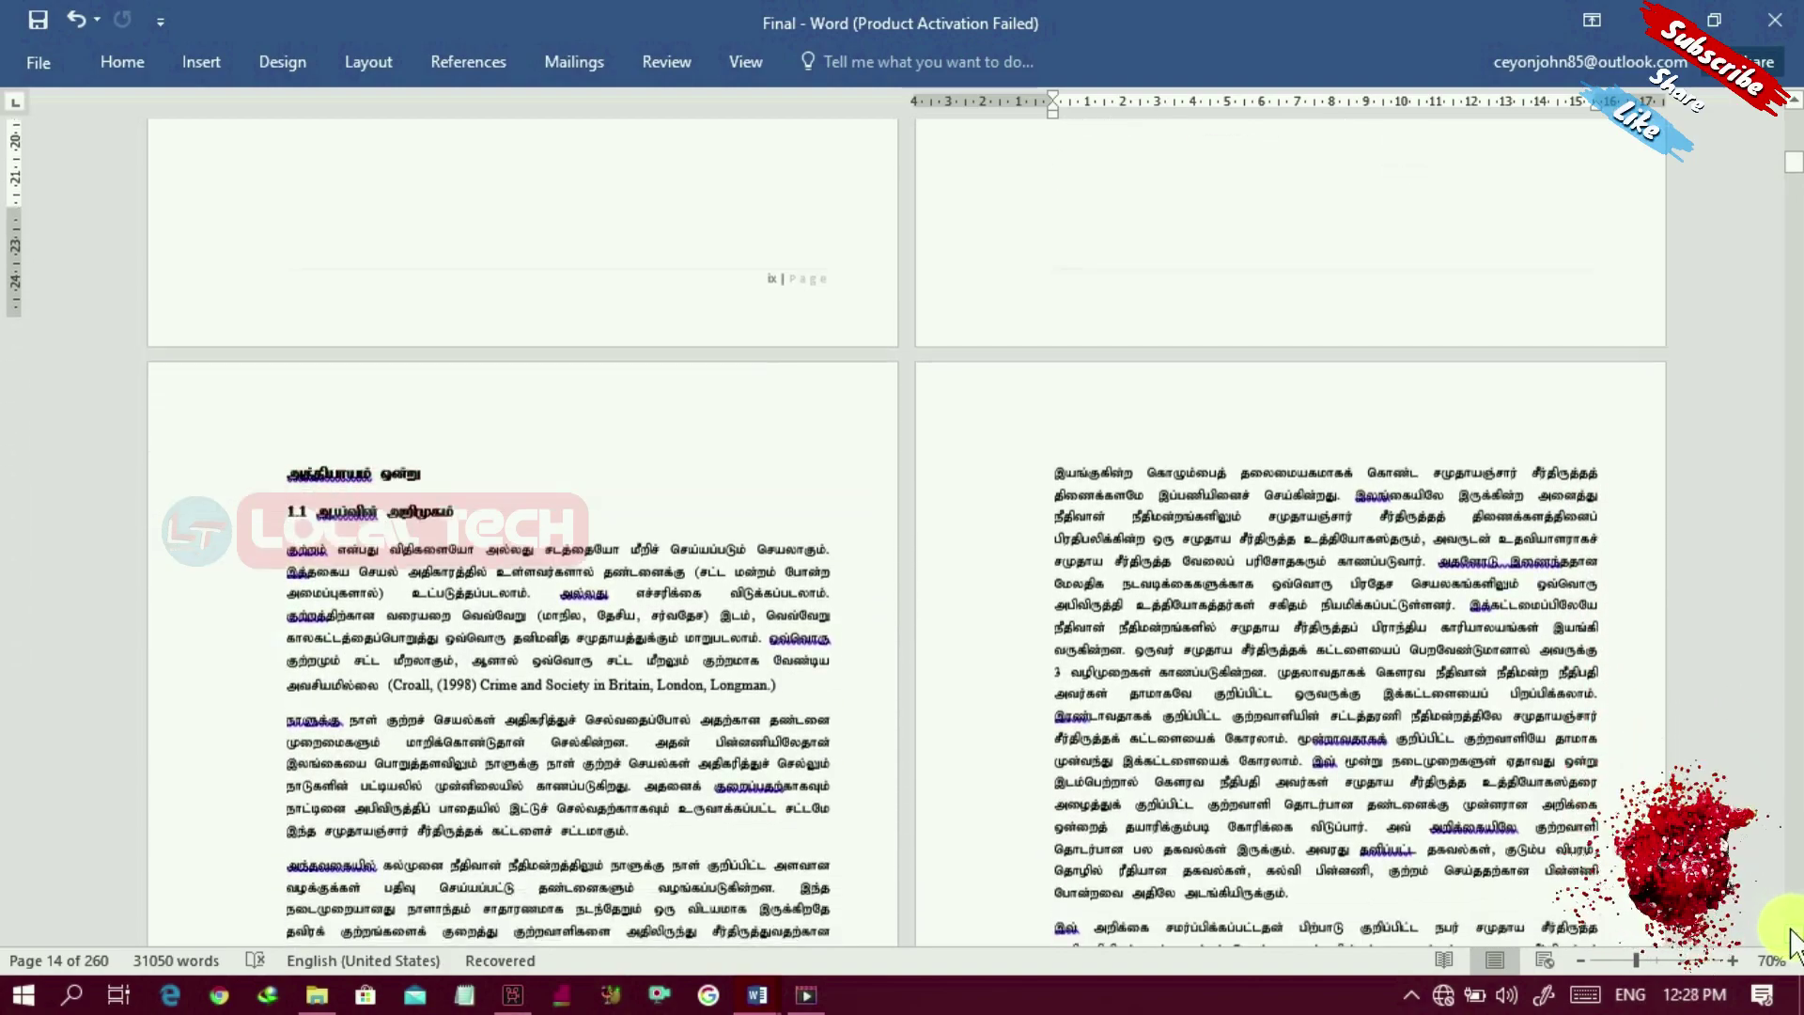
{"action": "scroll", "coordinate": [1791, 940], "scroll_direction": "down", "scroll_amount": 4}
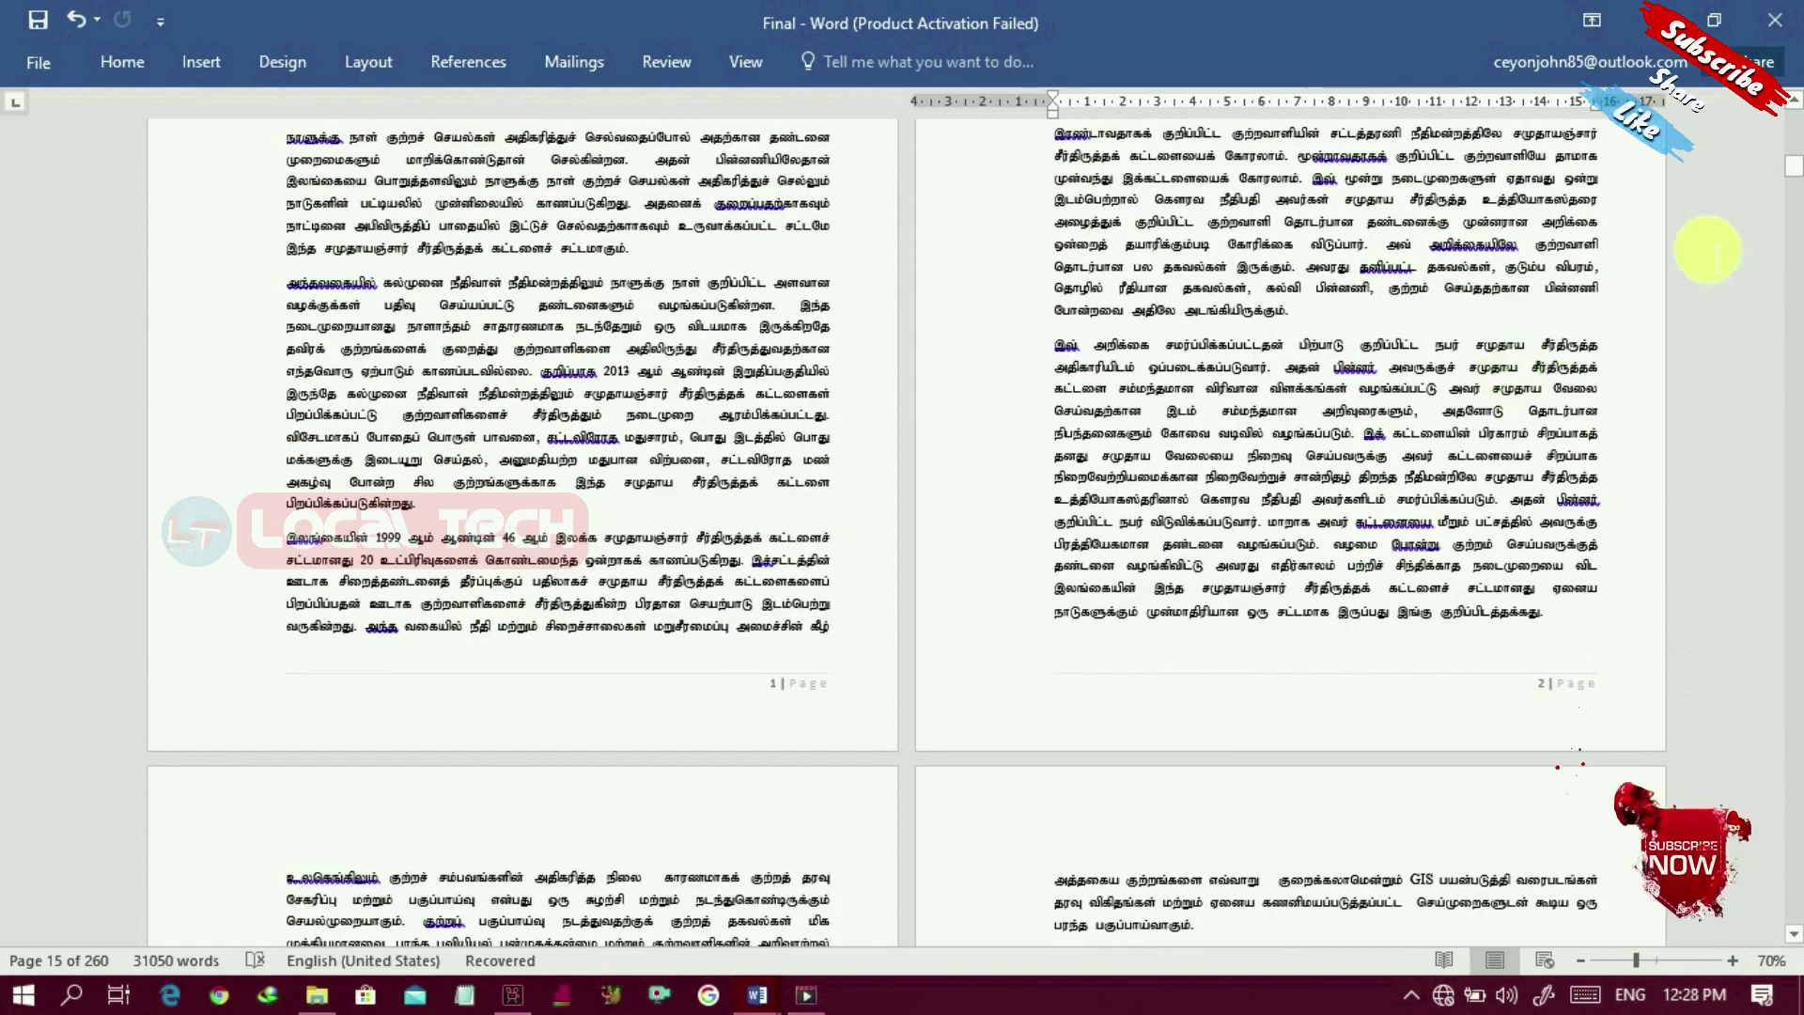
{"action": "scroll", "coordinate": [874, 448], "scroll_direction": "up", "scroll_amount": 5}
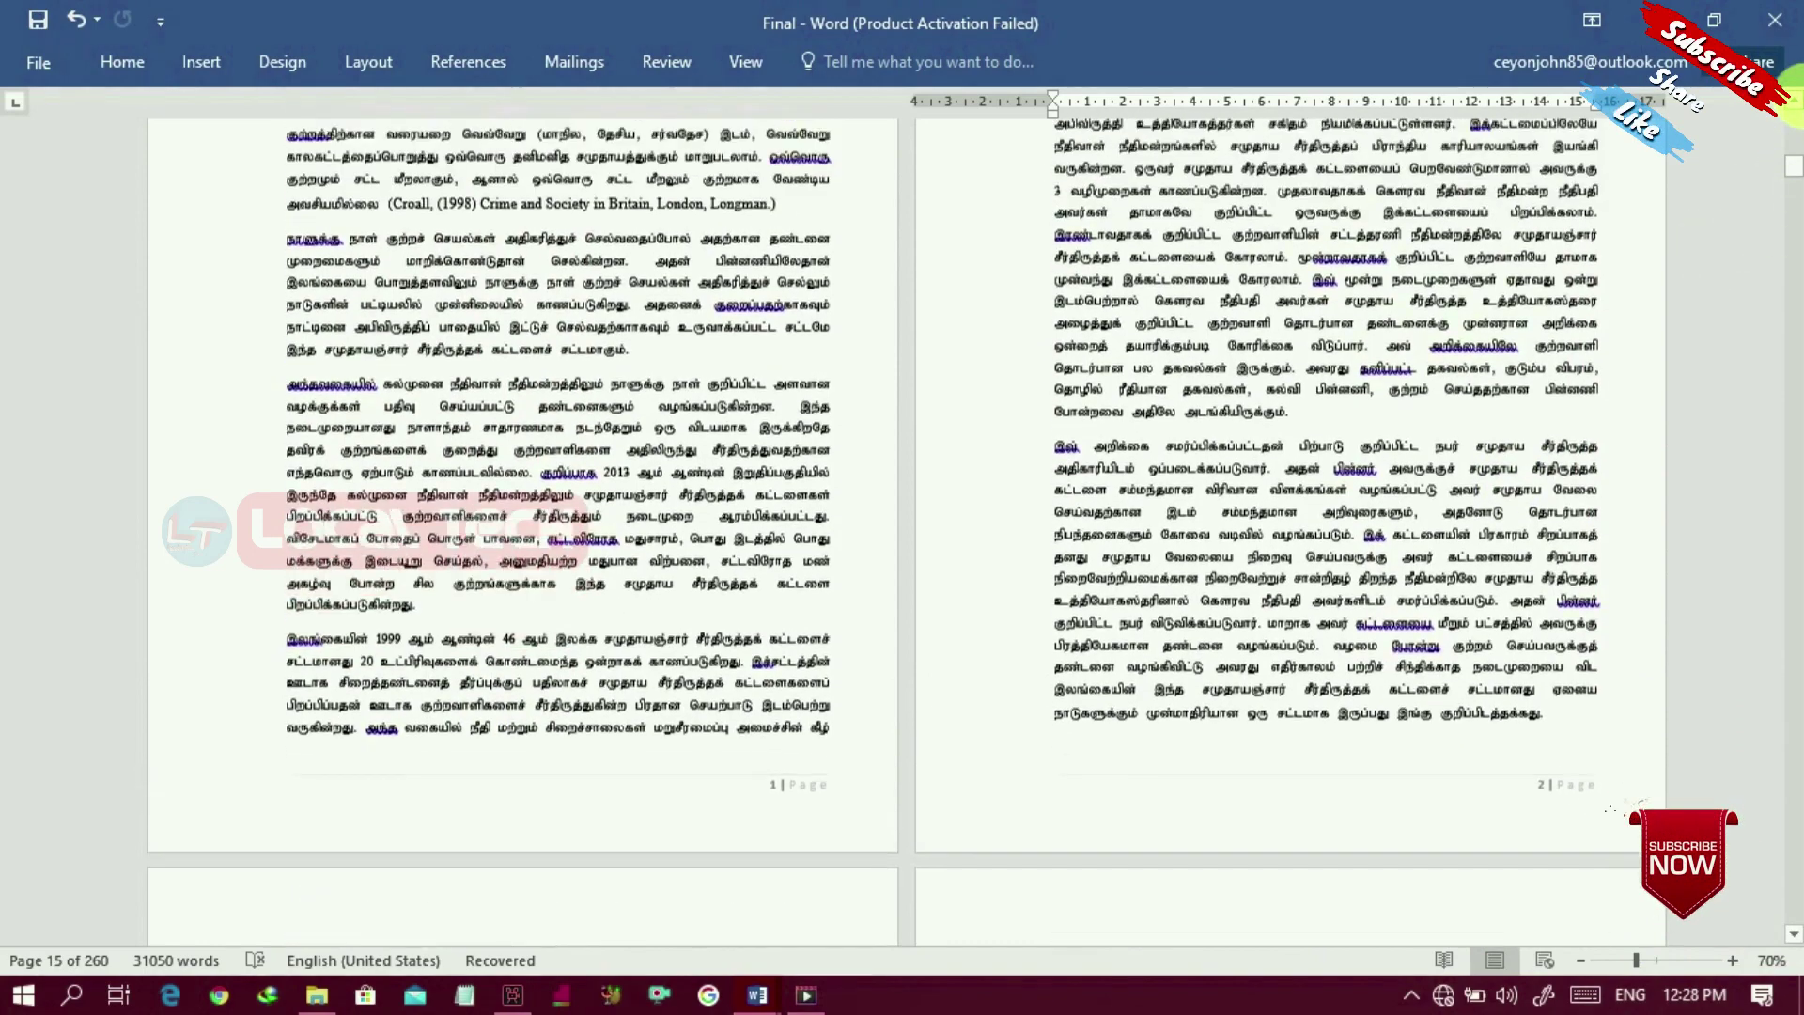
{"action": "scroll", "coordinate": [892, 466], "scroll_direction": "up", "scroll_amount": 4}
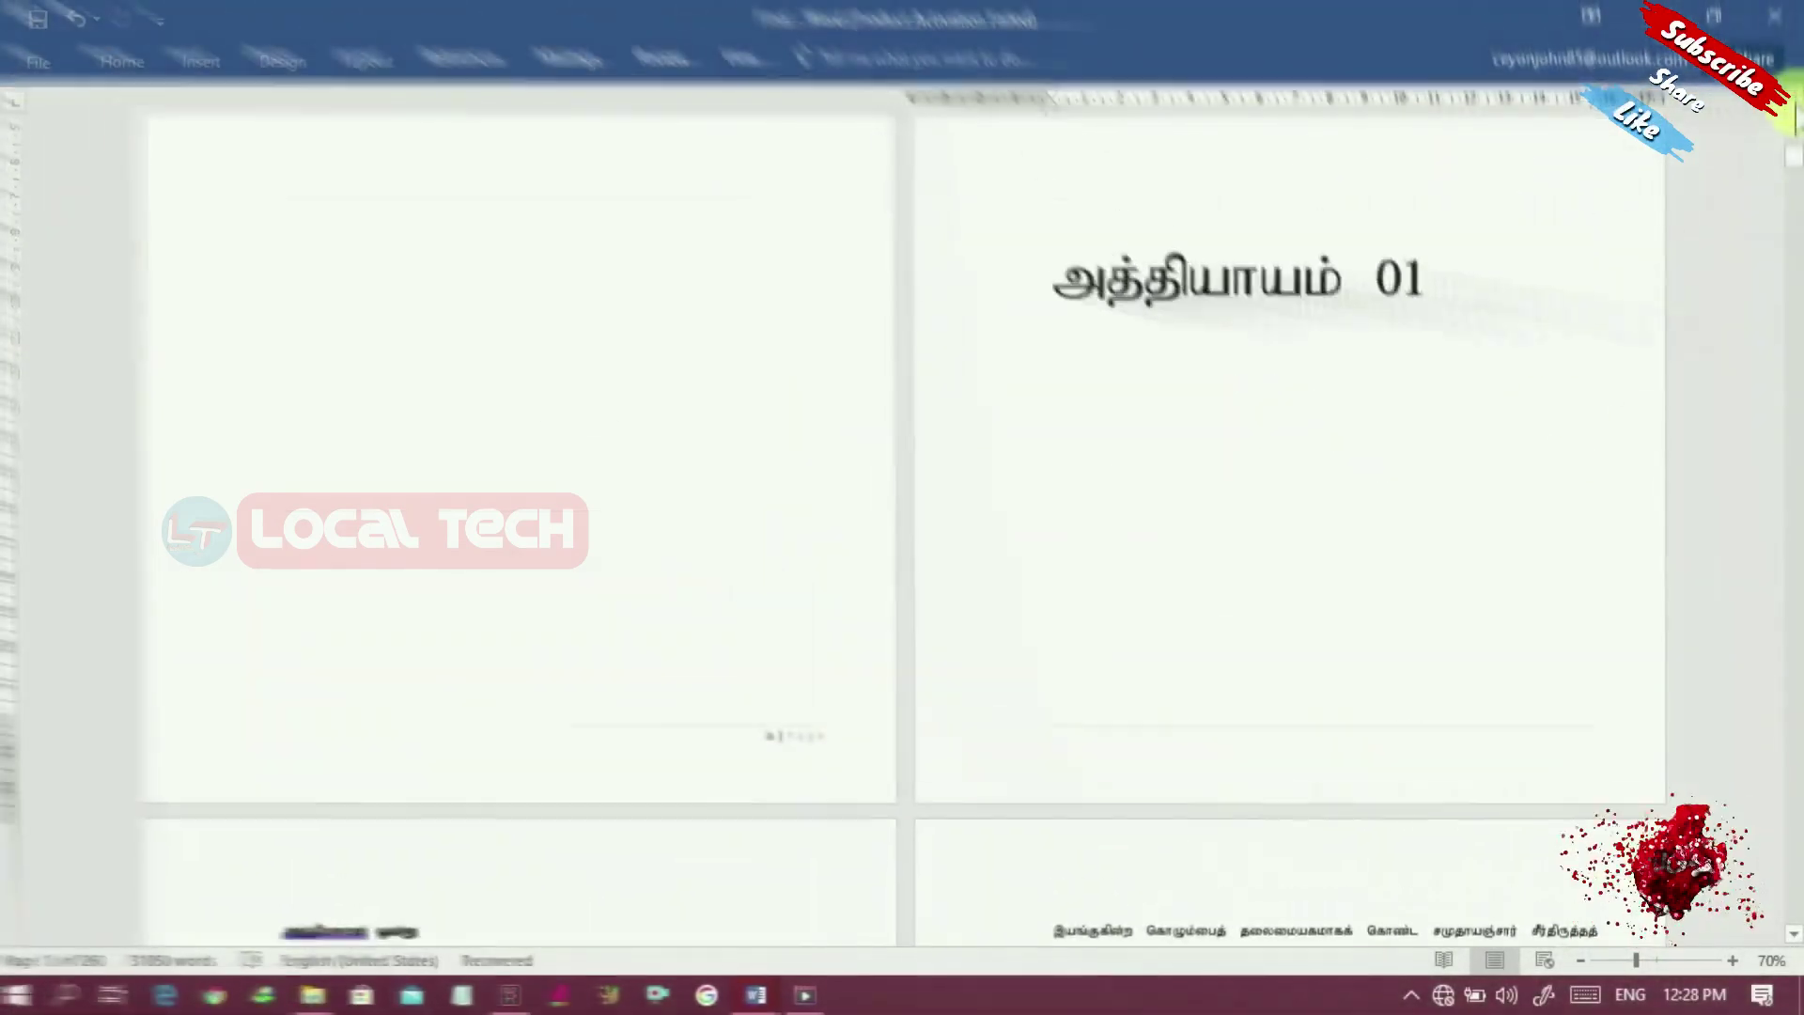
{"action": "left_click_drag", "start_coordinate": [1790, 225], "coordinate": [1795, 319]}
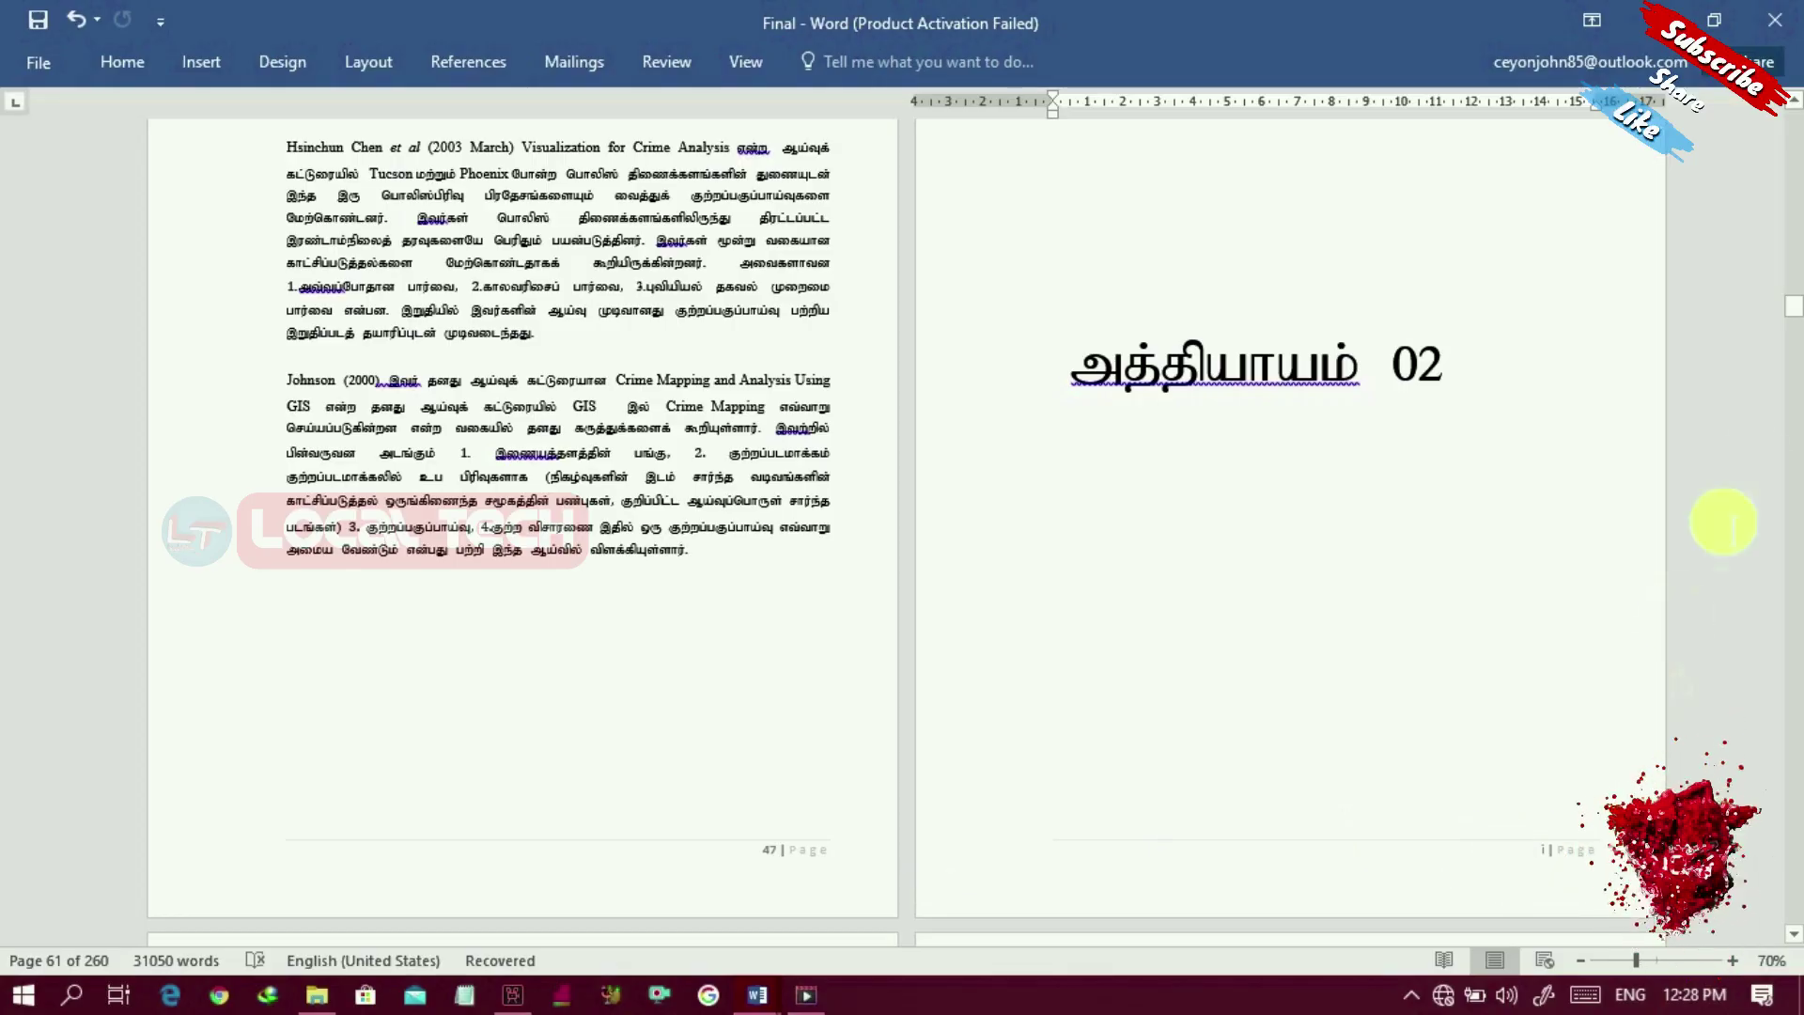
{"action": "left_click_drag", "start_coordinate": [1796, 315], "coordinate": [1795, 319]}
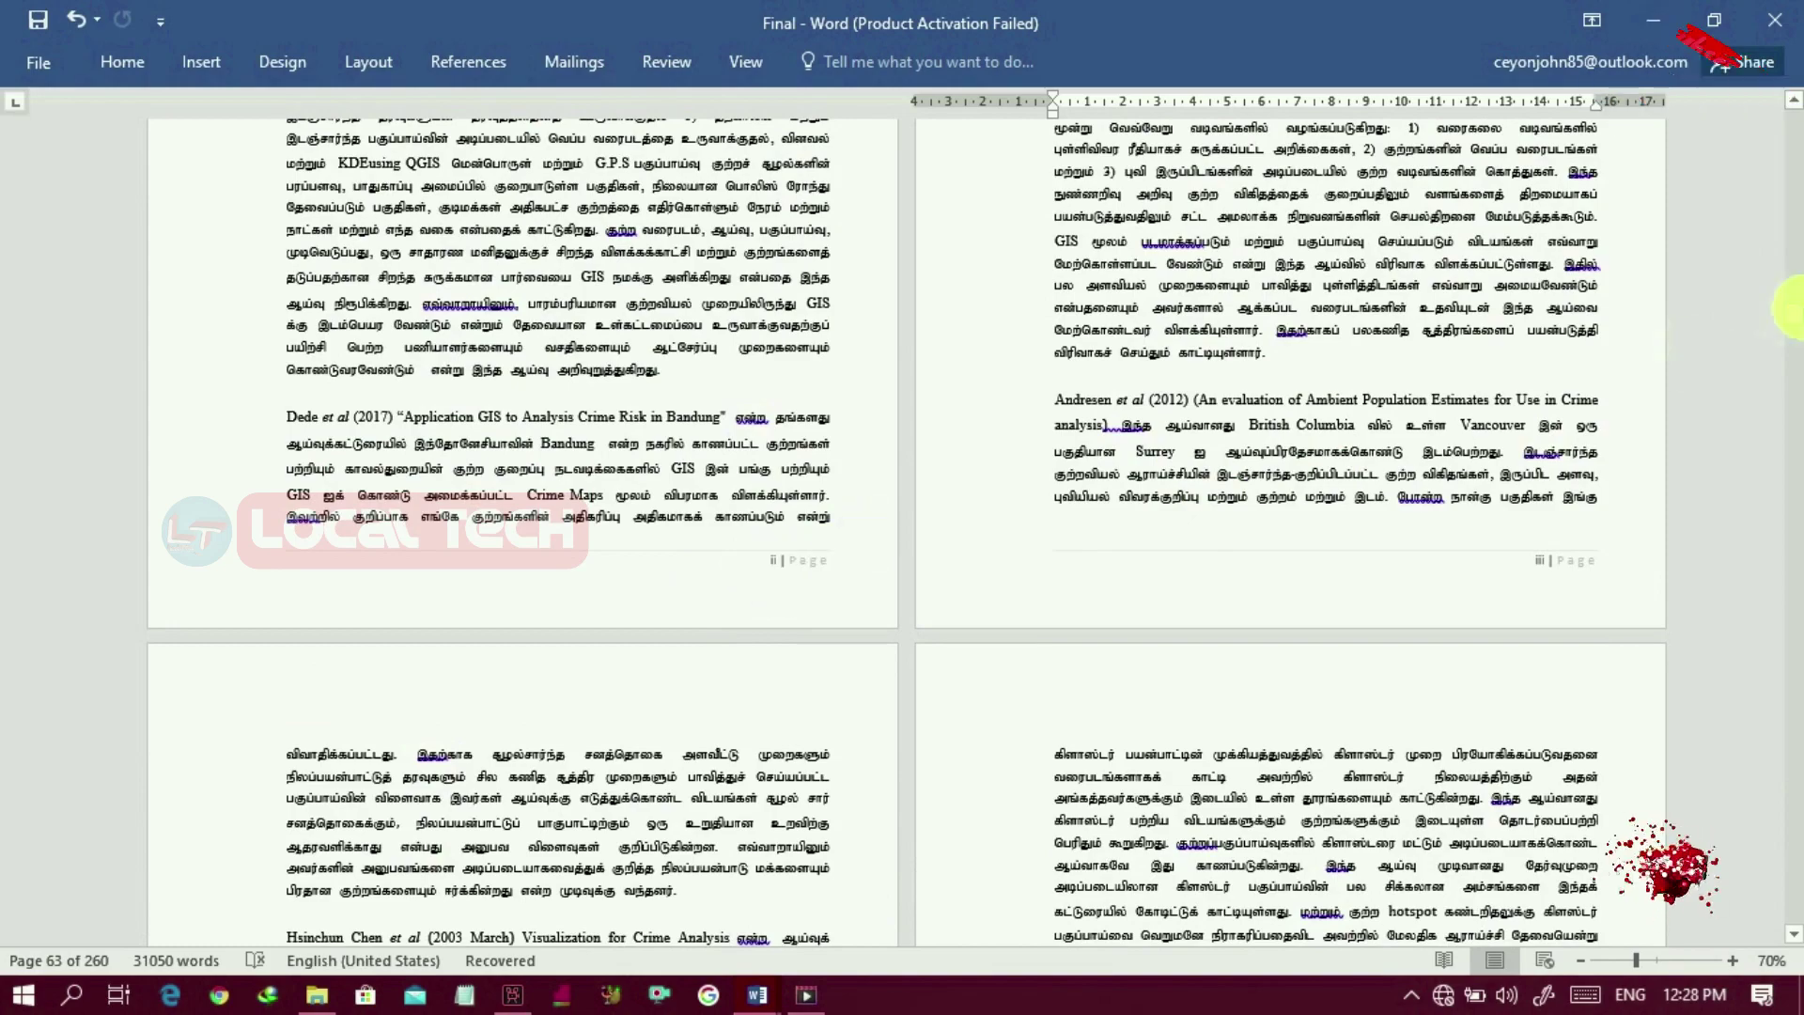
{"action": "left_click_drag", "start_coordinate": [1796, 315], "coordinate": [1796, 308]}
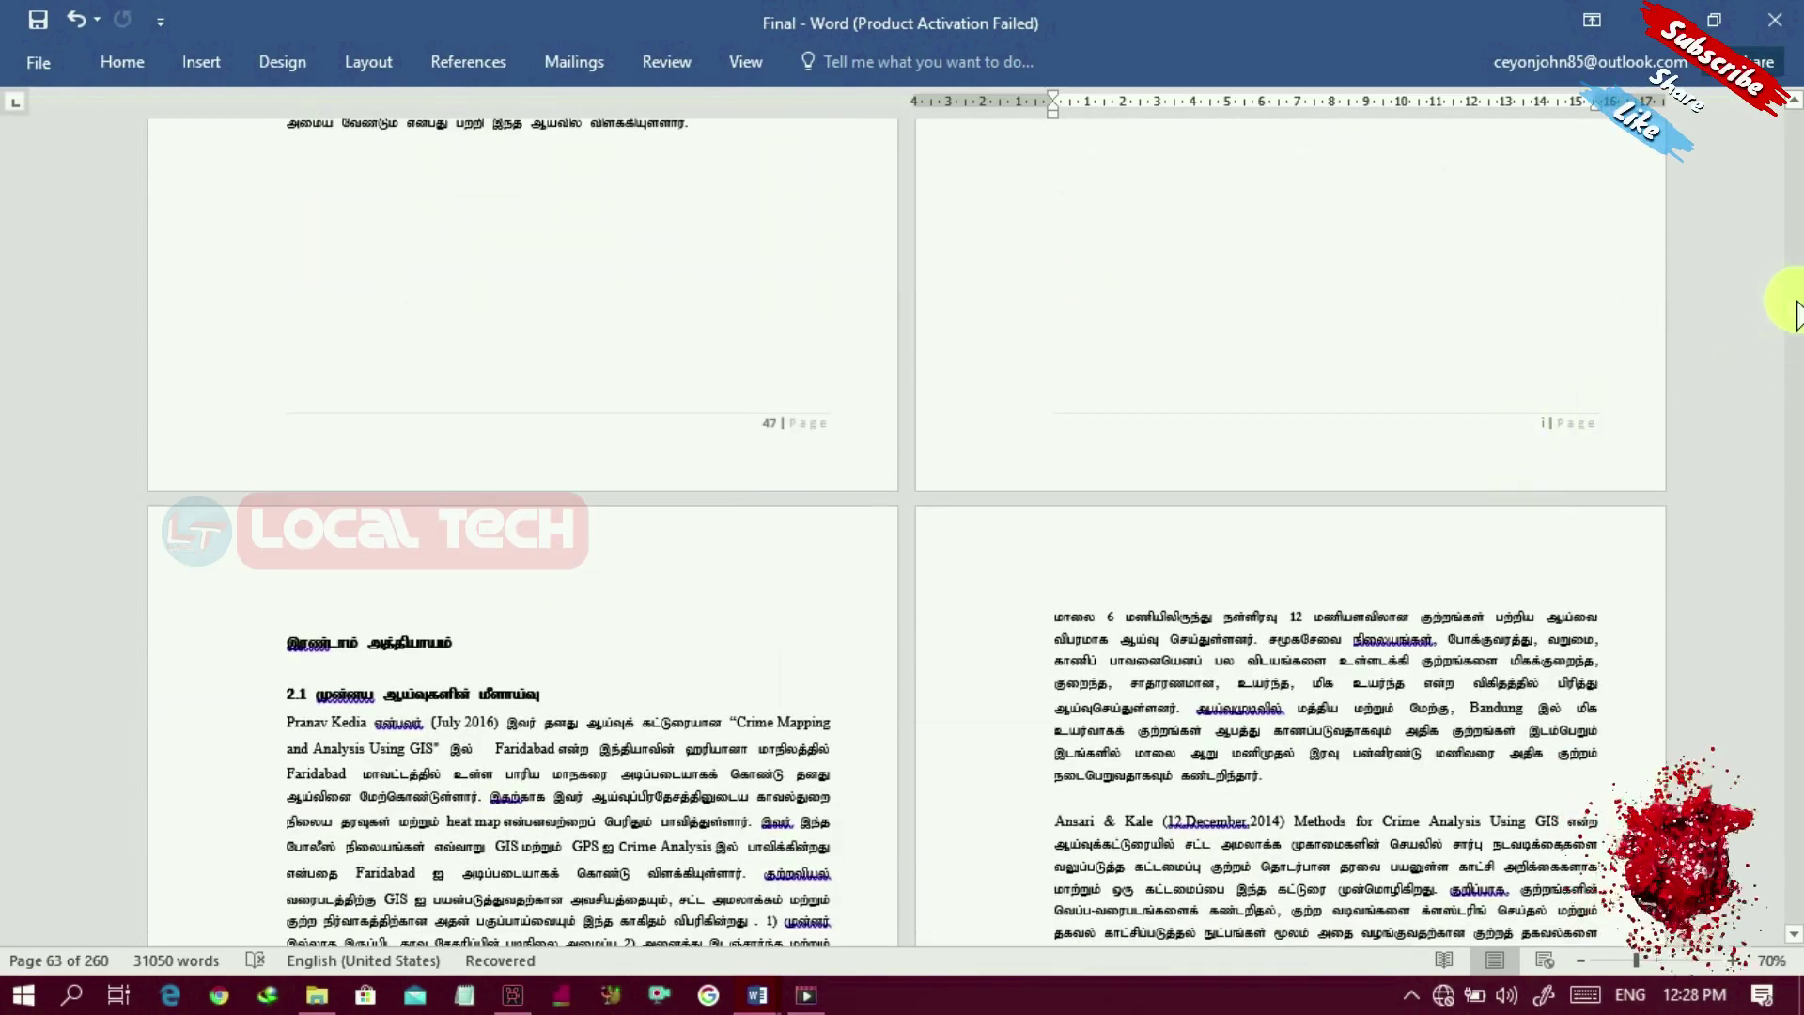
{"action": "left_click_drag", "start_coordinate": [1796, 308], "coordinate": [1795, 306]}
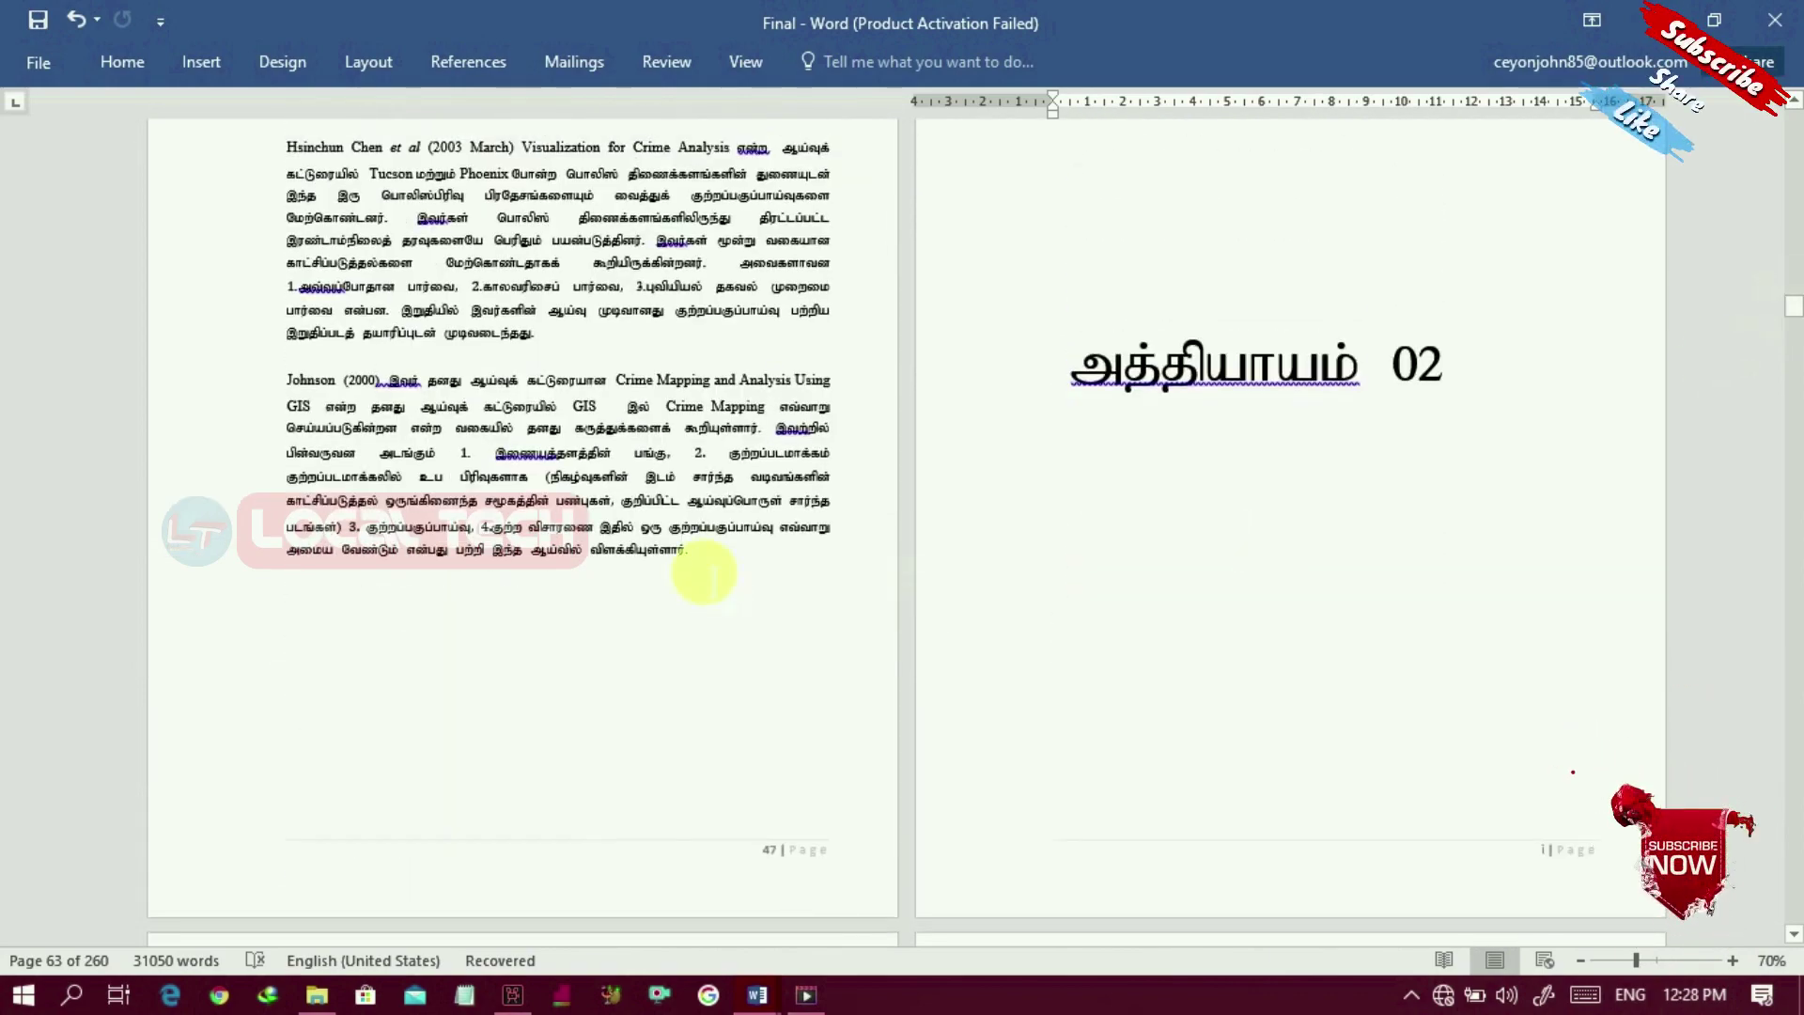
Step: Insert a Next Page section break at the end of the last Chapter 01 paragraph, just before the Chapter 02 divider page
{"action": "left_click", "coordinate": [704, 571]}
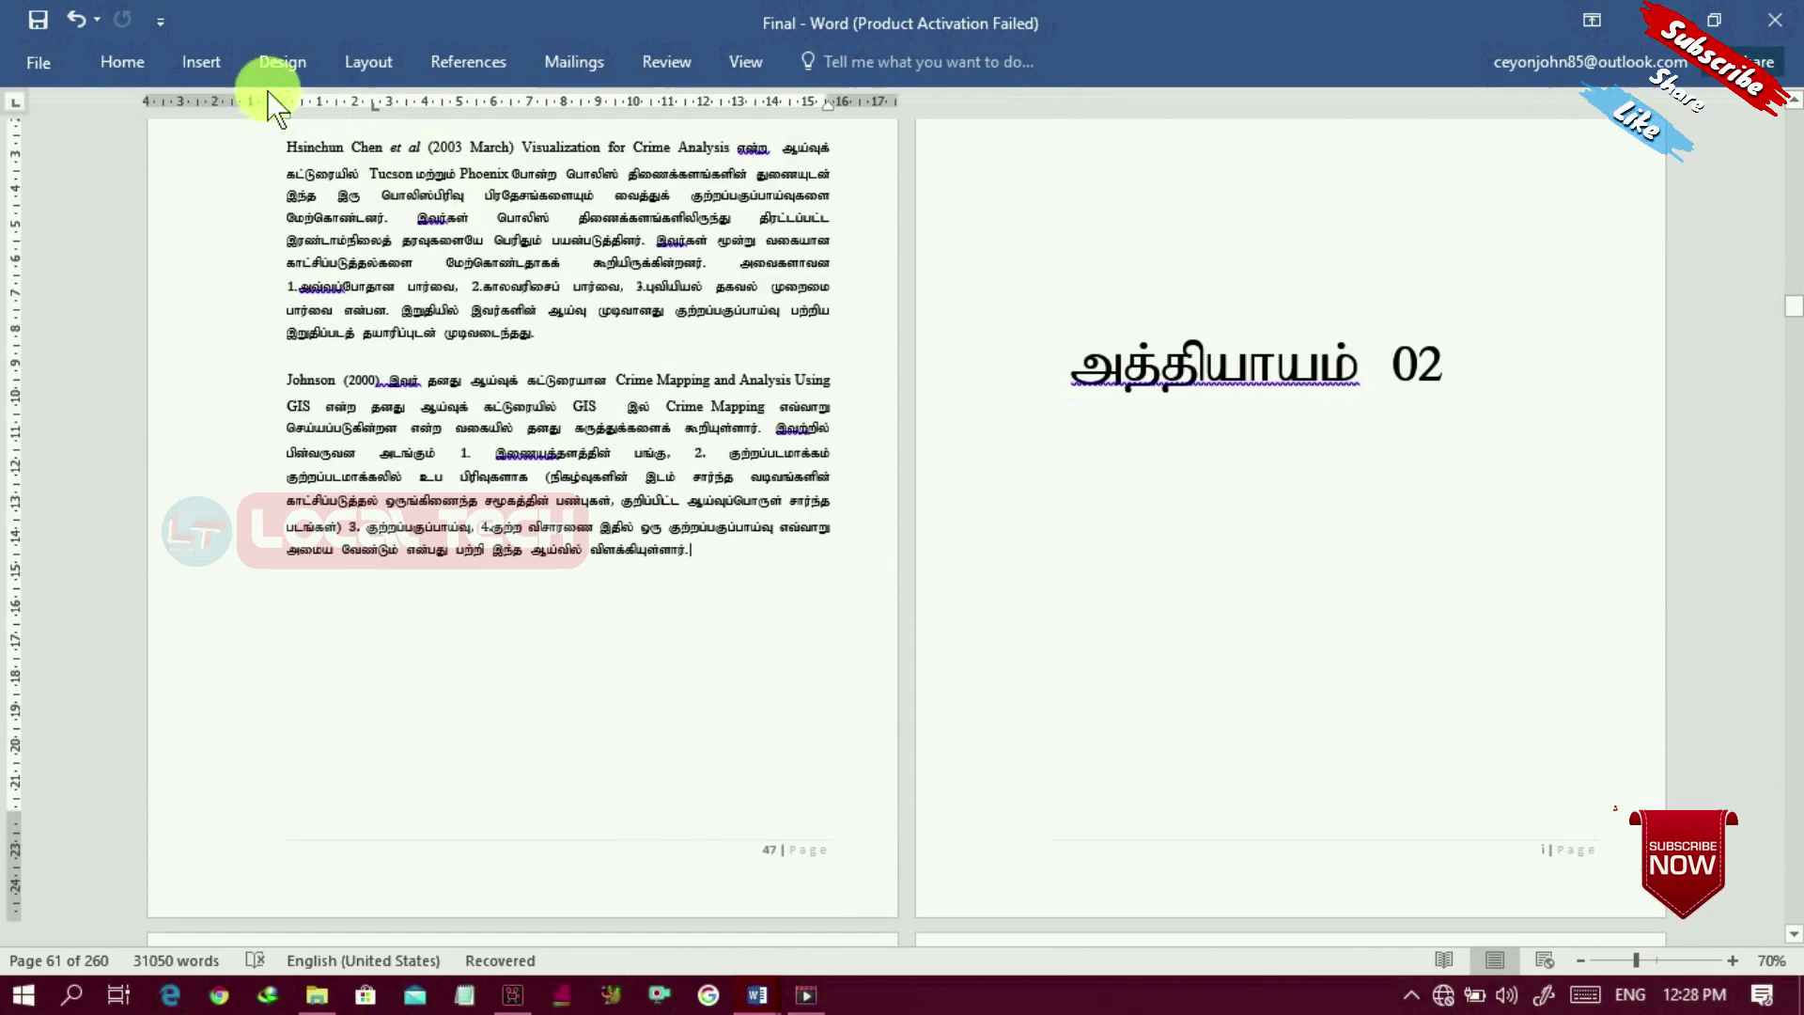
{"action": "left_click", "coordinate": [214, 60]}
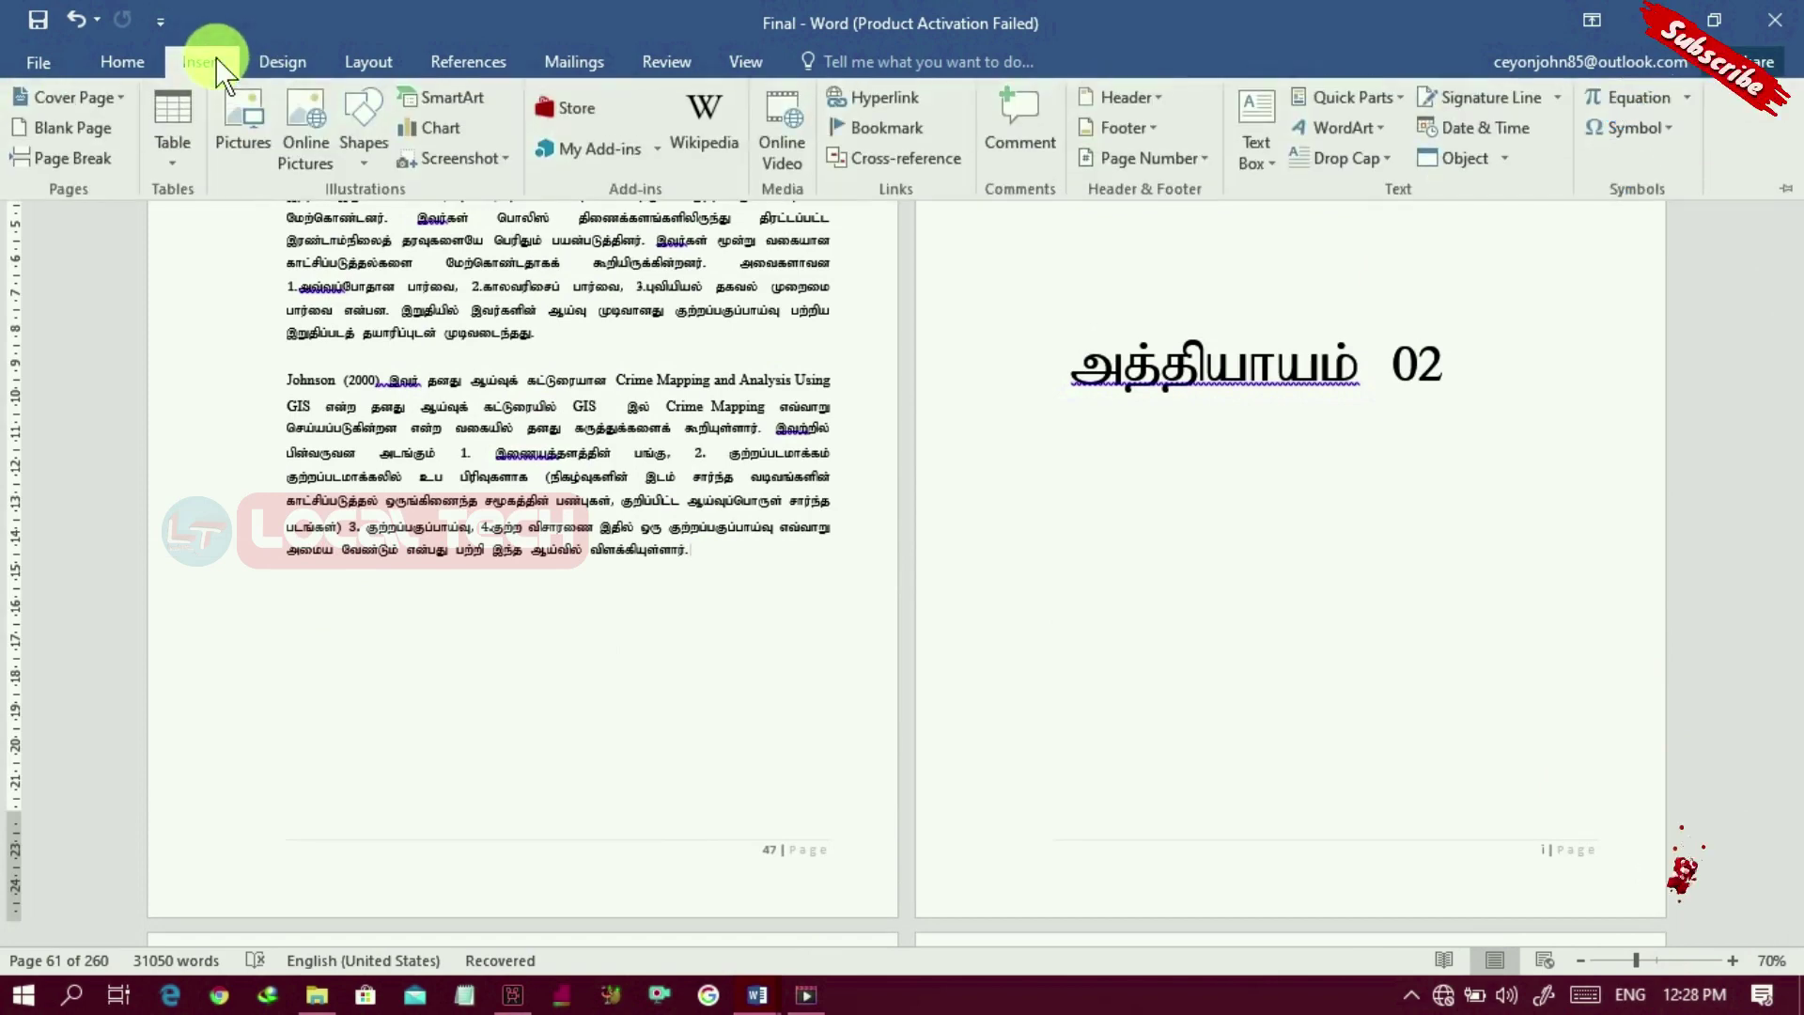
{"action": "left_click", "coordinate": [384, 60]}
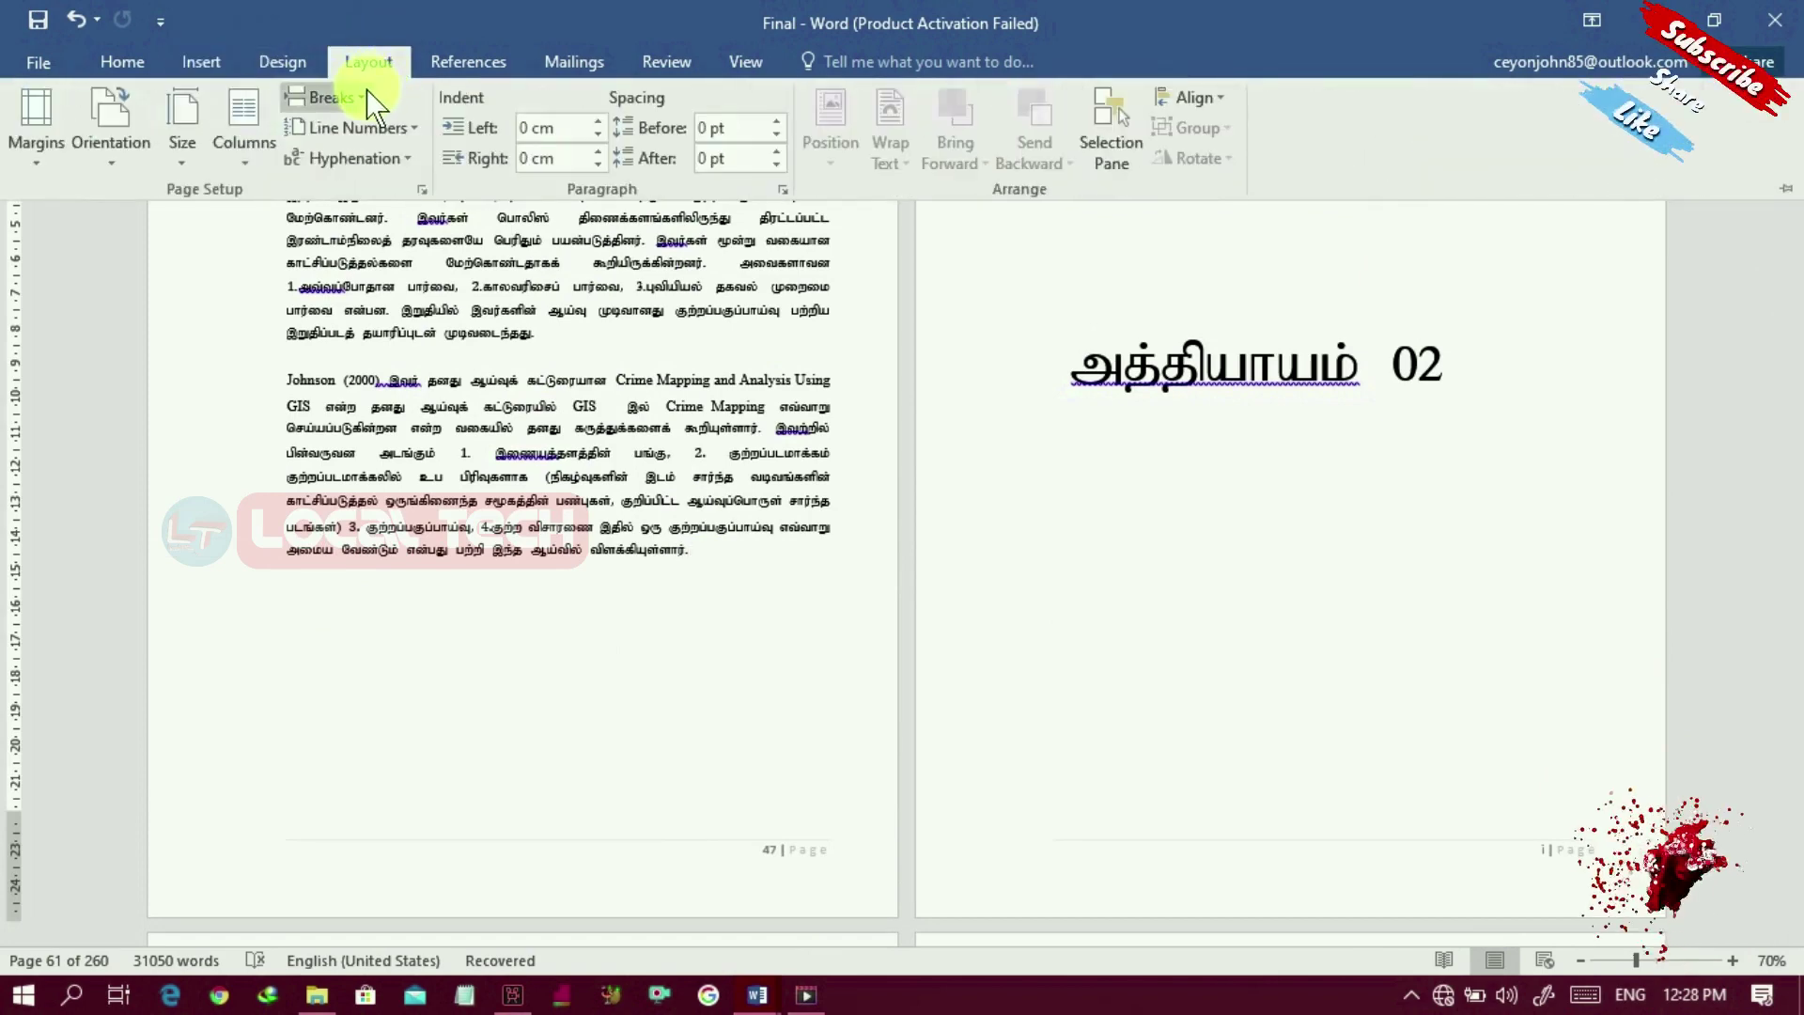
{"action": "left_click", "coordinate": [329, 97]}
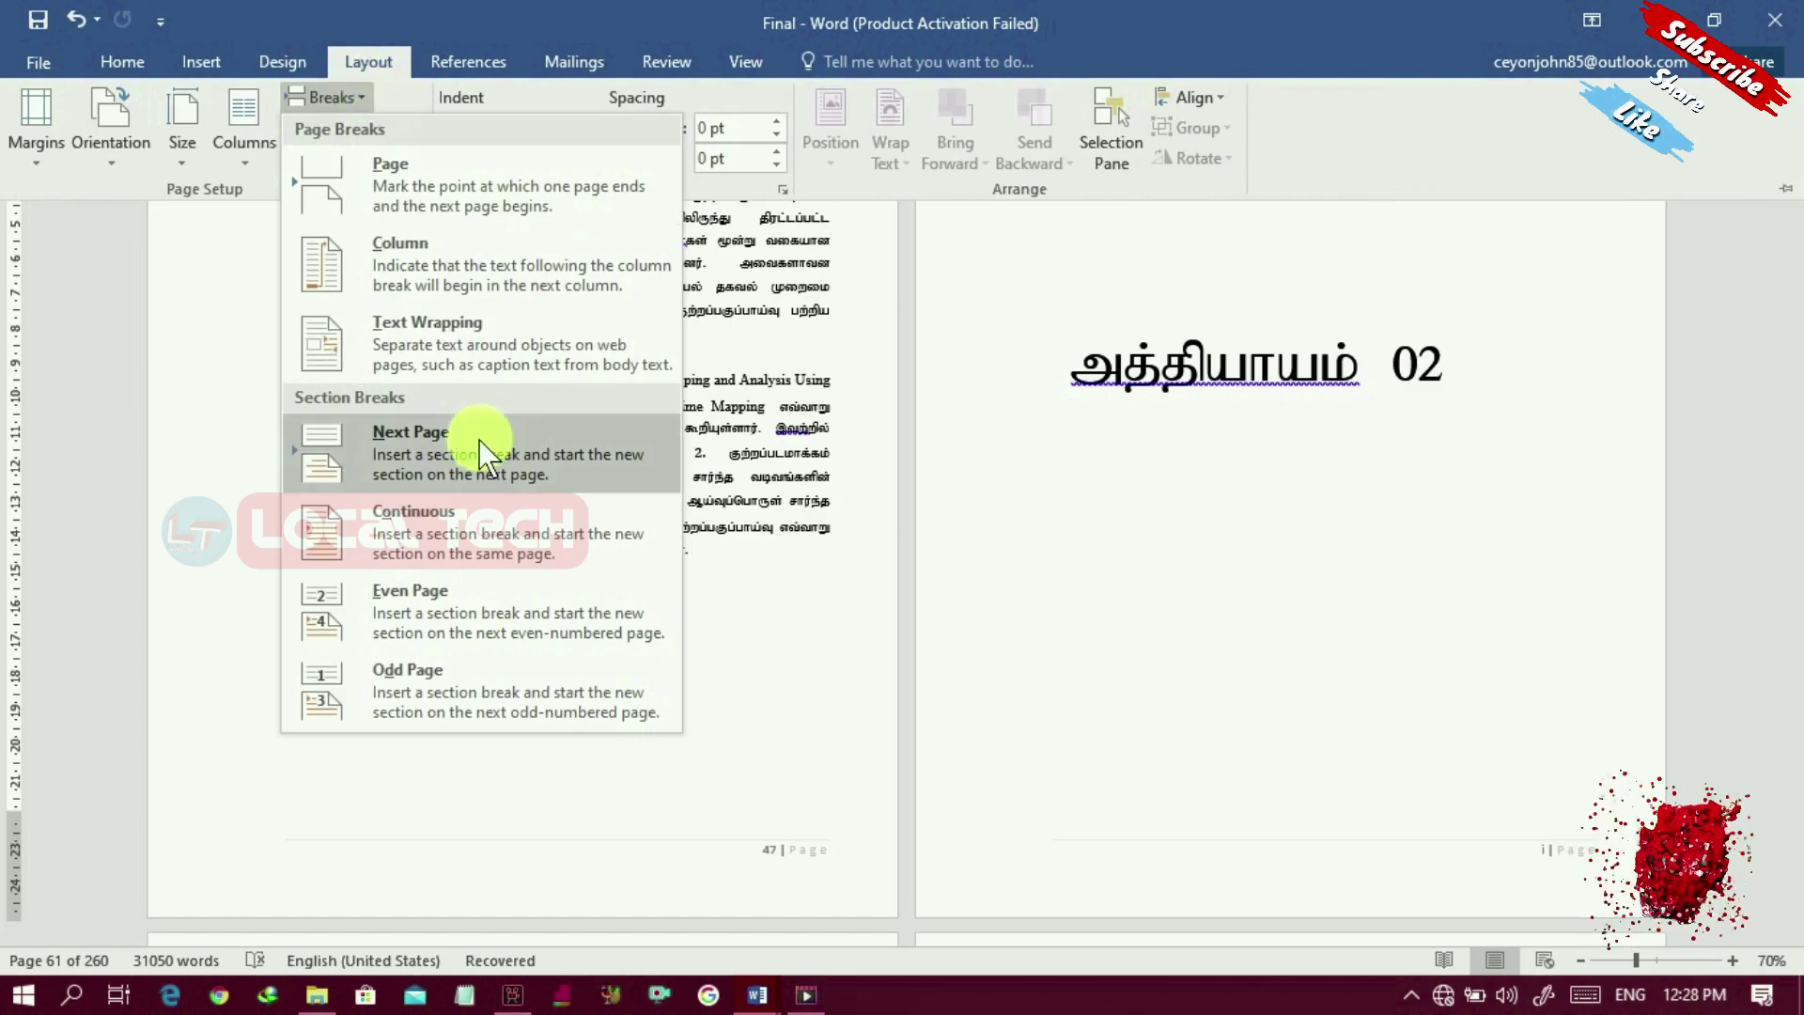
{"action": "left_click", "coordinate": [487, 470]}
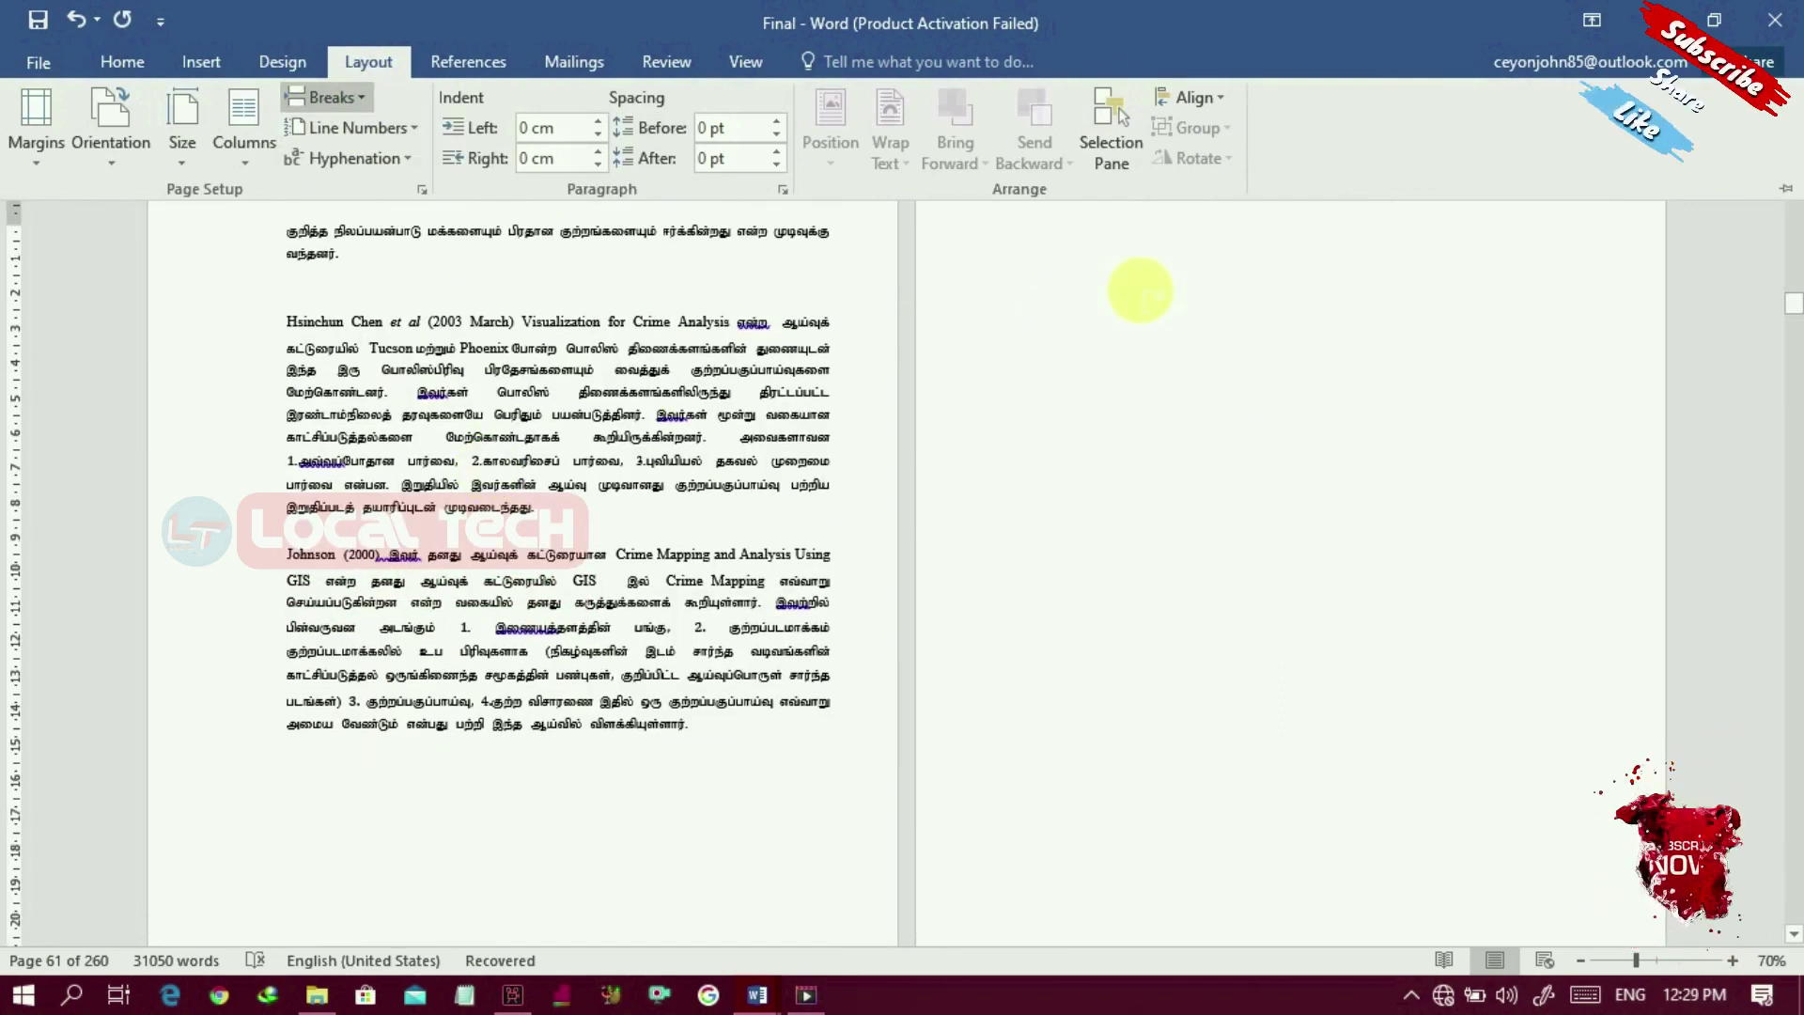
Step: Open the Section 5 footer on the page following page 47 and unlink it from the previous section
{"action": "left_click", "coordinate": [1795, 319]}
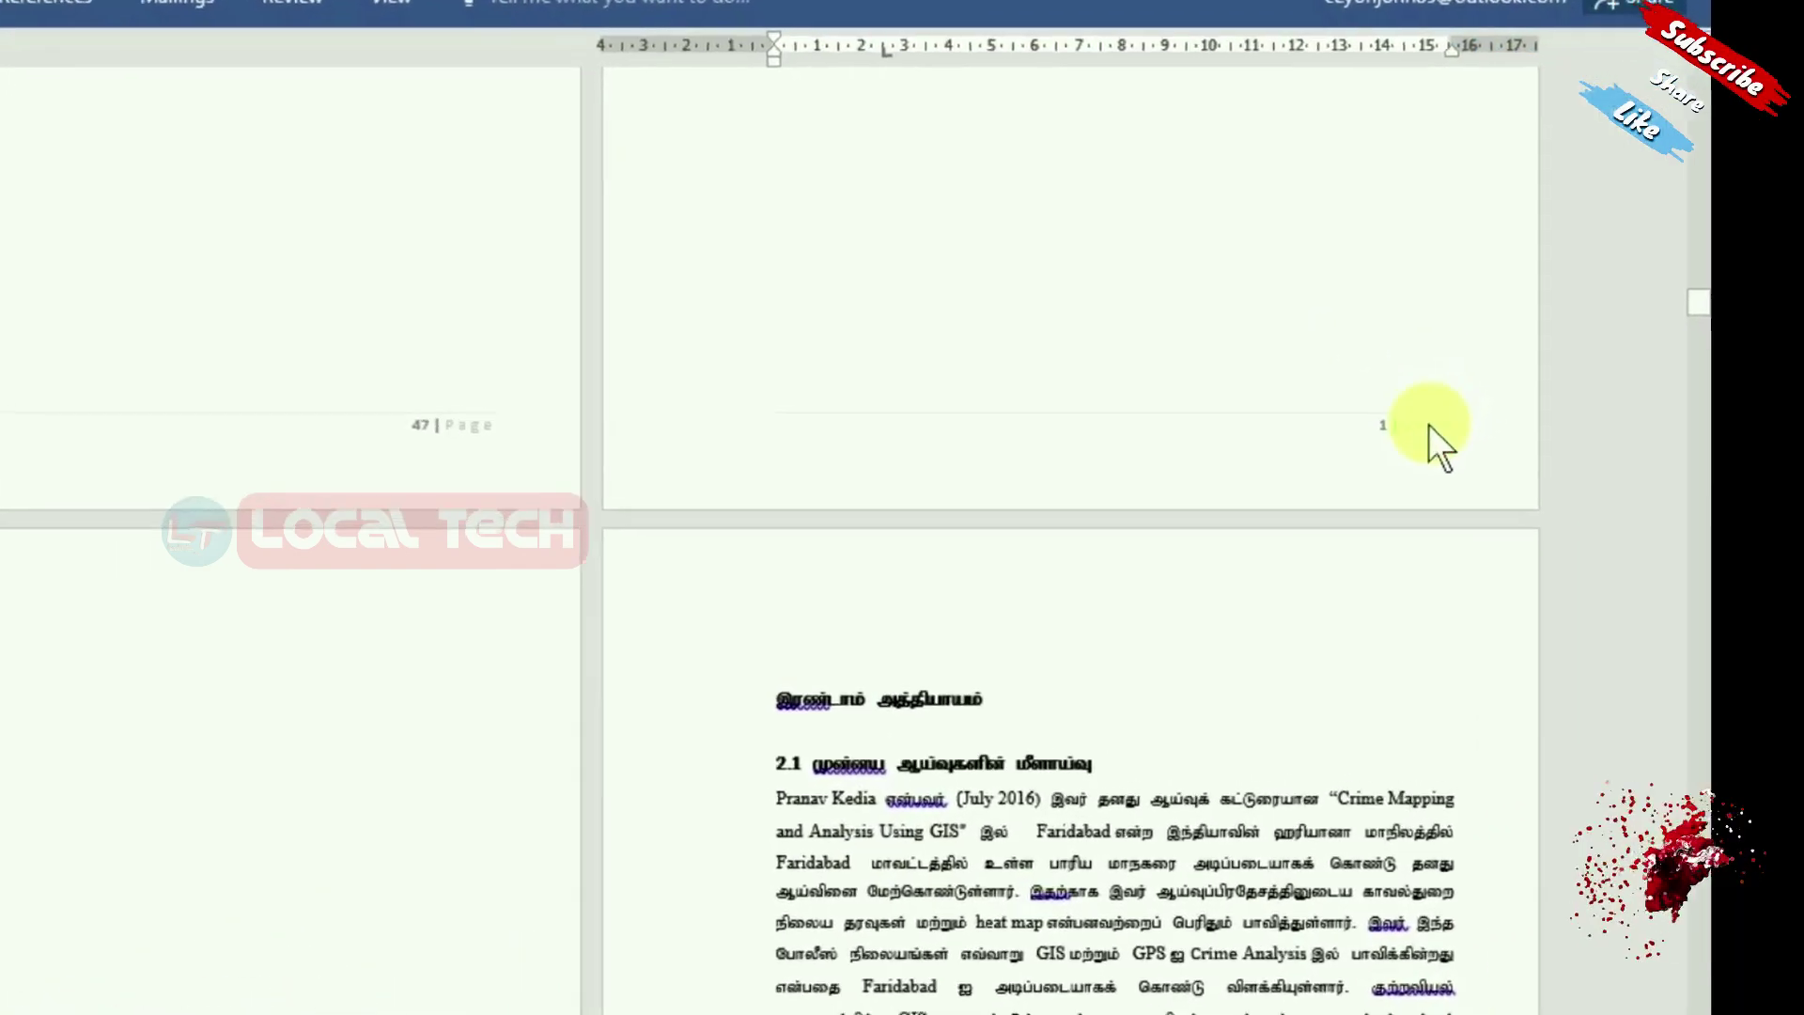
{"action": "double_click", "coordinate": [1584, 413]}
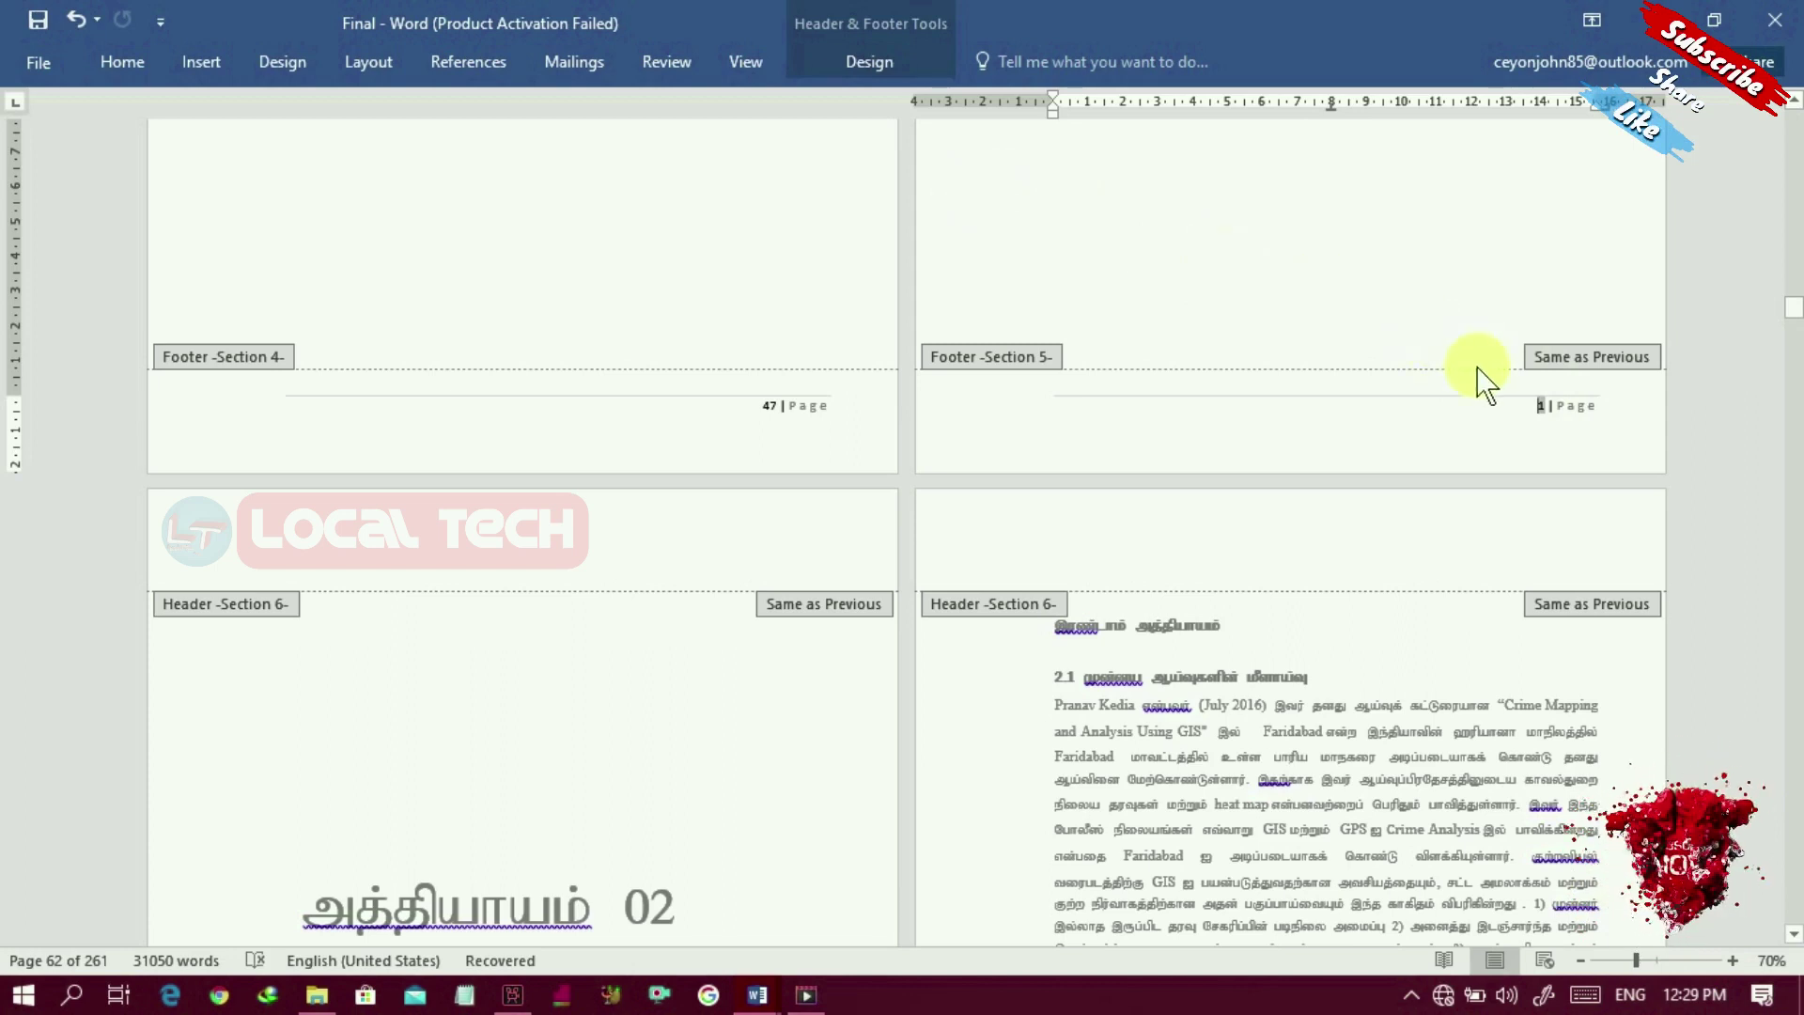
{"action": "left_click", "coordinate": [908, 59]}
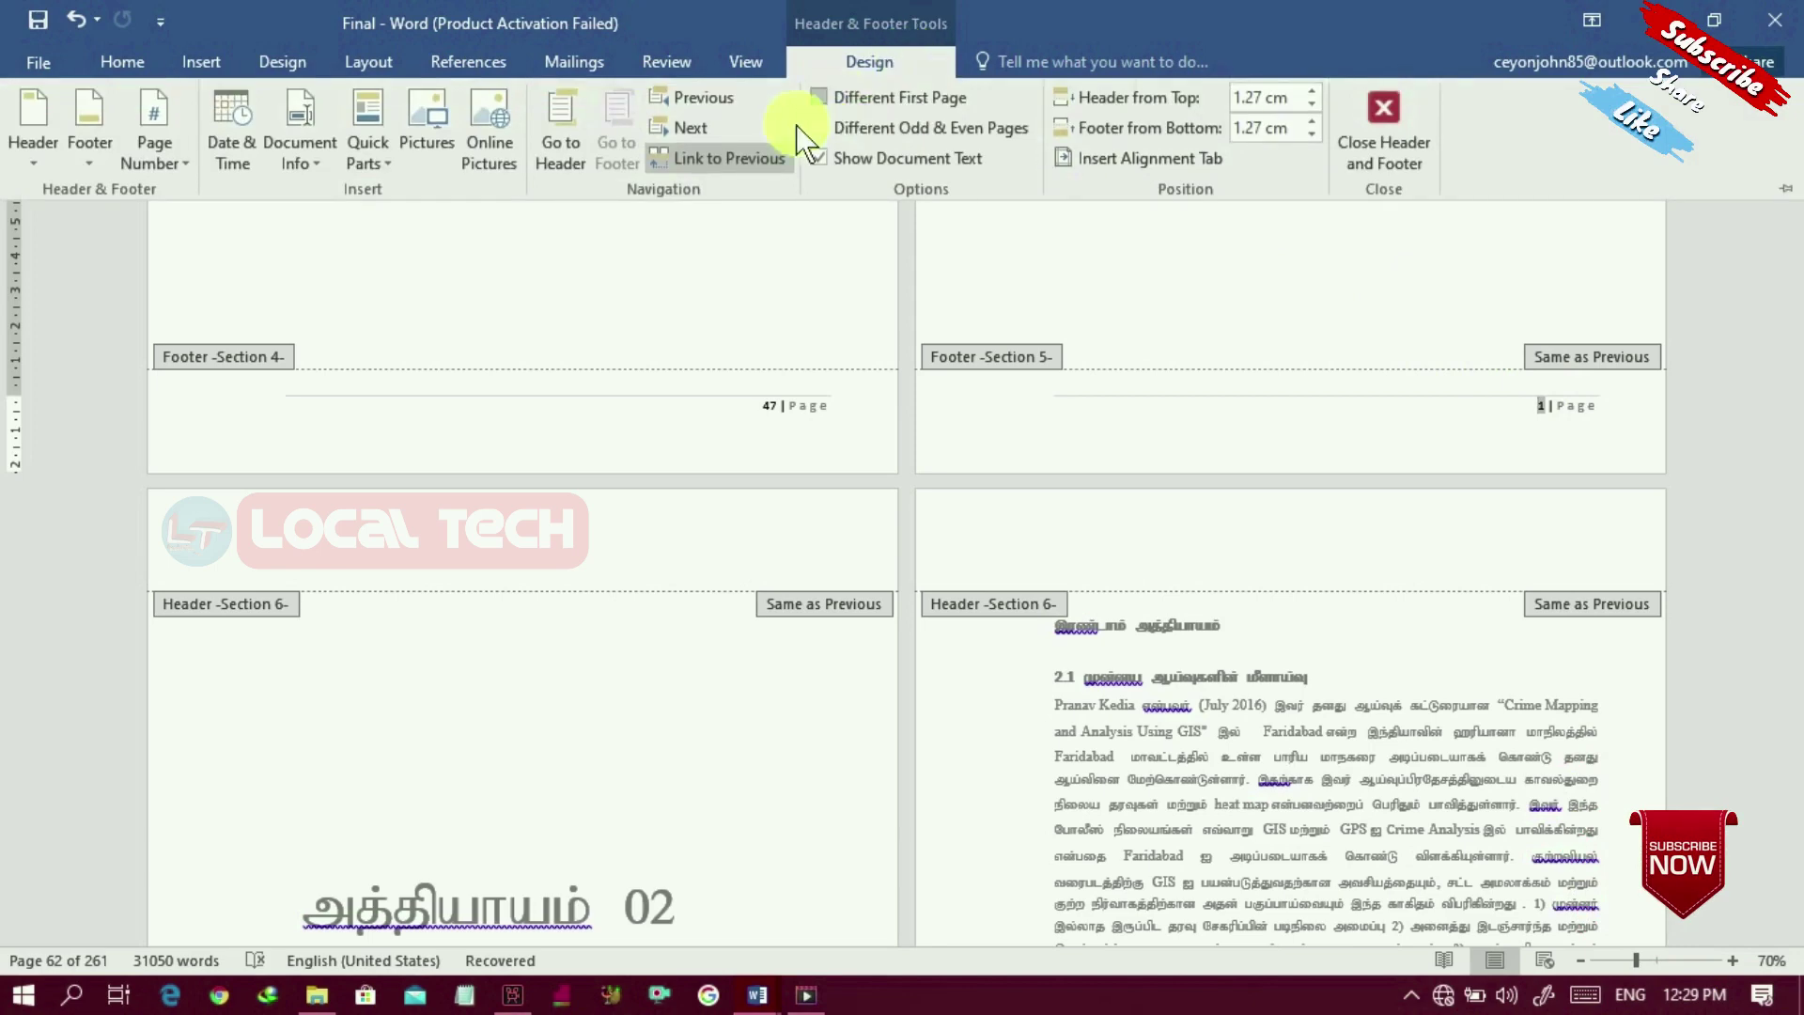
{"action": "left_click", "coordinate": [738, 155]}
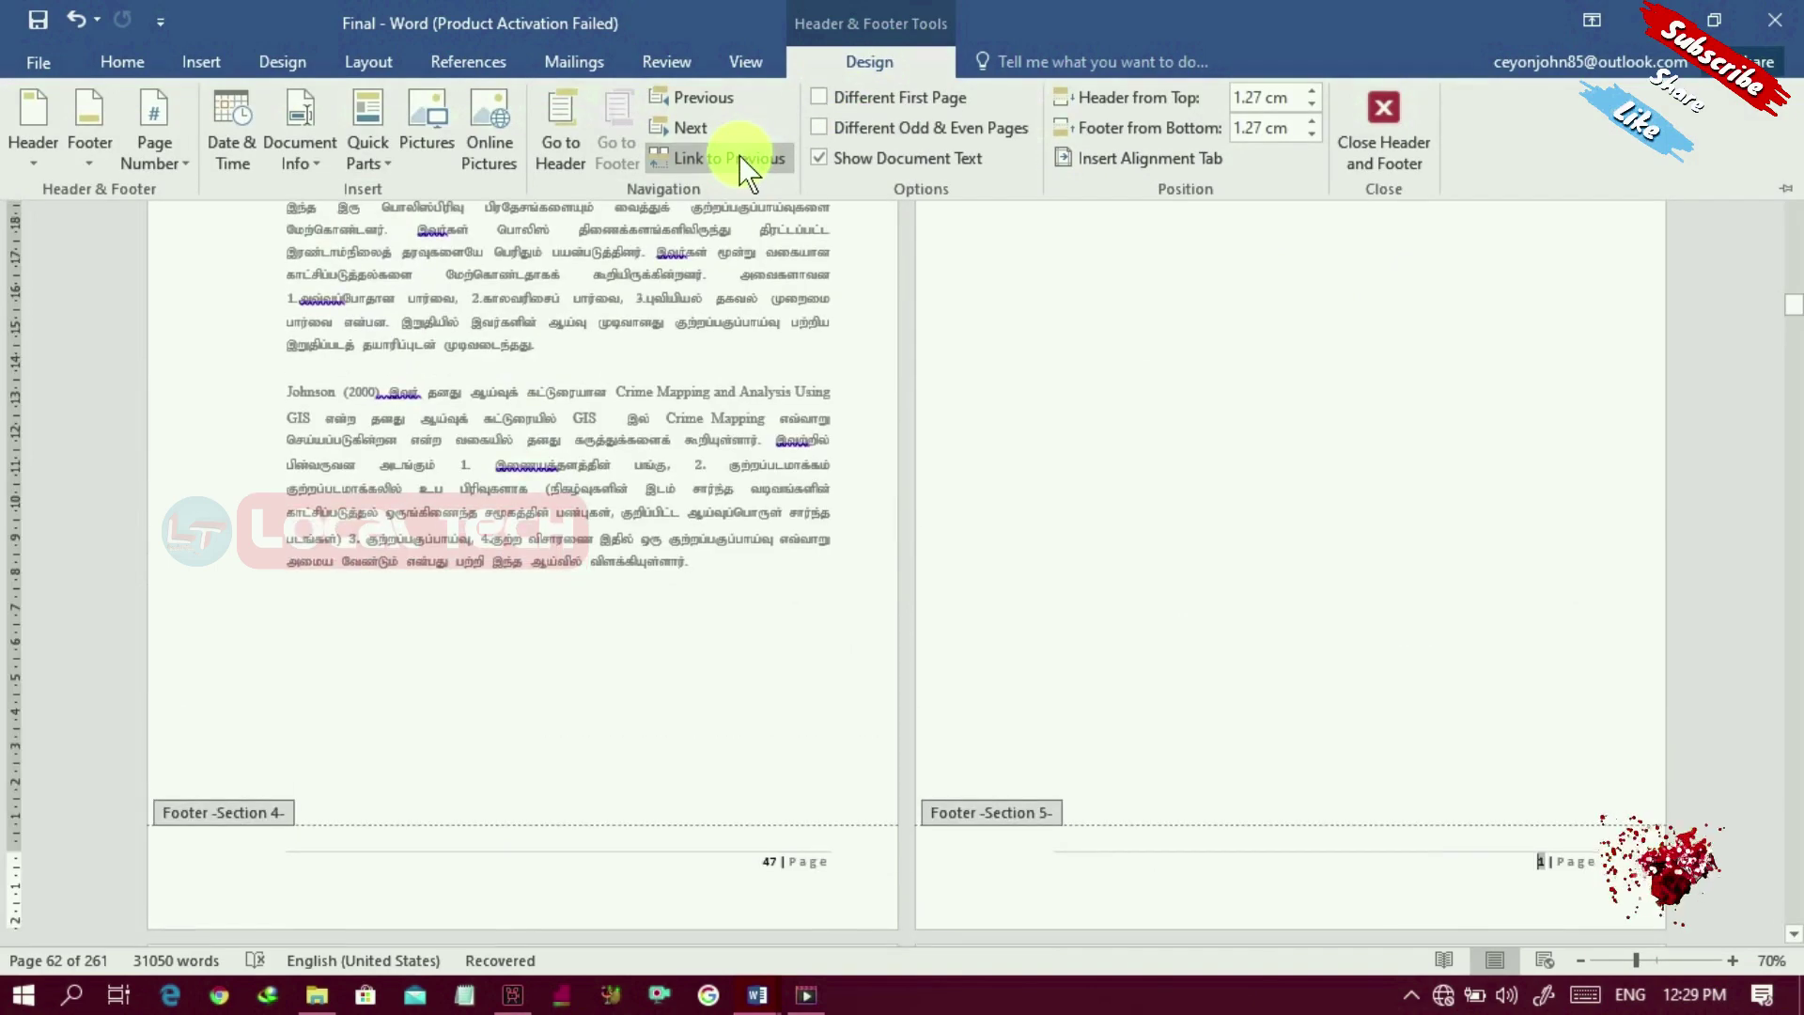
Step: Delete the page number text from the Section 5 footer and return to the document body
{"action": "left_click", "coordinate": [1609, 872]}
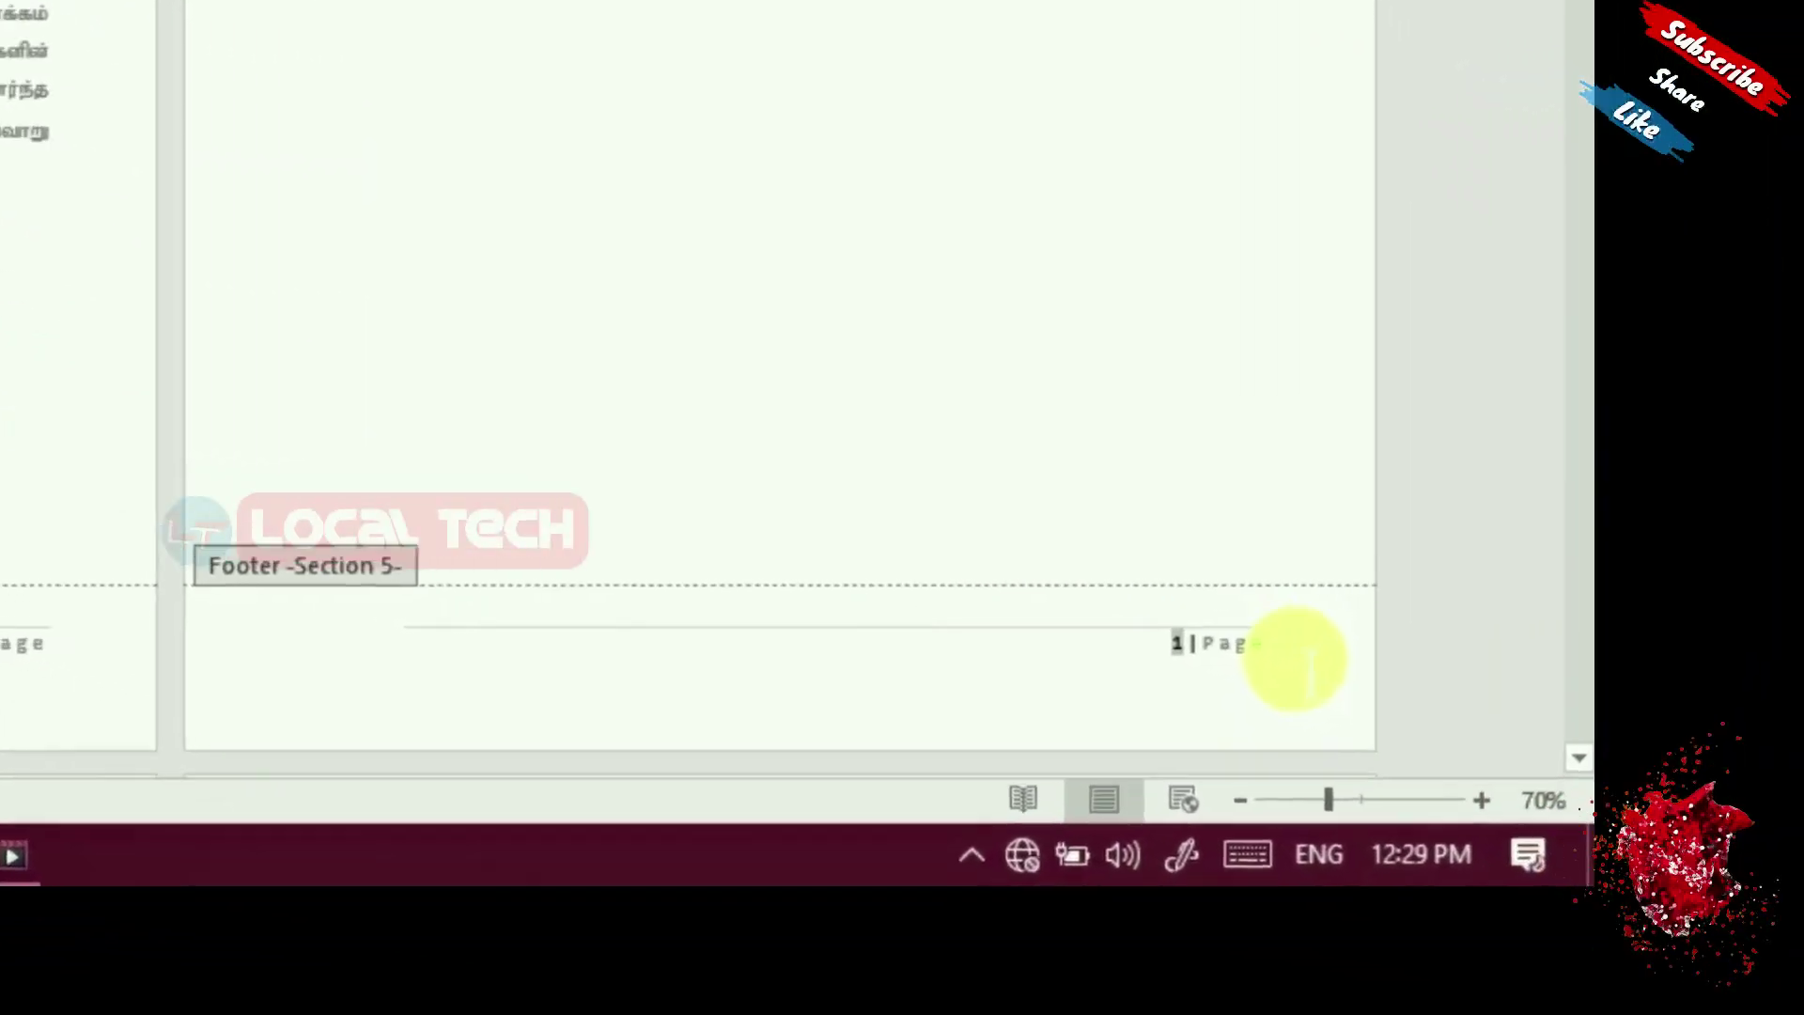
{"action": "key", "text": "BackSpace"}
{"action": "key", "text": "BackSpace"}
{"action": "key", "text": "BackSpace"}
{"action": "key", "text": "BackSpace"}
{"action": "key", "text": "BackSpace"}
{"action": "key", "text": "BackSpace"}
{"action": "key", "text": "BackSpace"}
{"action": "key", "text": "BackSpace"}
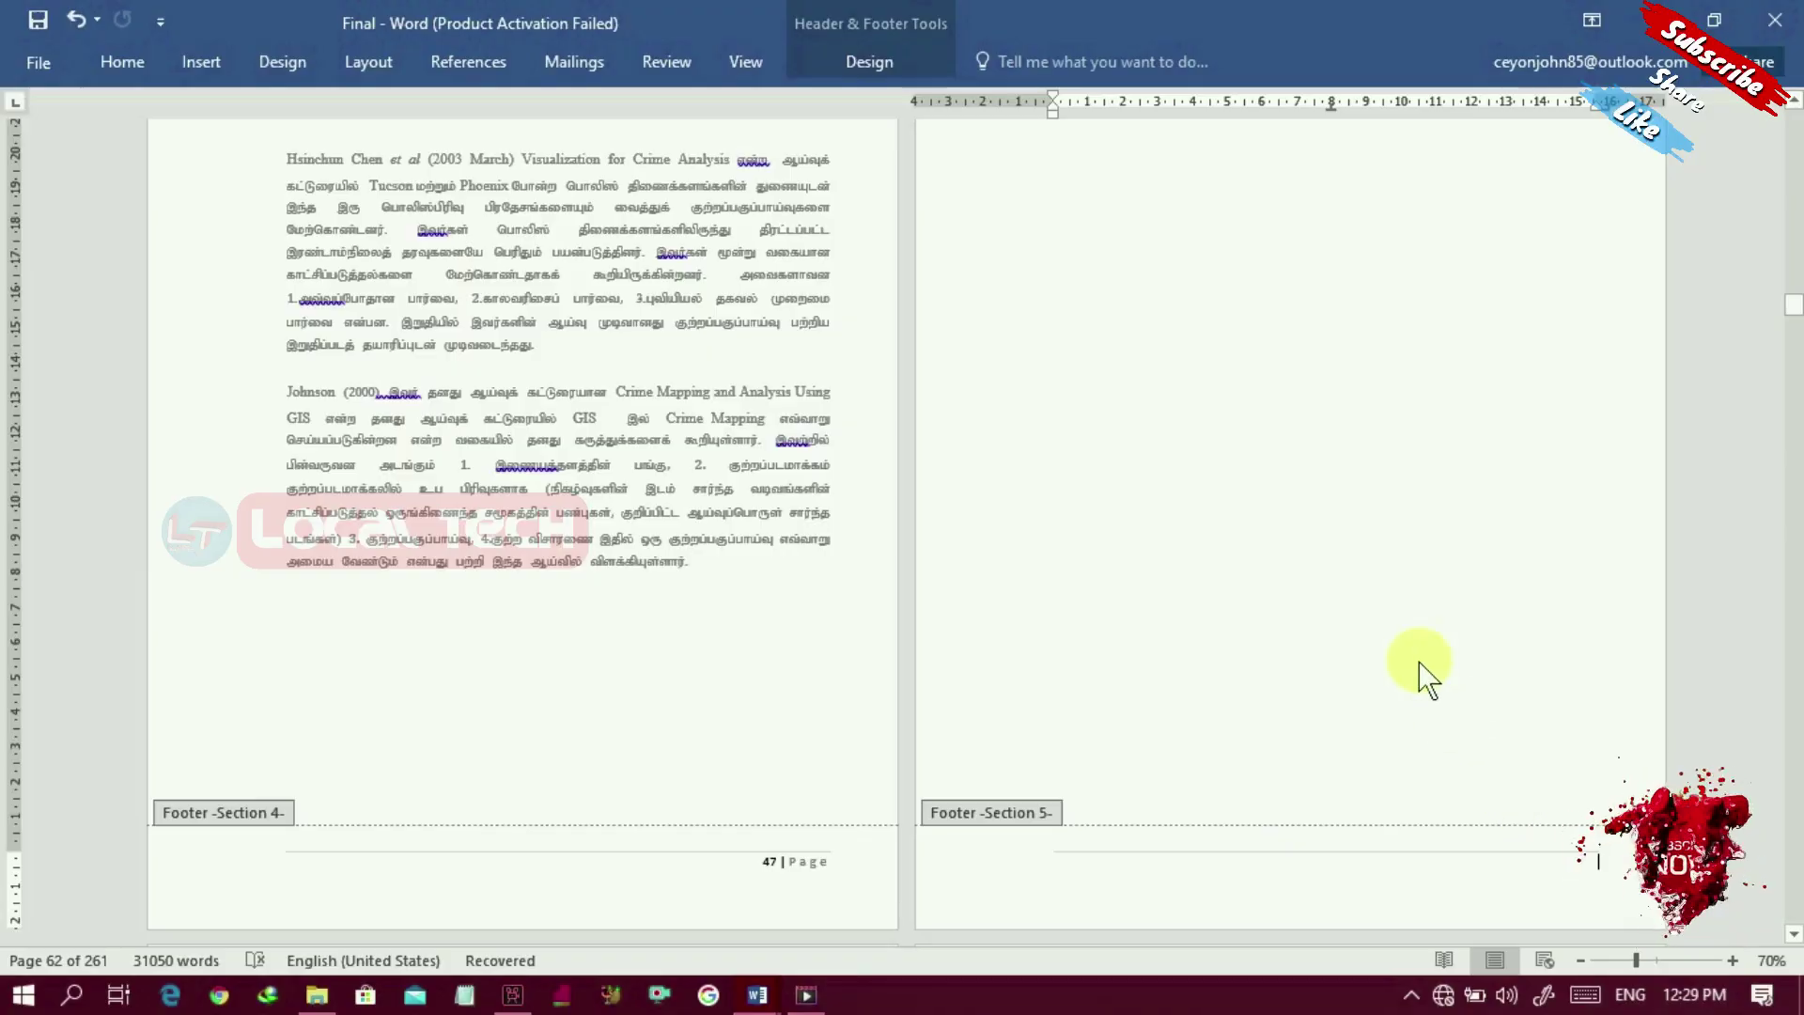
{"action": "double_click", "coordinate": [1421, 673]}
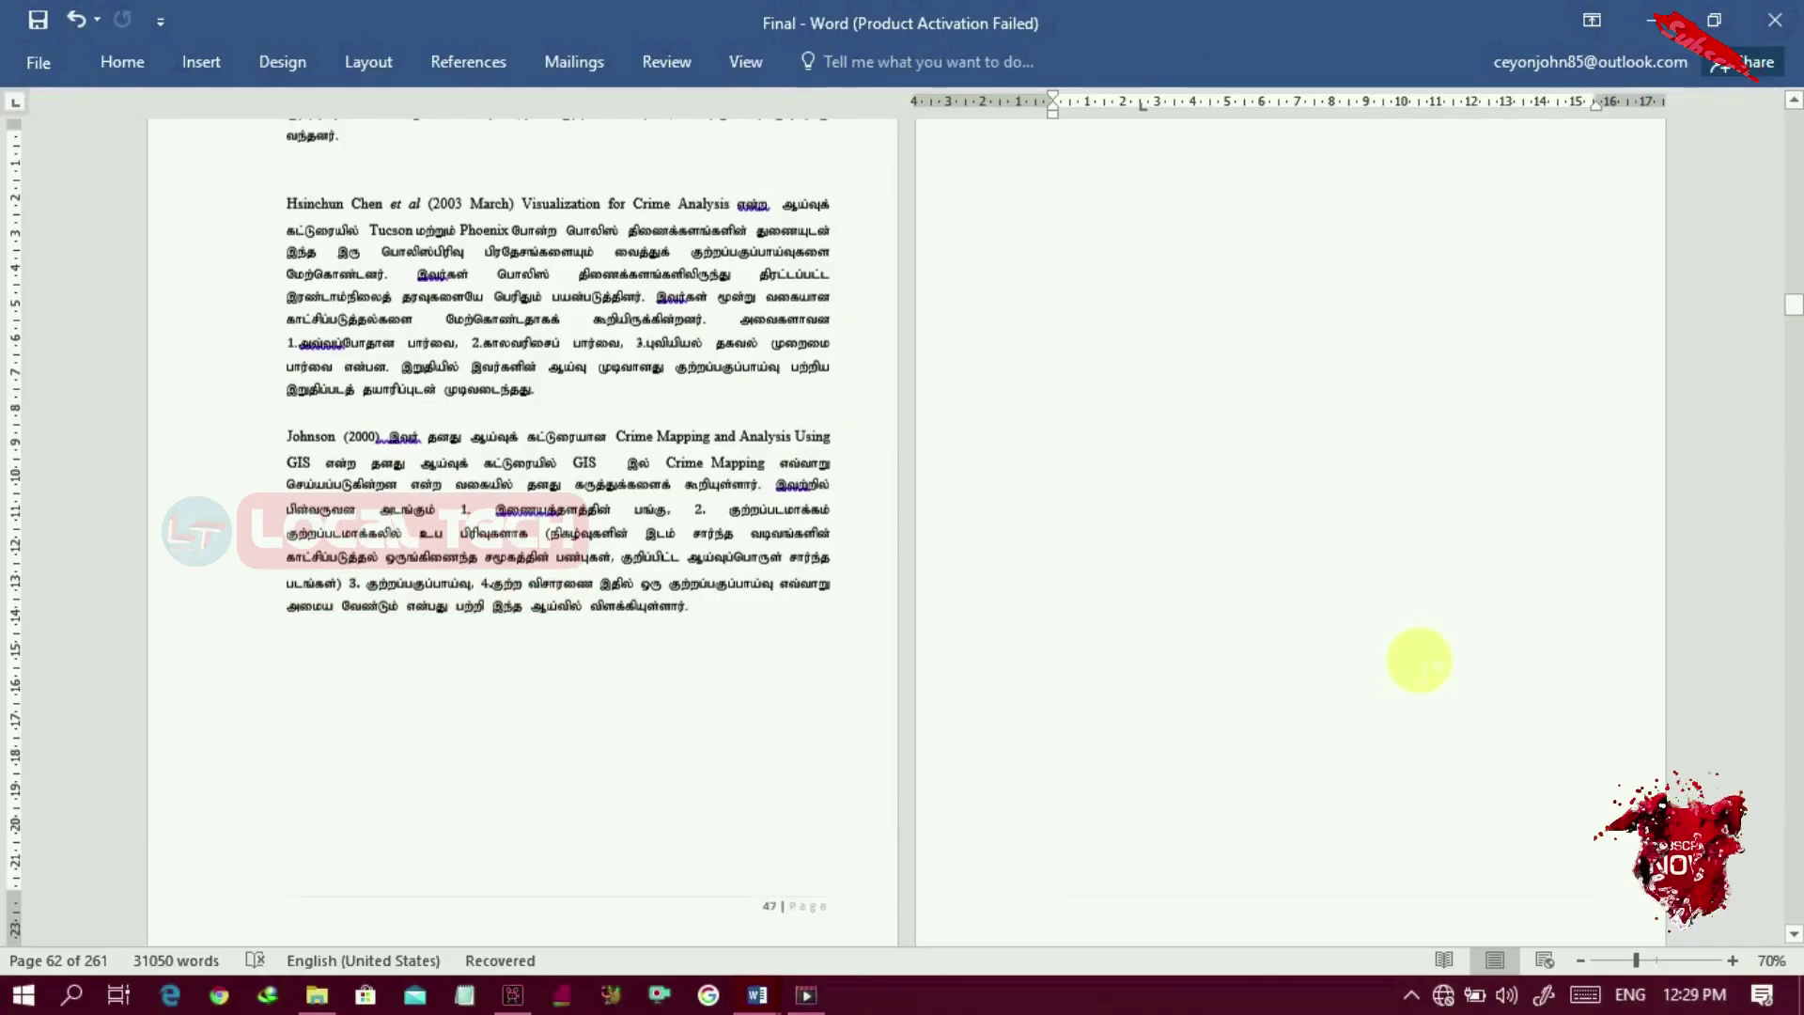
Step: Place the cursor in front of the Chapter 02 divider heading and undo the last edits there
{"action": "scroll", "coordinate": [1795, 935], "scroll_direction": "down", "scroll_amount": 2}
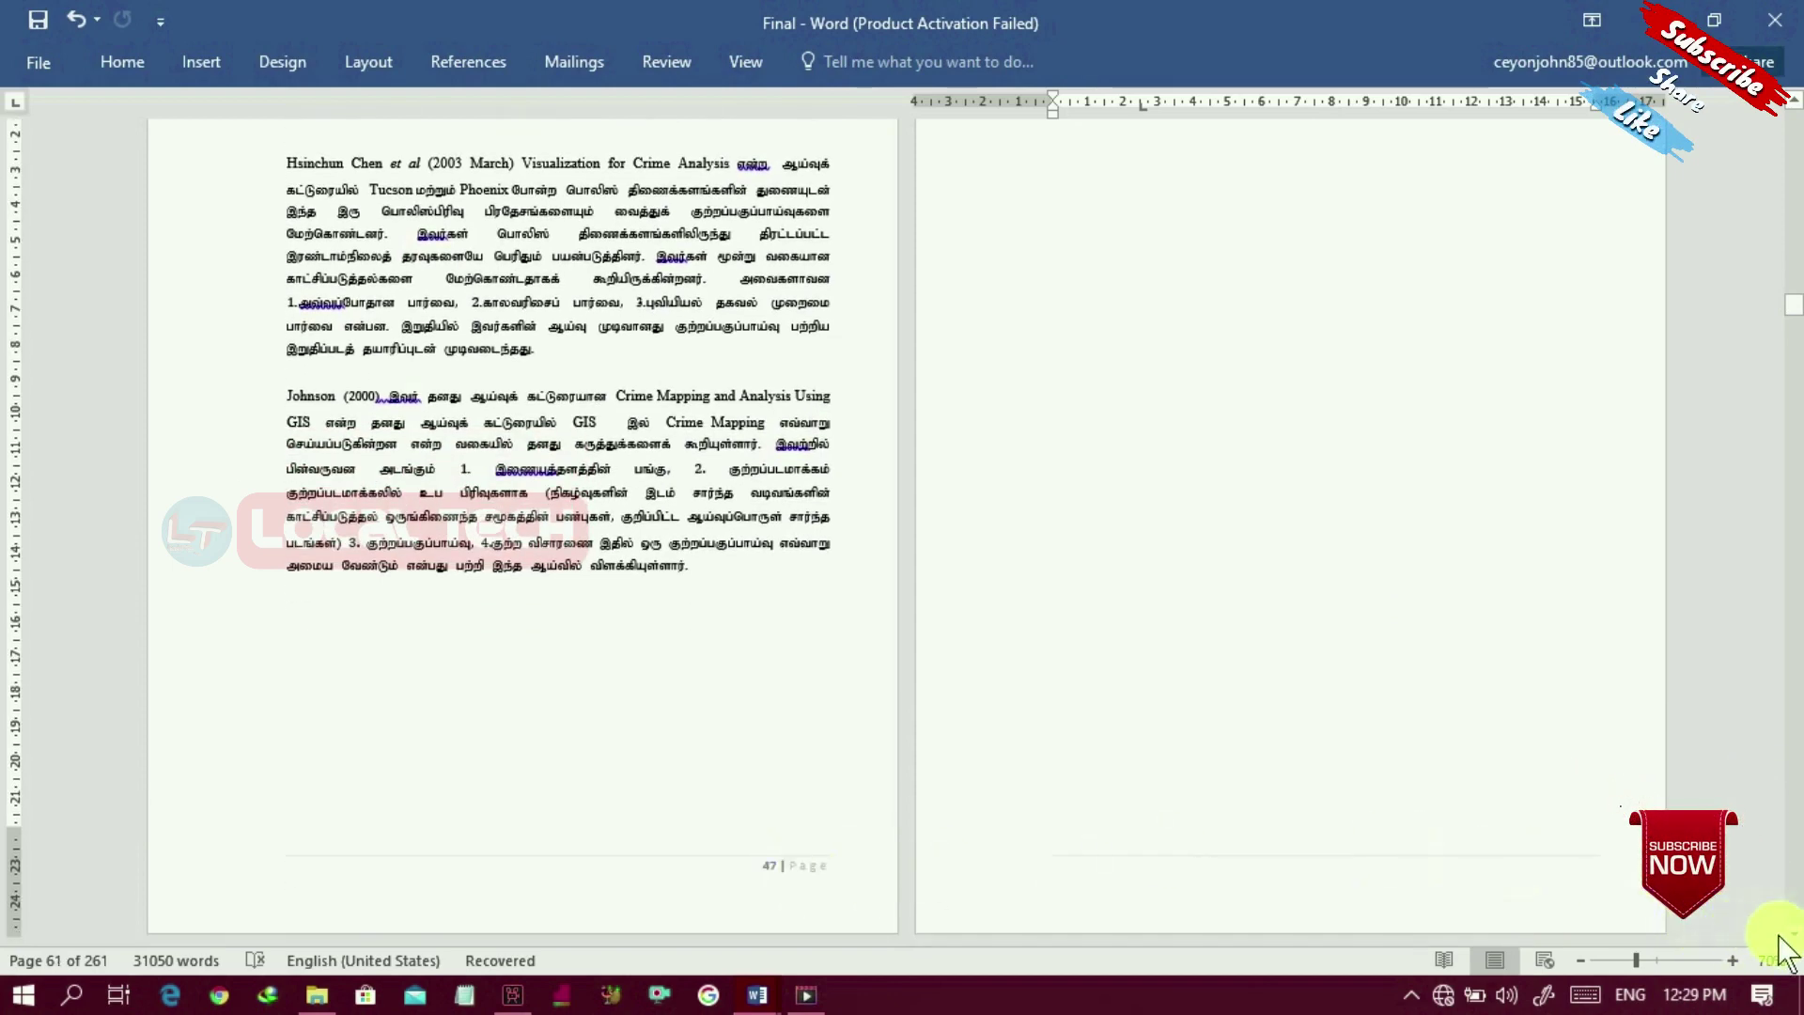
{"action": "scroll", "coordinate": [1797, 935], "scroll_direction": "down", "scroll_amount": 10}
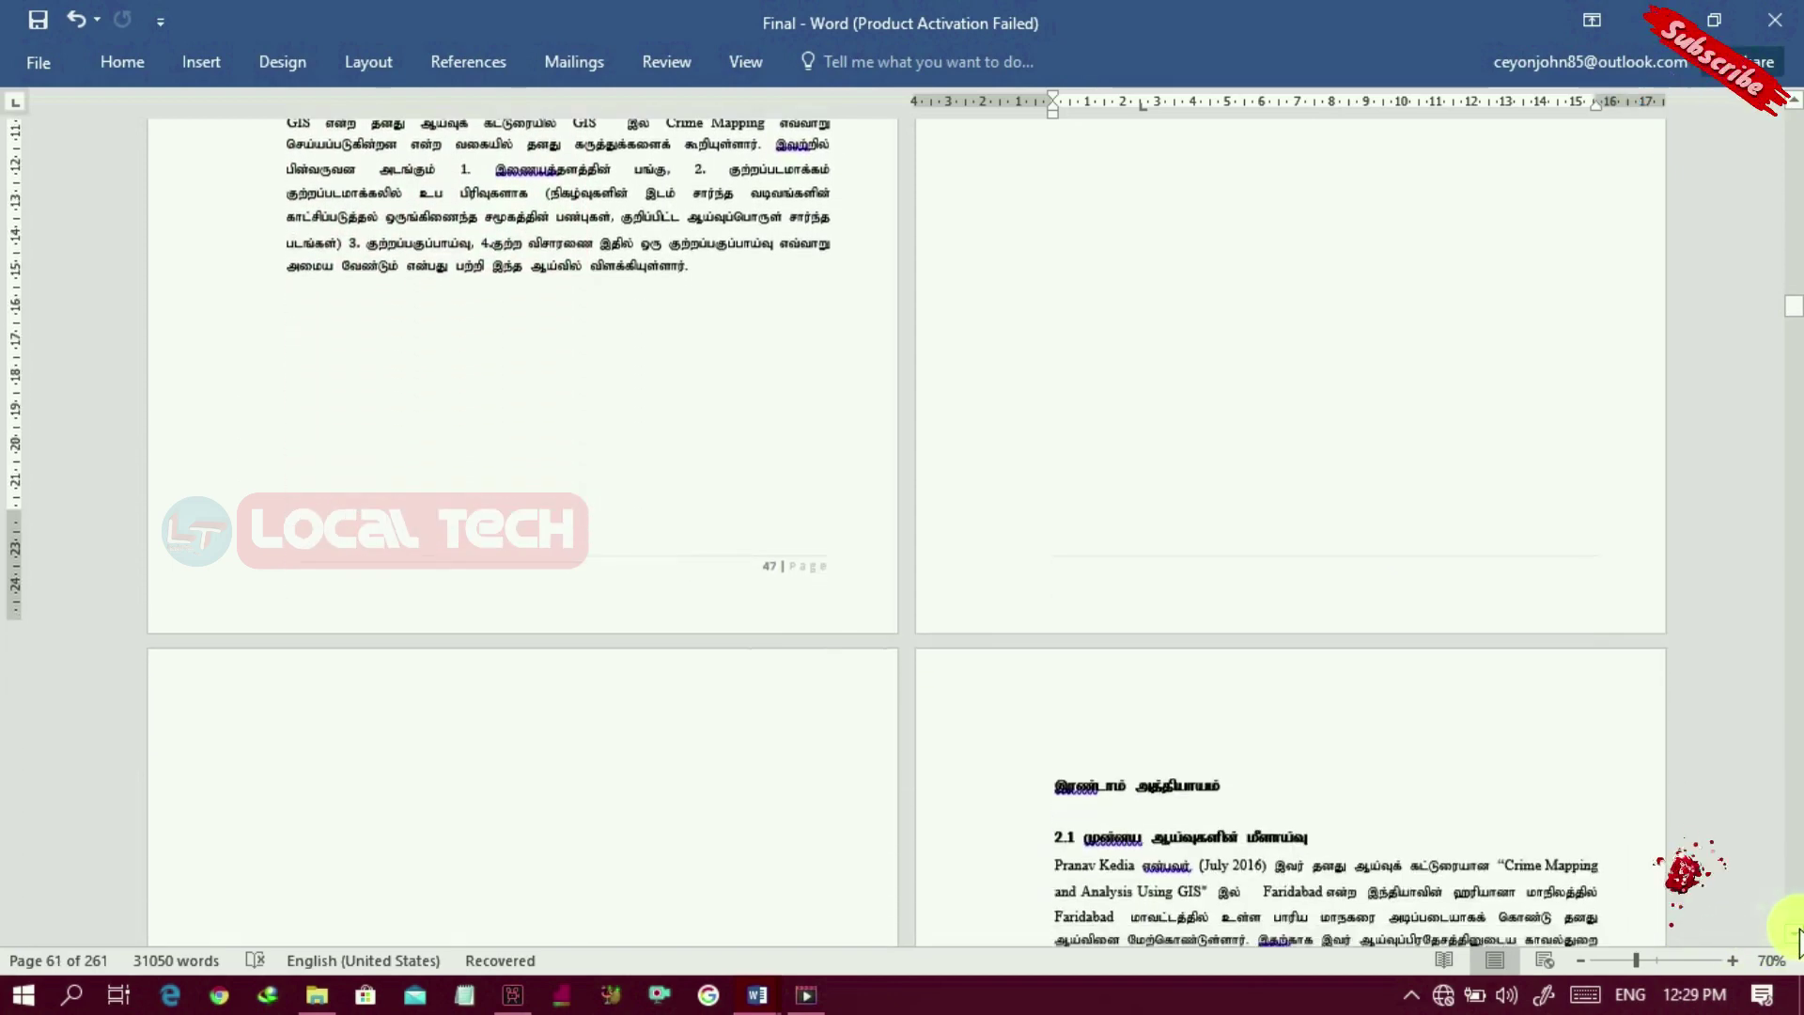
{"action": "scroll", "coordinate": [1797, 935], "scroll_direction": "down", "scroll_amount": 3}
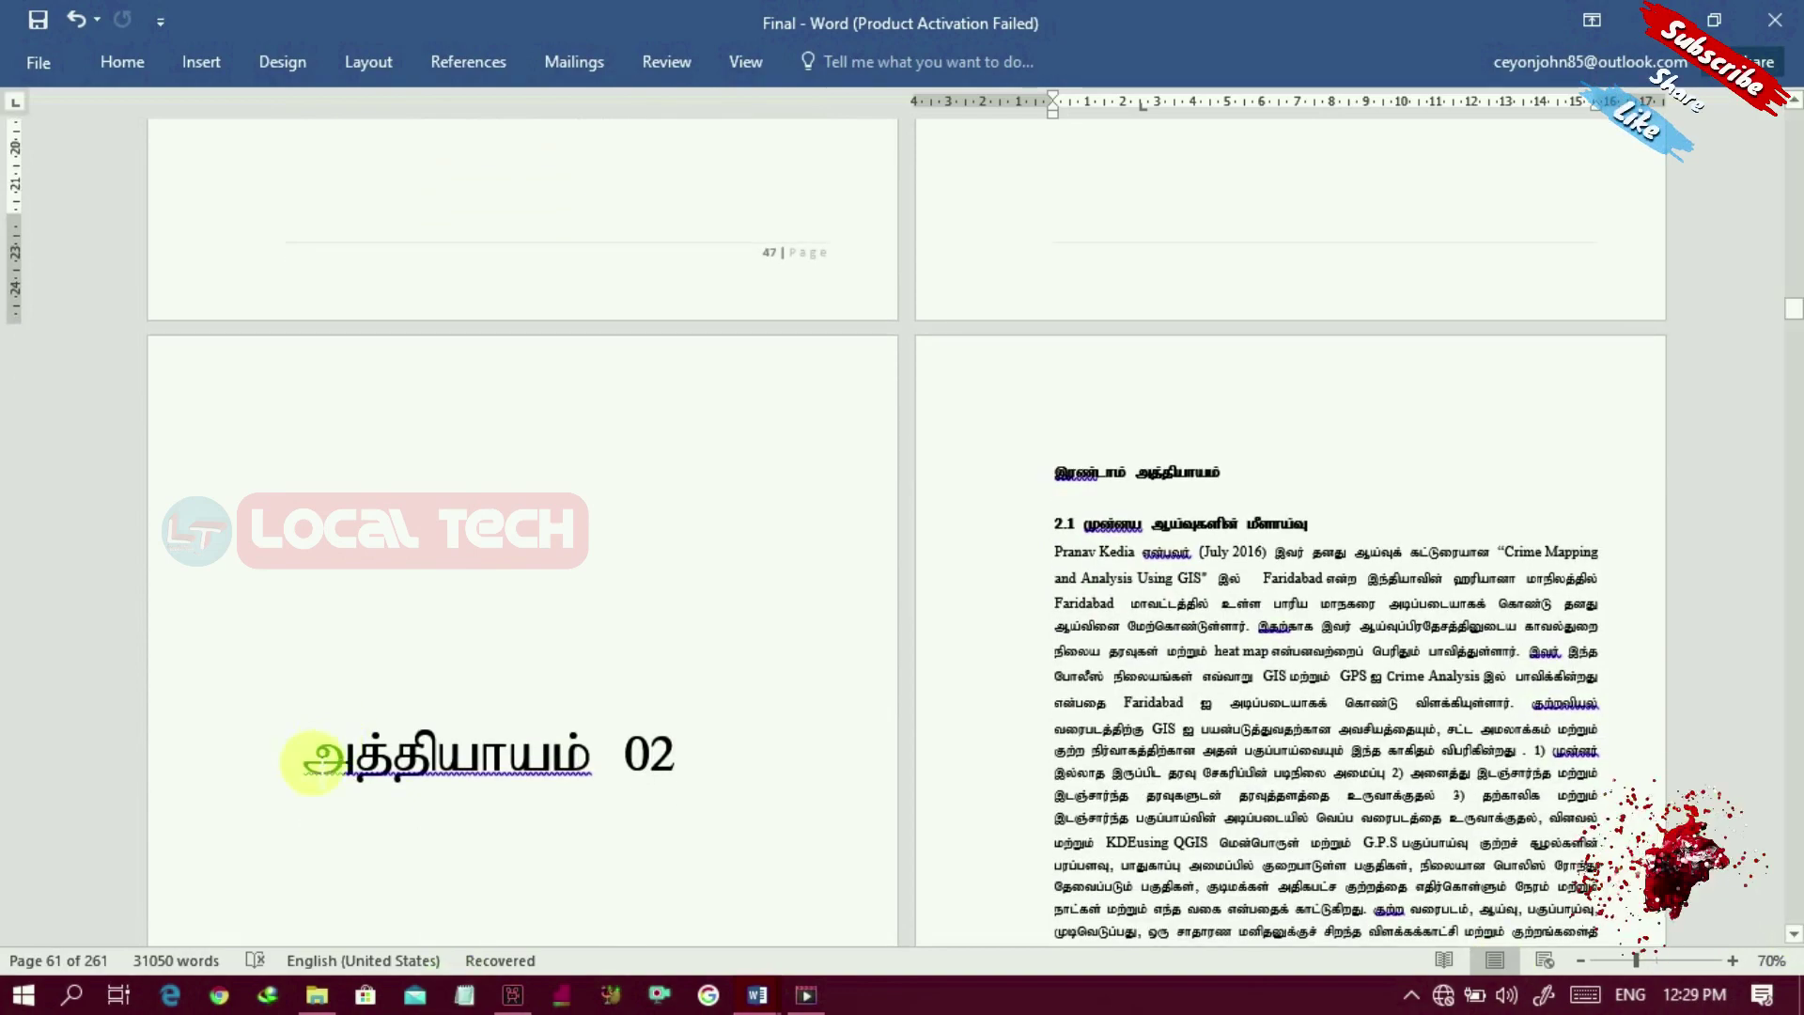
{"action": "left_click", "coordinate": [312, 759]}
{"action": "key", "text": "ctrl+z"}
{"action": "left_click", "coordinate": [81, 21]}
{"action": "left_click", "coordinate": [81, 20]}
{"action": "left_click", "coordinate": [81, 21]}
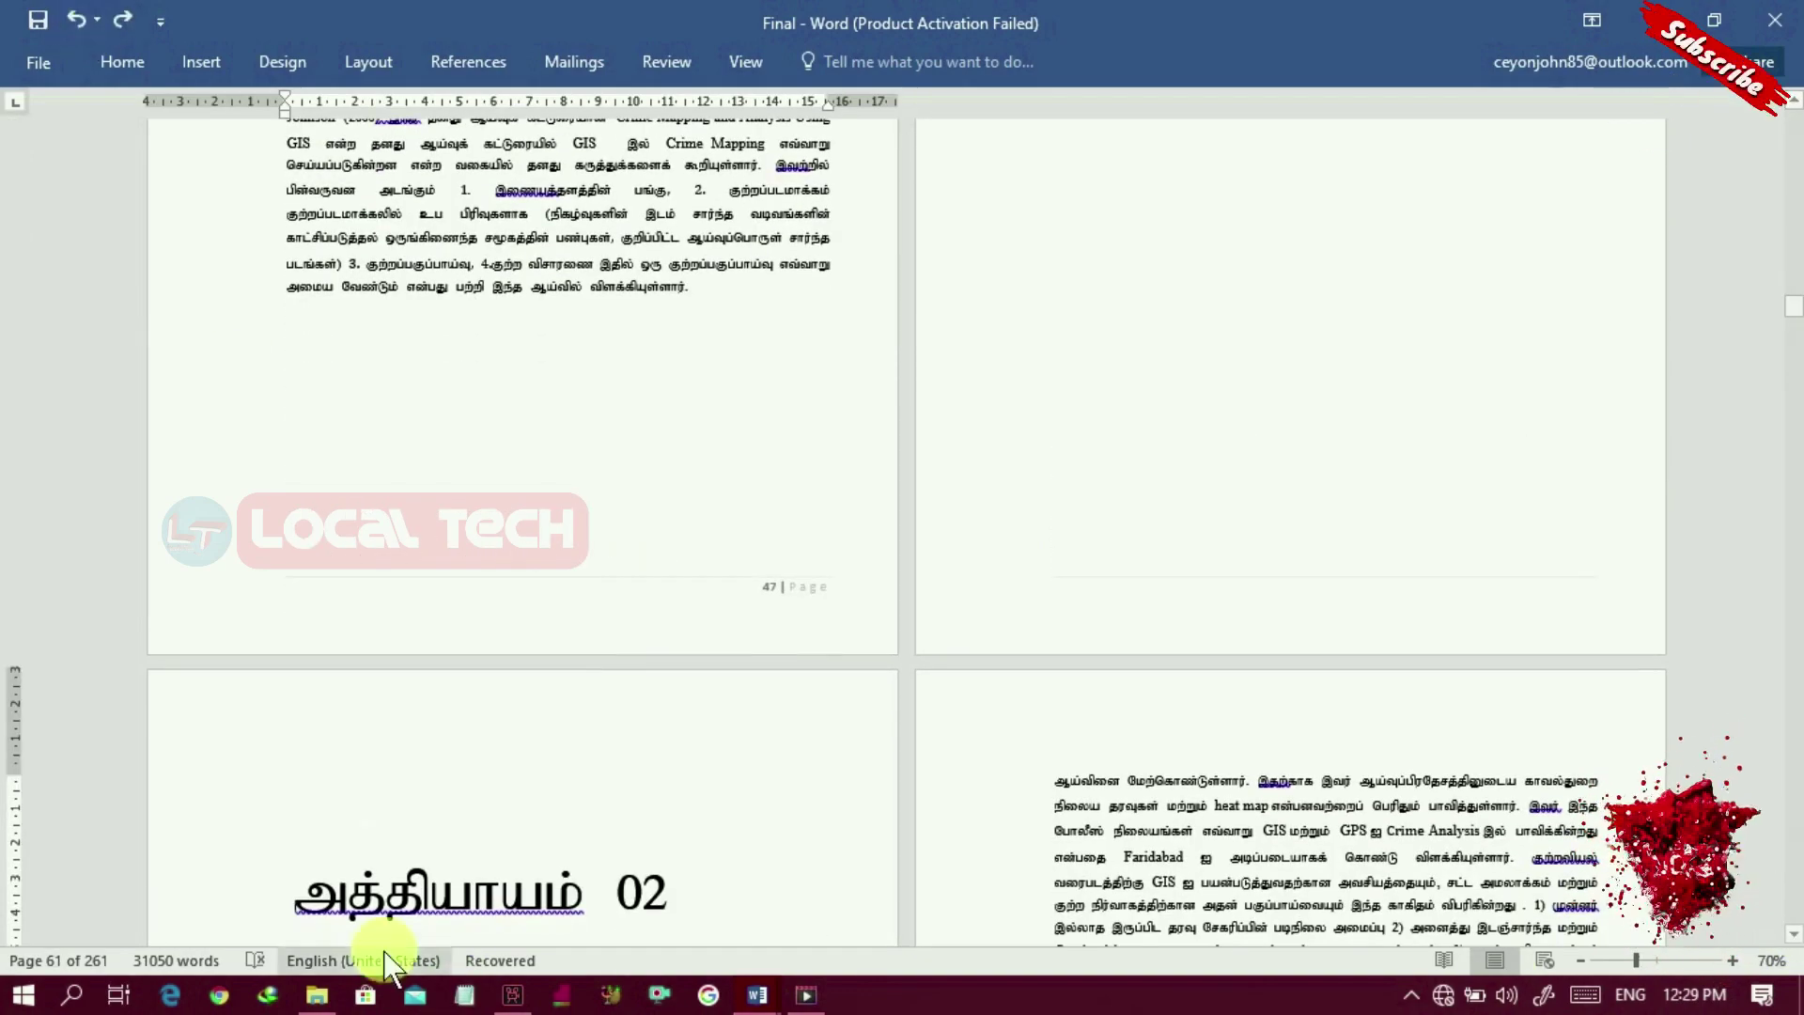
Step: Delete the blank lines above the Chapter 02 divider heading
{"action": "left_click", "coordinate": [298, 907]}
{"action": "key", "text": "BackSpace"}
{"action": "key", "text": "BackSpace"}
{"action": "key", "text": "BackSpace"}
{"action": "key", "text": "BackSpace"}
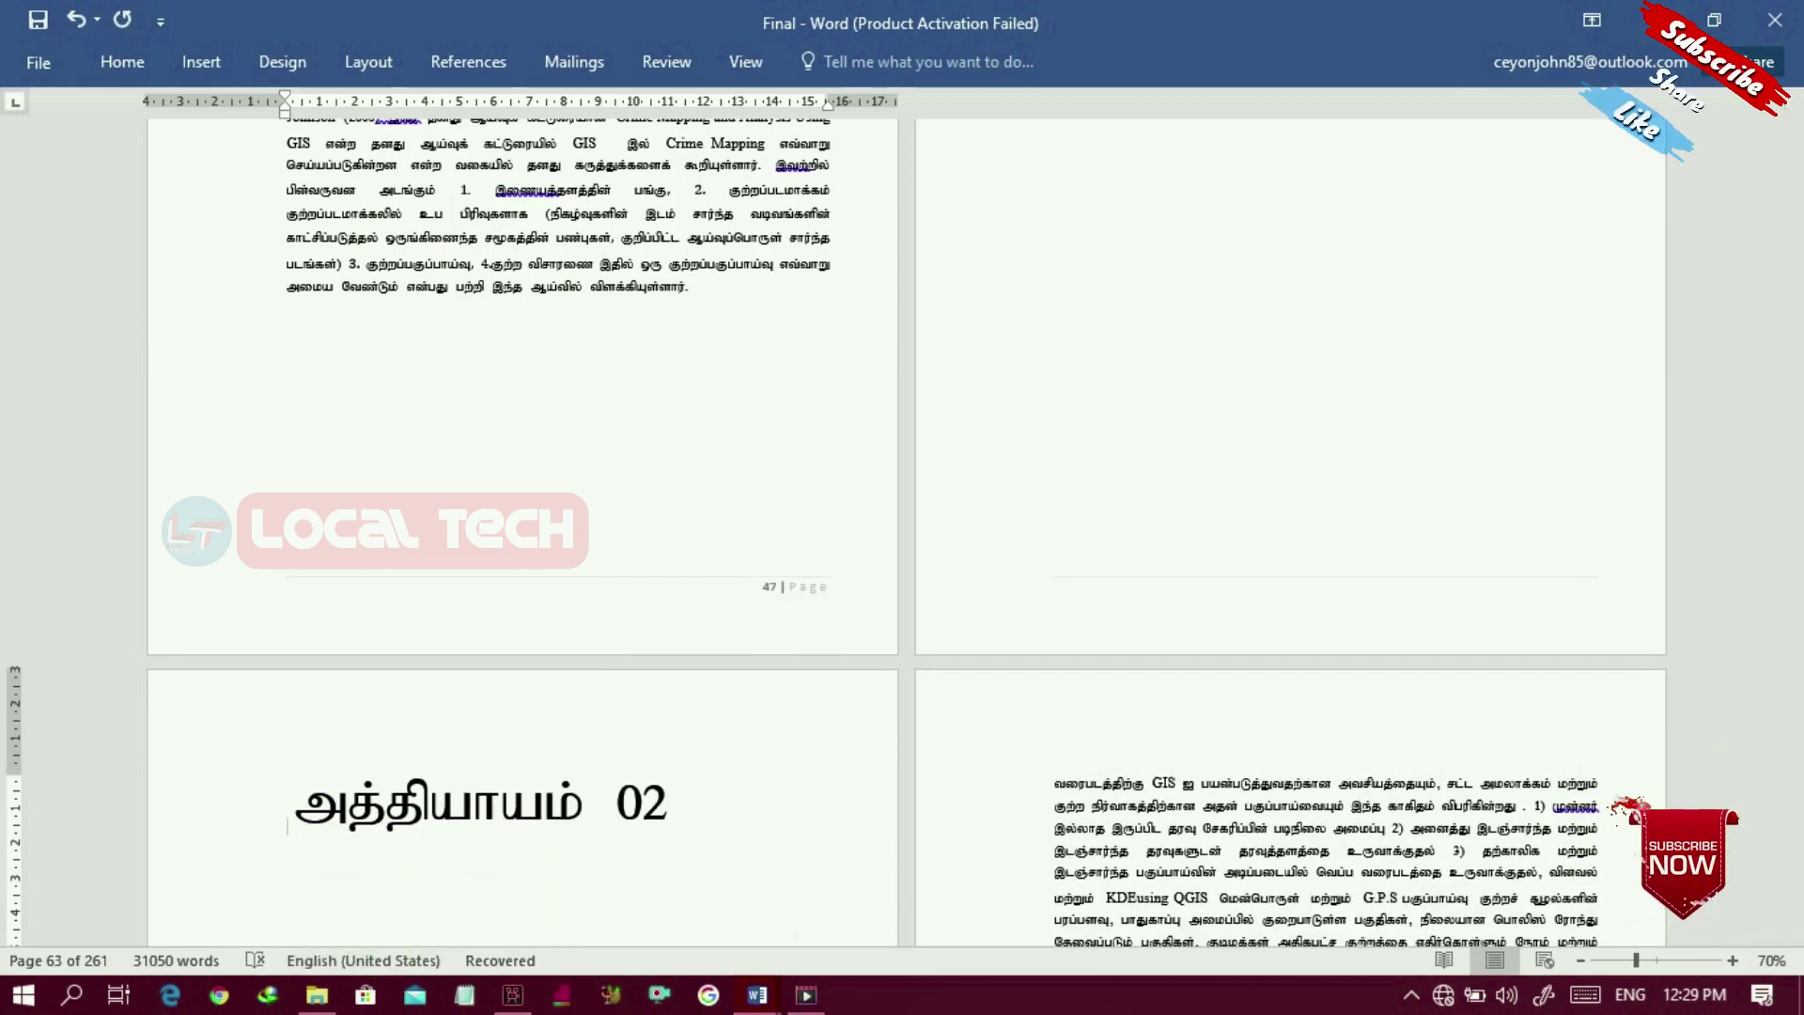
{"action": "key", "text": "BackSpace"}
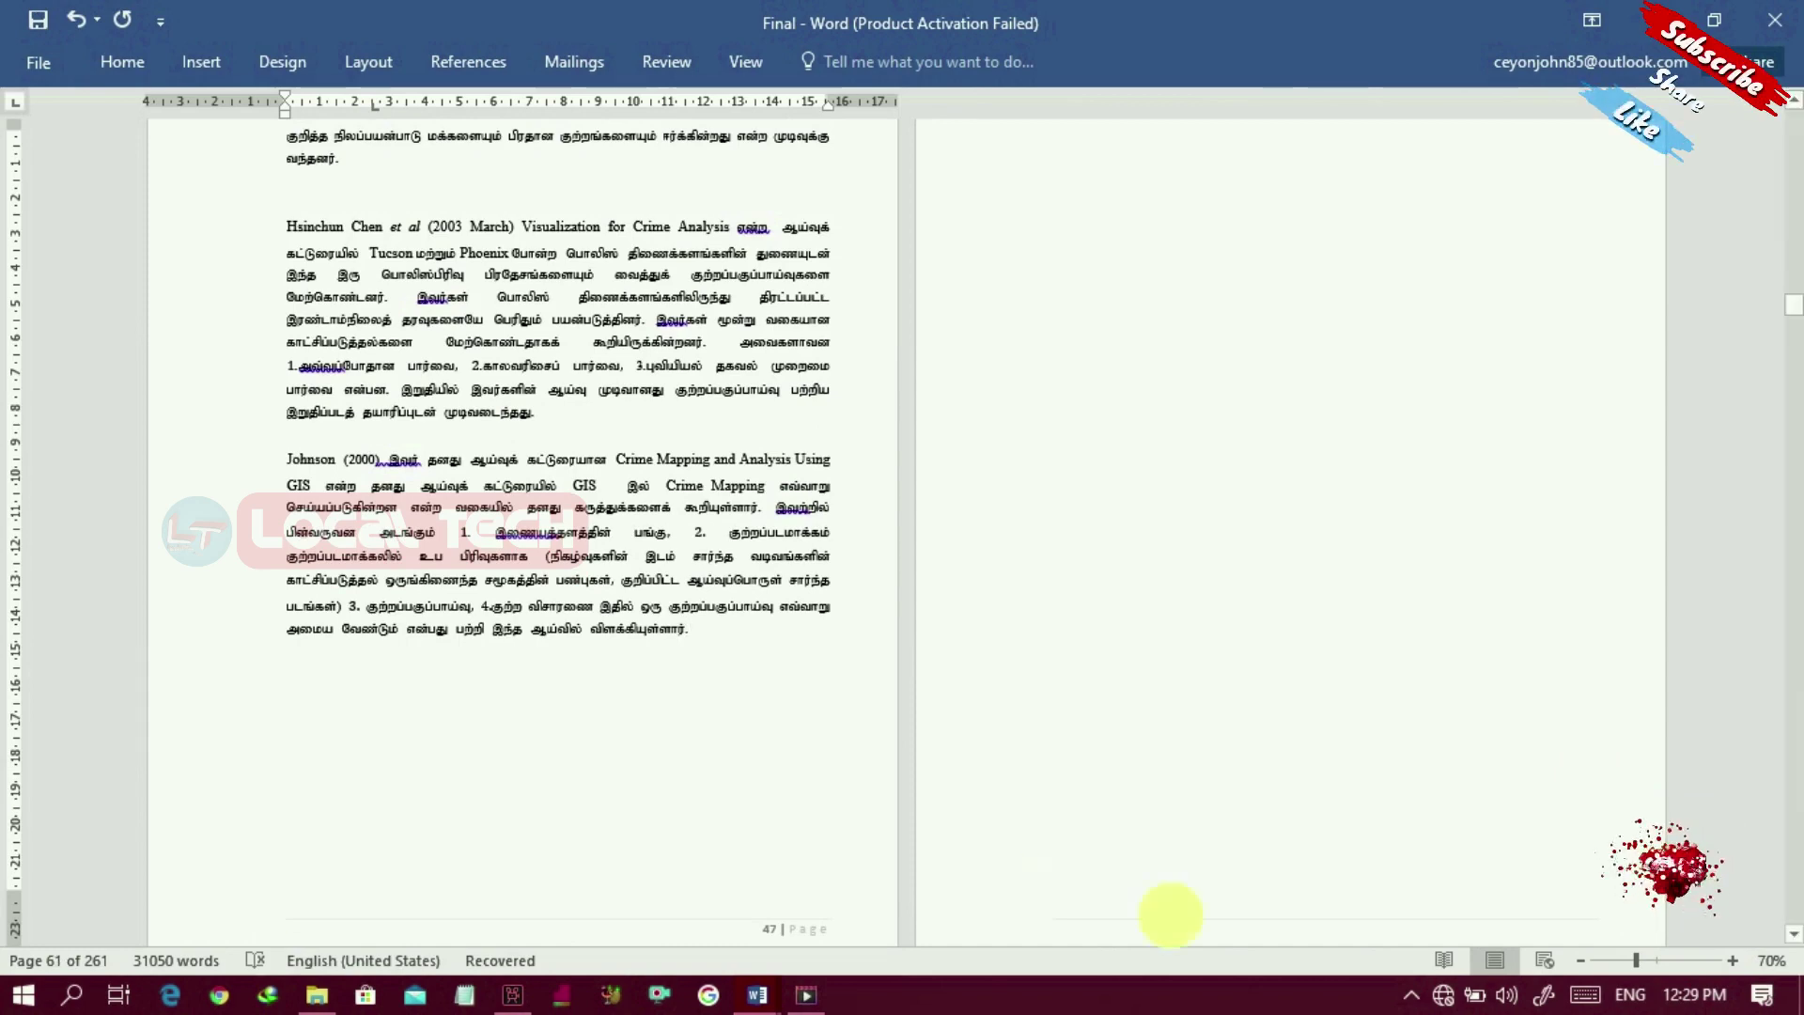
Step: Examine the page layout and footers from page 47 through the Chapter 02 divider and the chapter's first text pages
{"action": "scroll", "coordinate": [1790, 940], "scroll_direction": "down", "scroll_amount": 5}
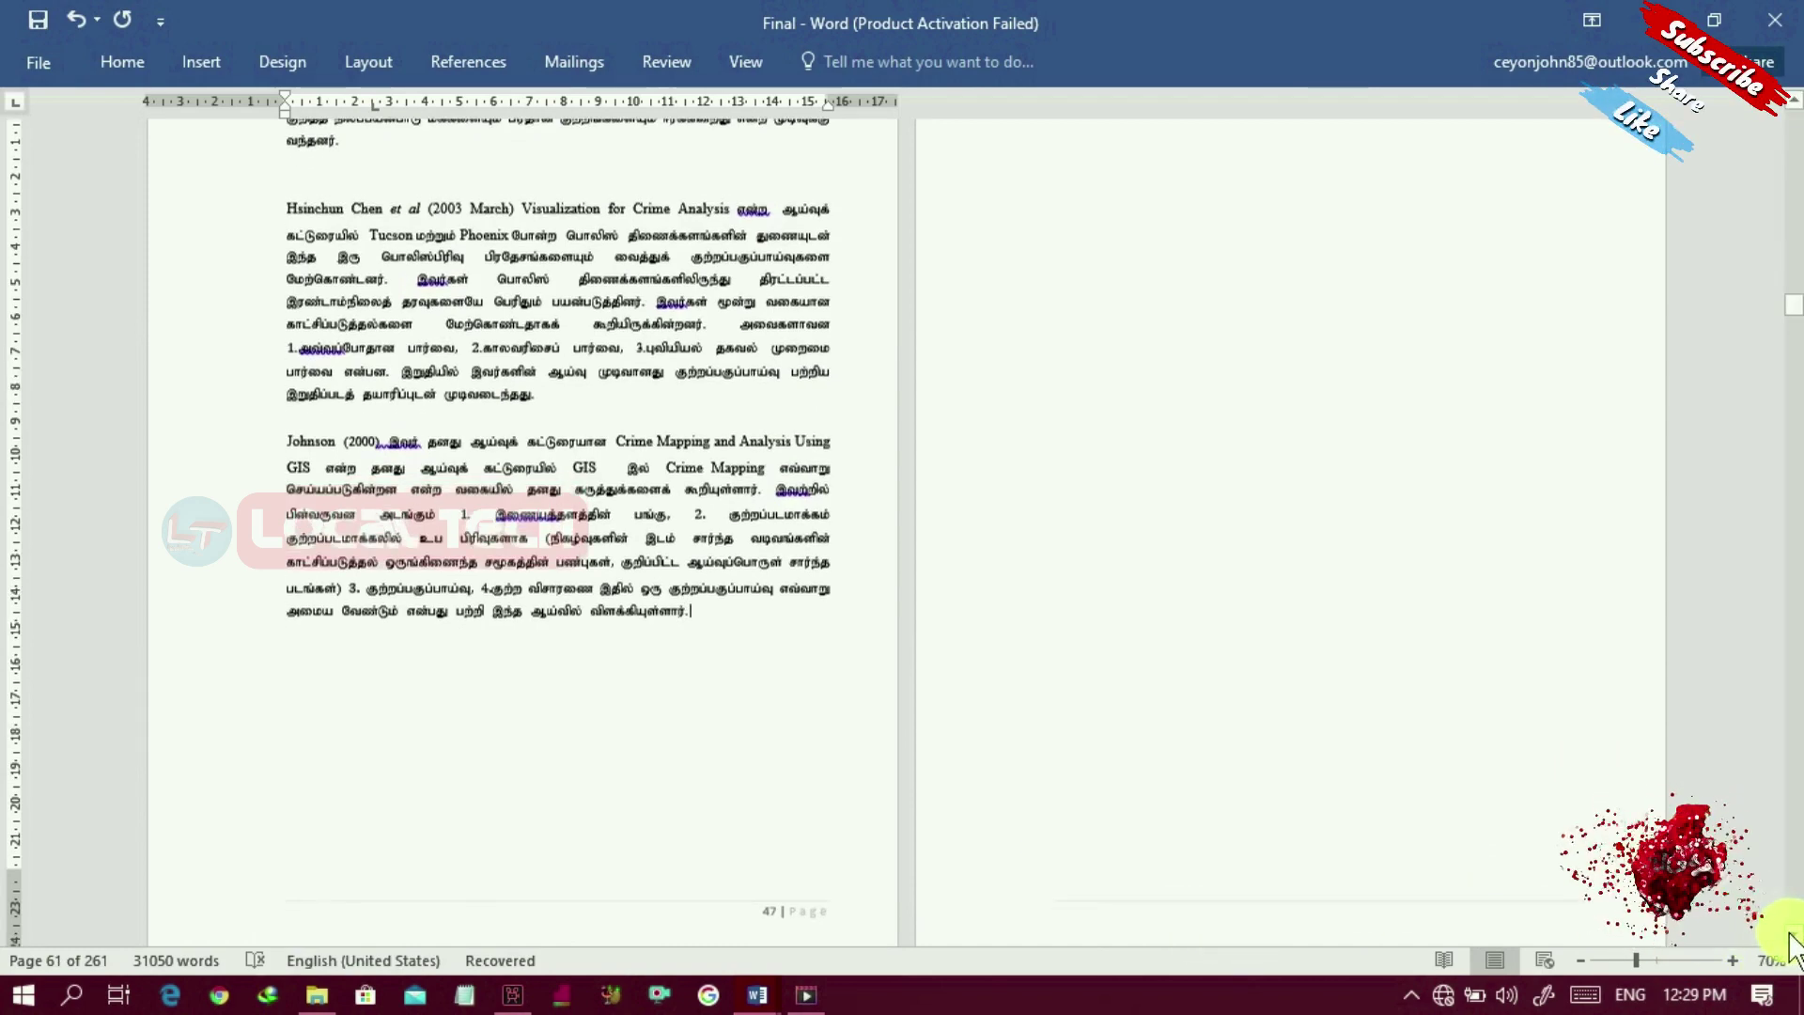
{"action": "scroll", "coordinate": [1790, 940], "scroll_direction": "down", "scroll_amount": 8}
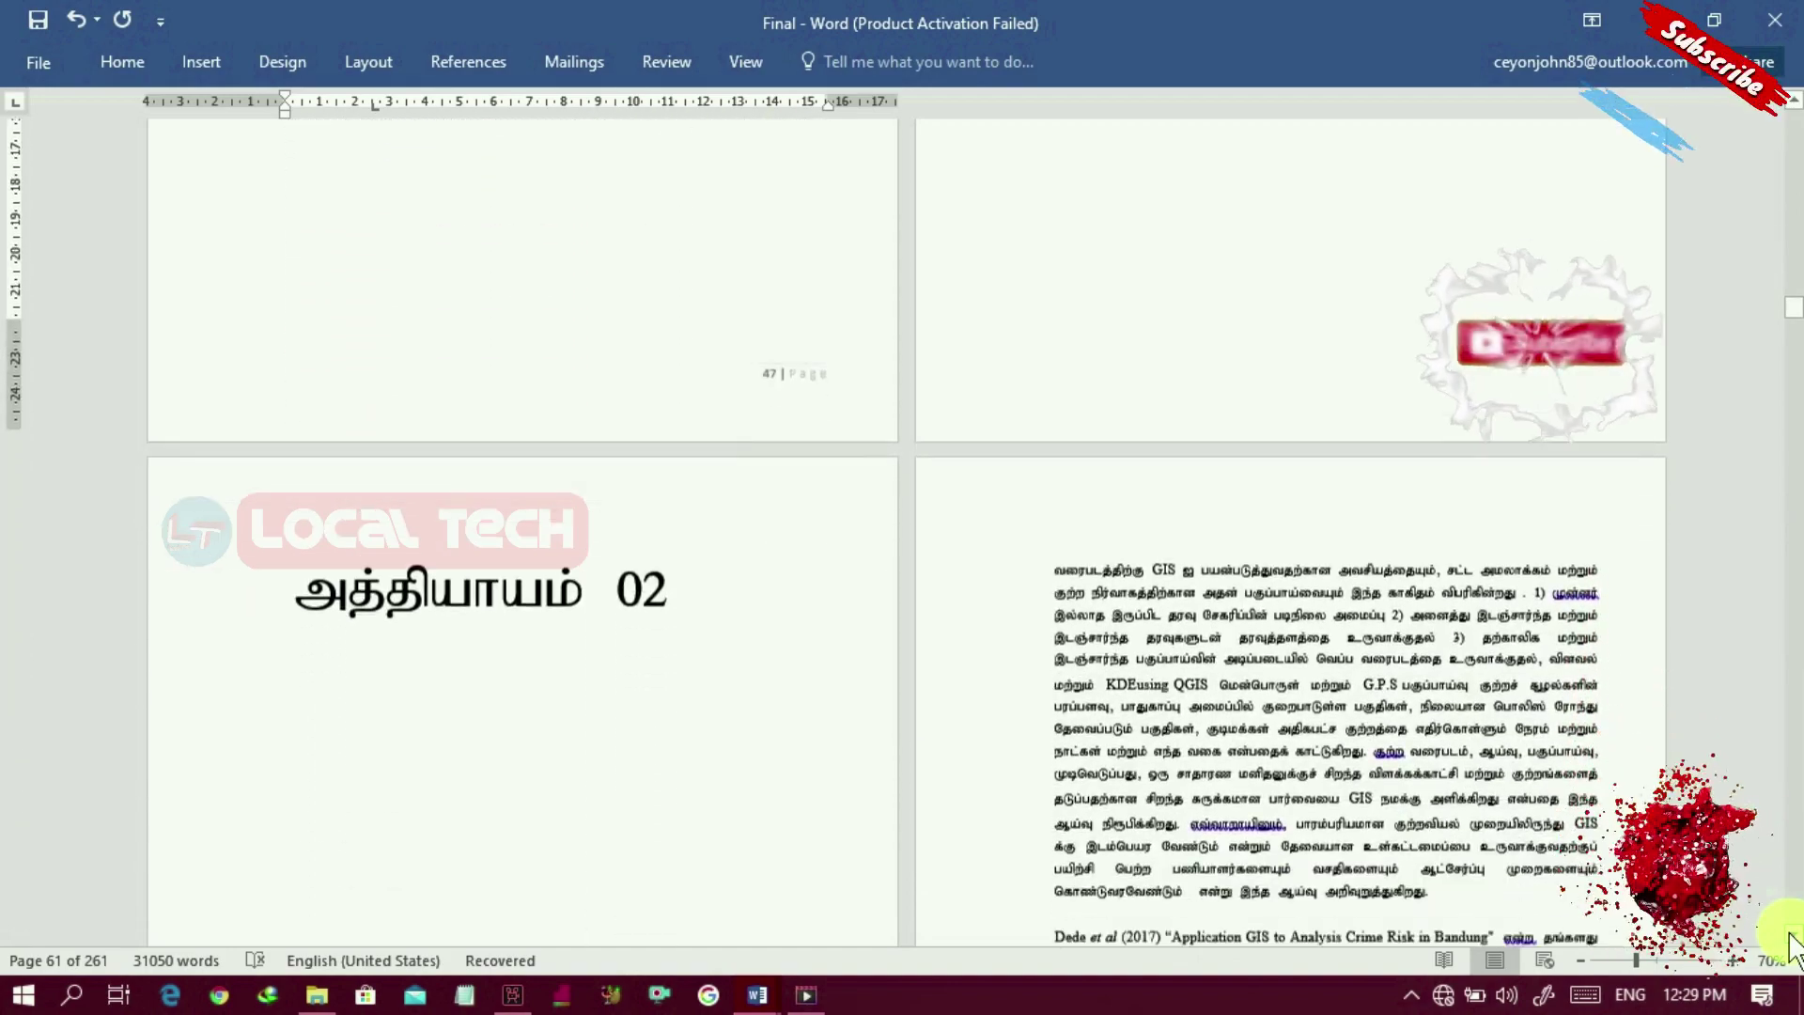
{"action": "scroll", "coordinate": [1793, 942], "scroll_direction": "down", "scroll_amount": 1}
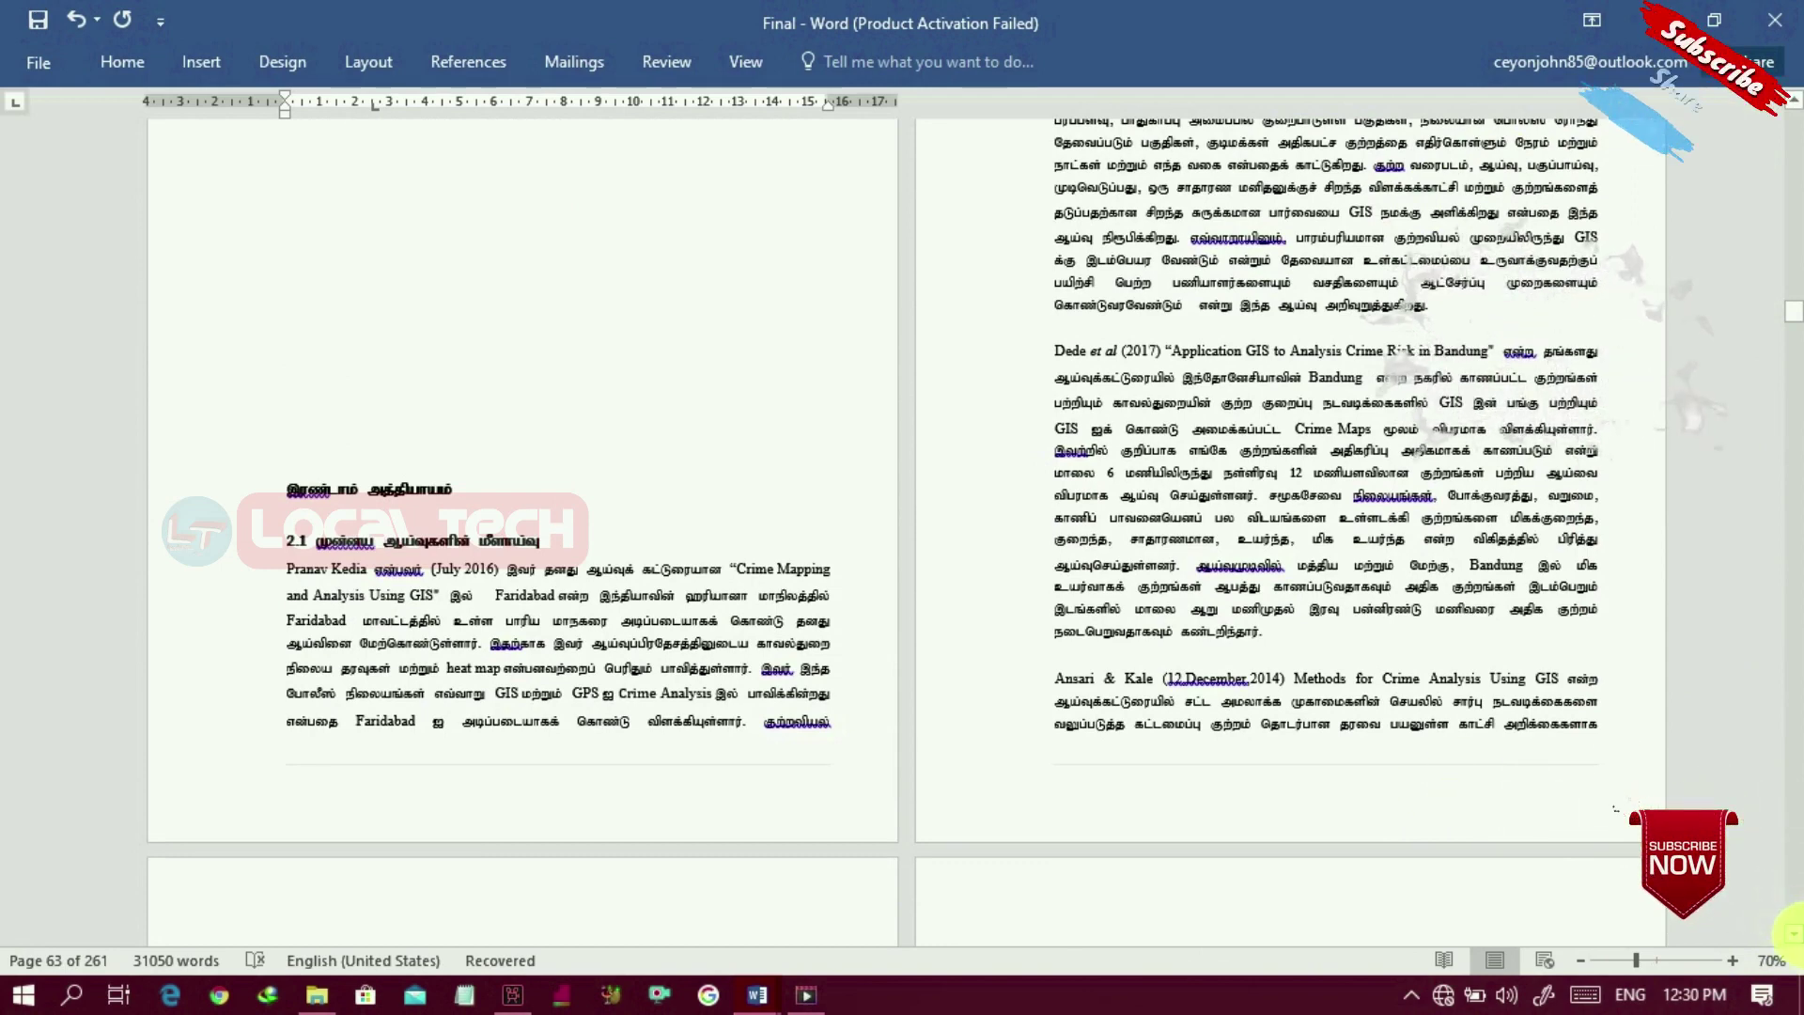
{"action": "scroll", "coordinate": [1795, 925], "scroll_direction": "down", "scroll_amount": 5}
{"action": "scroll", "coordinate": [1790, 930], "scroll_direction": "down", "scroll_amount": 1}
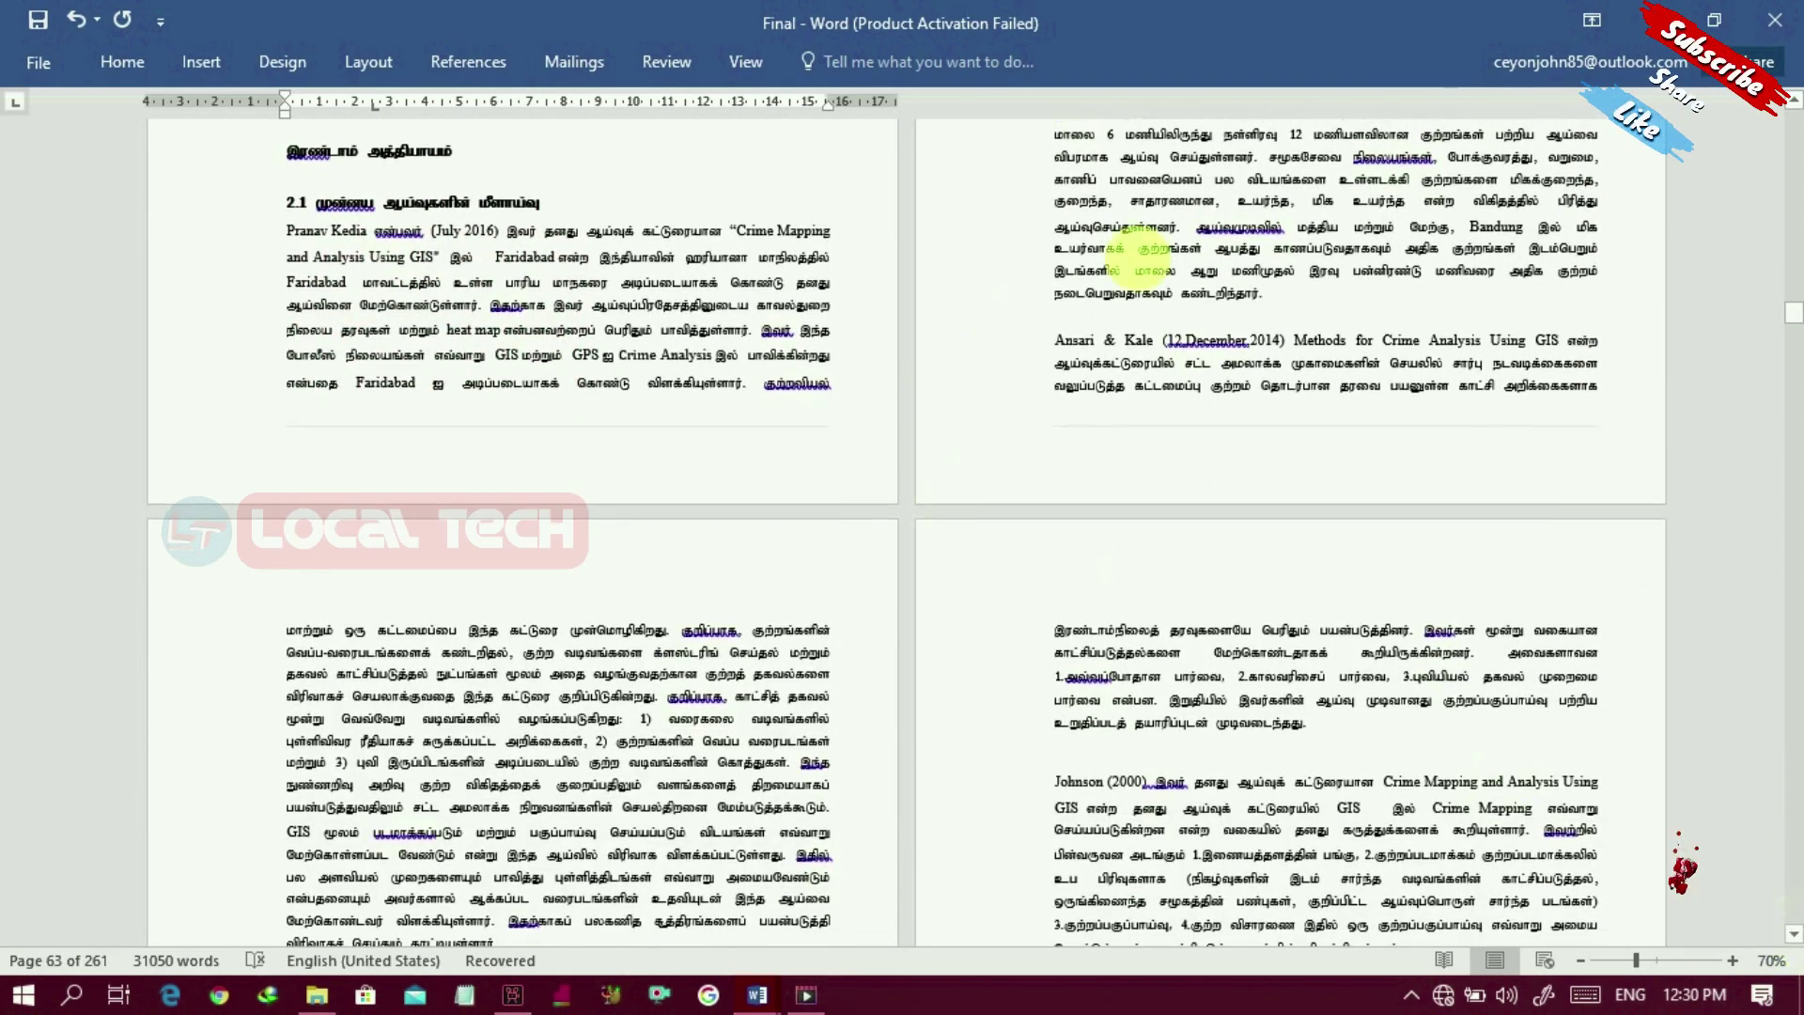
{"action": "scroll", "coordinate": [908, 536], "scroll_direction": "up", "scroll_amount": 8}
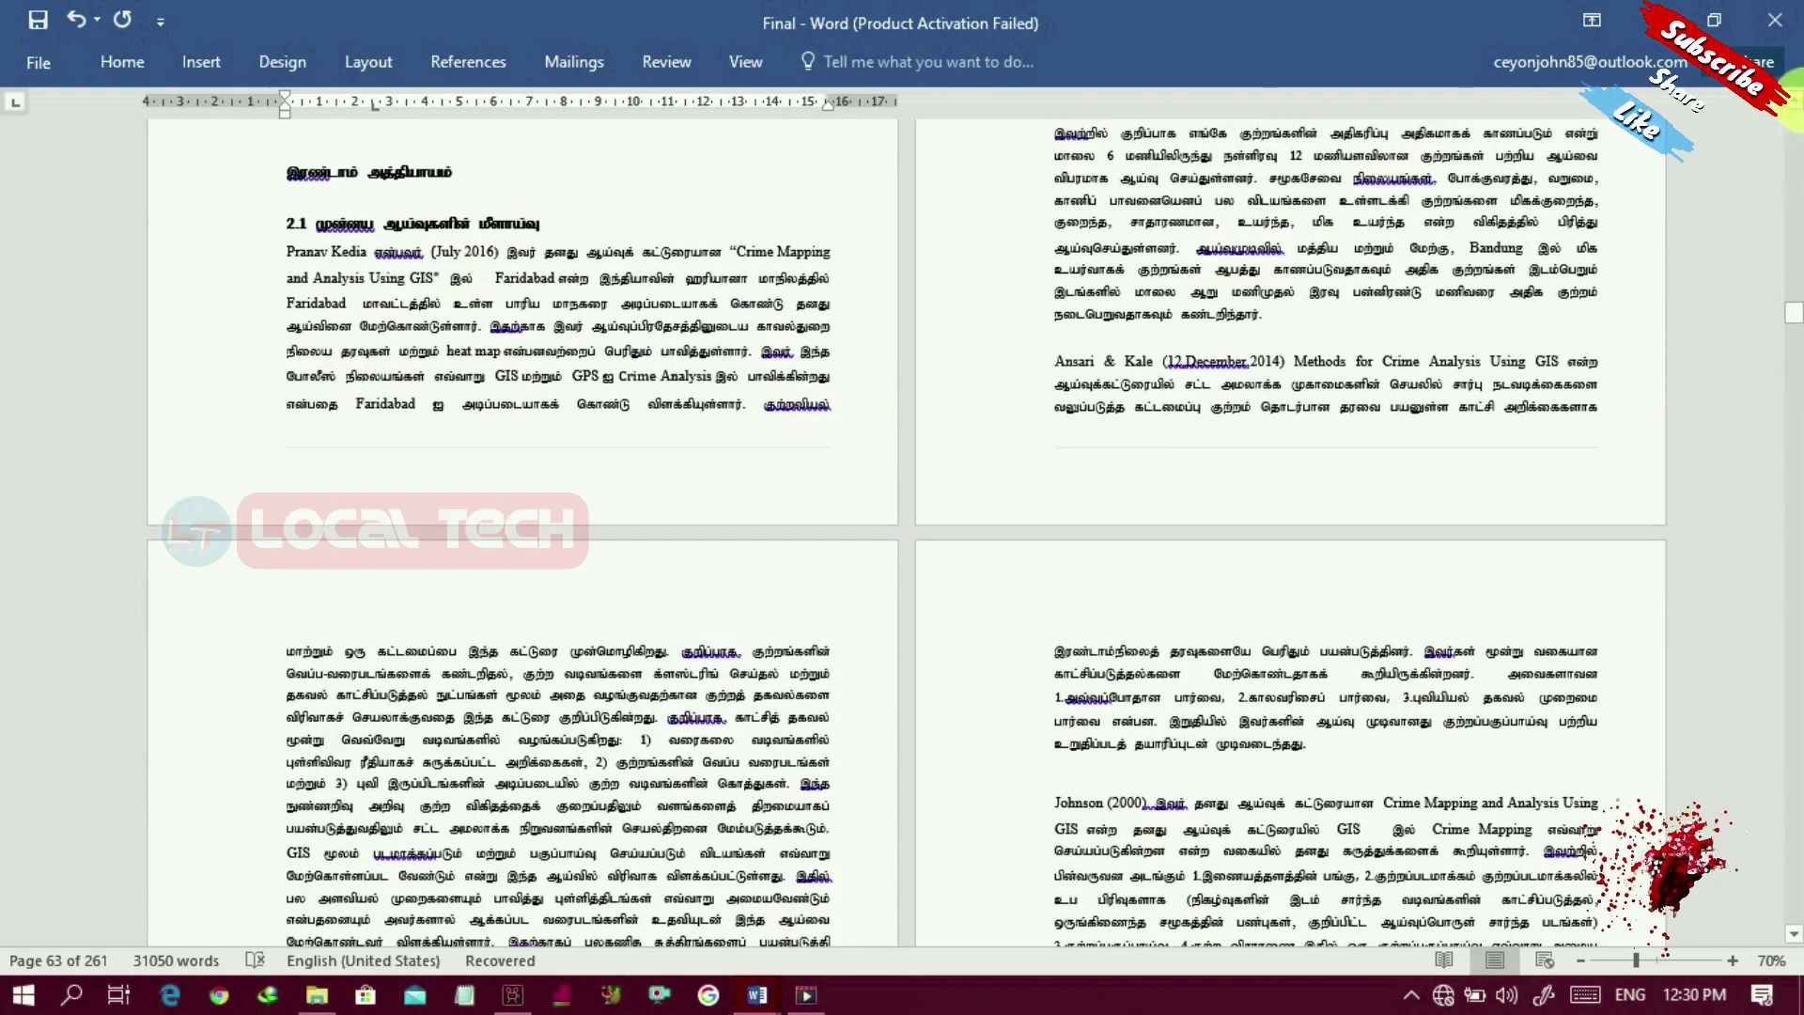
{"action": "scroll", "coordinate": [950, 291], "scroll_direction": "up", "scroll_amount": 6}
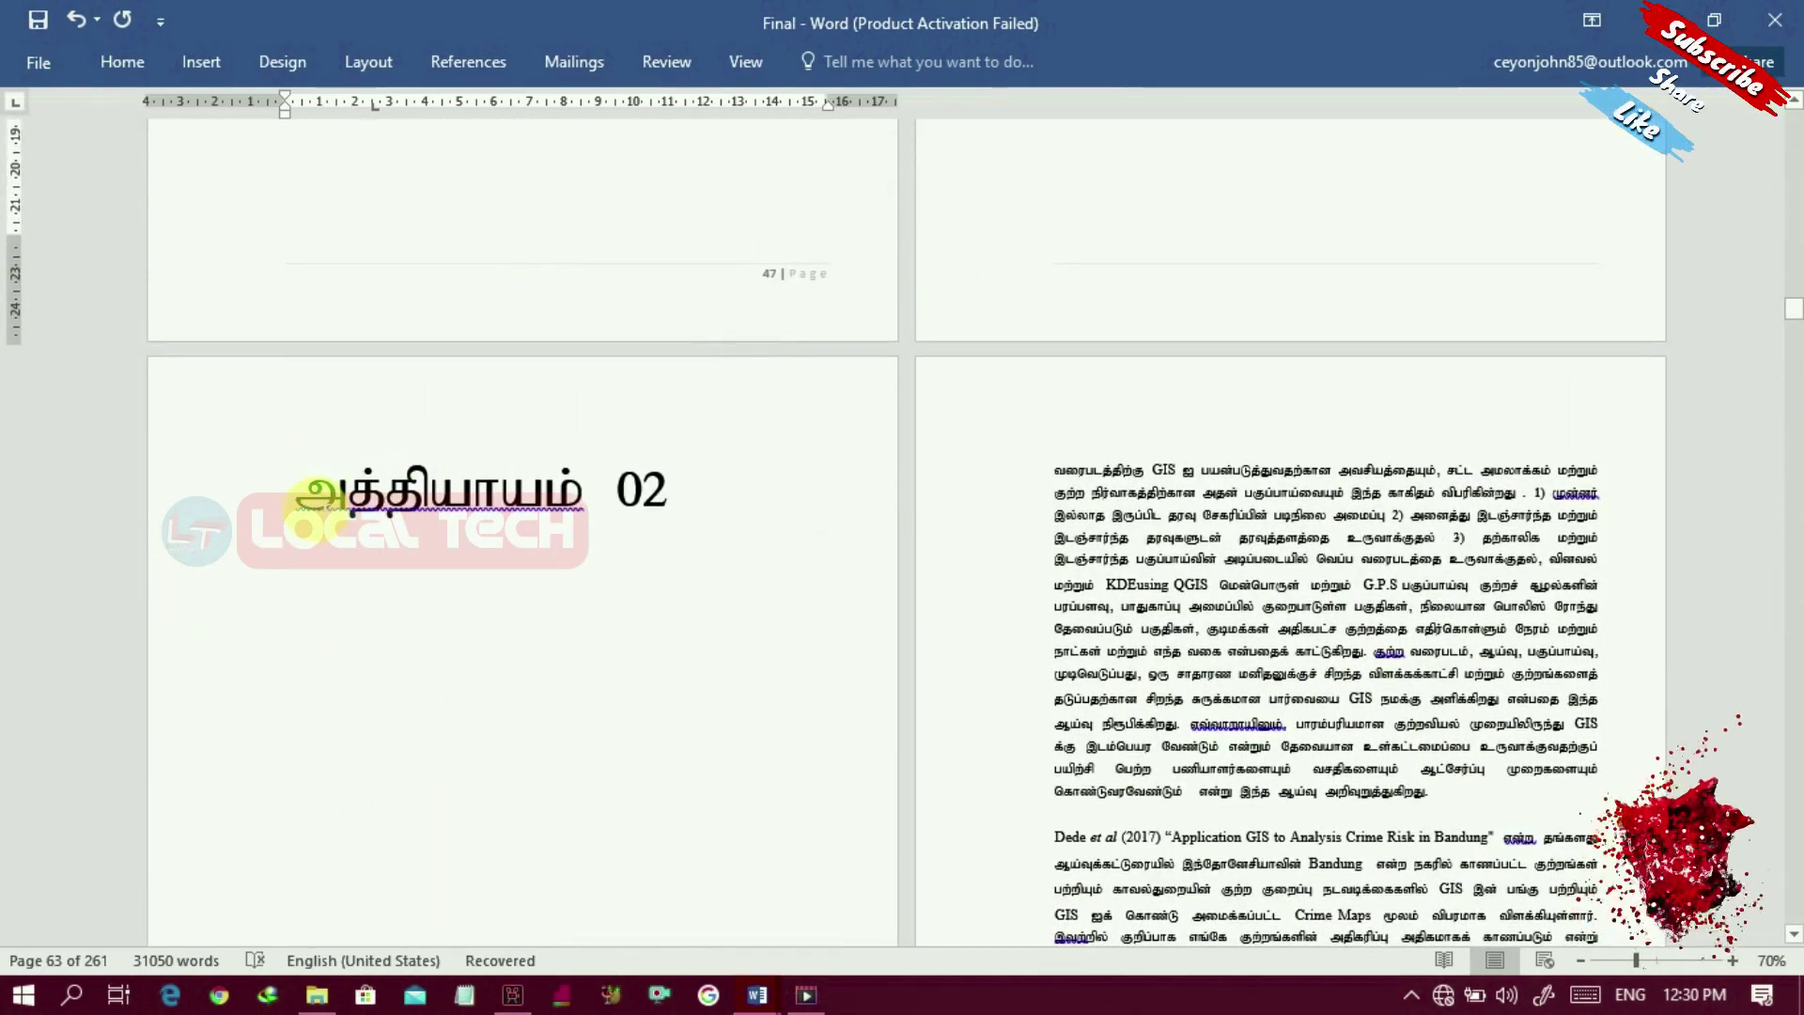
{"action": "scroll", "coordinate": [1160, 179], "scroll_direction": "up", "scroll_amount": 10}
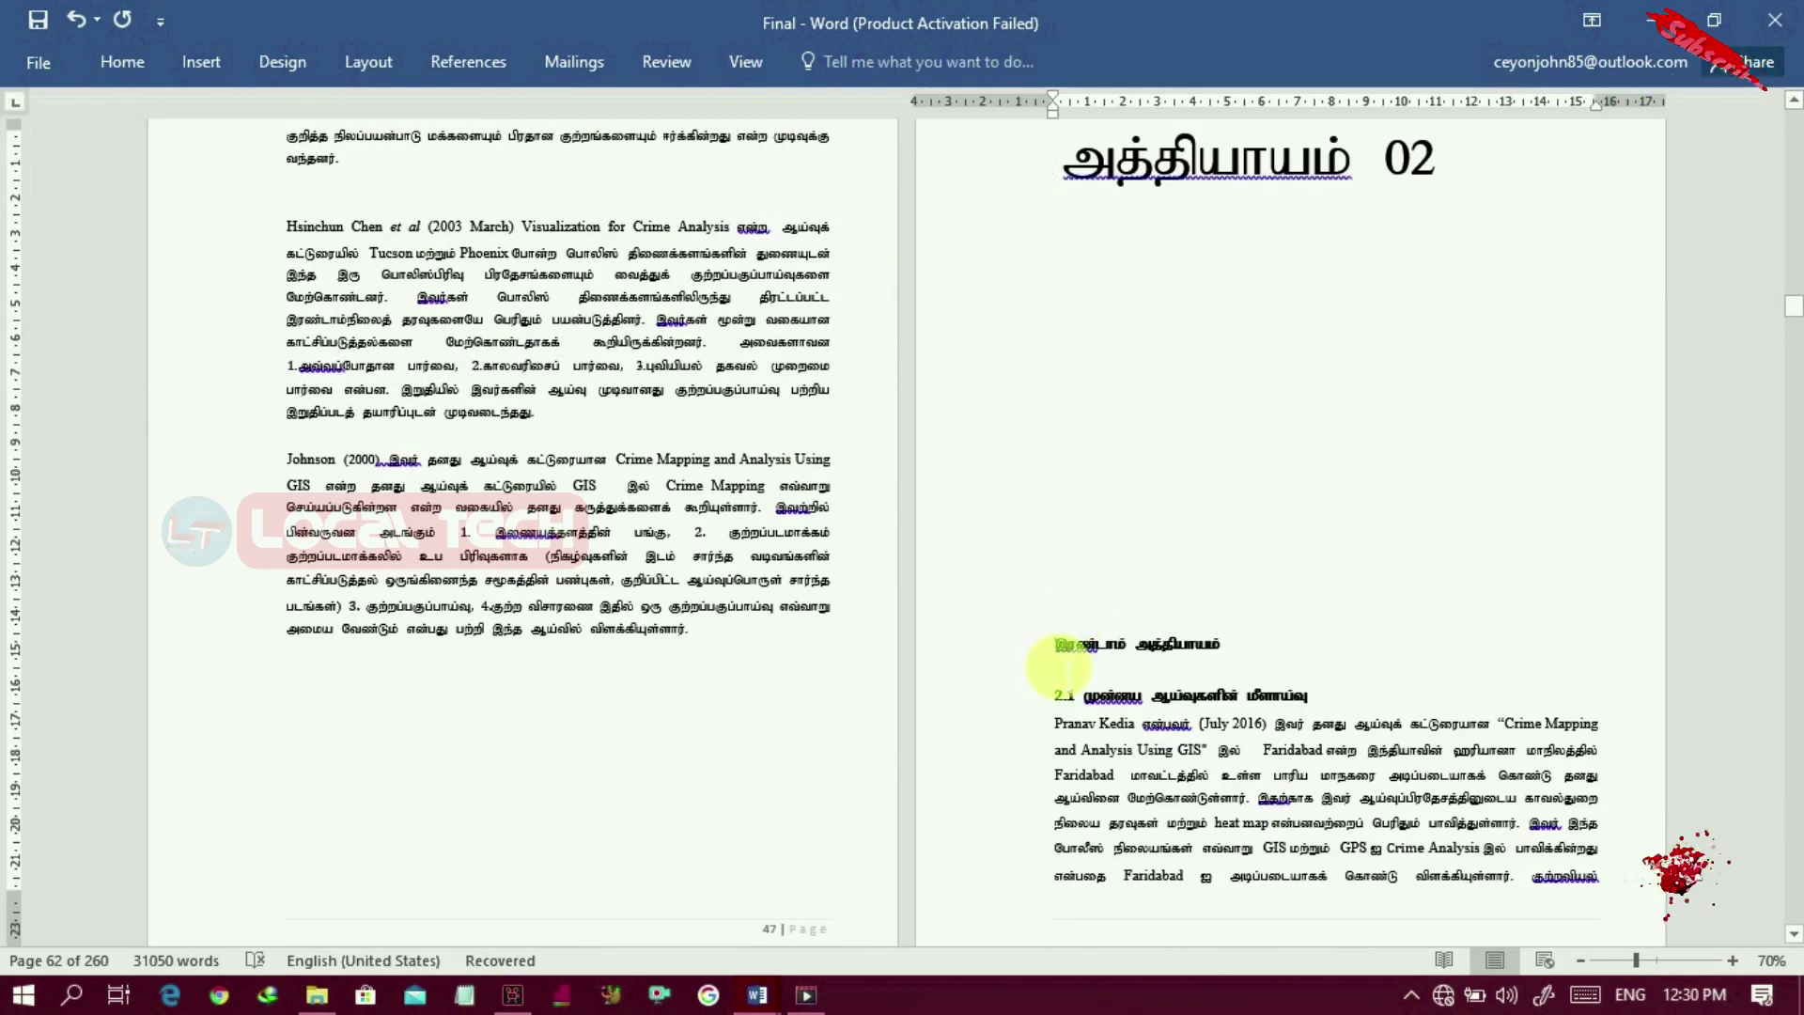
Step: Insert blank lines above the second chapter's opening heading until it moves onto the page after the Chapter 02 divider
{"action": "key", "text": "Return"}
{"action": "key", "text": "Return"}
{"action": "key", "text": "Return"}
{"action": "key", "text": "Return"}
{"action": "key", "text": "Return"}
{"action": "key", "text": "Return"}
{"action": "key", "text": "Return"}
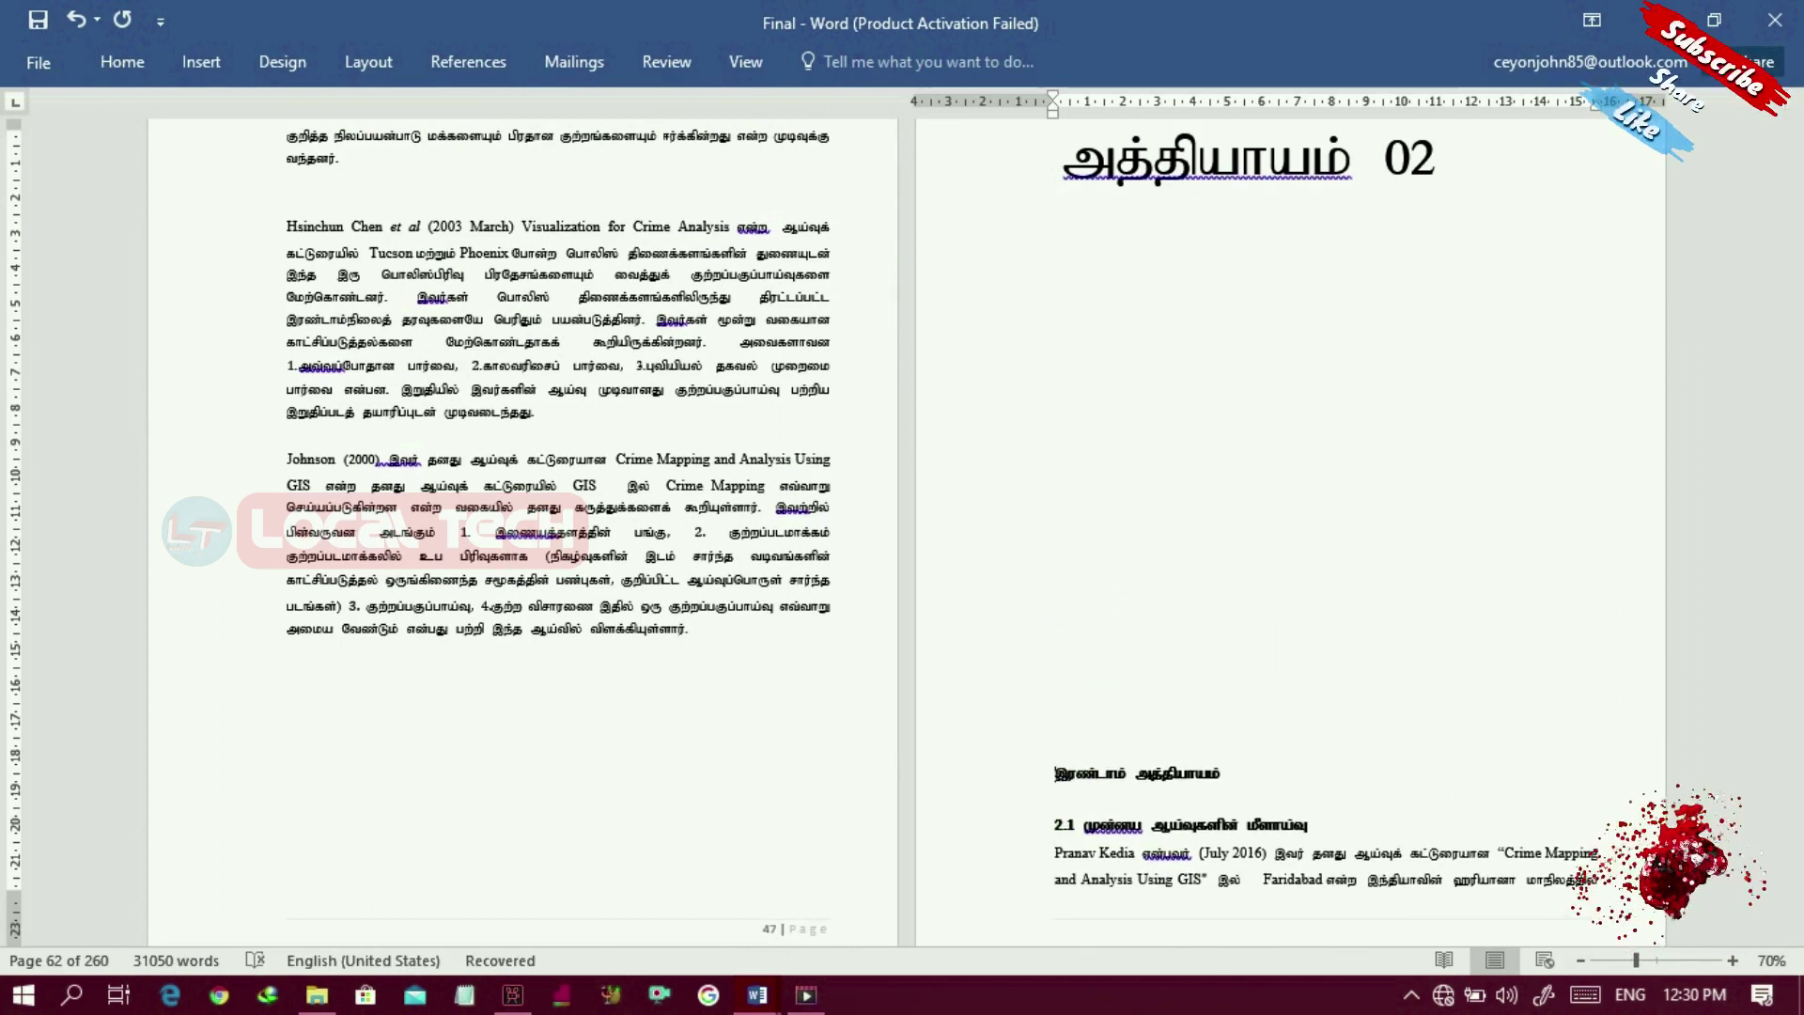
{"action": "key", "text": "Return"}
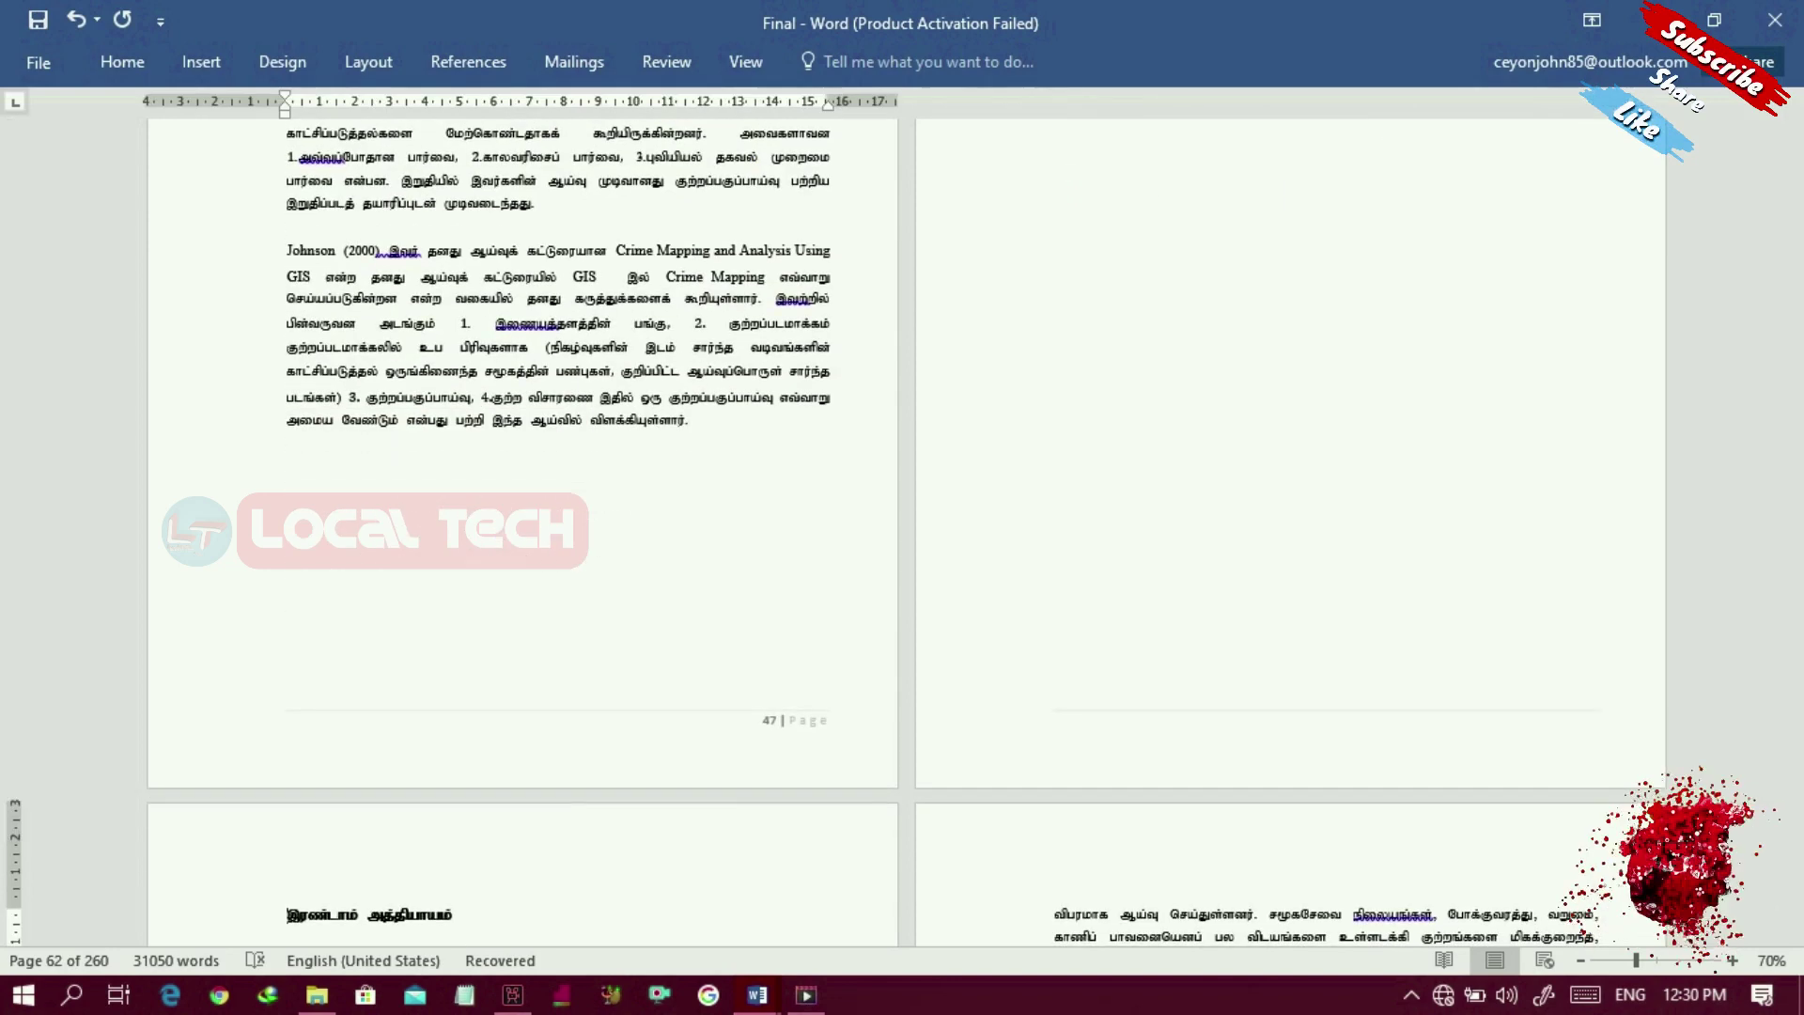
{"action": "left_click", "coordinate": [1391, 512]}
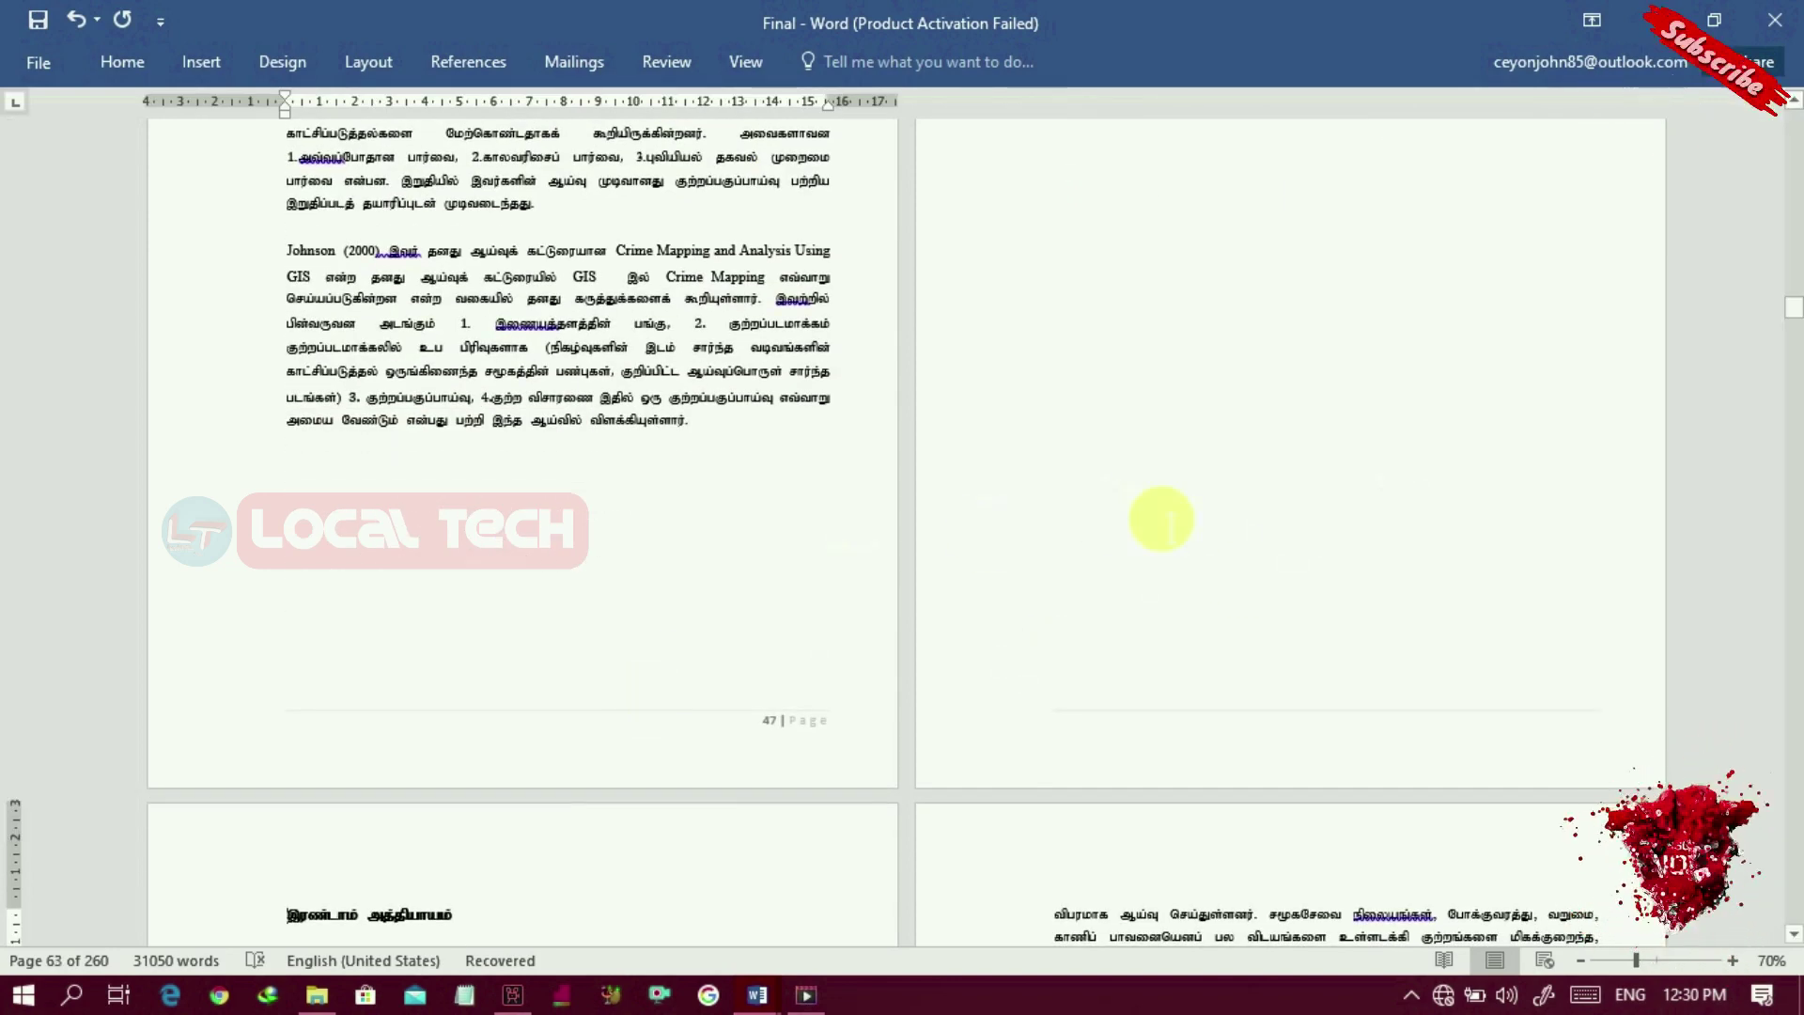
Step: Add blank lines above the Chapter 02 divider heading to move it down the page
{"action": "left_click", "coordinate": [1158, 515]}
{"action": "left_click_drag", "start_coordinate": [1795, 329], "coordinate": [1796, 316]}
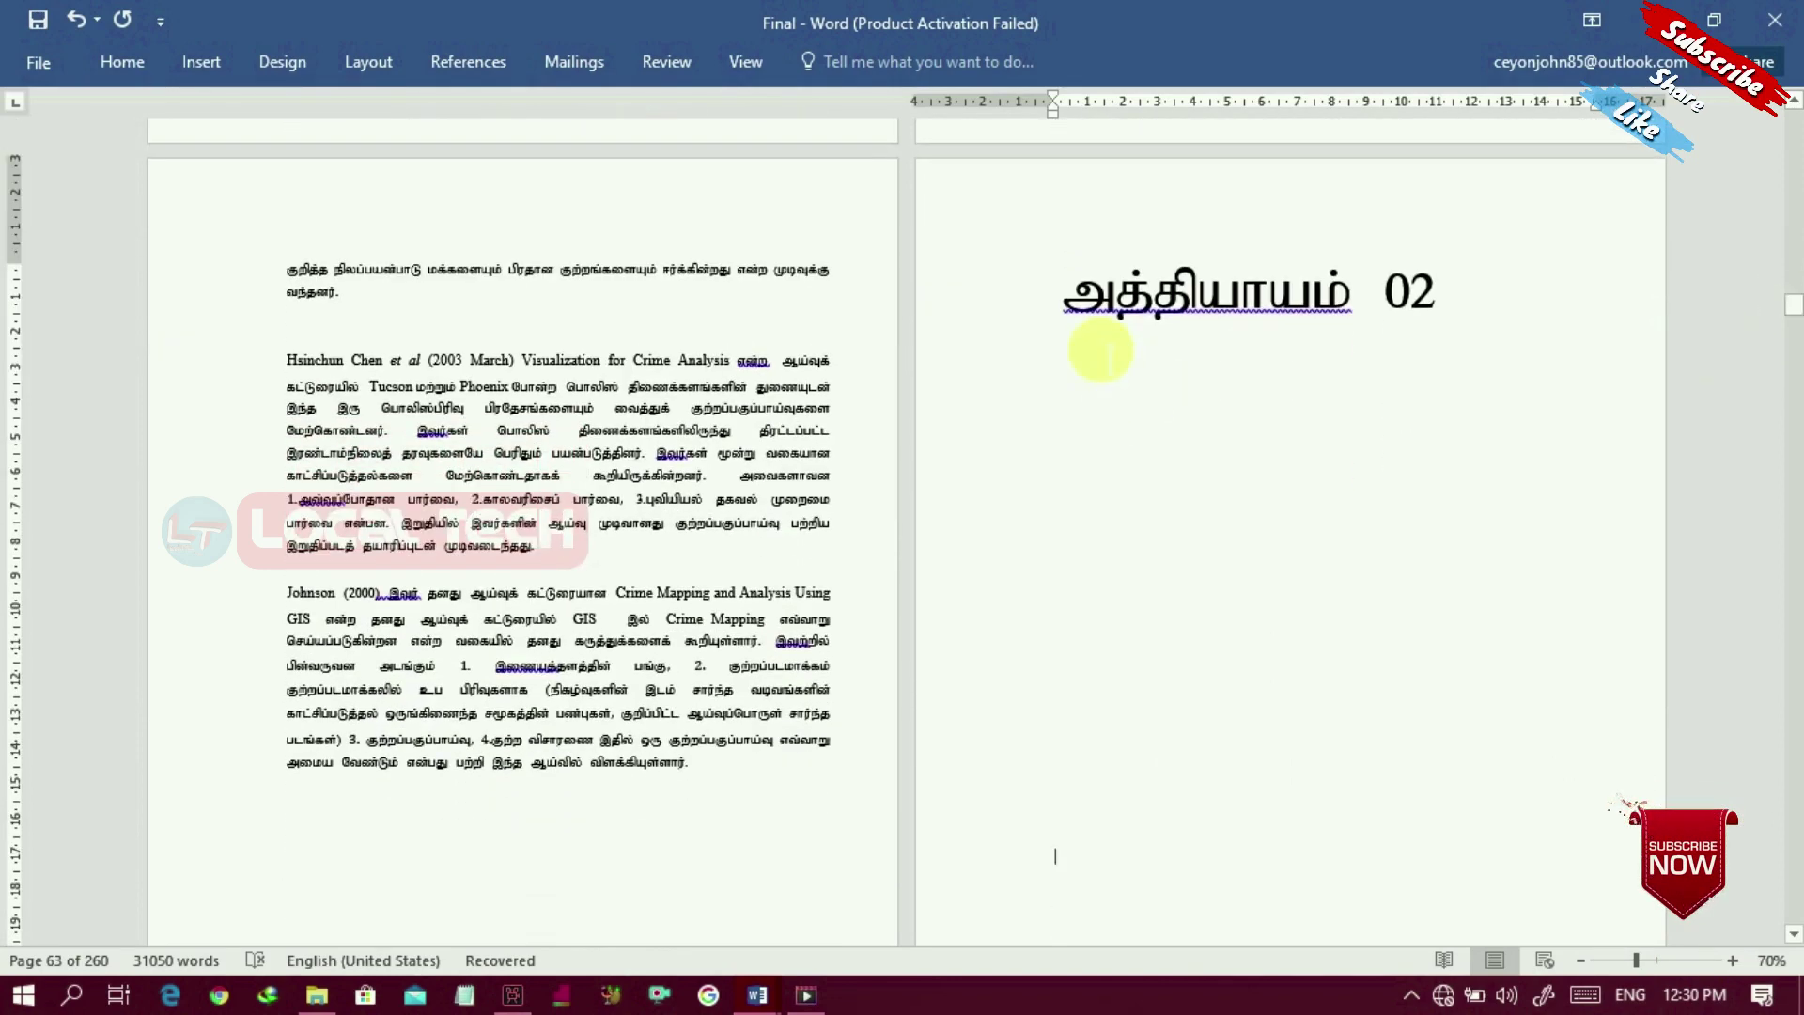
{"action": "key", "text": "Return"}
{"action": "key", "text": "Return"}
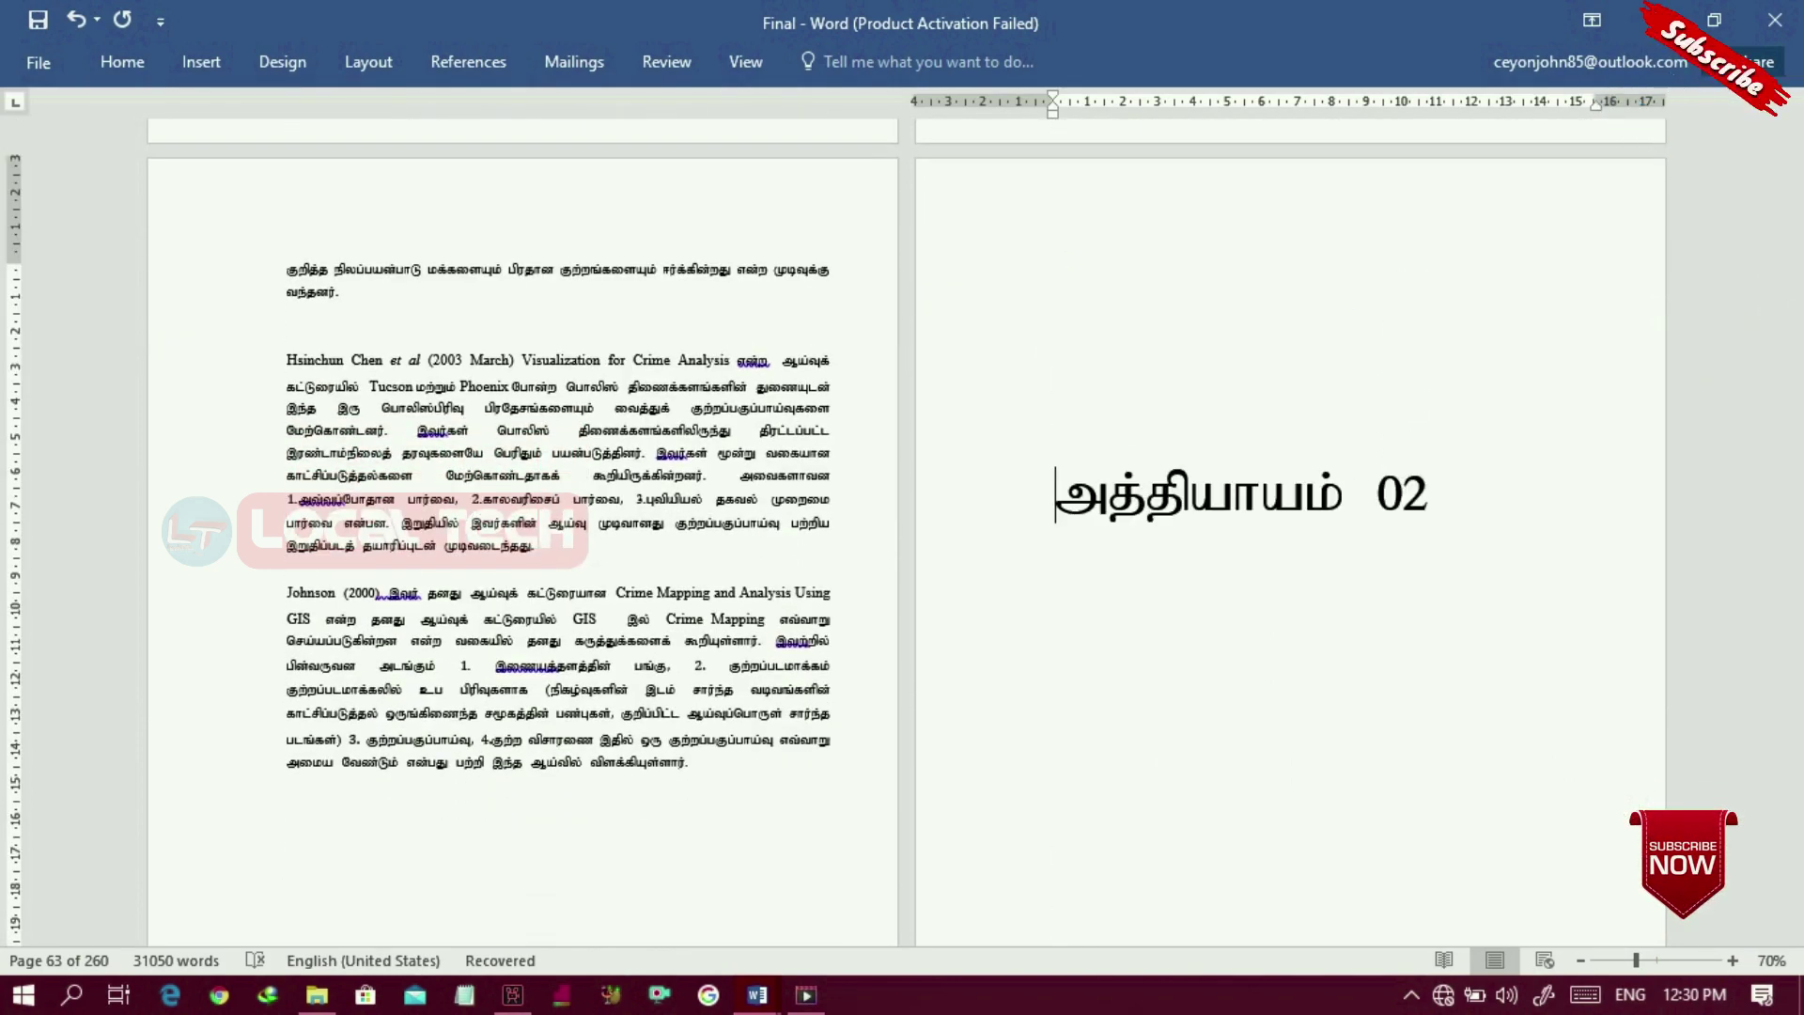
Step: Delete the surplus blank lines above the second chapter's opening heading and check the surrounding pages
{"action": "left_click_drag", "start_coordinate": [1797, 319], "coordinate": [1797, 325]}
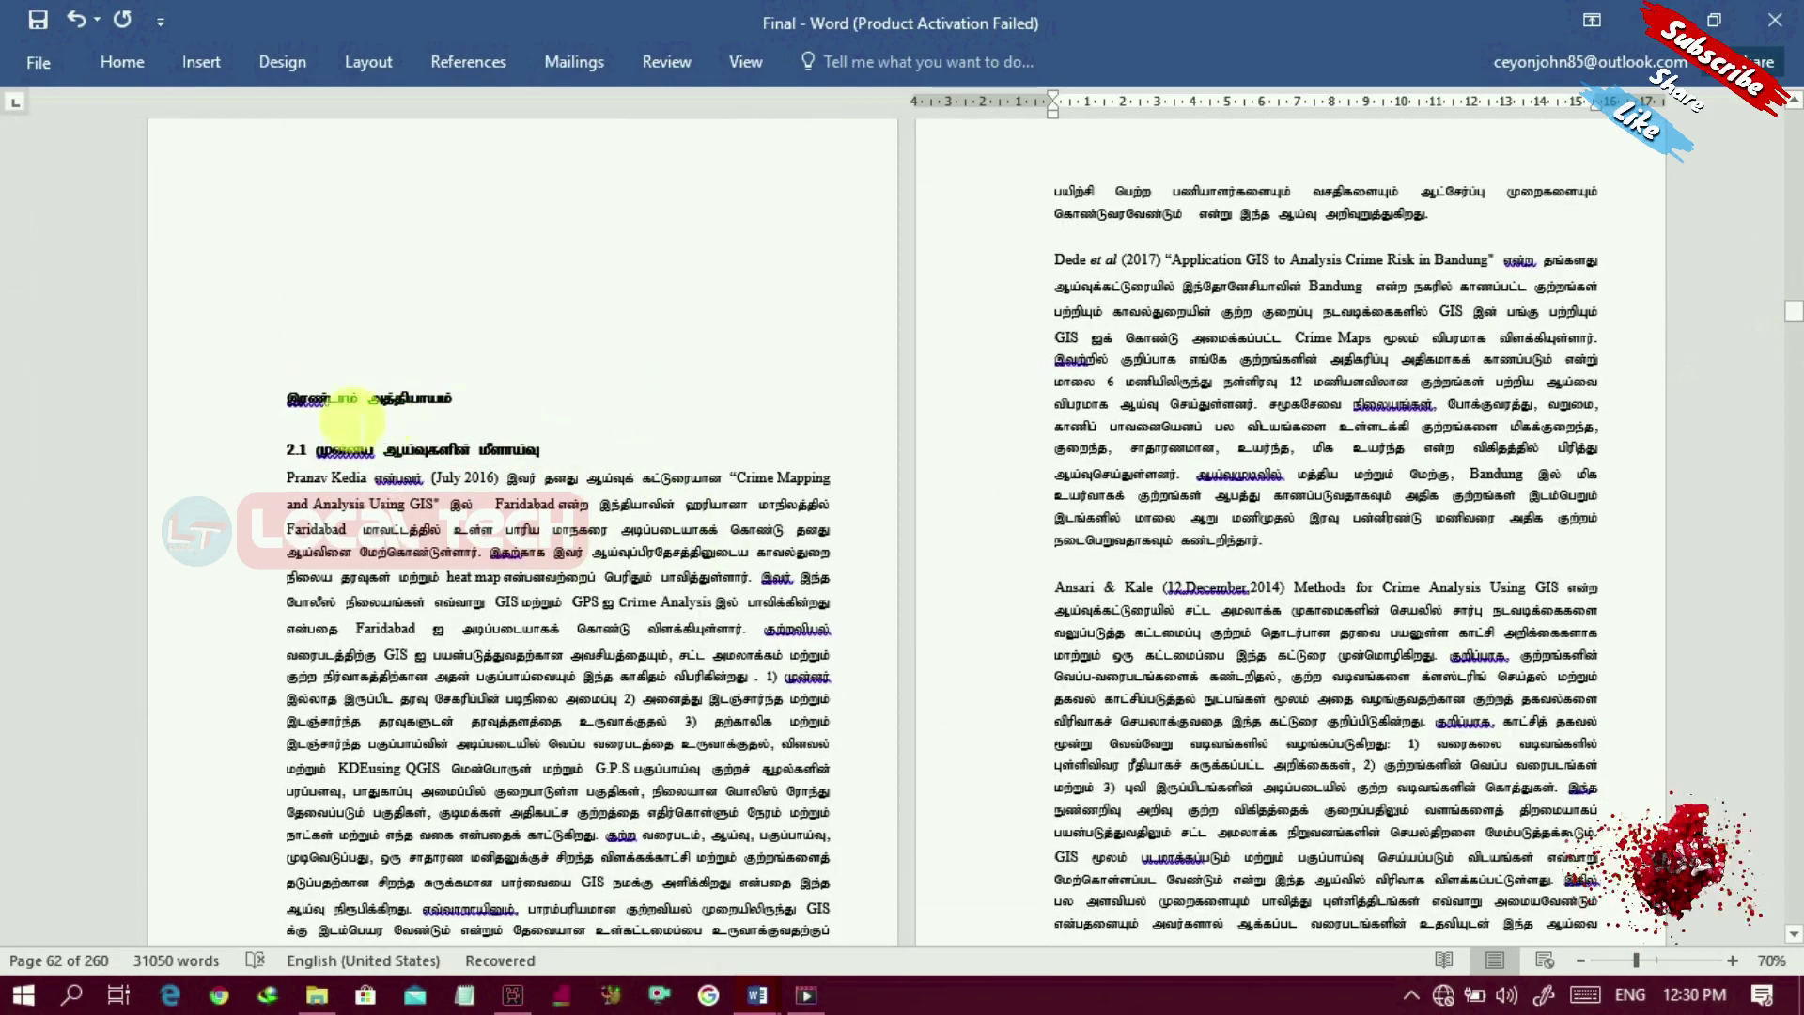
{"action": "key", "text": "BackSpace"}
{"action": "key", "text": "BackSpace"}
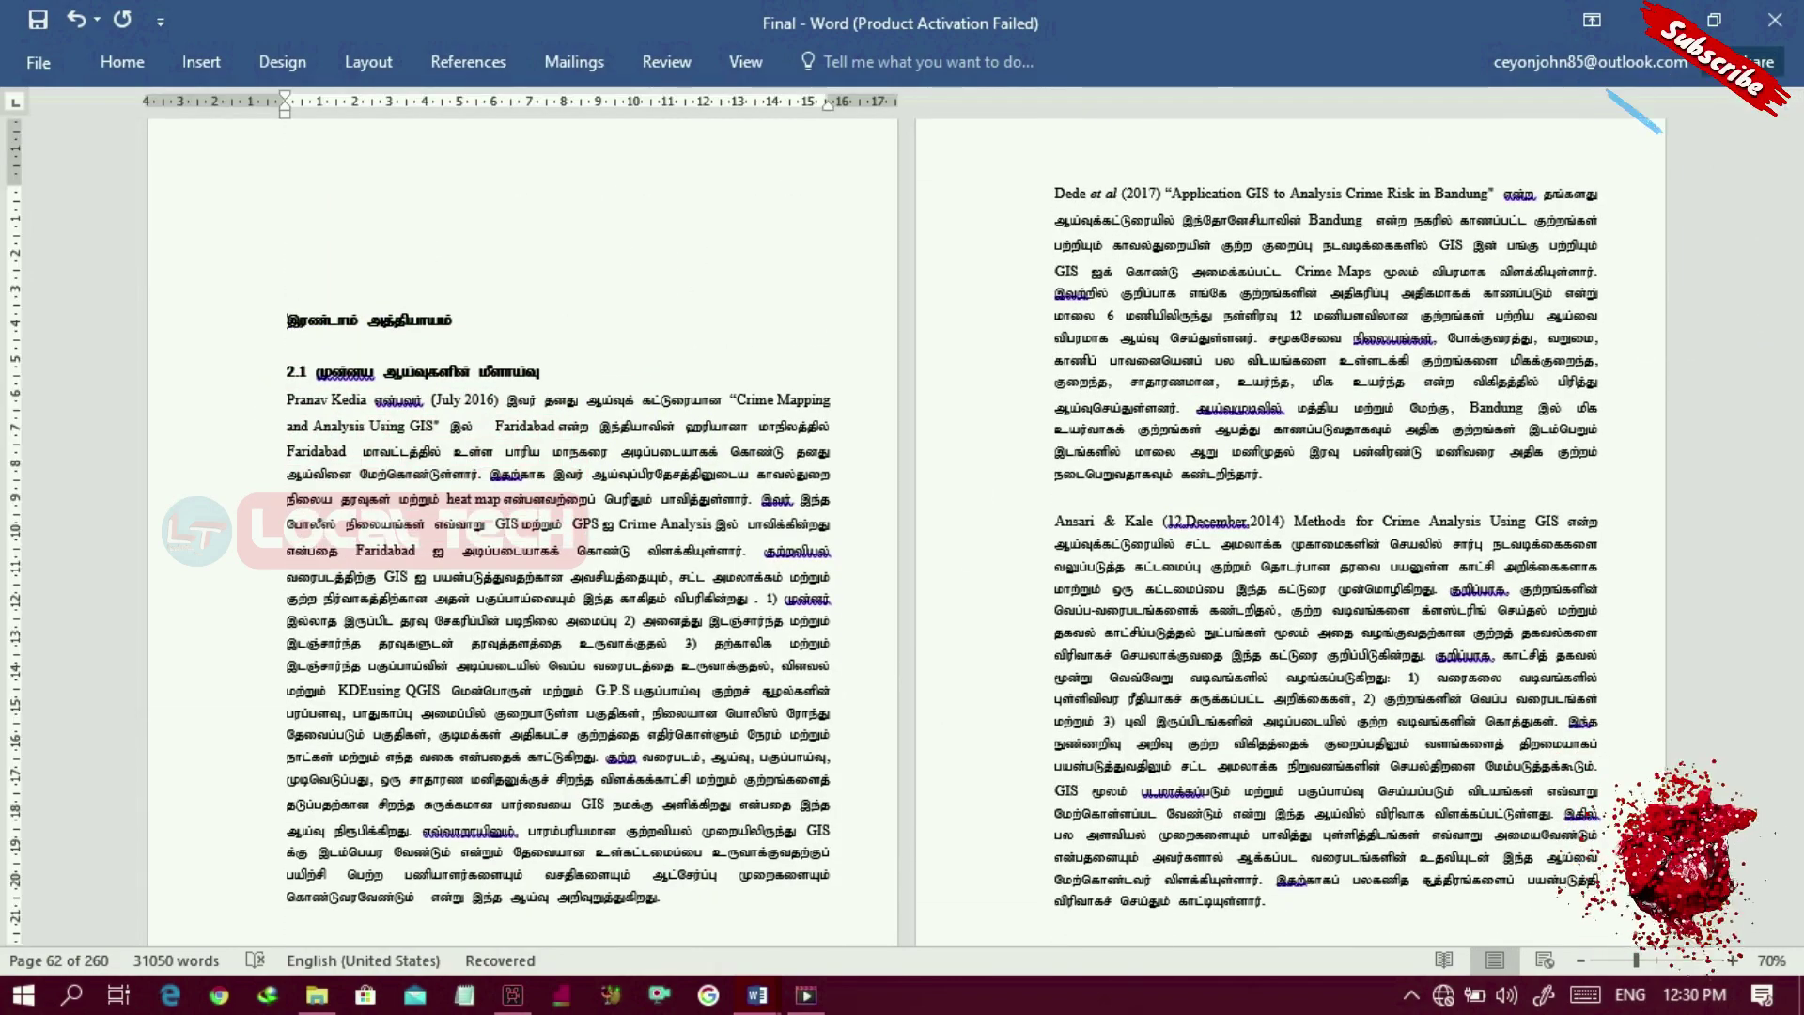
{"action": "key", "text": "BackSpace"}
{"action": "key", "text": "BackSpace"}
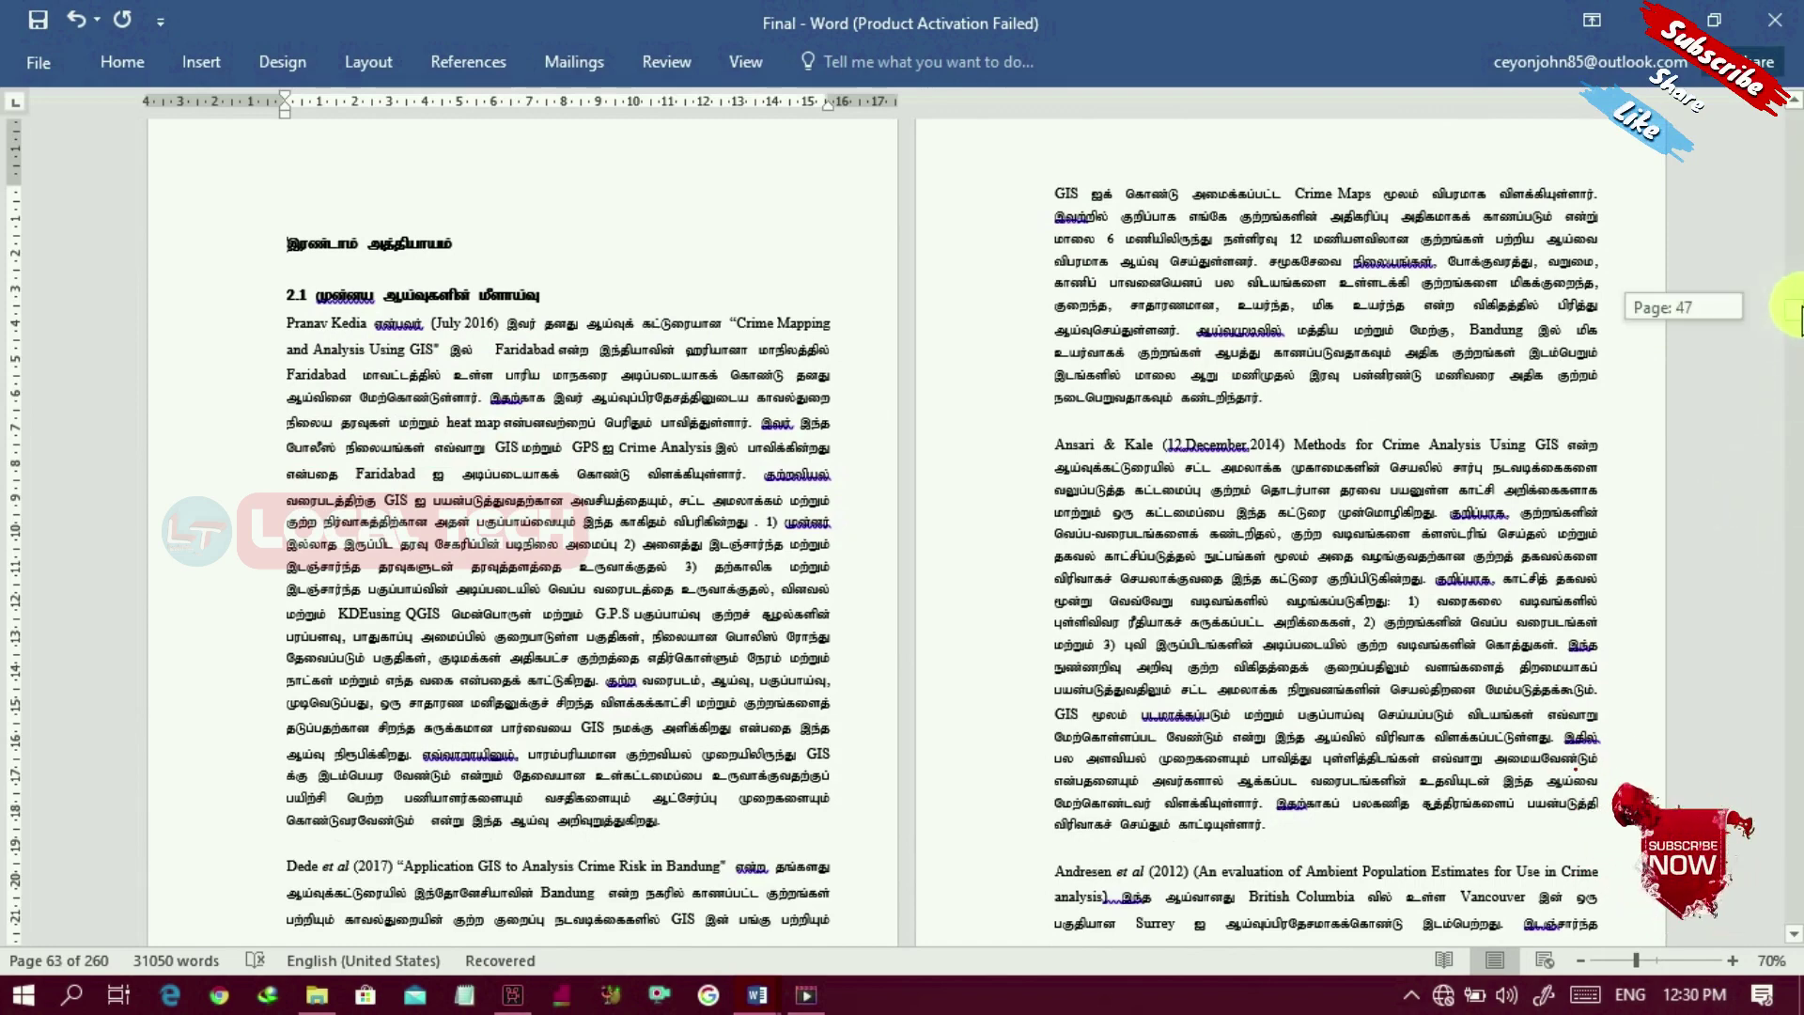
{"action": "left_click_drag", "start_coordinate": [1799, 319], "coordinate": [1797, 310]}
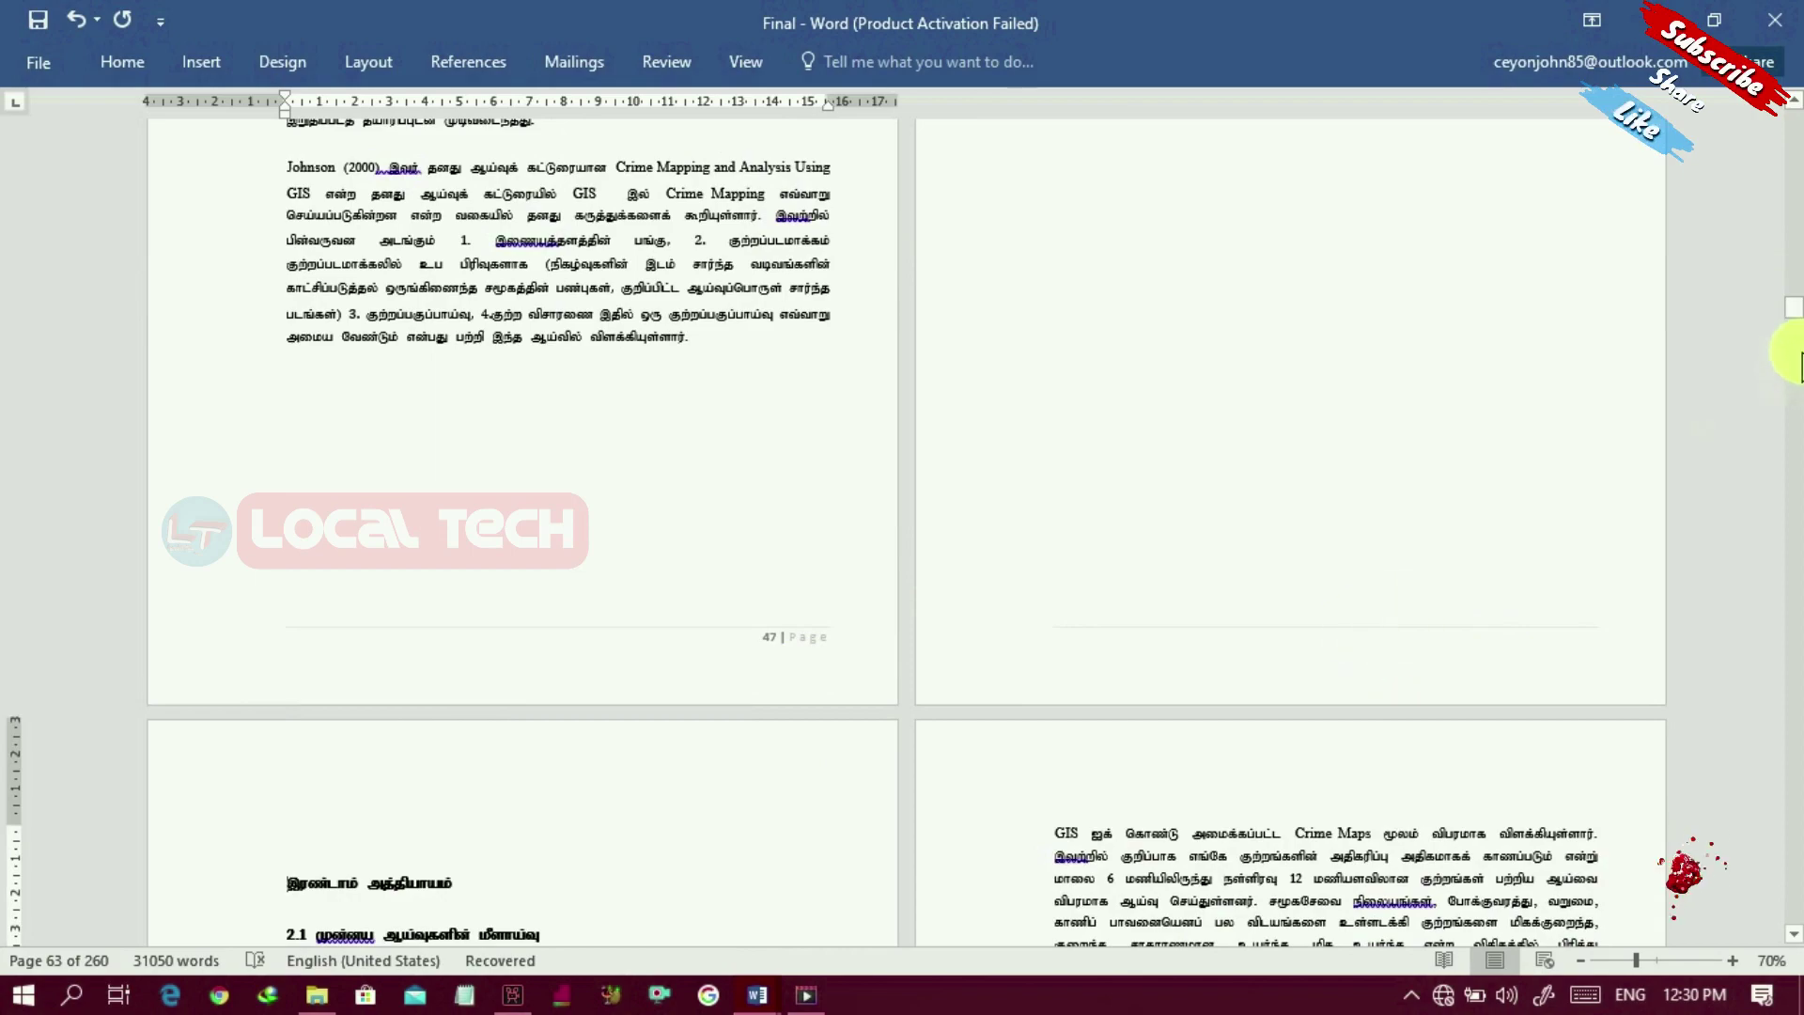
{"action": "left_click_drag", "start_coordinate": [1797, 320], "coordinate": [1795, 314]}
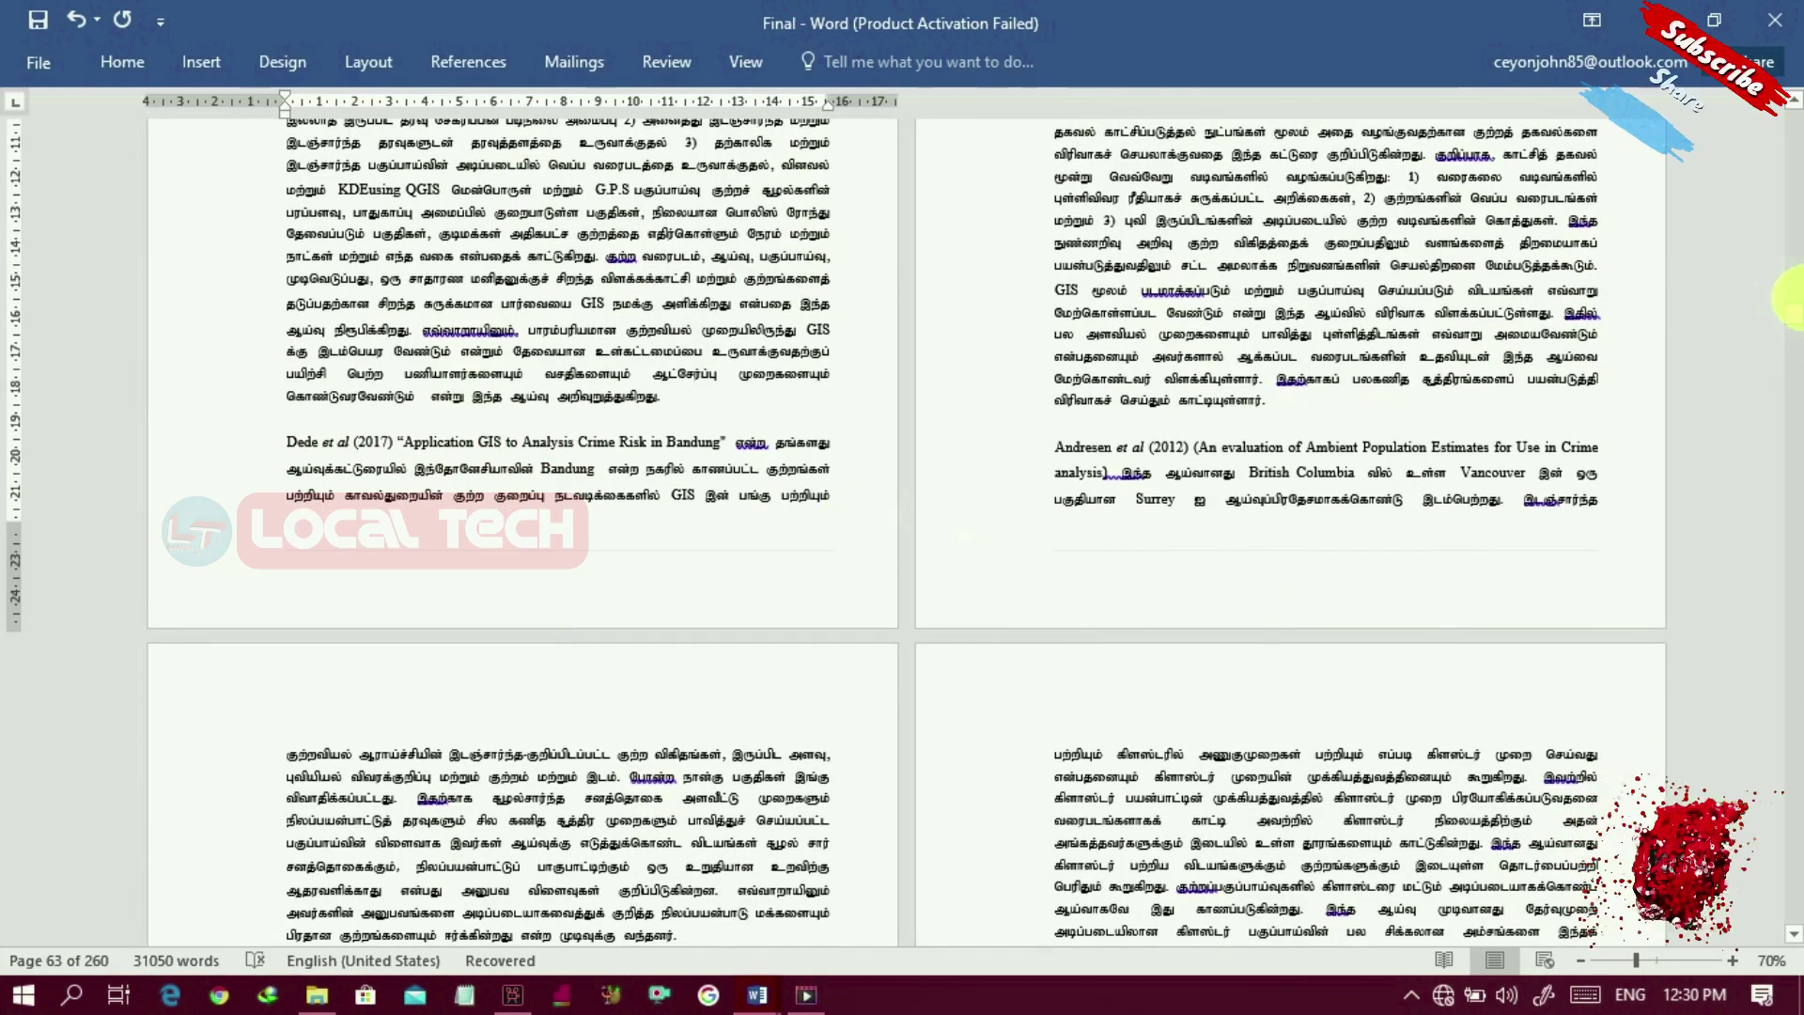
{"action": "left_click_drag", "start_coordinate": [1795, 314], "coordinate": [1795, 307]}
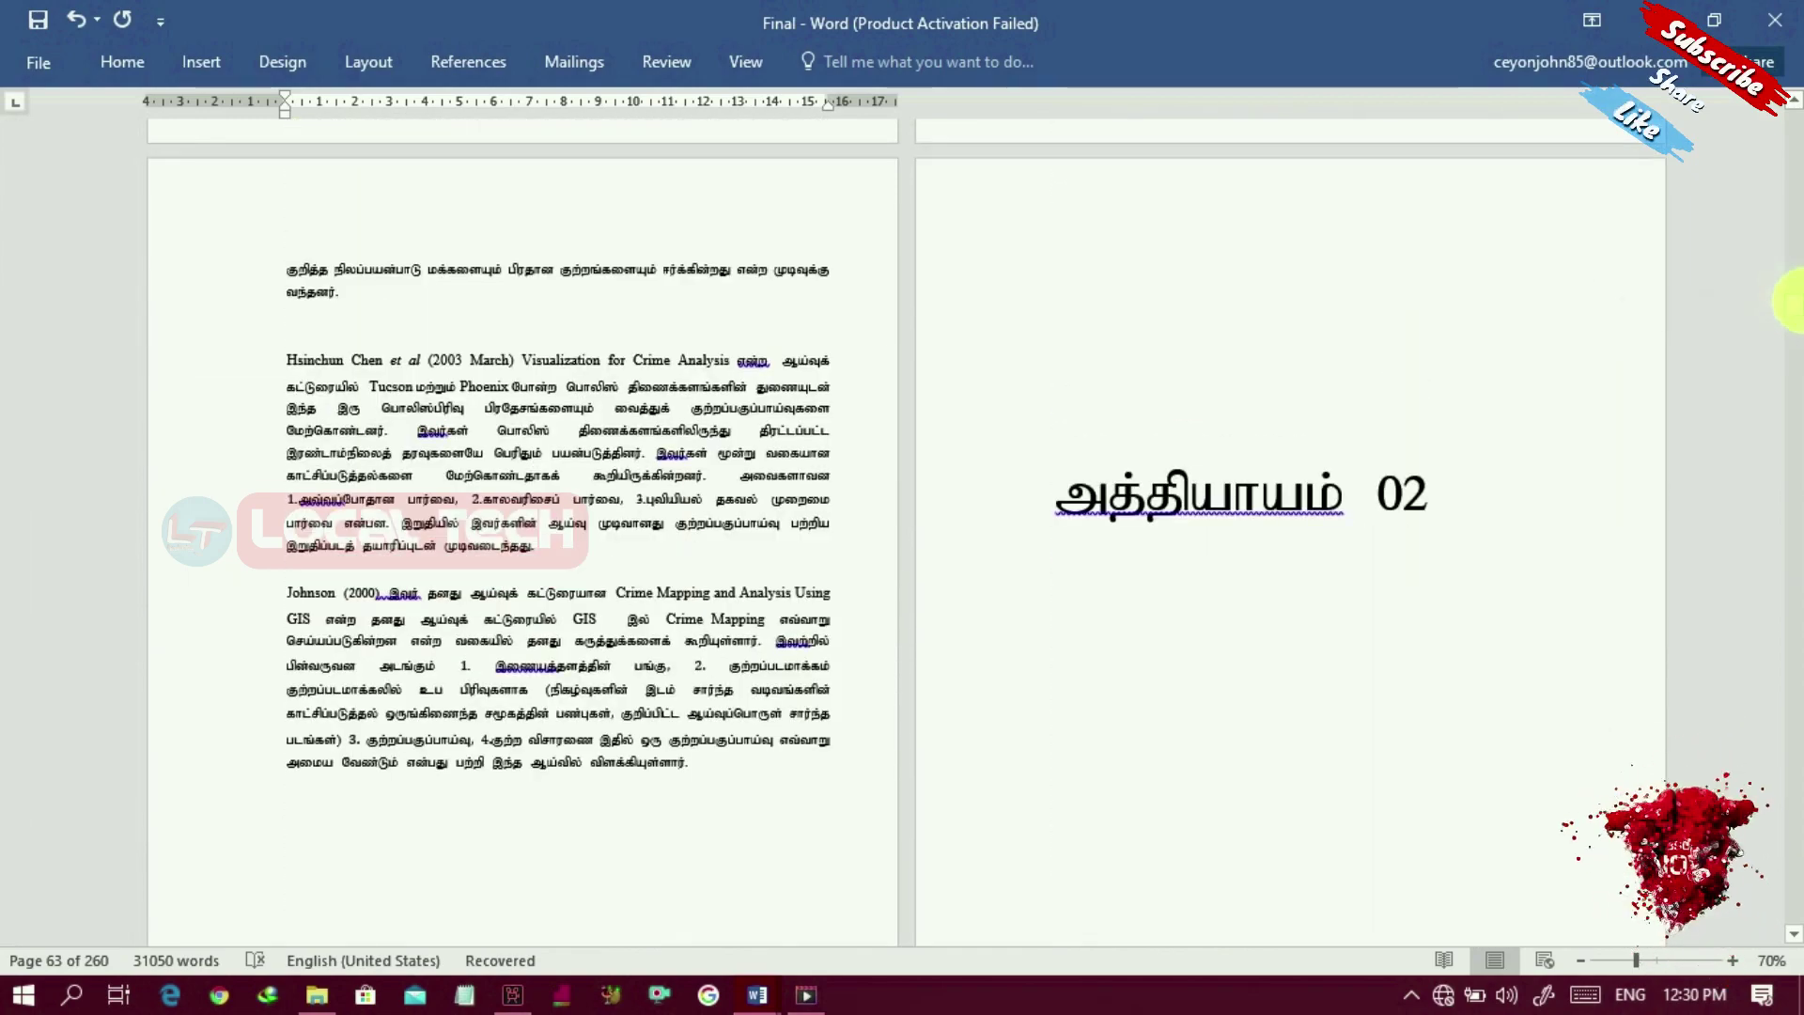
Step: Insert a Next Page section break directly after the Chapter 02 divider heading
{"action": "left_click", "coordinate": [1459, 499]}
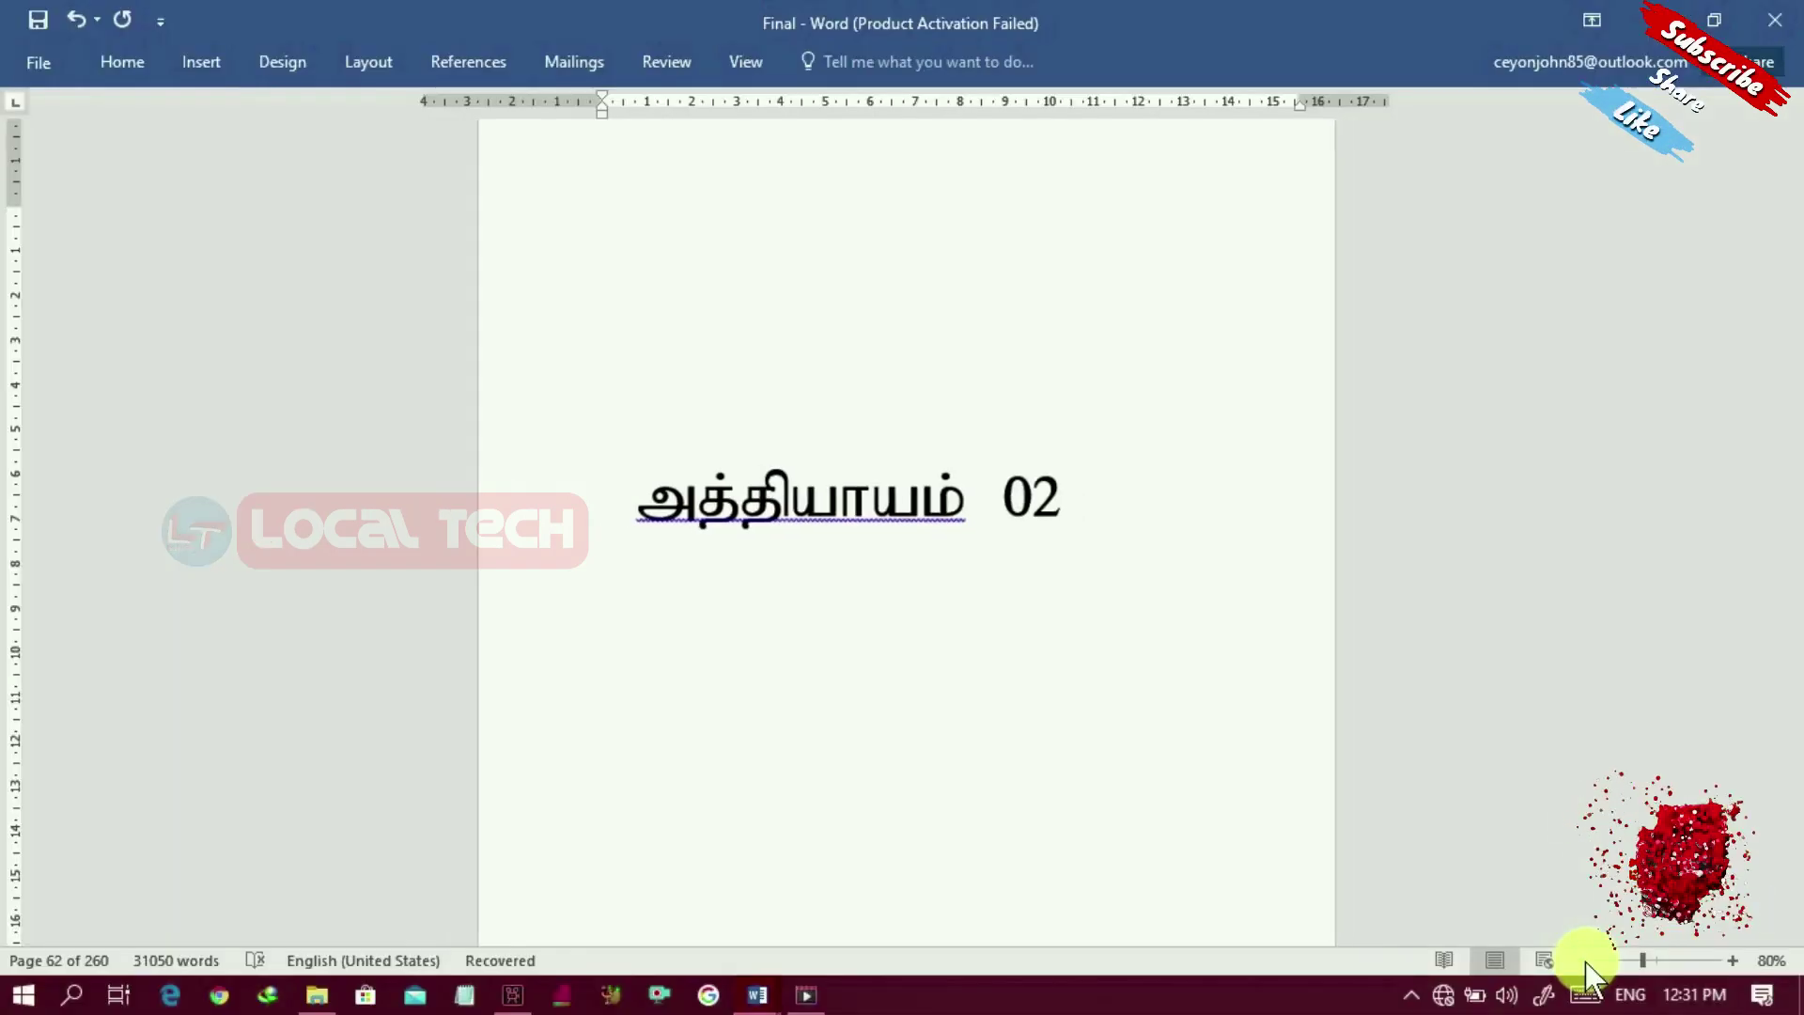
{"action": "left_click", "coordinate": [1582, 960]}
{"action": "left_click", "coordinate": [1581, 961]}
{"action": "left_click", "coordinate": [1582, 961]}
{"action": "left_click", "coordinate": [1582, 961]}
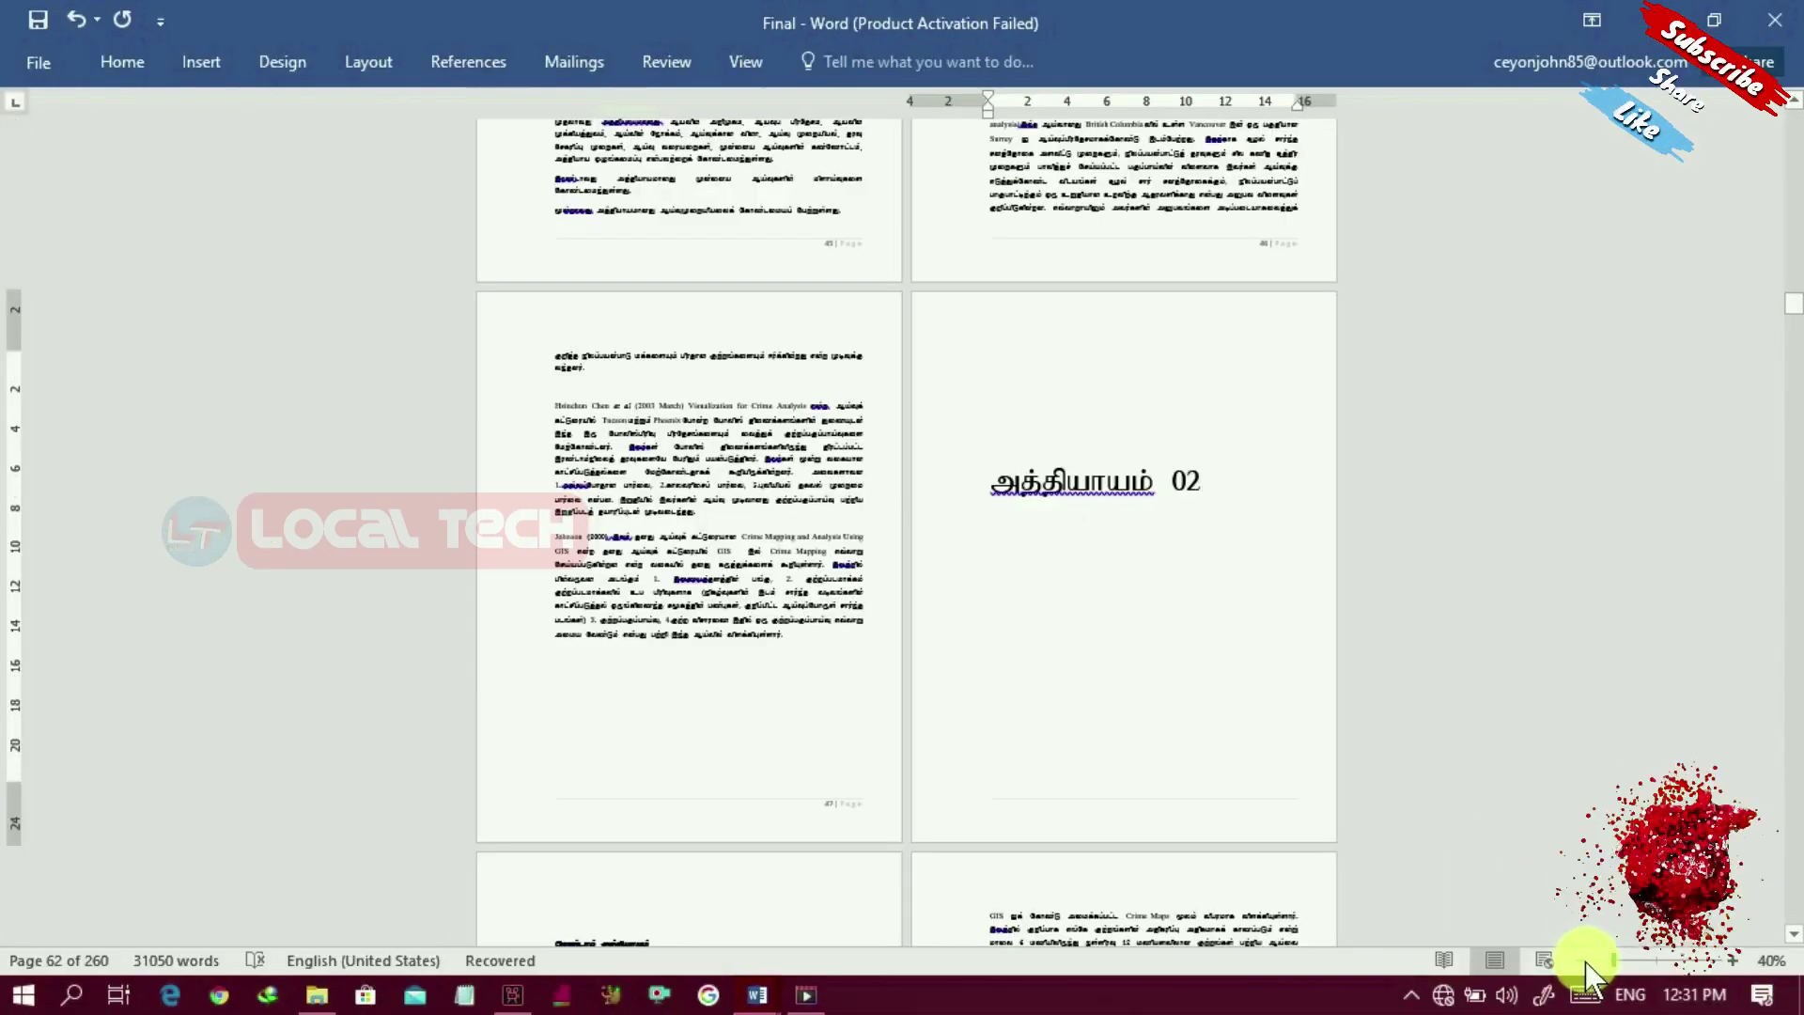
{"action": "left_click", "coordinate": [1732, 960]}
{"action": "left_click", "coordinate": [1732, 960]}
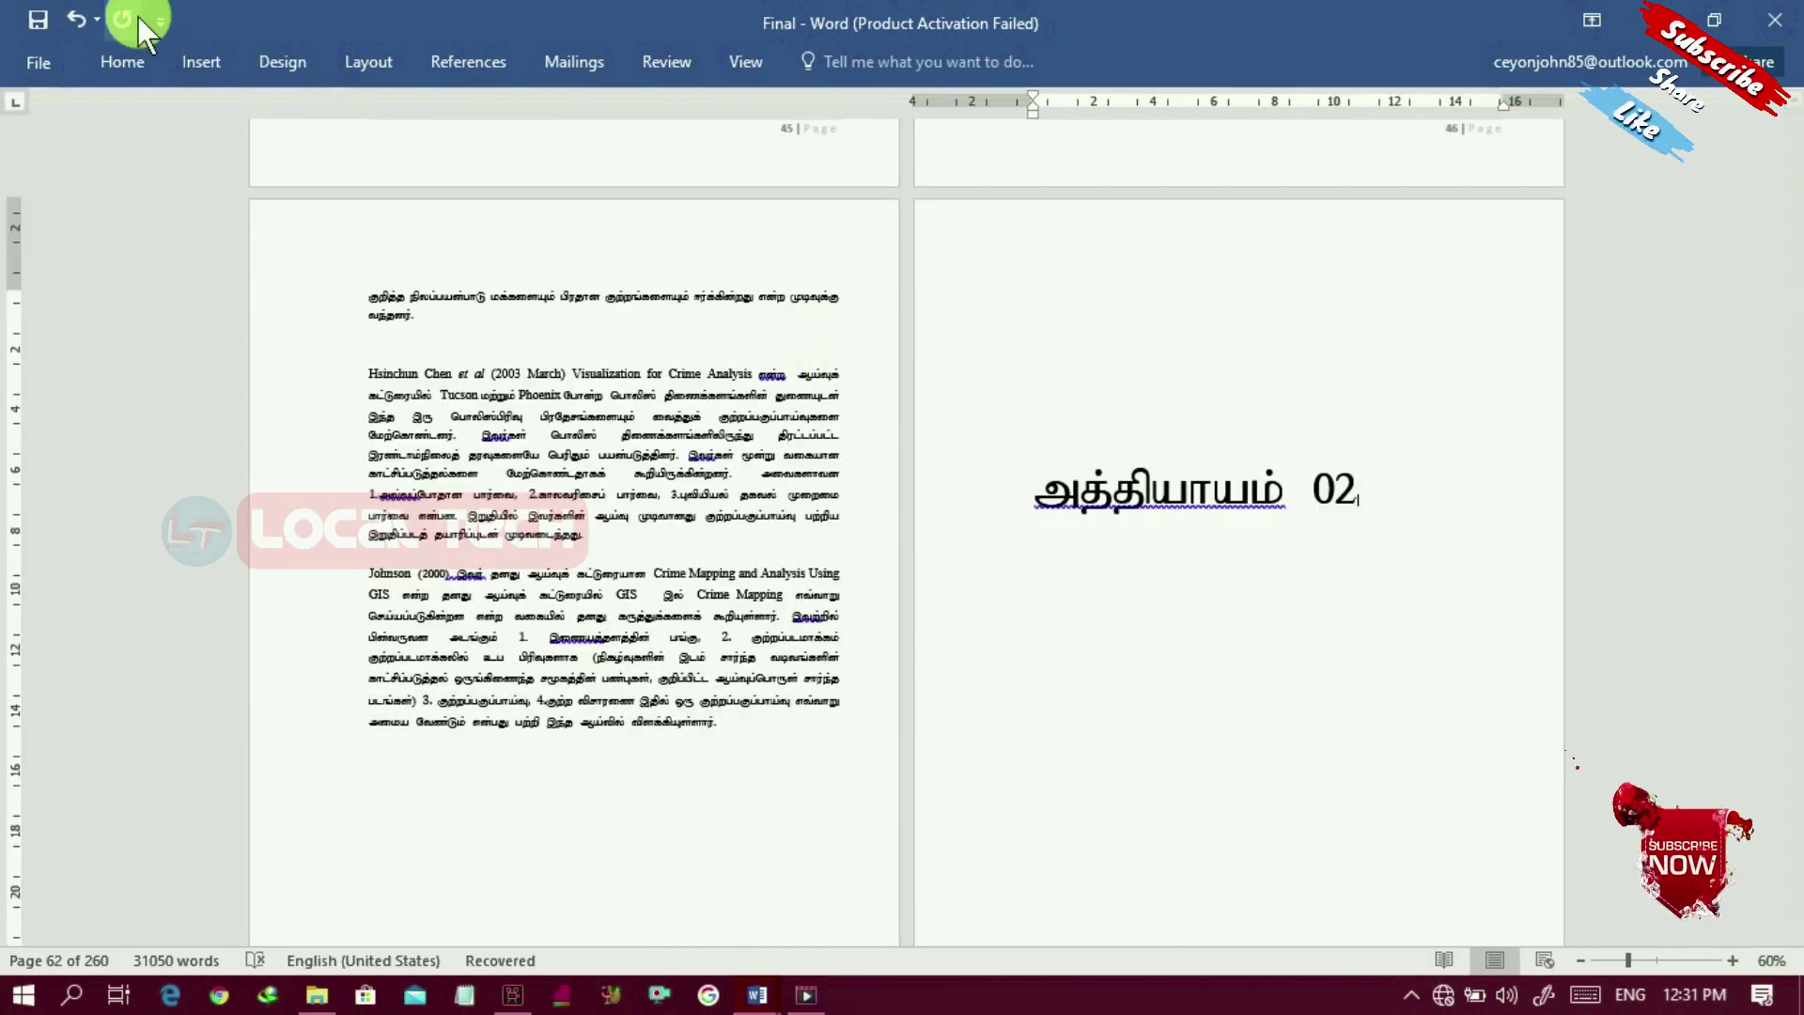
{"action": "left_click", "coordinate": [348, 66]}
{"action": "left_click", "coordinate": [355, 99]}
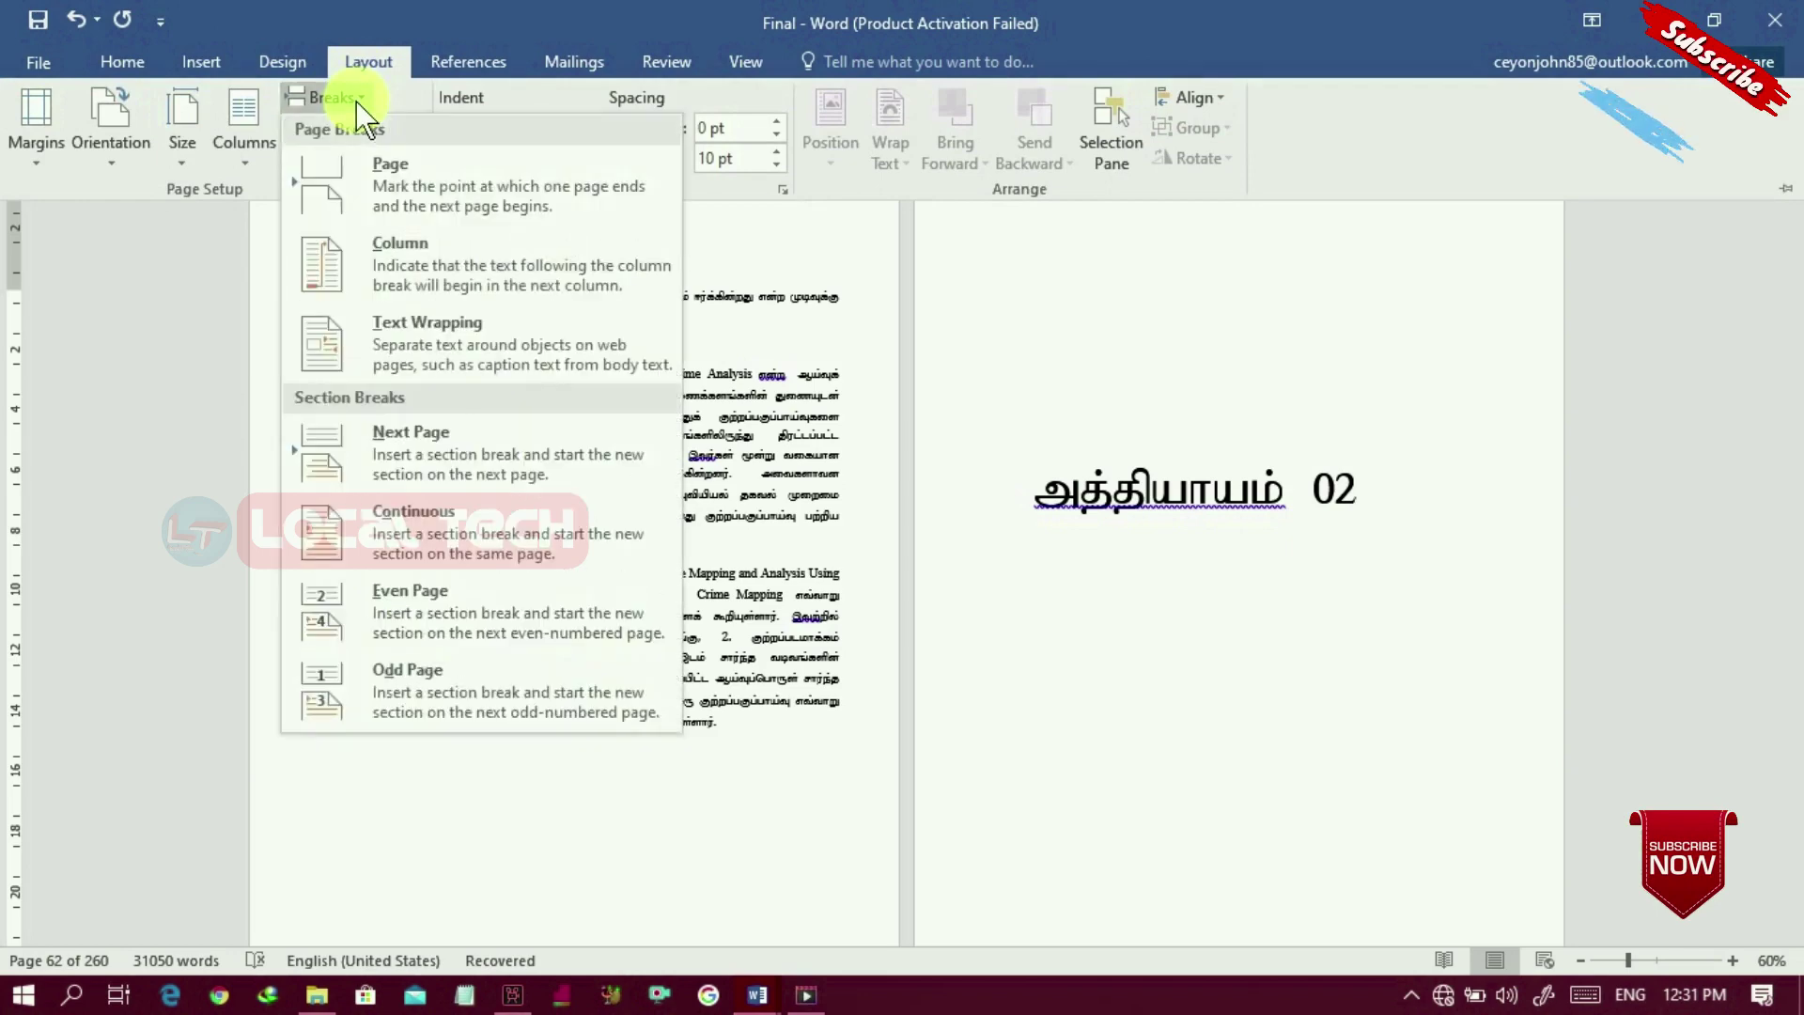
{"action": "left_click", "coordinate": [458, 467]}
{"action": "scroll", "coordinate": [470, 470], "scroll_direction": "down", "scroll_amount": 1}
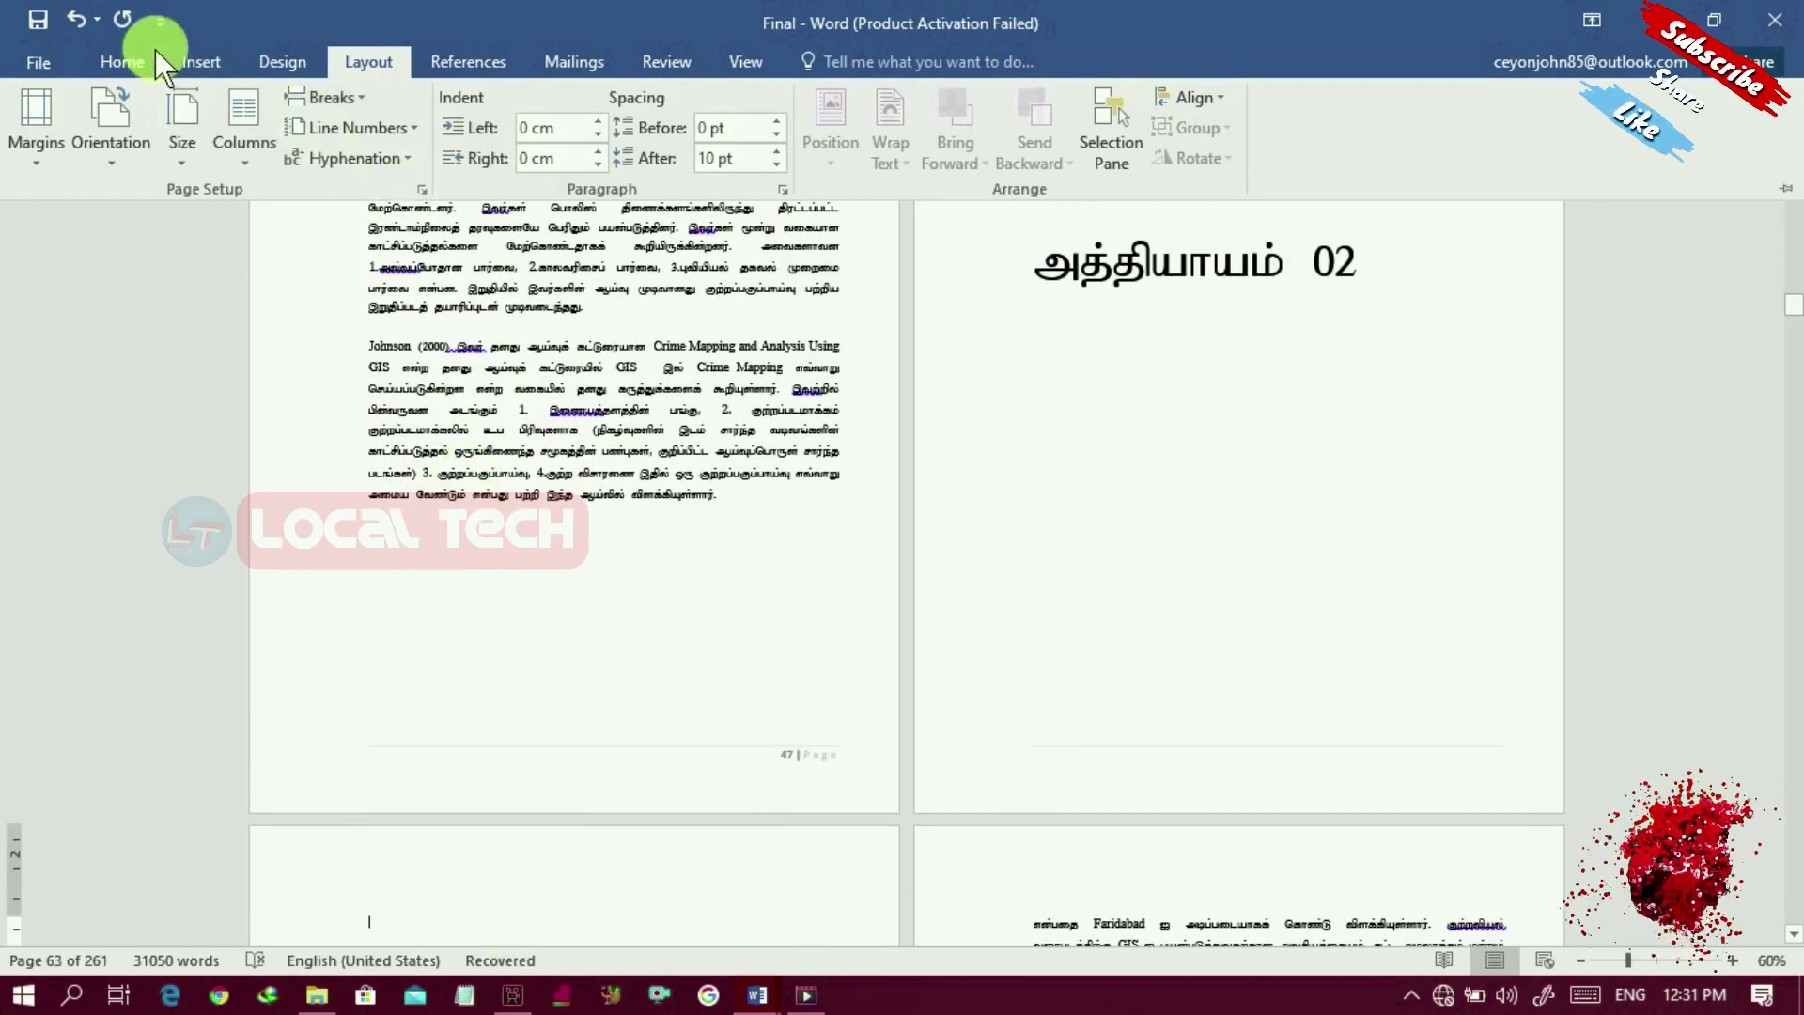
Step: Add Accent Bar 2 page numbers at the bottom of the pages in the new section after the Chapter 02 divider
{"action": "left_click", "coordinate": [199, 60]}
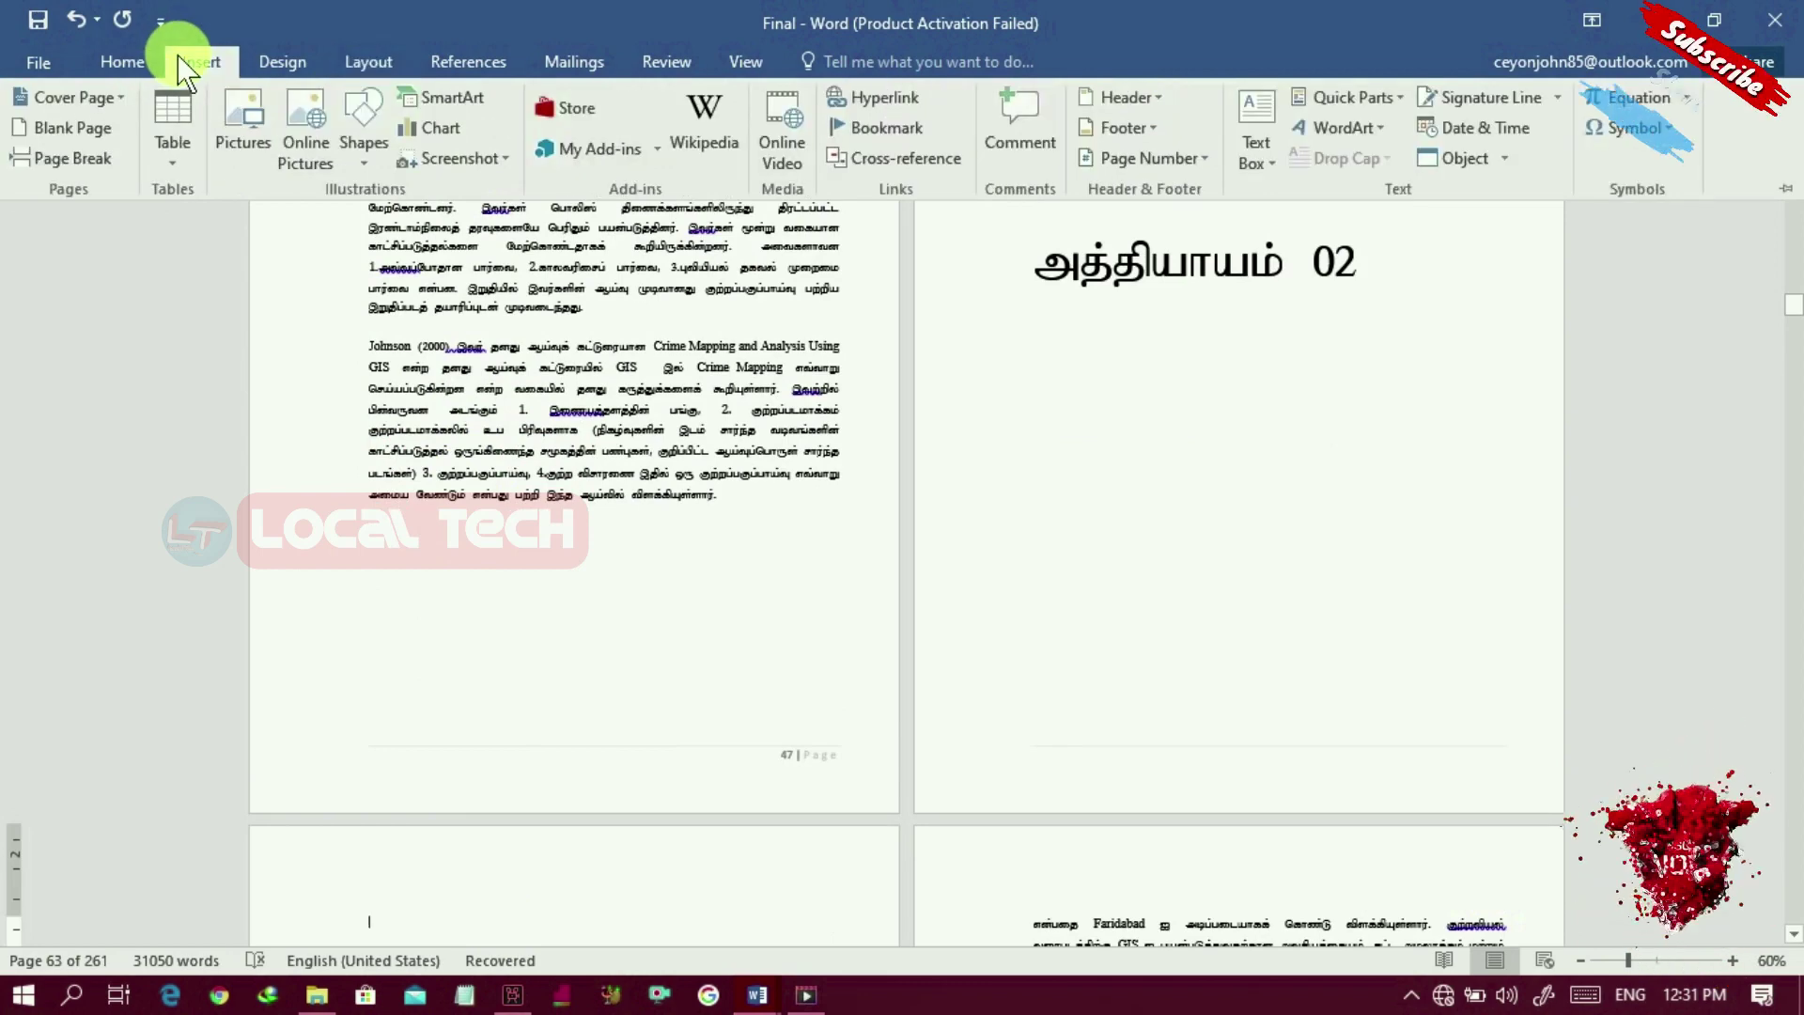
{"action": "left_click", "coordinate": [1199, 162]}
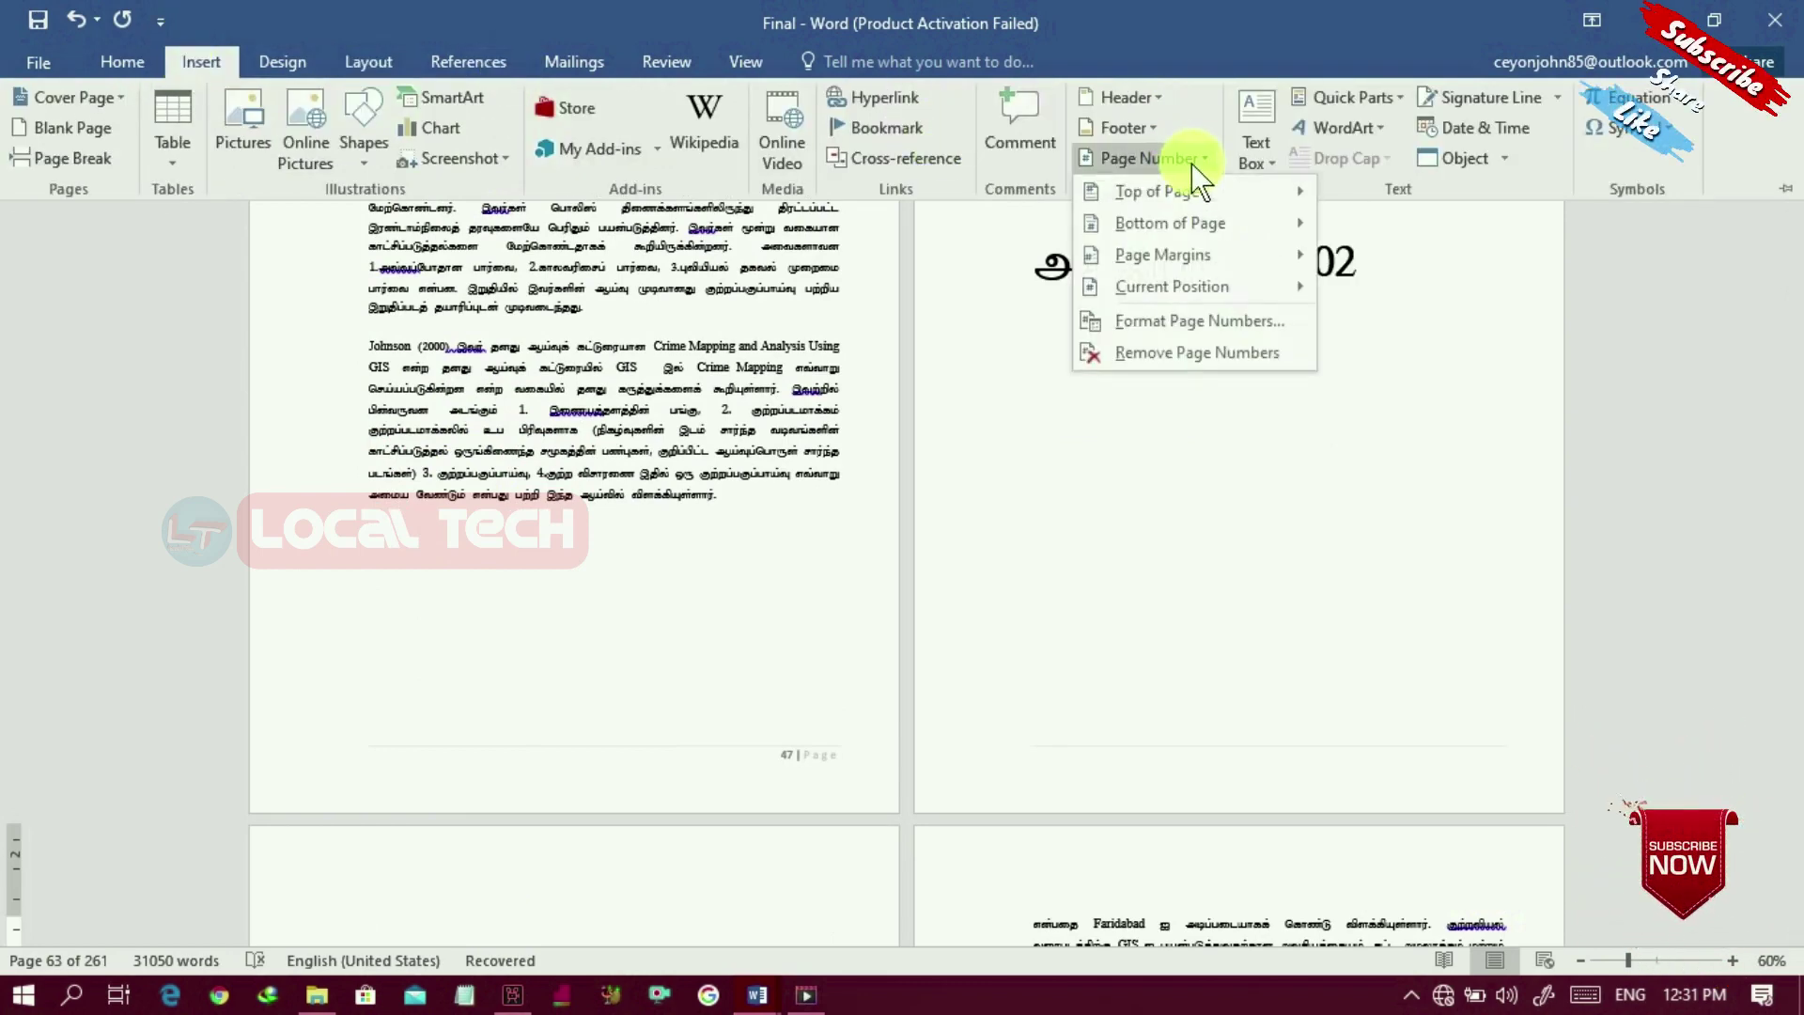
{"action": "mouse_move", "coordinate": [1199, 225]}
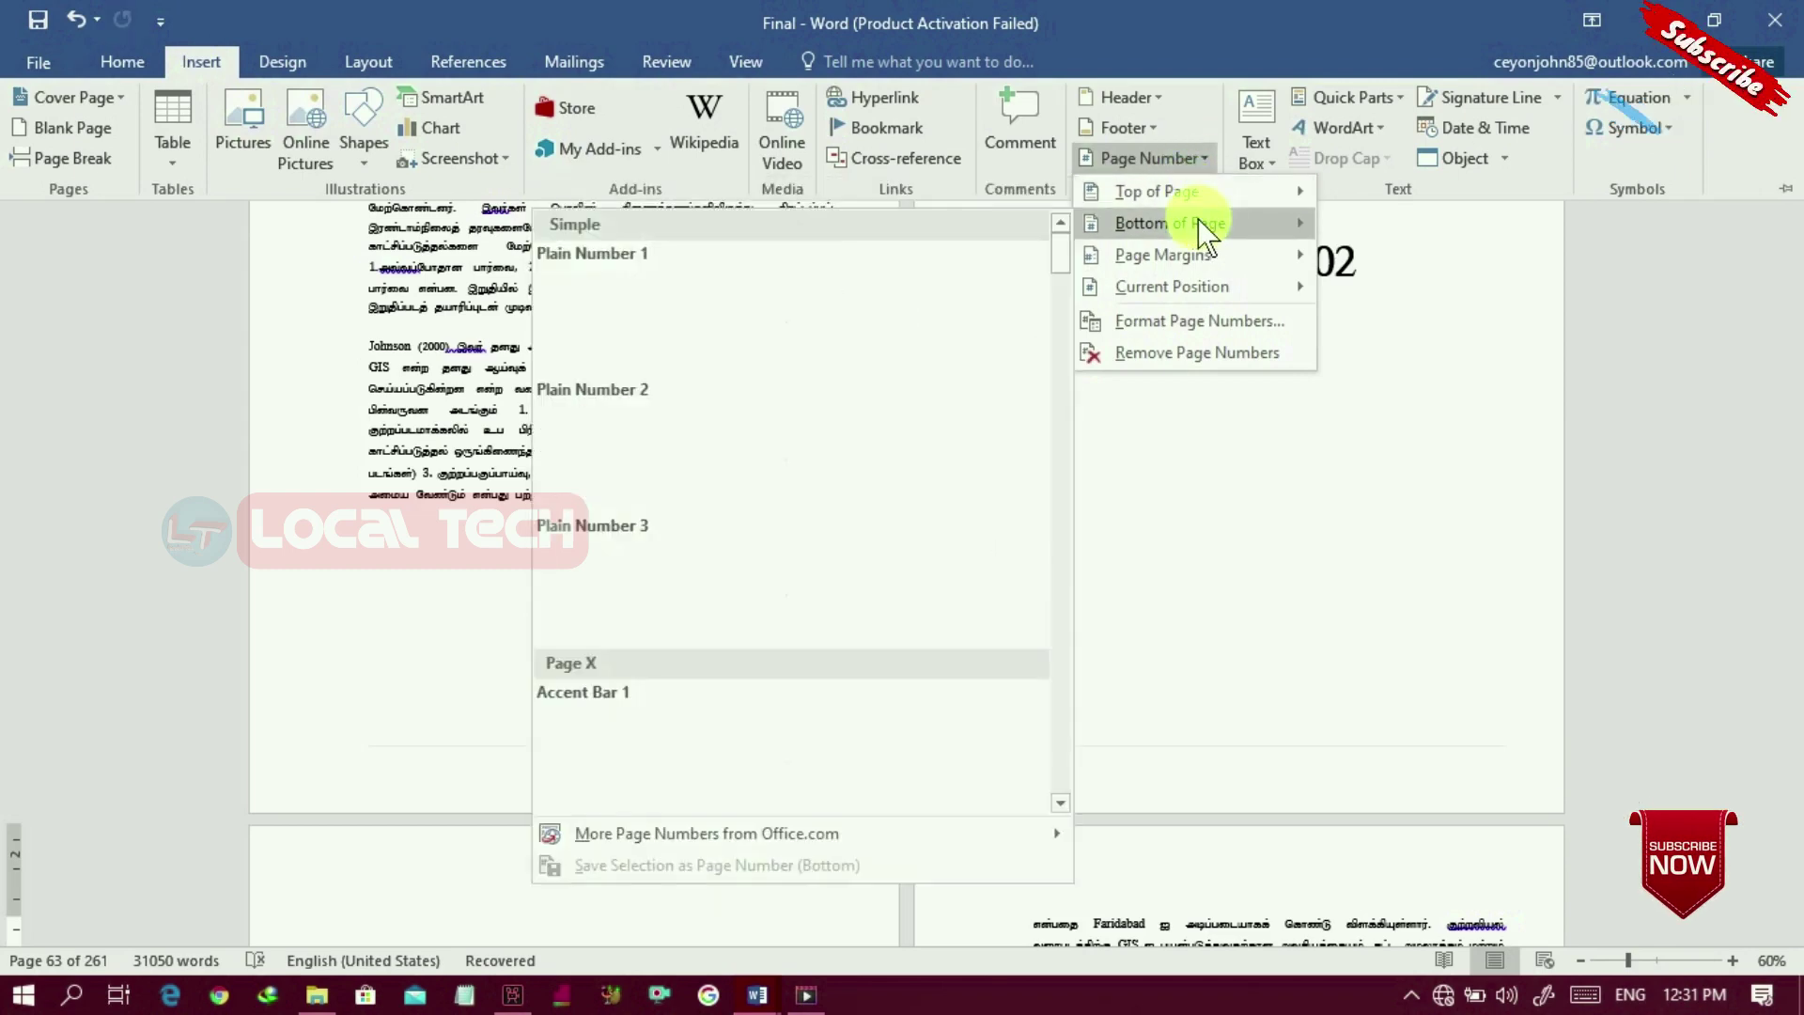
{"action": "left_click", "coordinate": [1060, 803]}
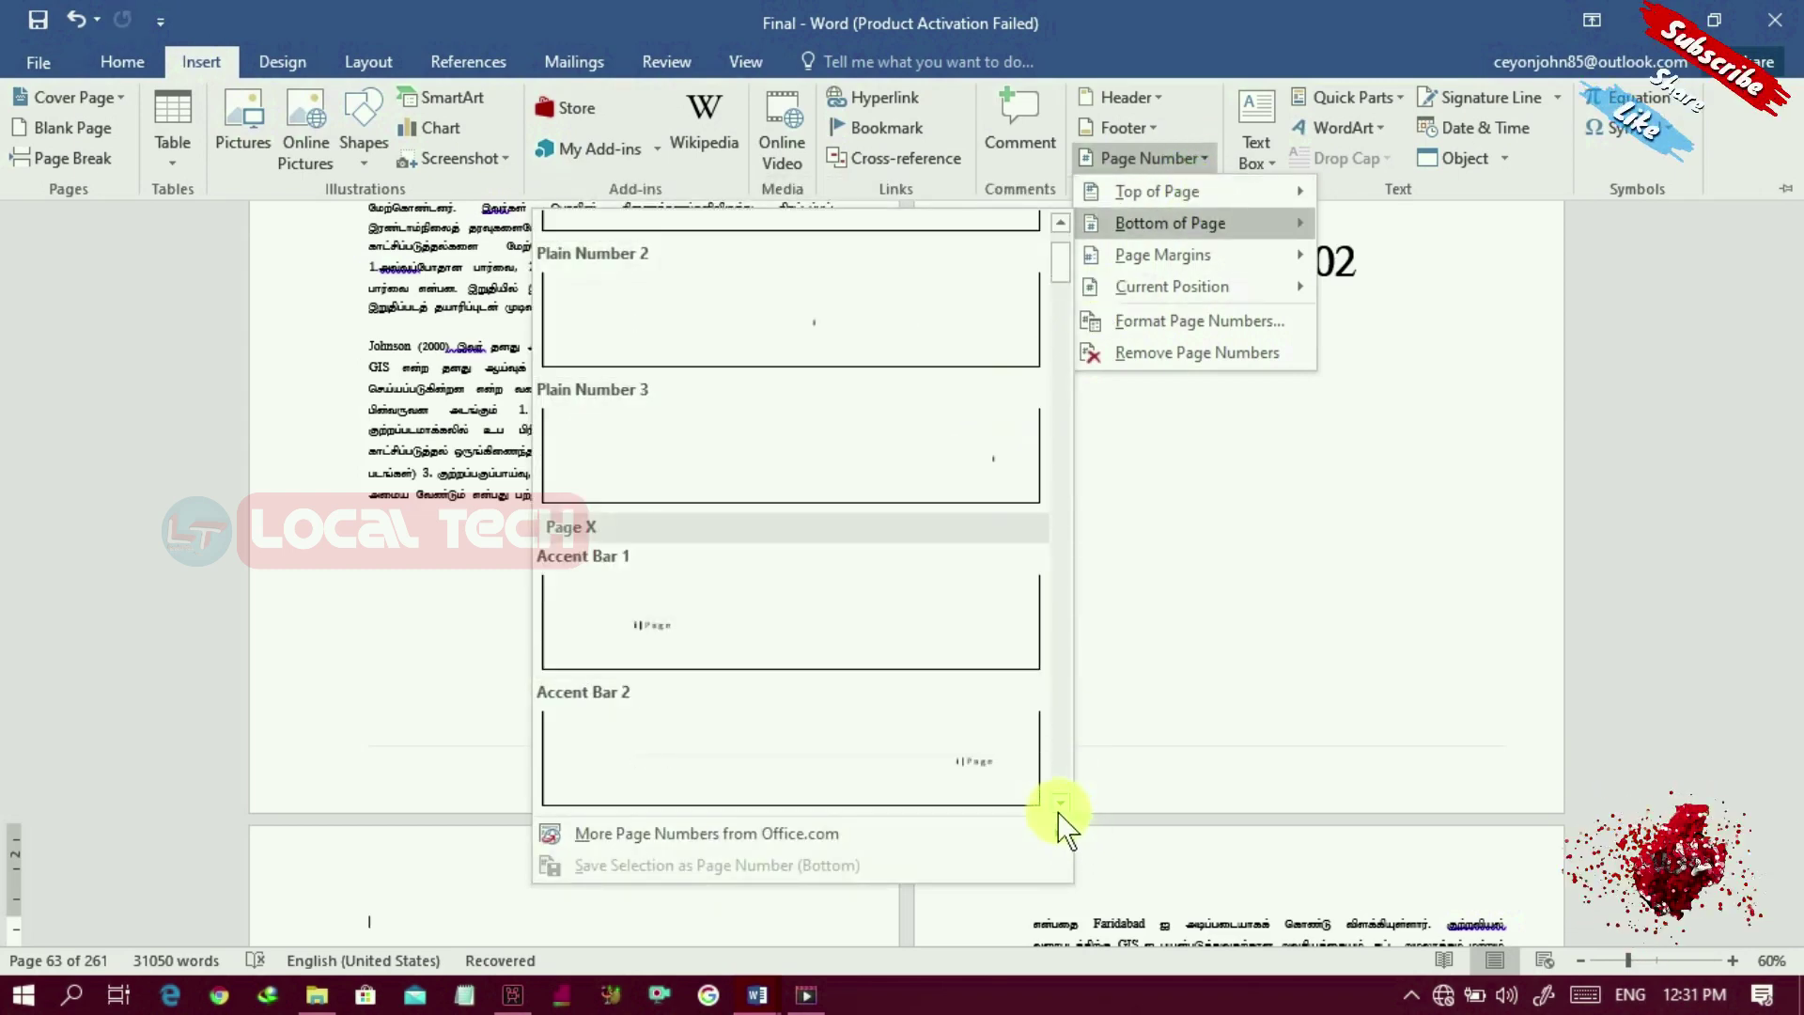
{"action": "left_click", "coordinate": [1000, 782]}
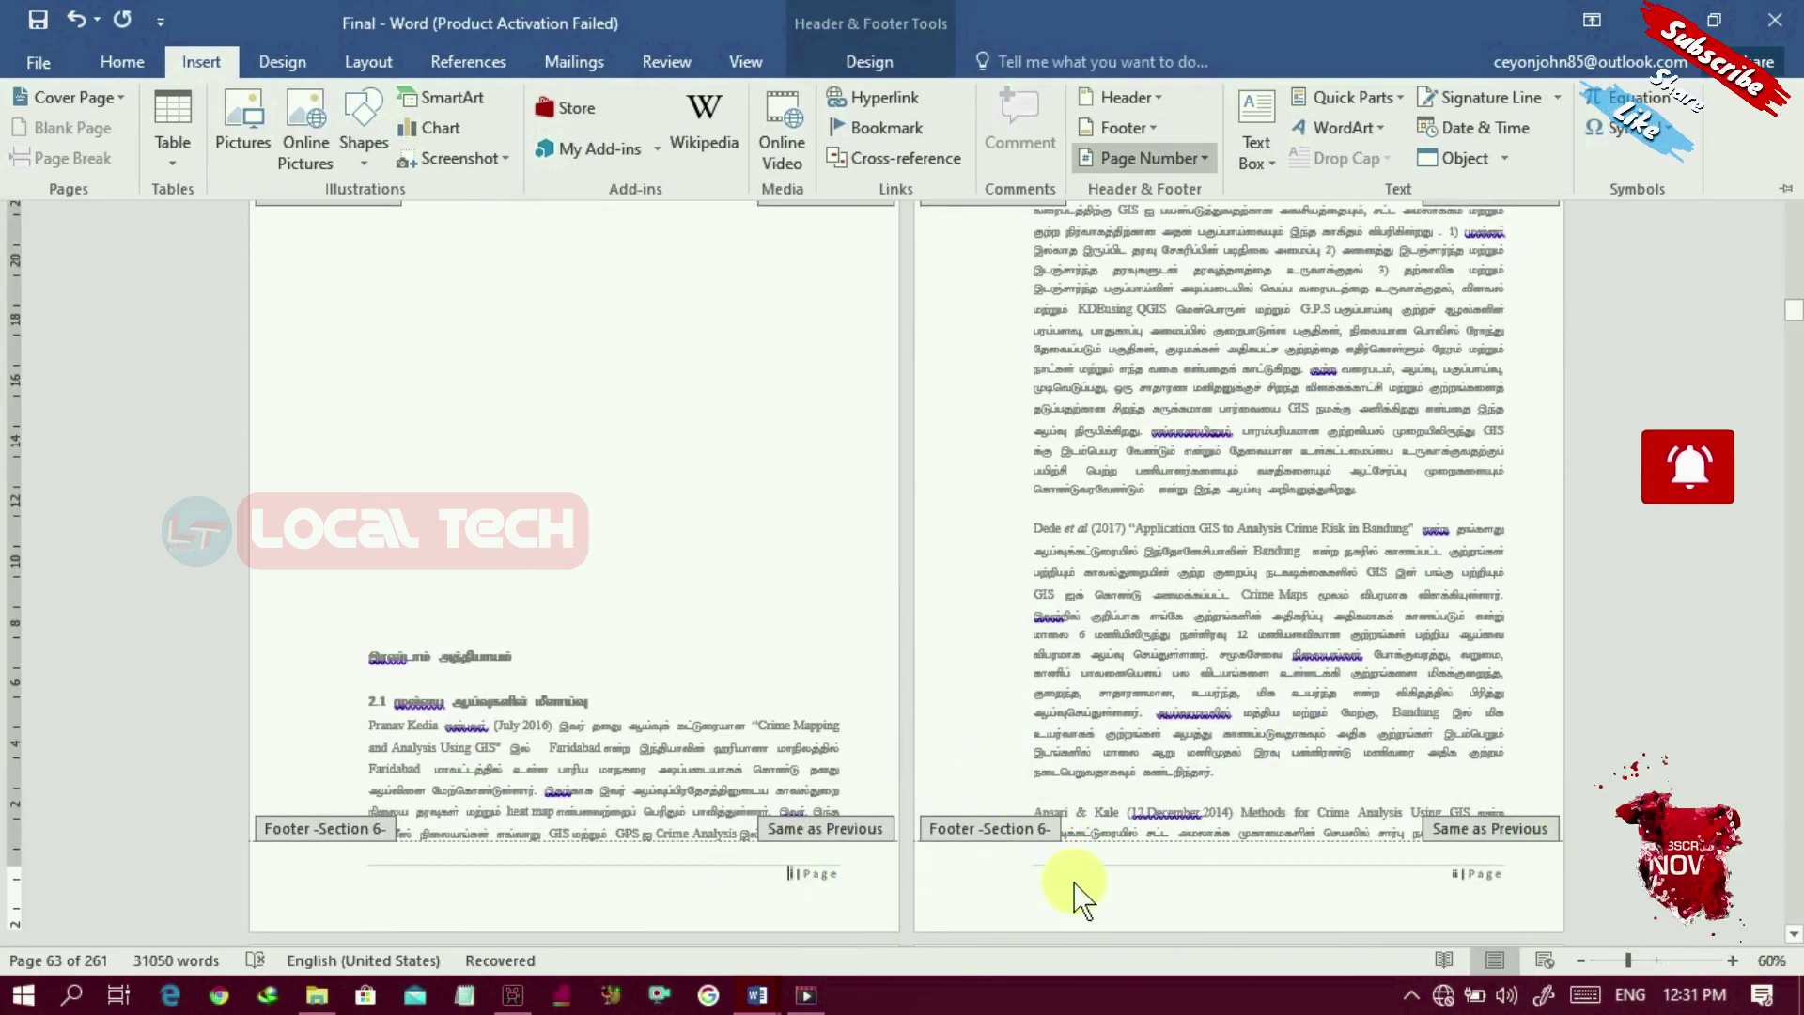
Step: Check the footers around the Chapter 02 divider and unlink the Section 6 footer from the previous section
{"action": "left_click_drag", "start_coordinate": [1795, 315], "coordinate": [1780, 302]}
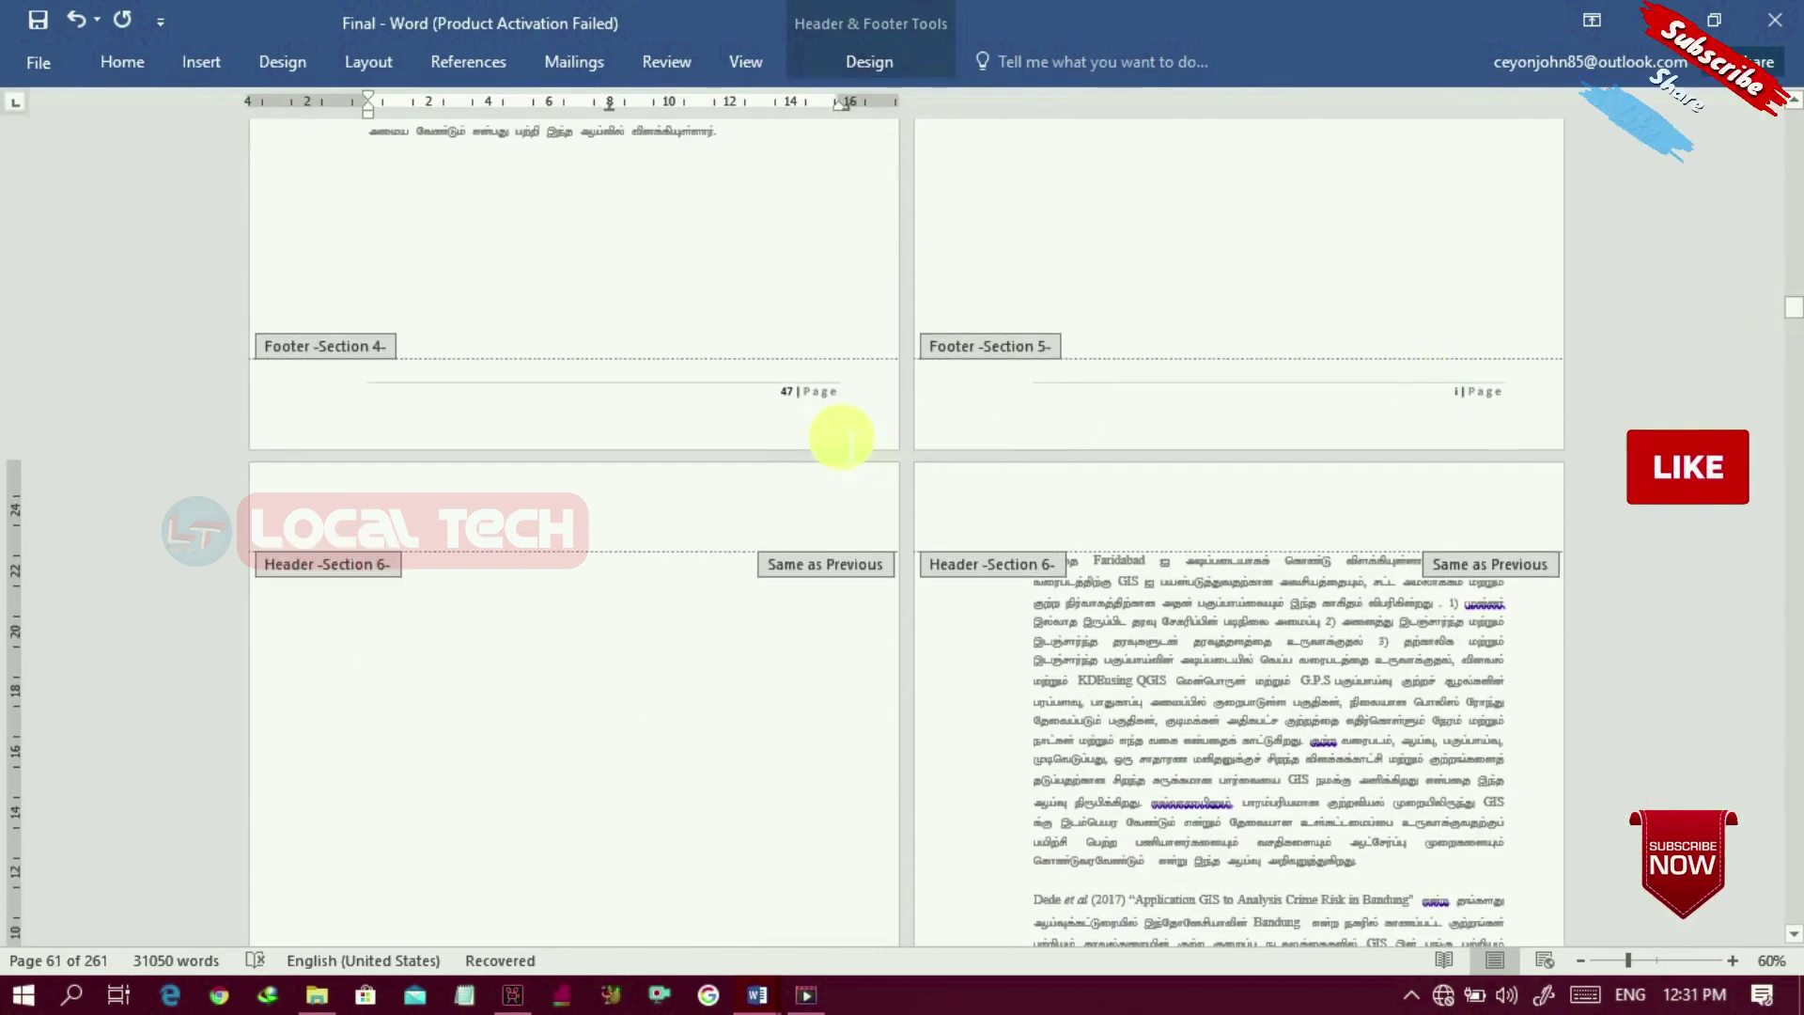
{"action": "left_click_drag", "start_coordinate": [1793, 339], "coordinate": [1783, 301]}
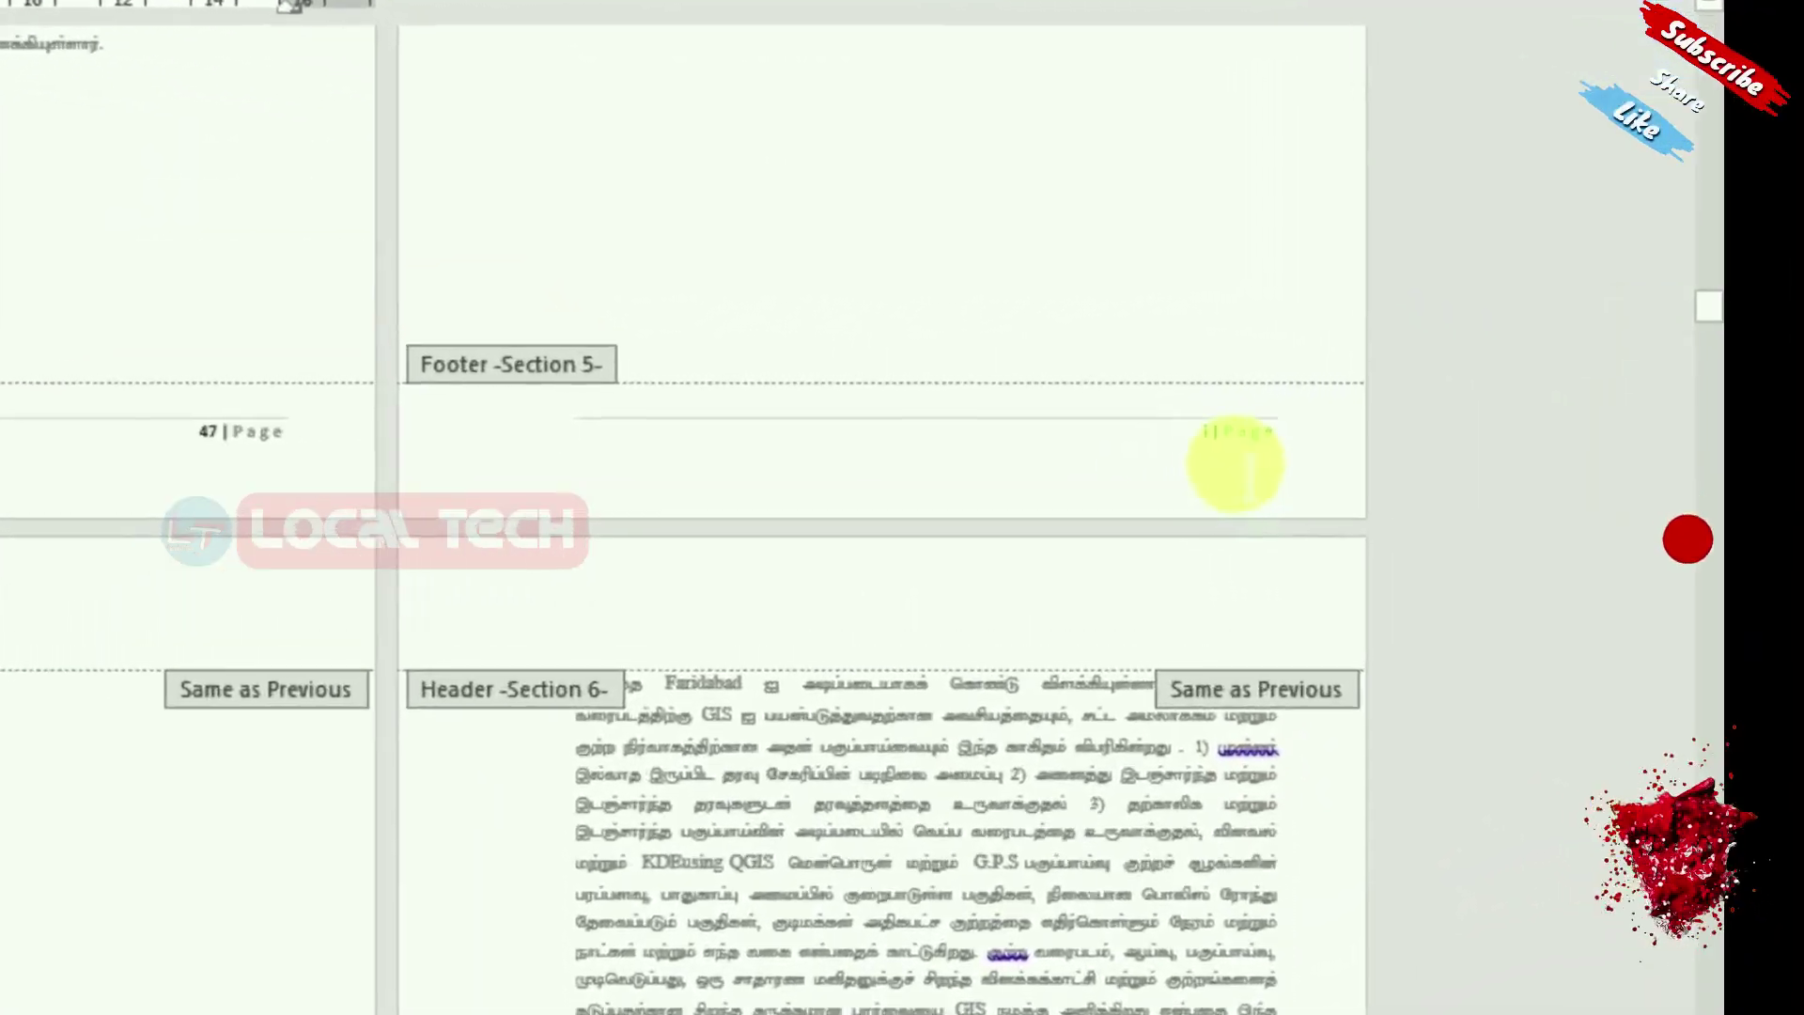
{"action": "left_click_drag", "start_coordinate": [1710, 306], "coordinate": [1785, 306]}
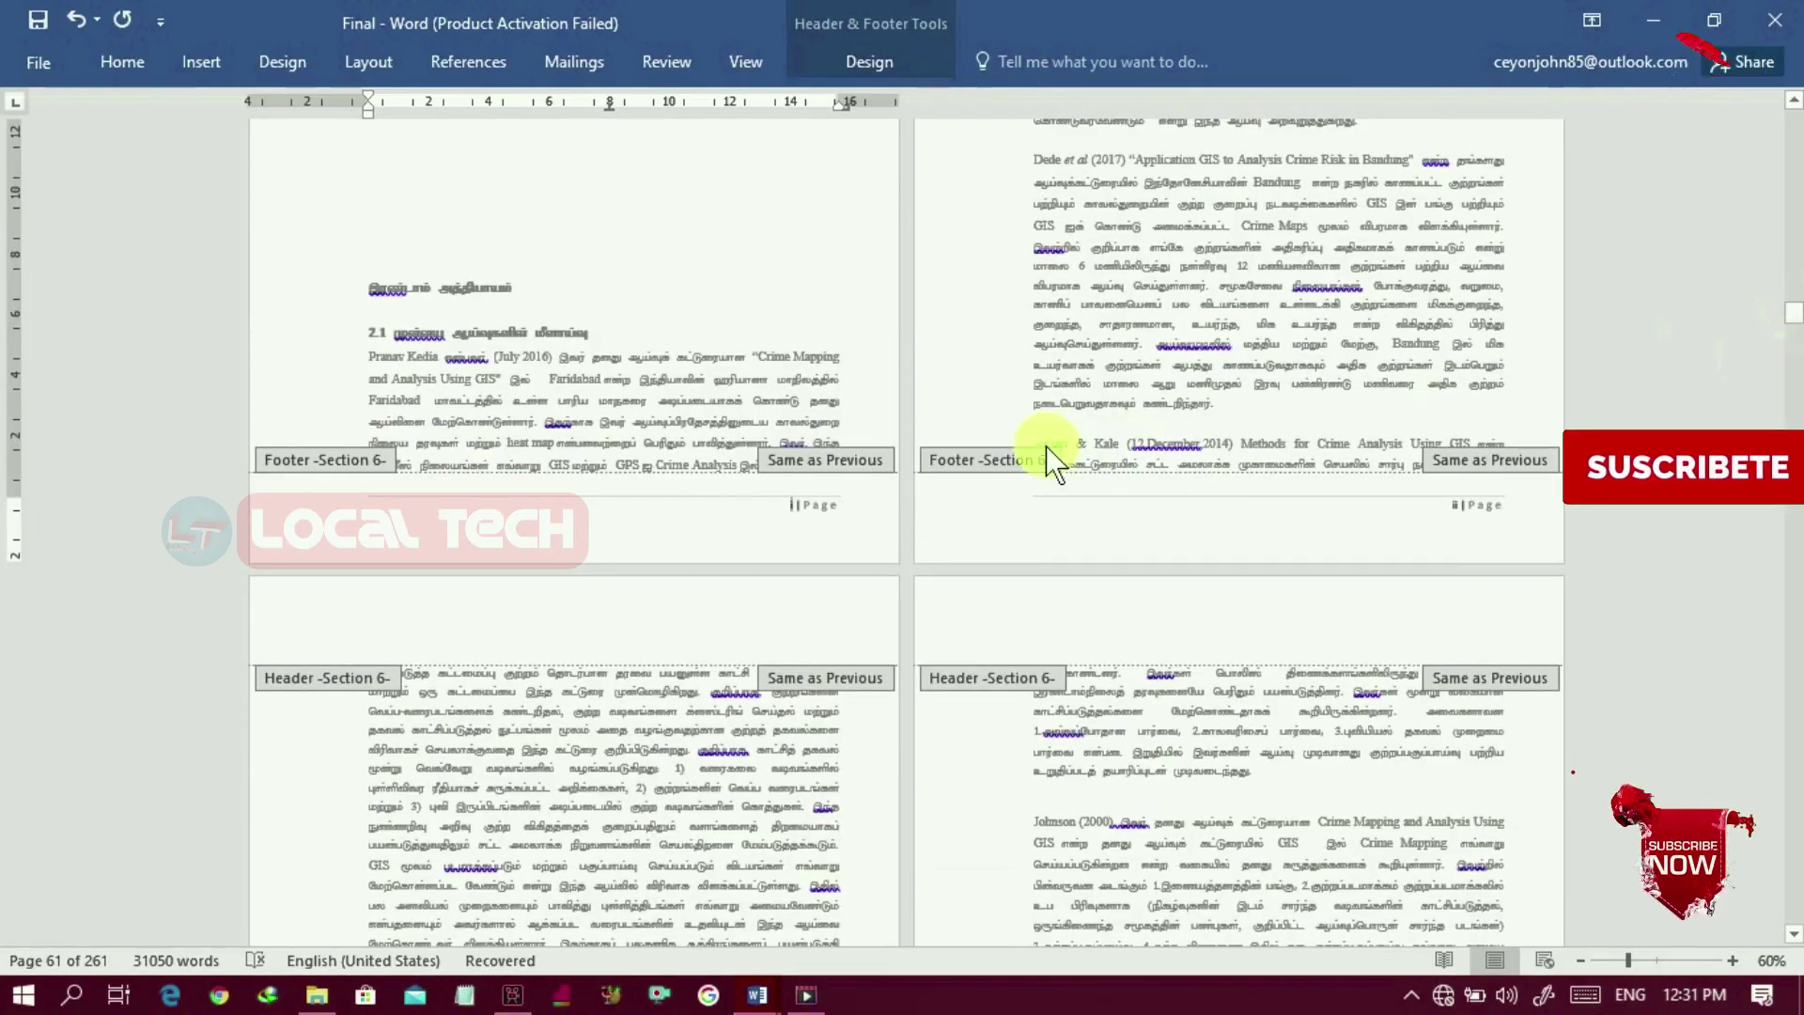
{"action": "left_click", "coordinate": [895, 59]}
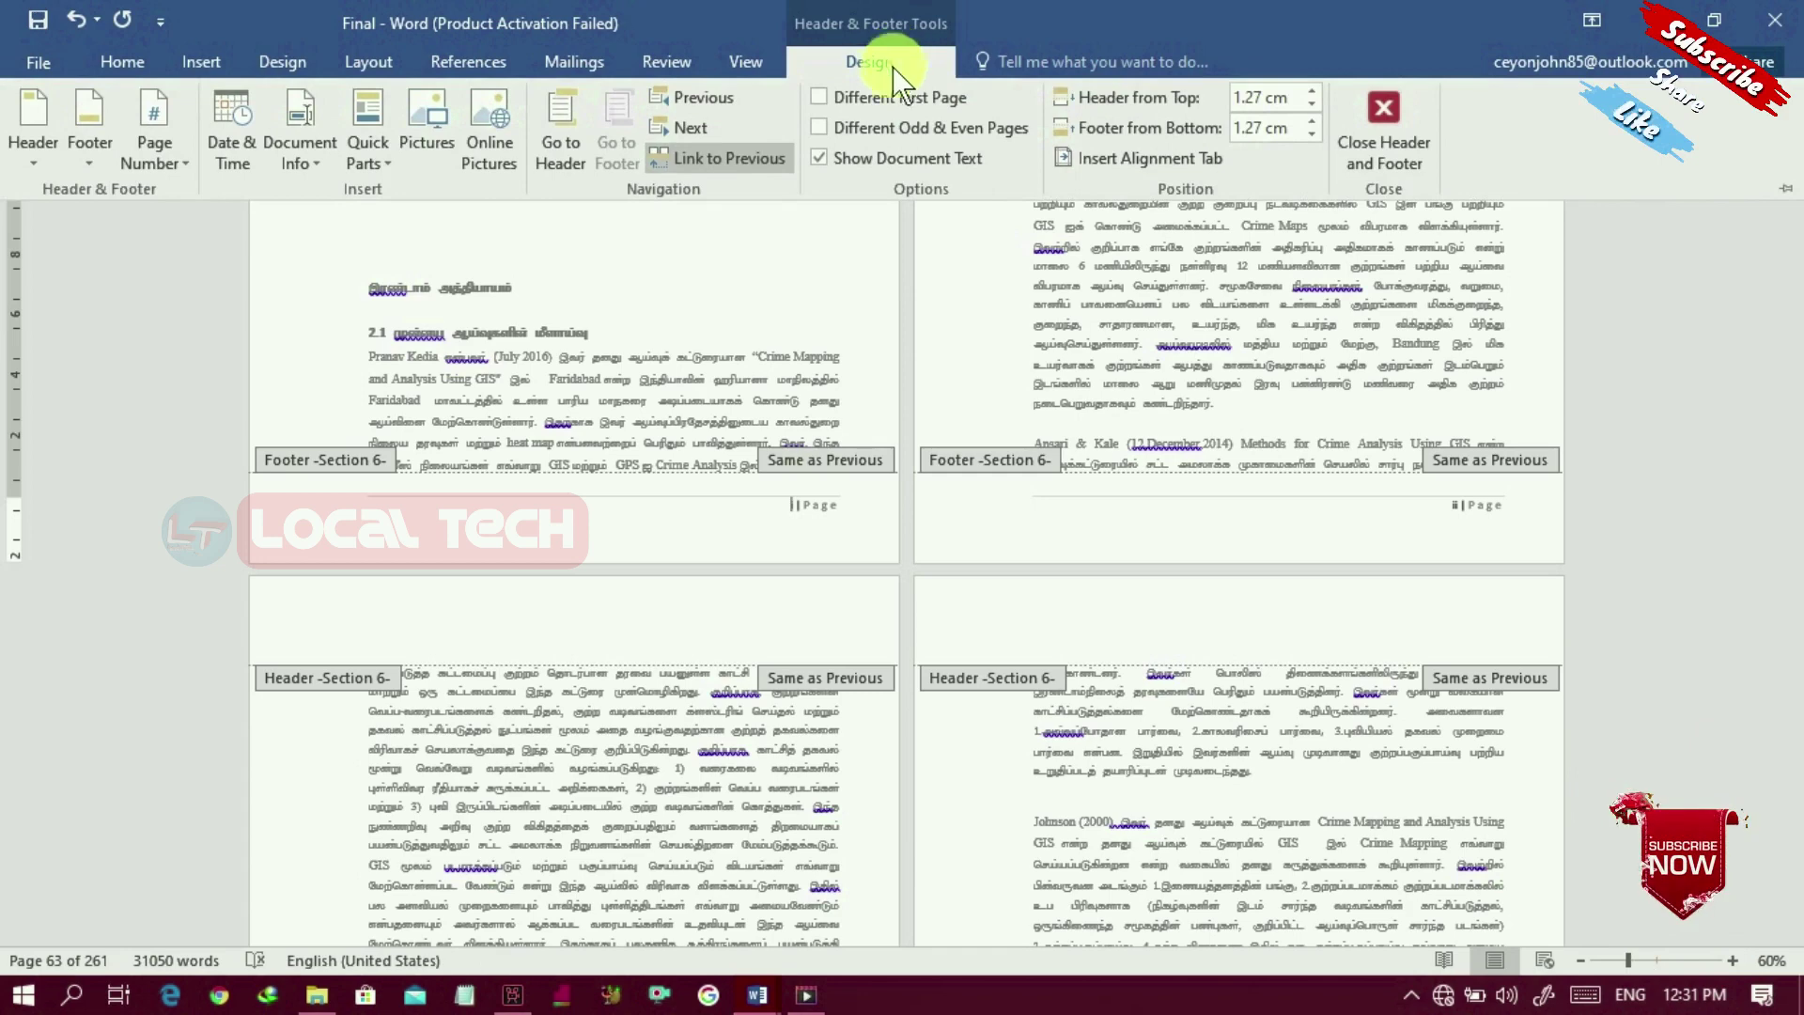
{"action": "left_click", "coordinate": [748, 161]}
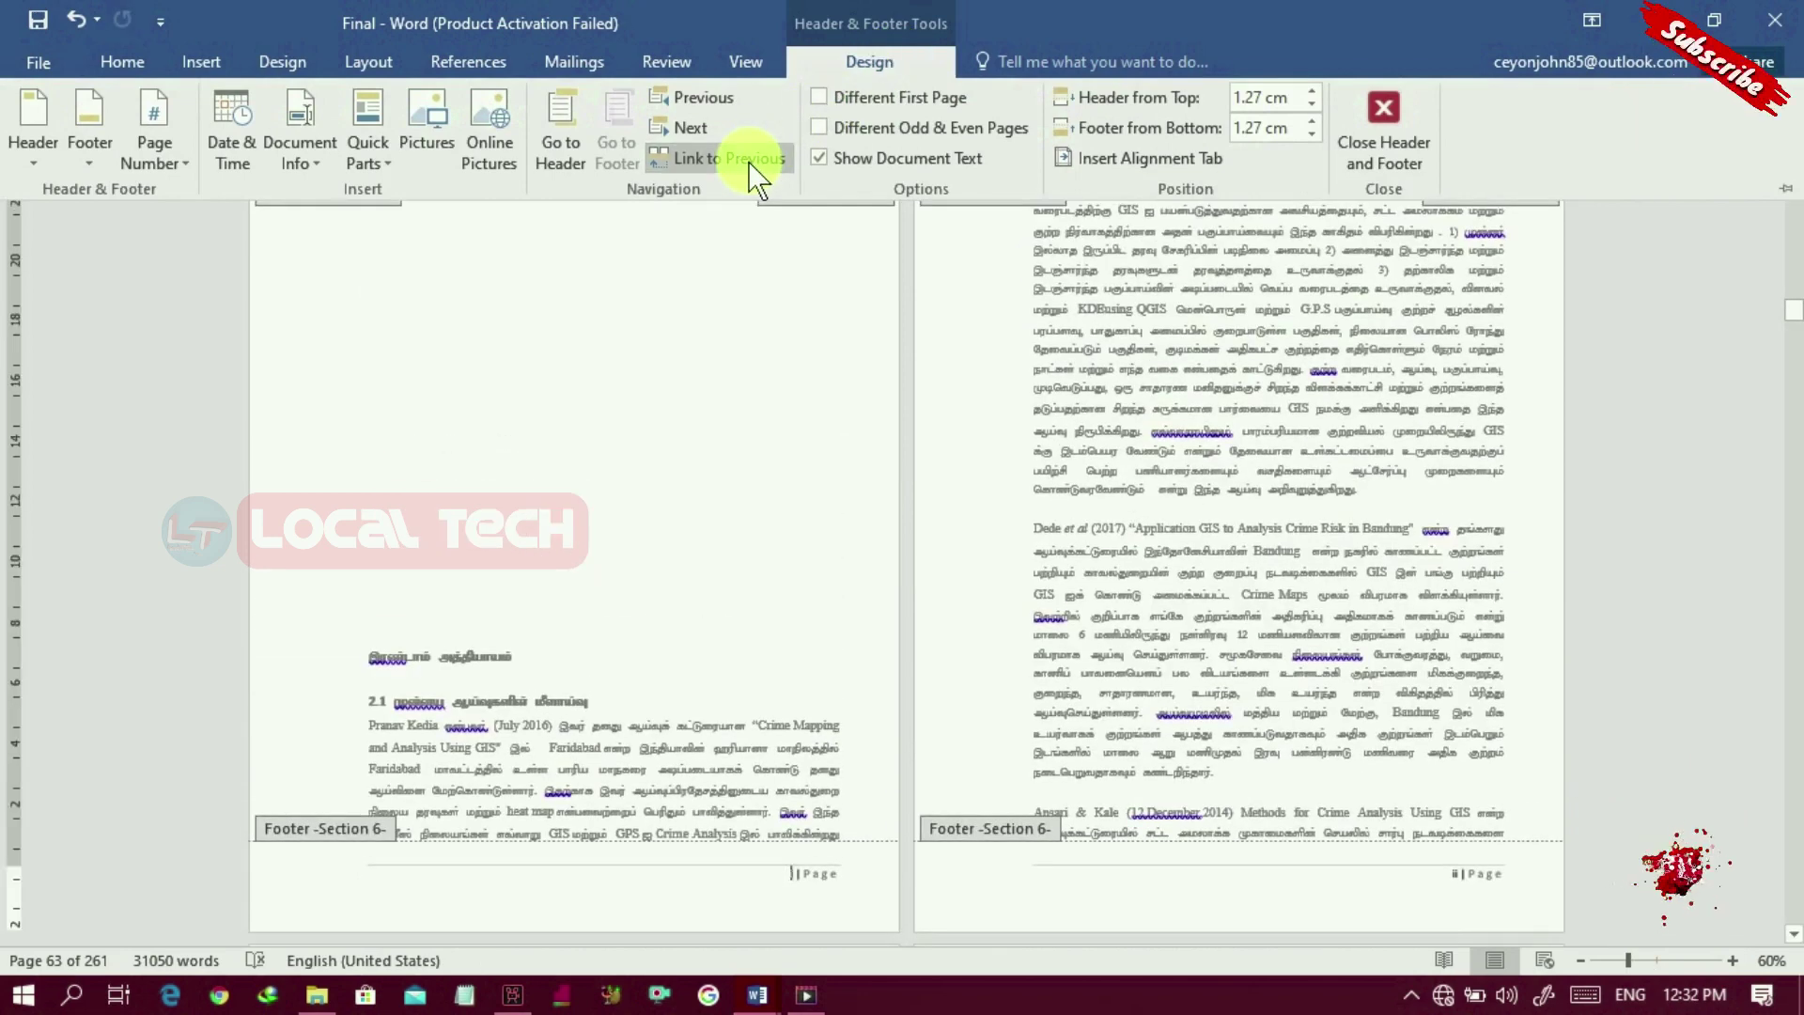
Step: Format the Section 6 page numbers as 1, 2, 3 starting at 48, and check the neighbouring section footers
{"action": "left_click", "coordinate": [224, 70]}
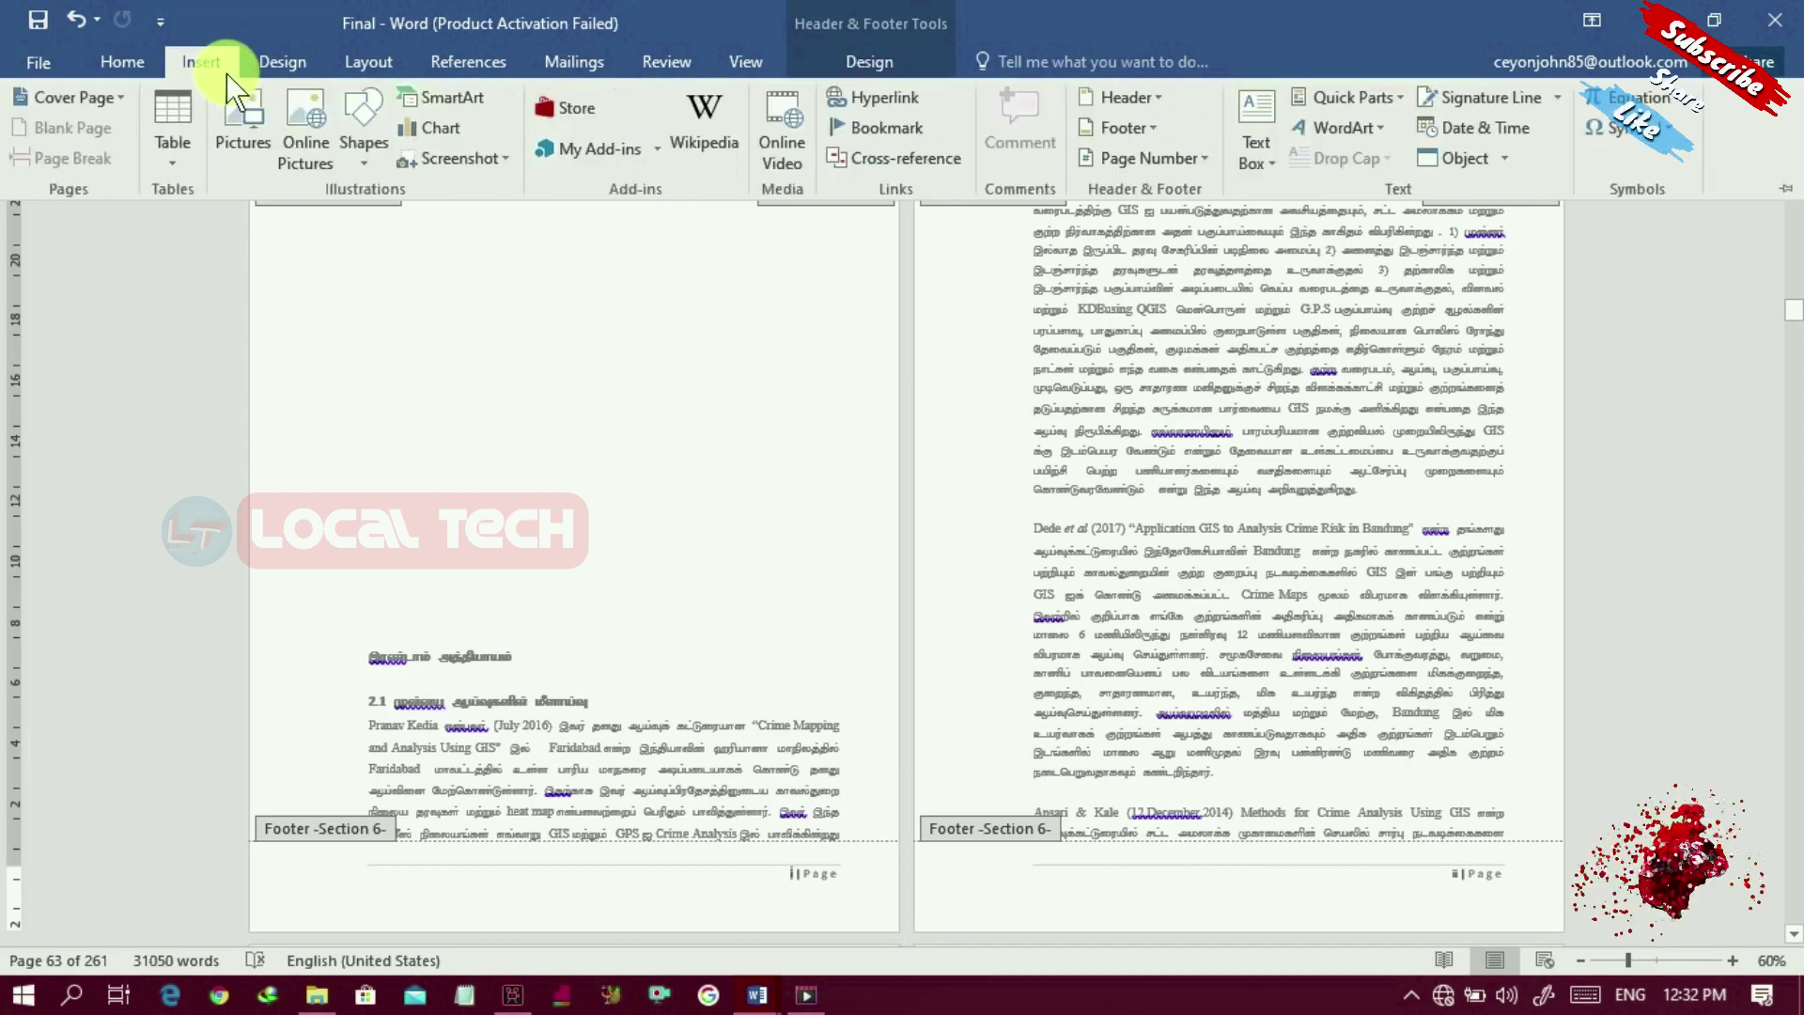
{"action": "left_click", "coordinate": [1204, 160]}
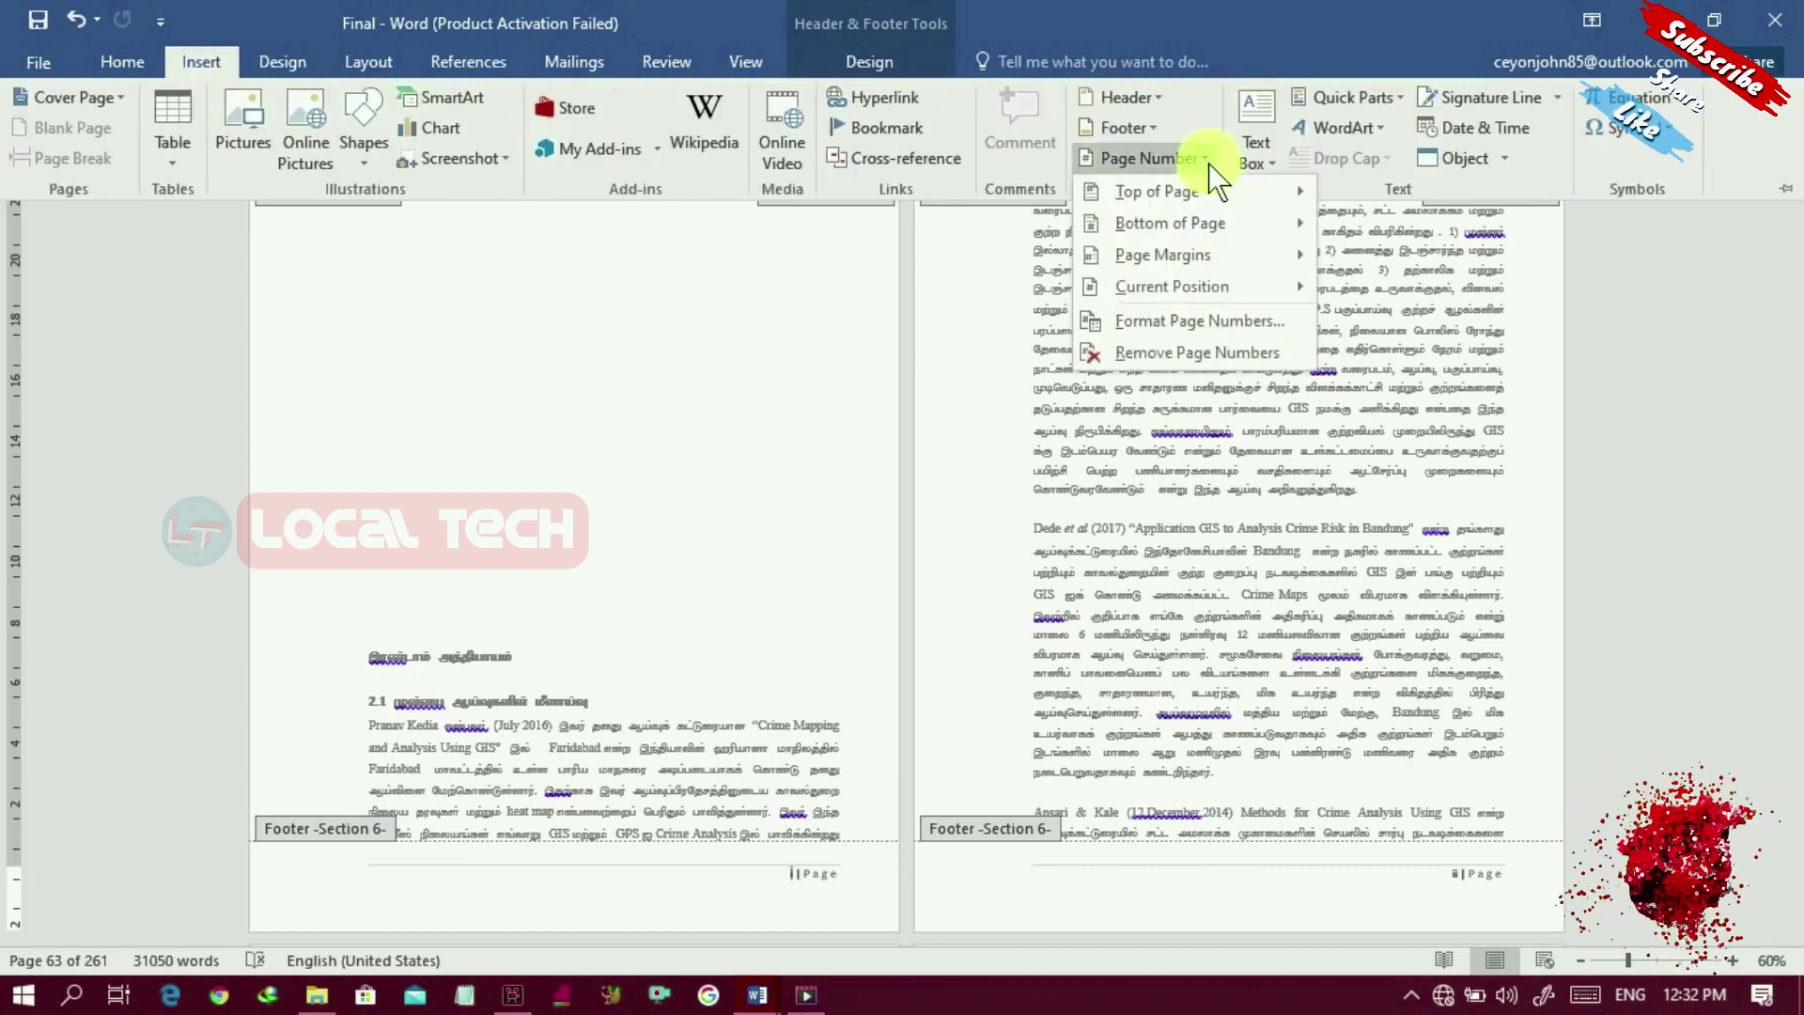
{"action": "left_click", "coordinate": [1200, 320]}
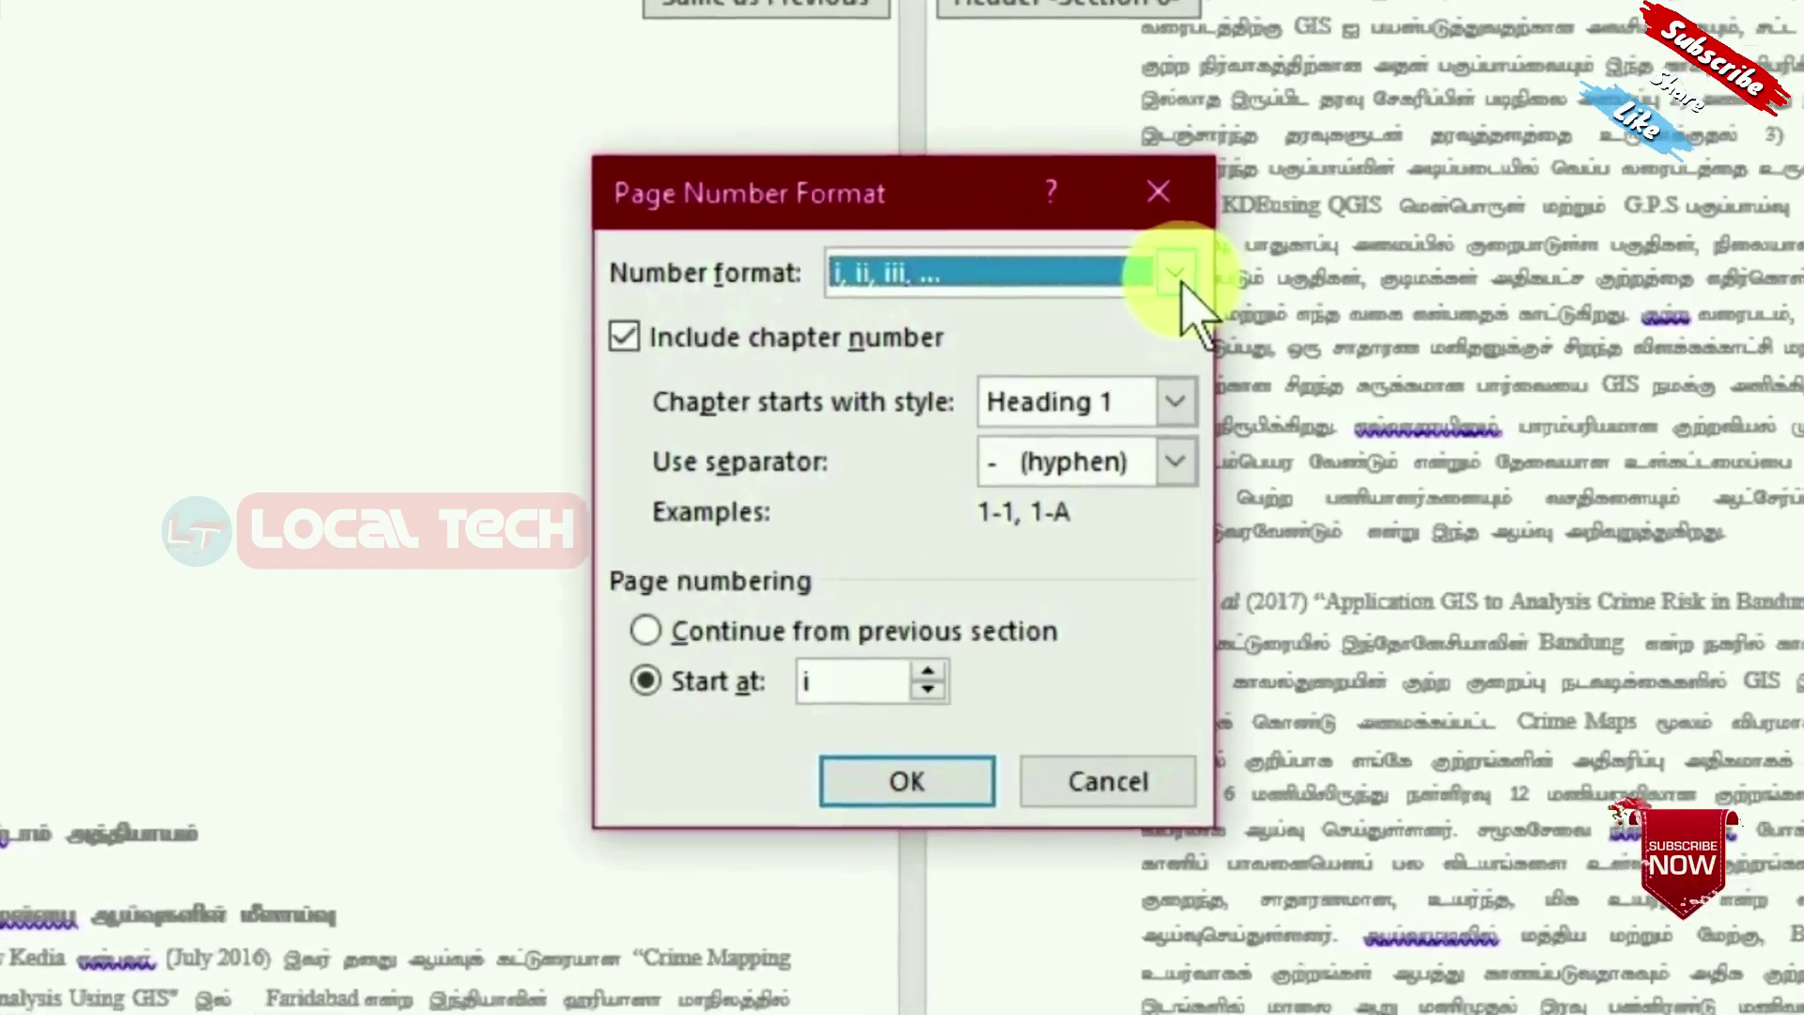
{"action": "left_click", "coordinate": [1176, 274]}
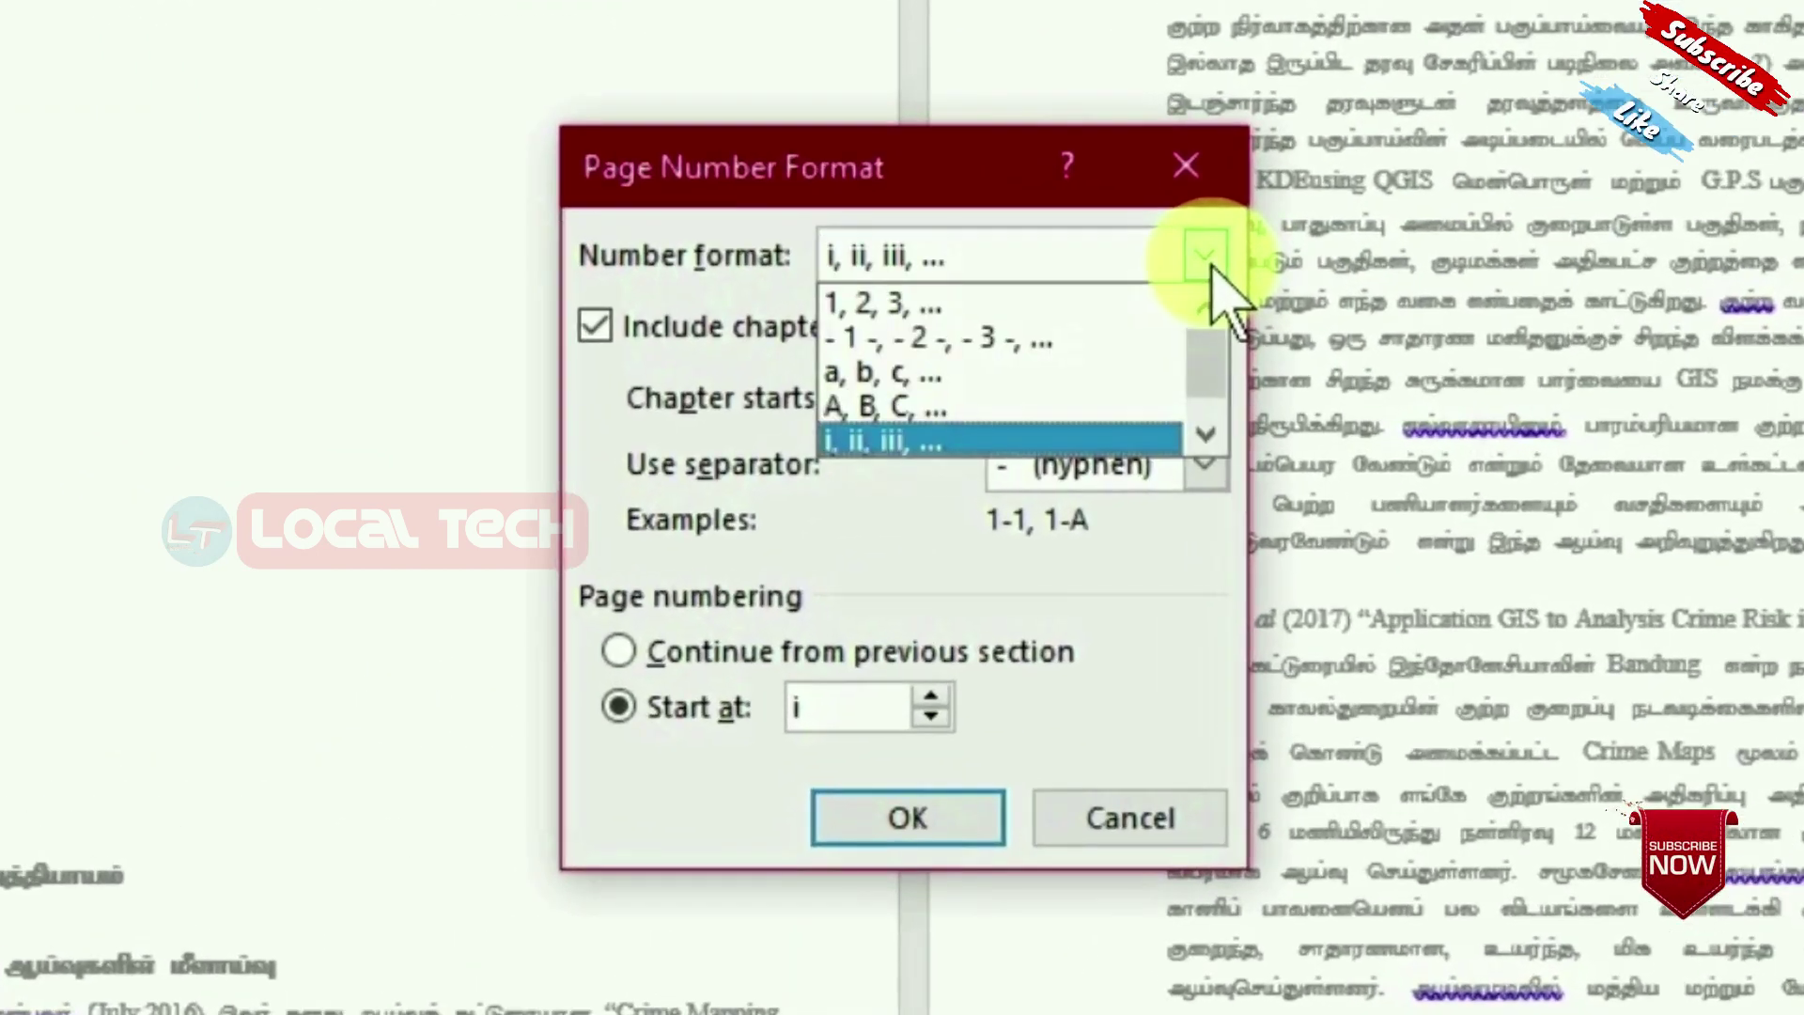
{"action": "left_click", "coordinate": [1076, 314]}
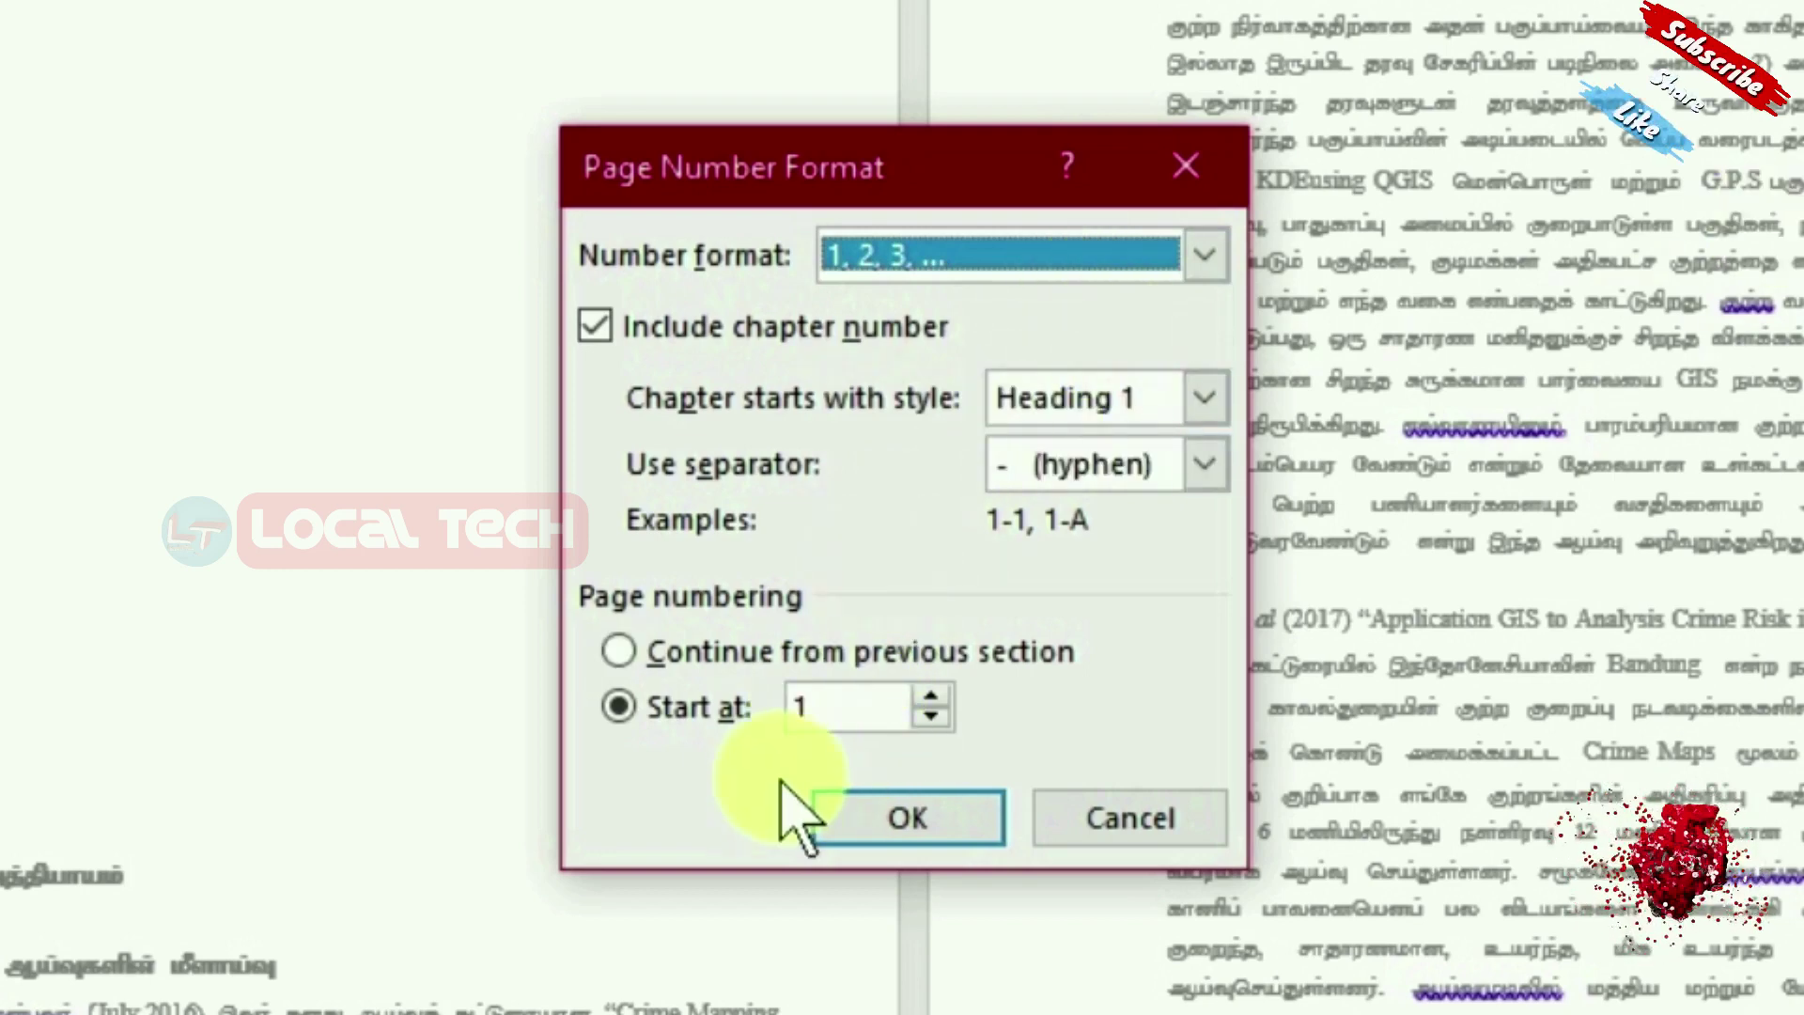
{"action": "left_click", "coordinate": [885, 719]}
{"action": "key", "text": "BackSpace"}
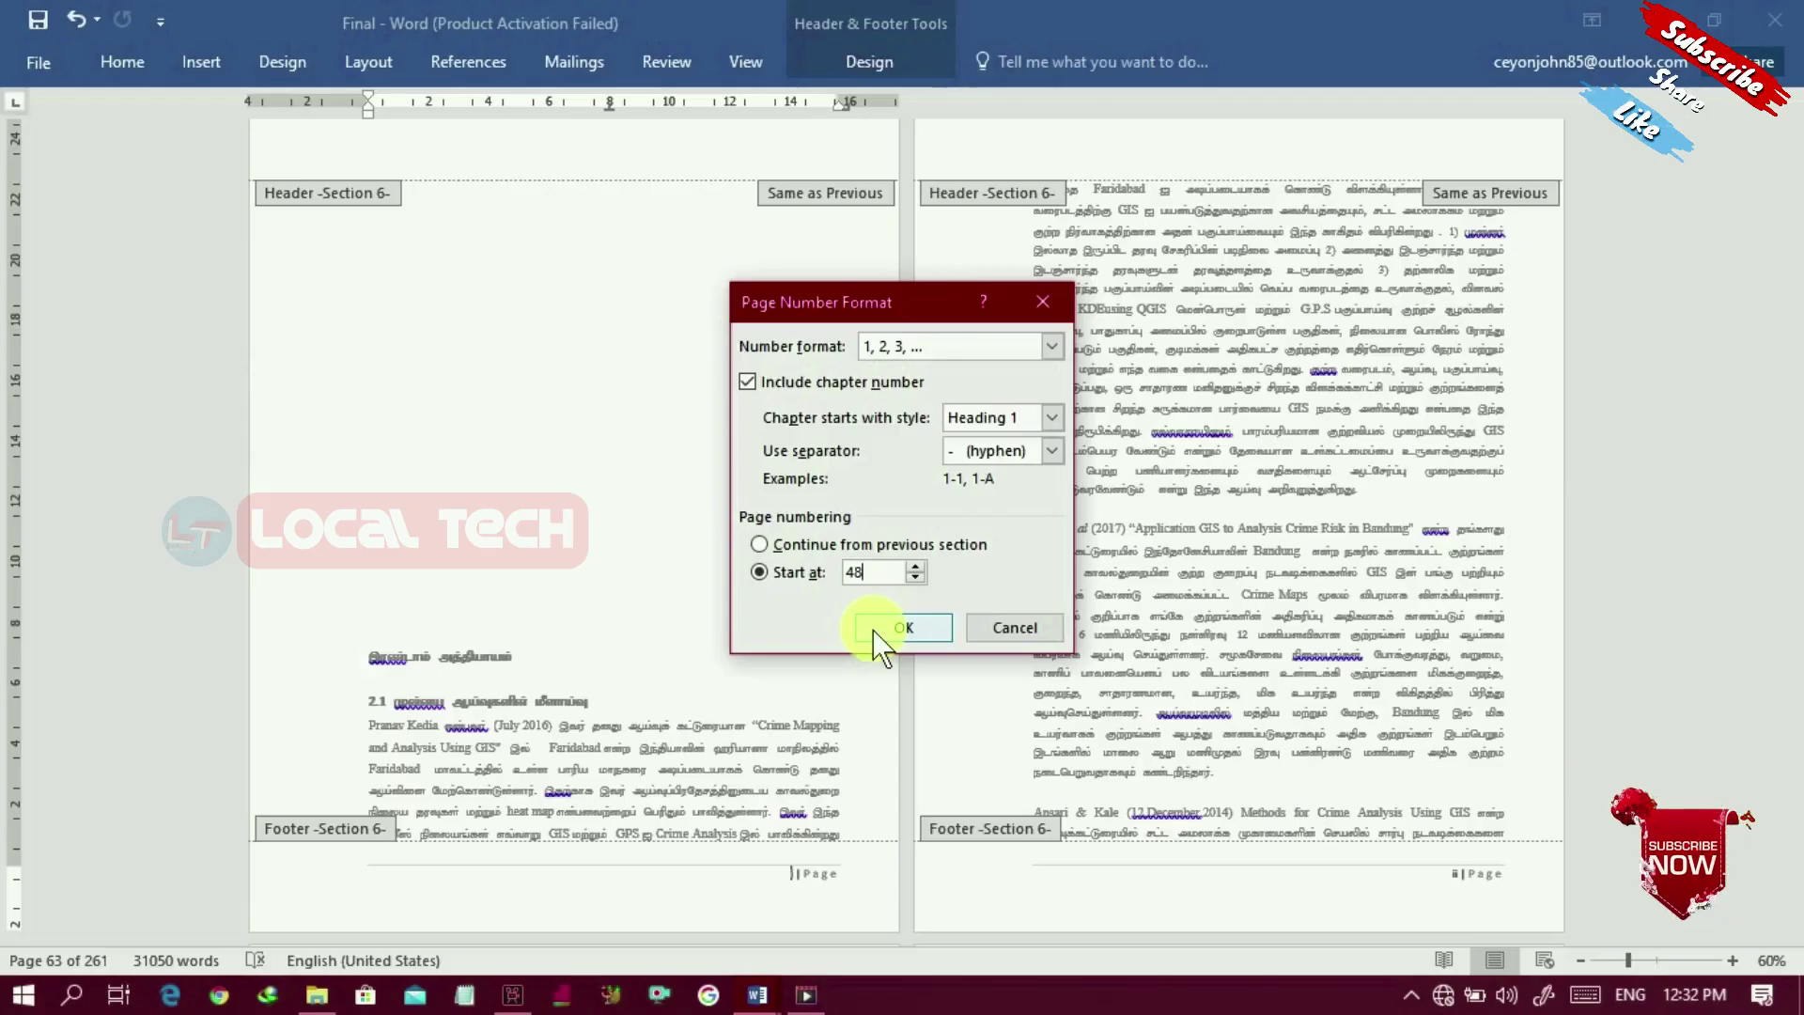
{"action": "left_click", "coordinate": [875, 631]}
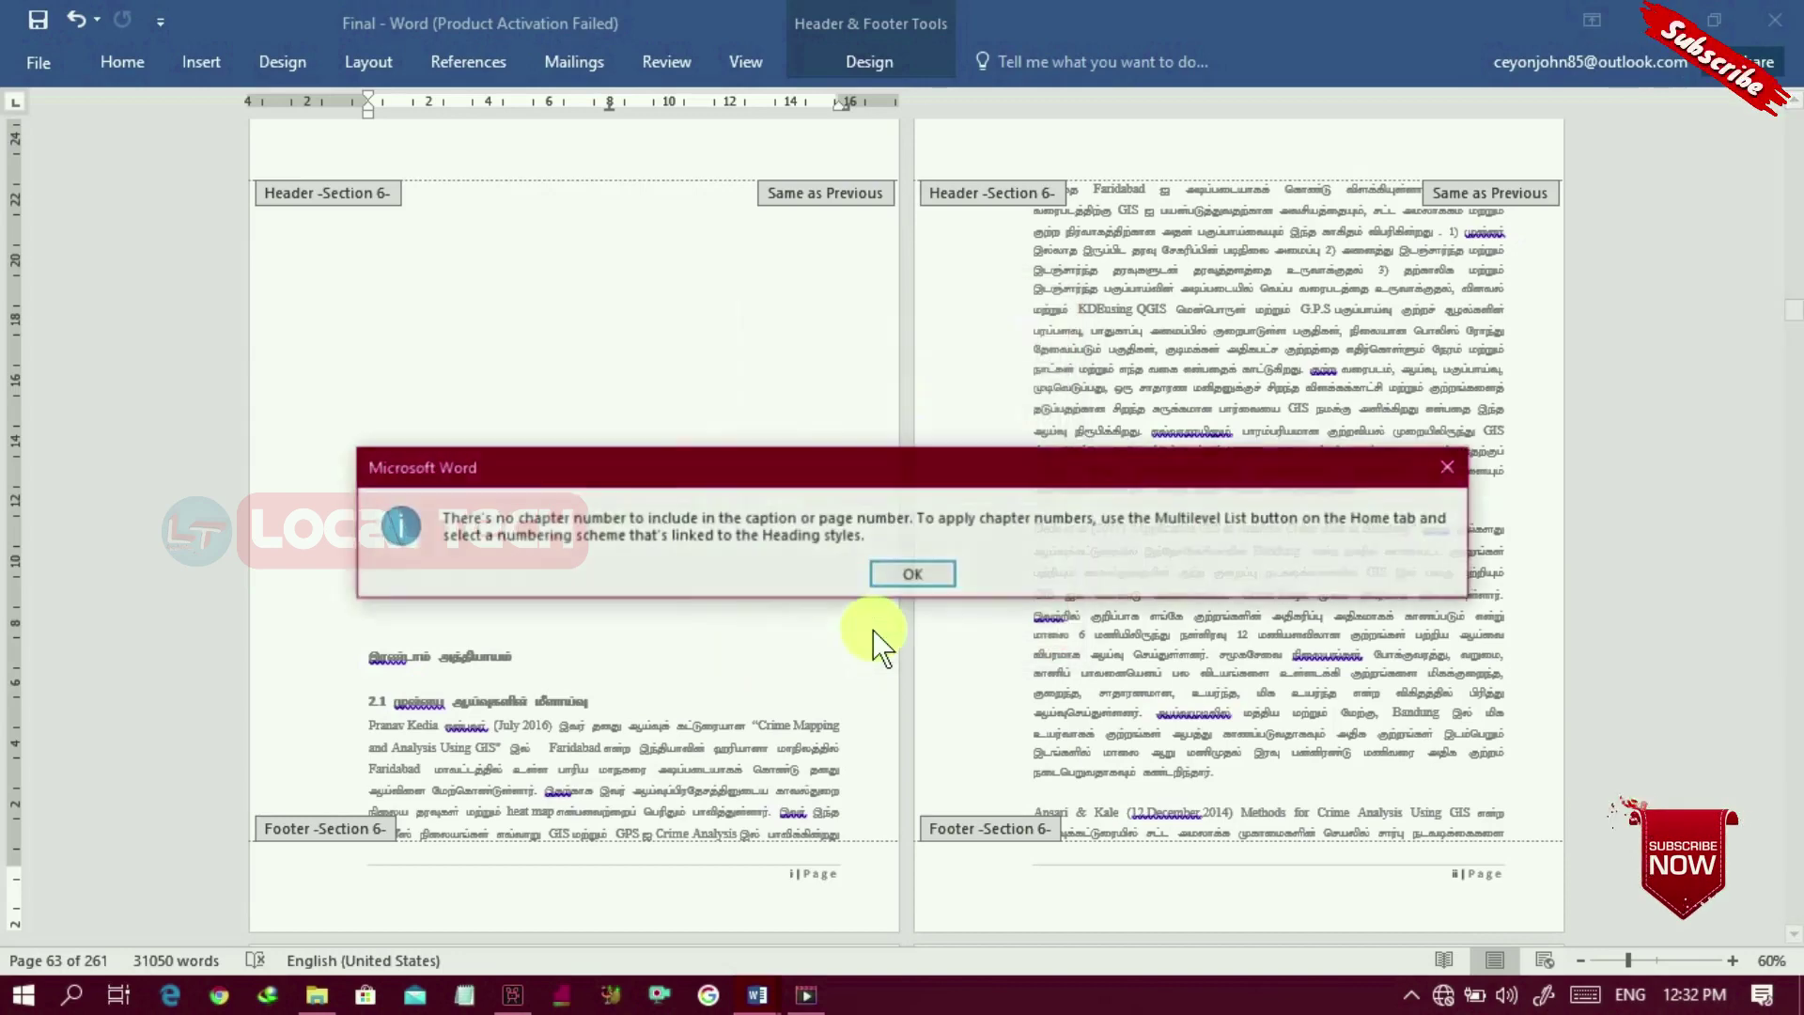
{"action": "left_click", "coordinate": [902, 573]}
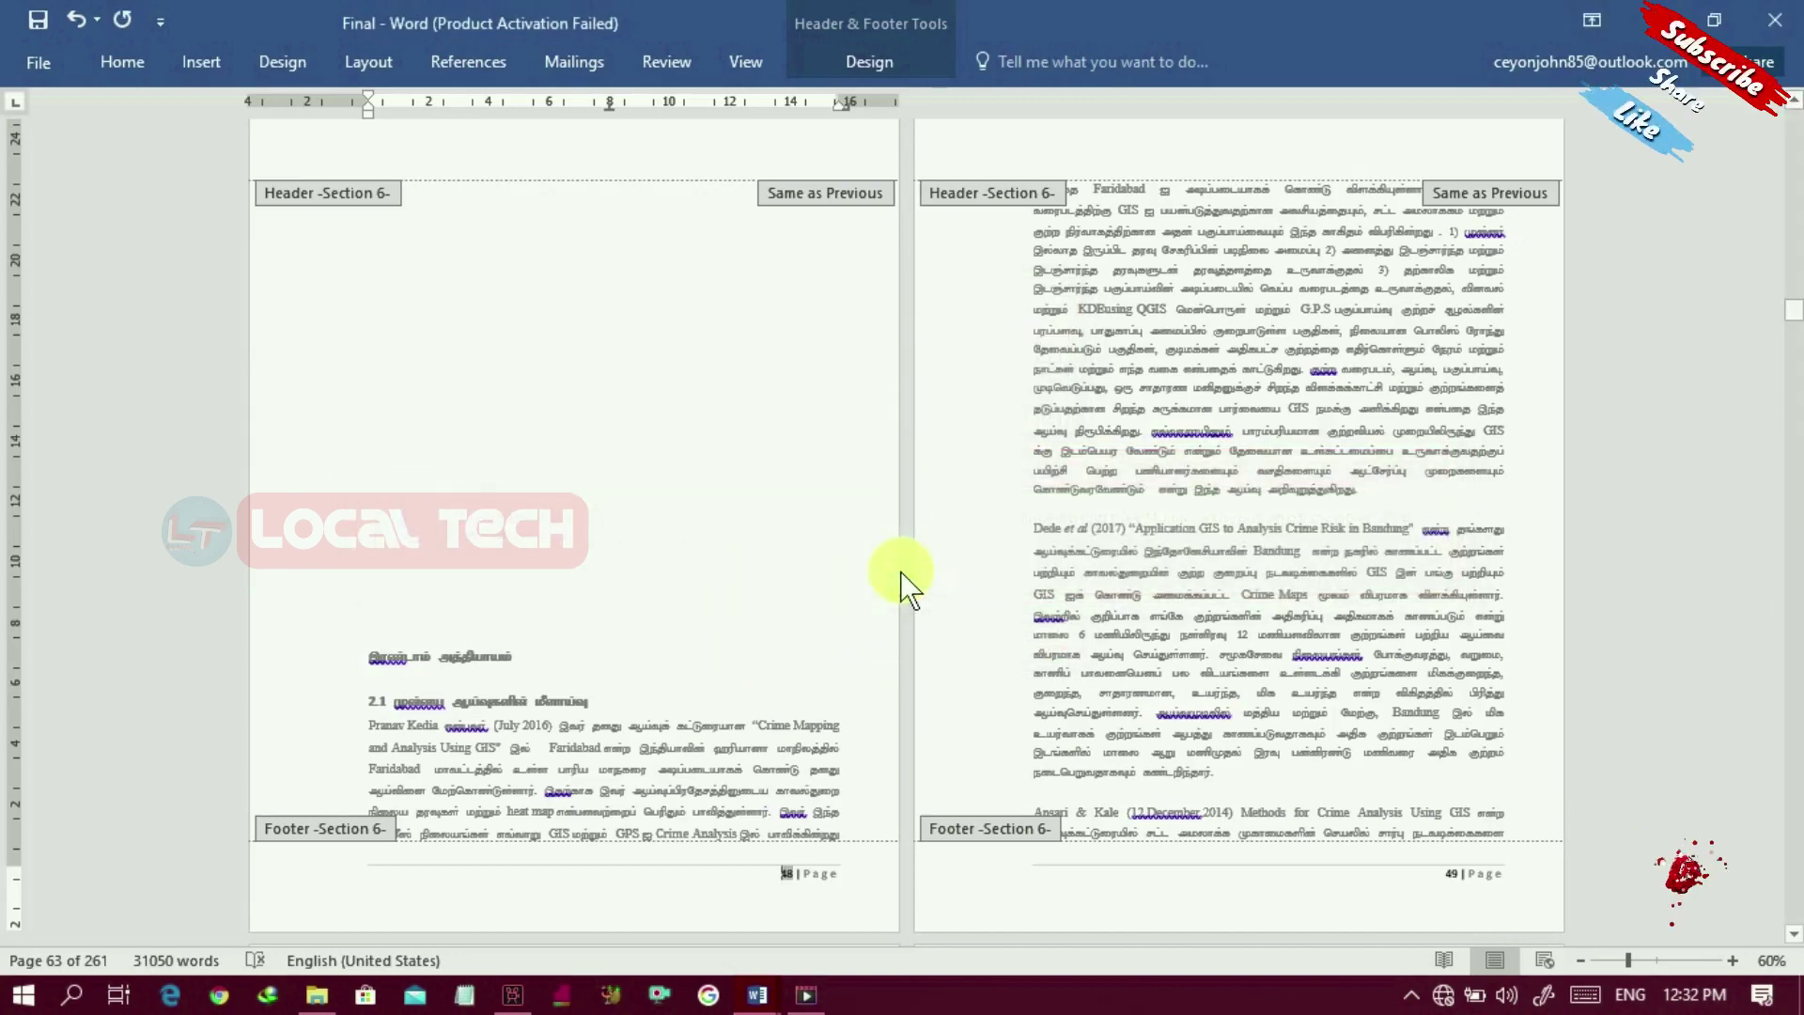
{"action": "left_click_drag", "start_coordinate": [1793, 312], "coordinate": [1797, 315]}
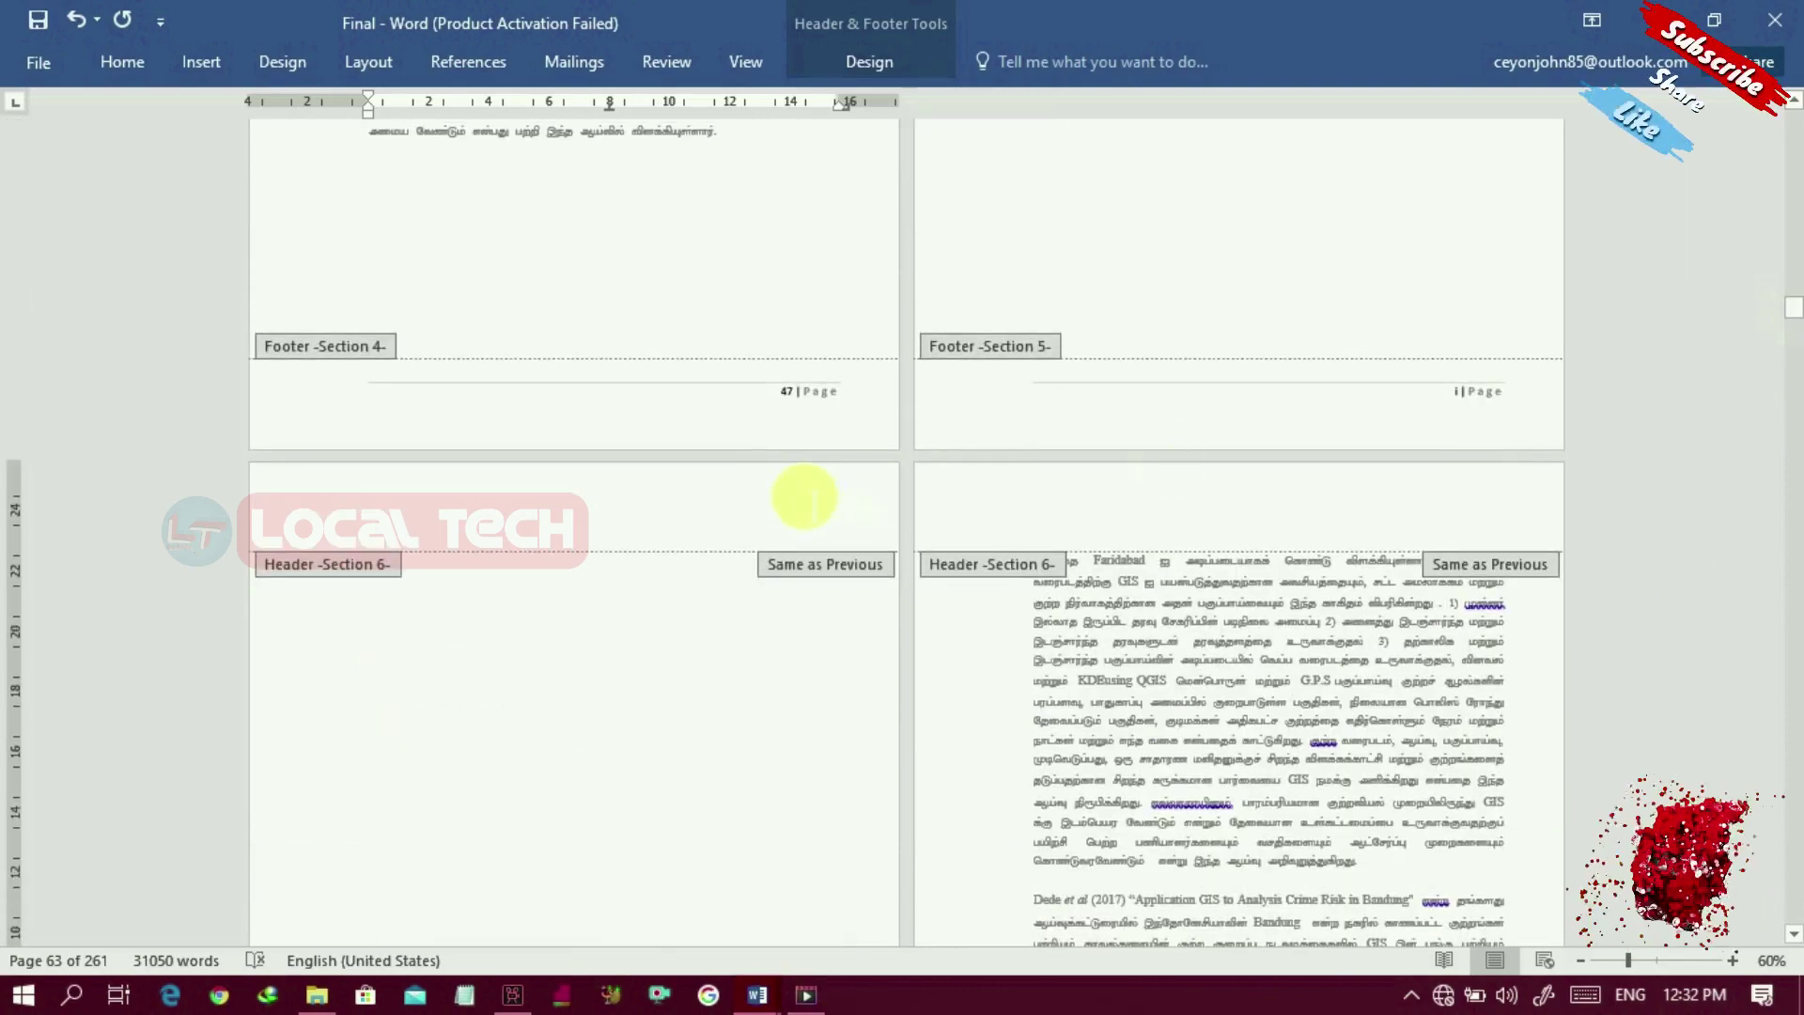
Step: Delete the blank lines above the second chapter's opening heading and remove the page number from the Chapter 02 divider's footer
{"action": "left_click_drag", "start_coordinate": [1791, 316], "coordinate": [1792, 307]}
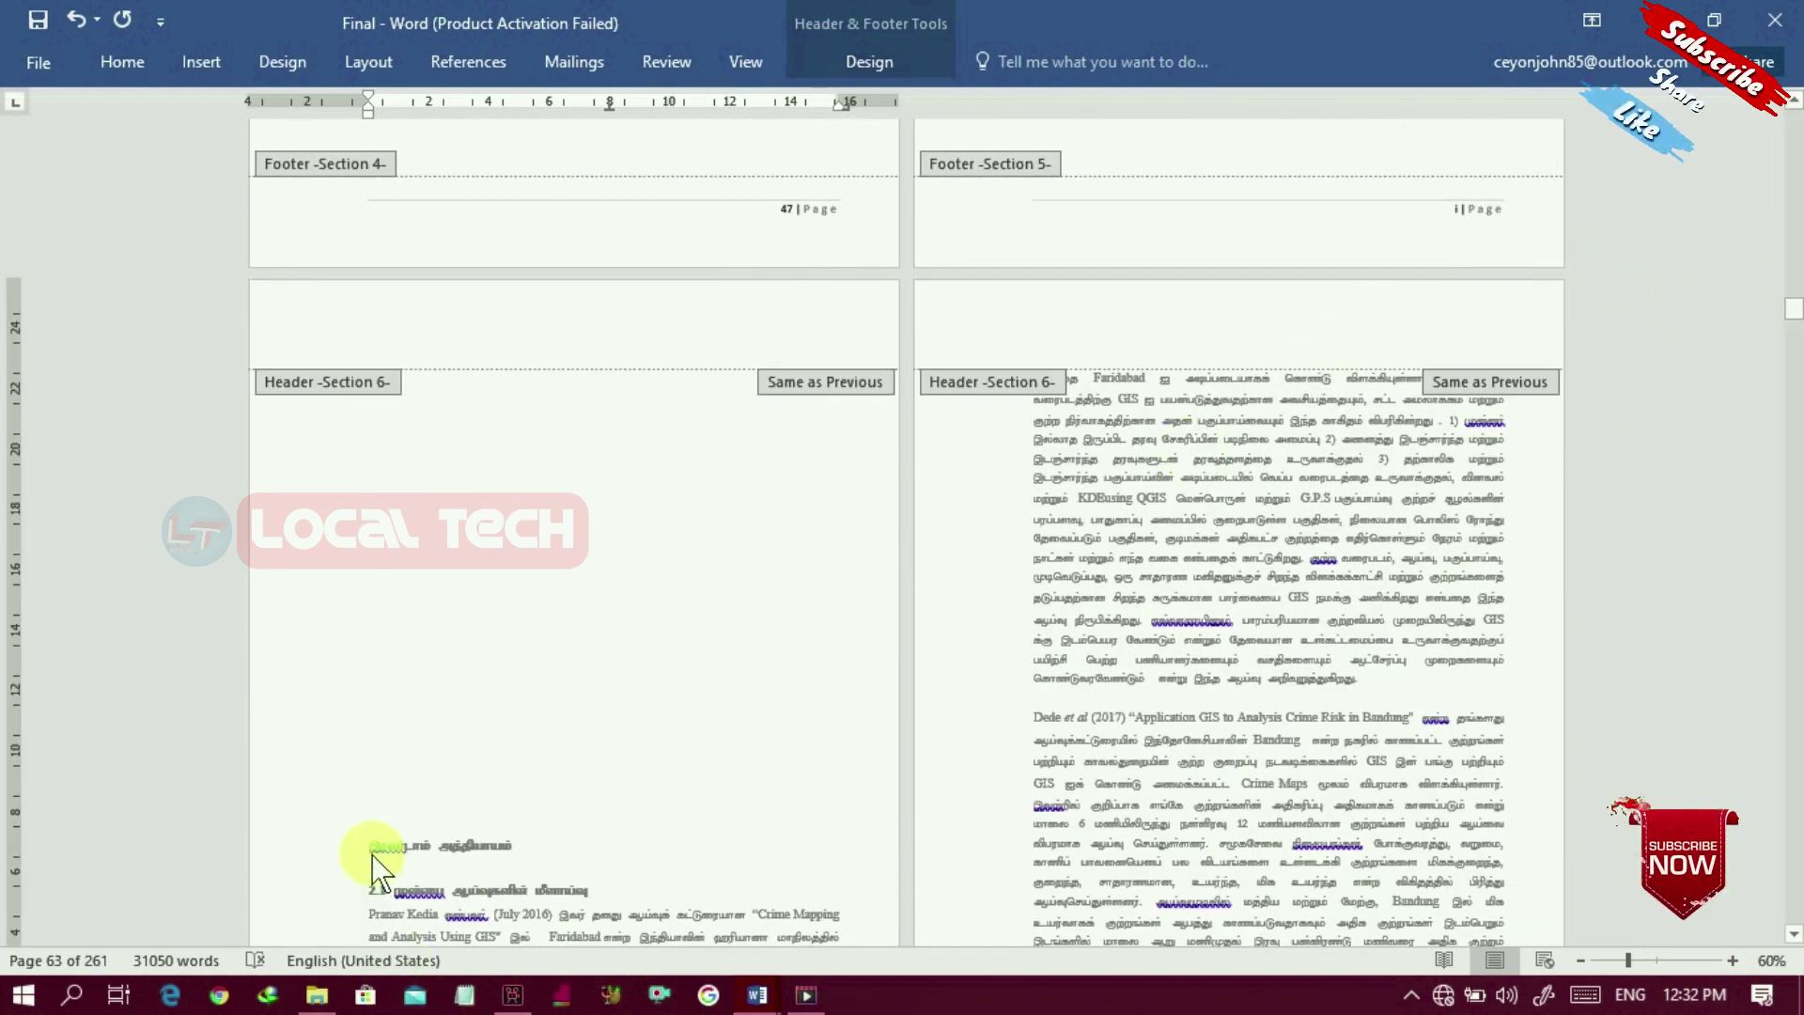
{"action": "double_click", "coordinate": [371, 857]}
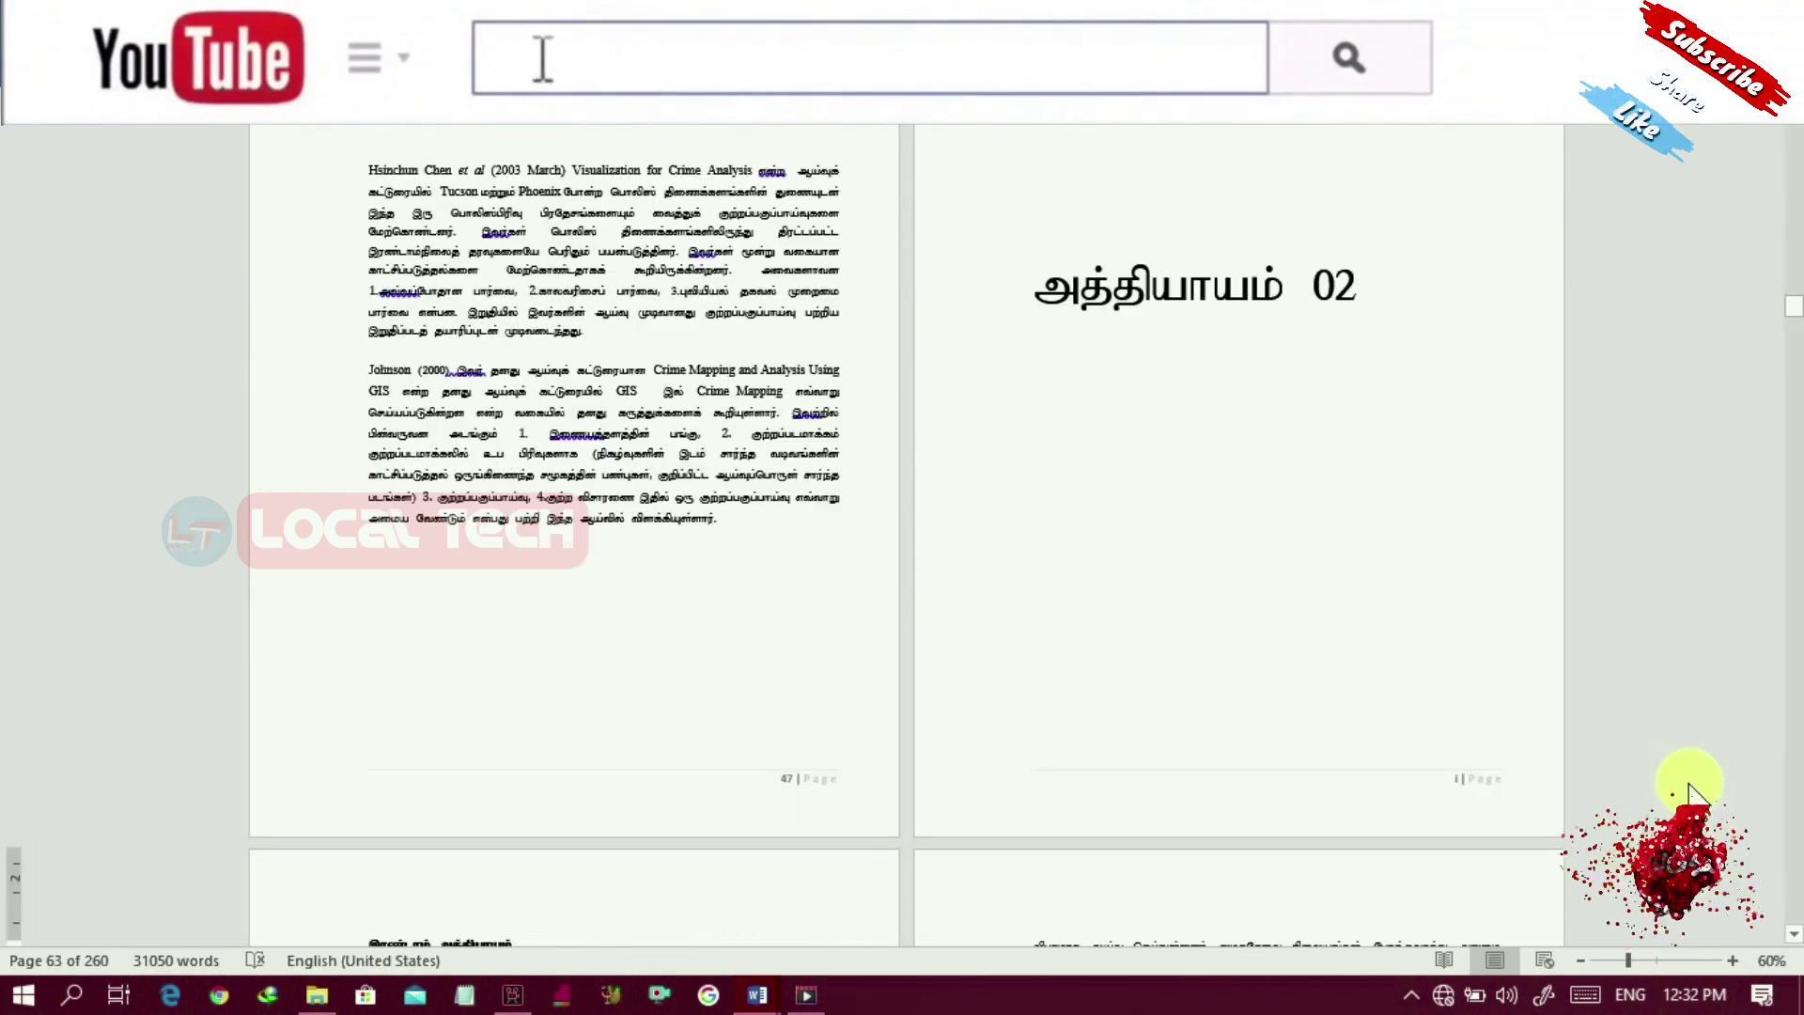
{"action": "double_click", "coordinate": [1523, 798]}
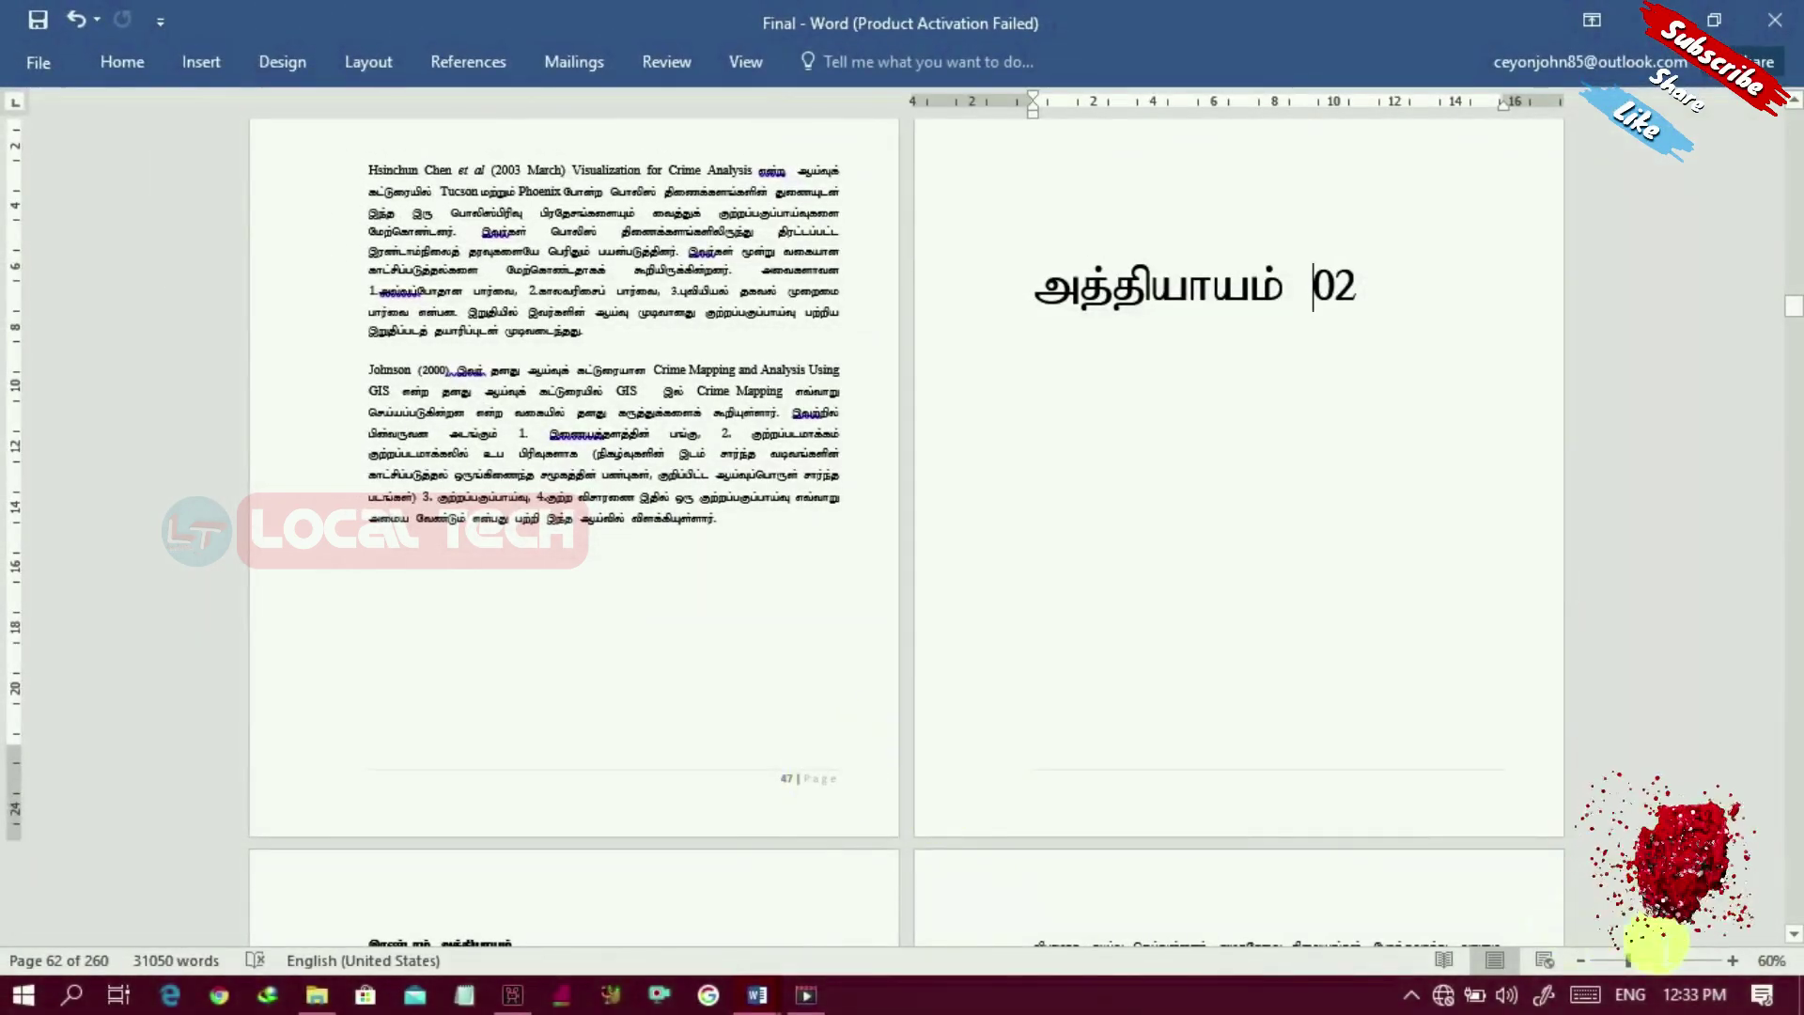
Step: Examine the footers after the Chapter 02 divider, and from the title pages through the front matter and Chapter 01 up to that divider
{"action": "left_click", "coordinate": [1793, 934]}
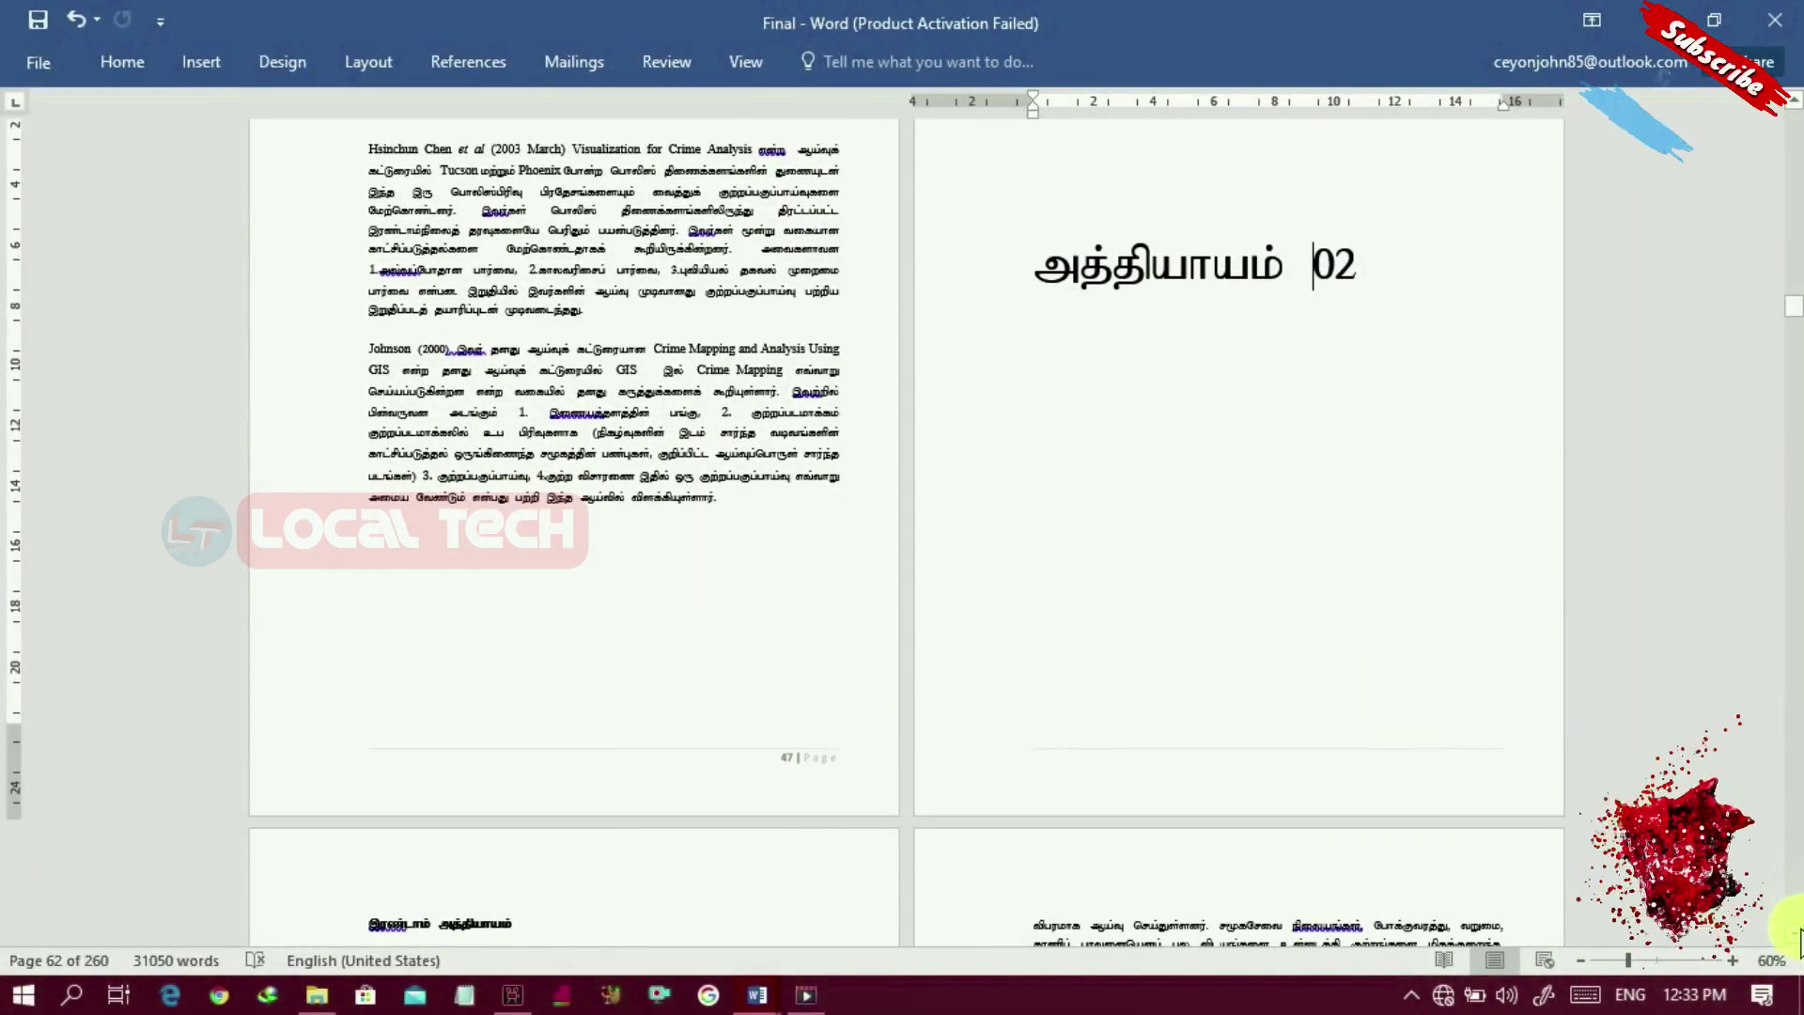
{"action": "scroll", "coordinate": [1795, 939], "scroll_direction": "down", "scroll_amount": 8}
{"action": "scroll", "coordinate": [1795, 947], "scroll_direction": "down", "scroll_amount": 12}
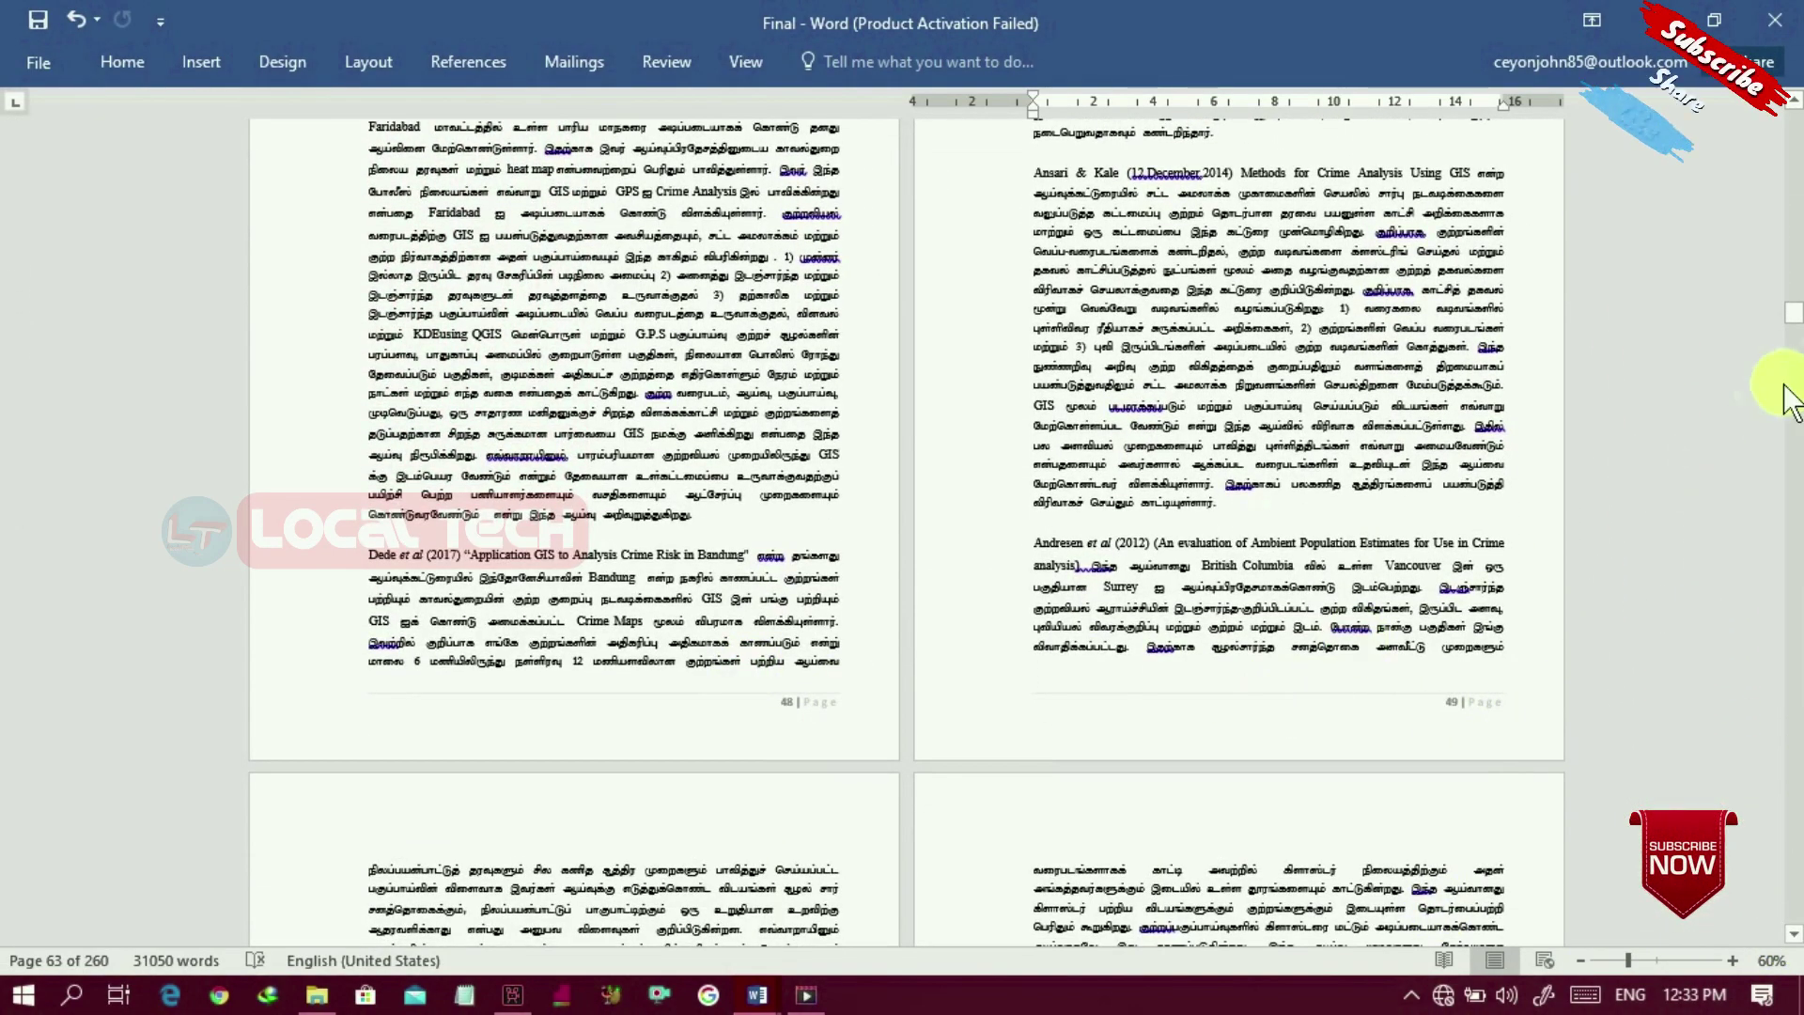
{"action": "left_click_drag", "start_coordinate": [1792, 329], "coordinate": [1790, 131]}
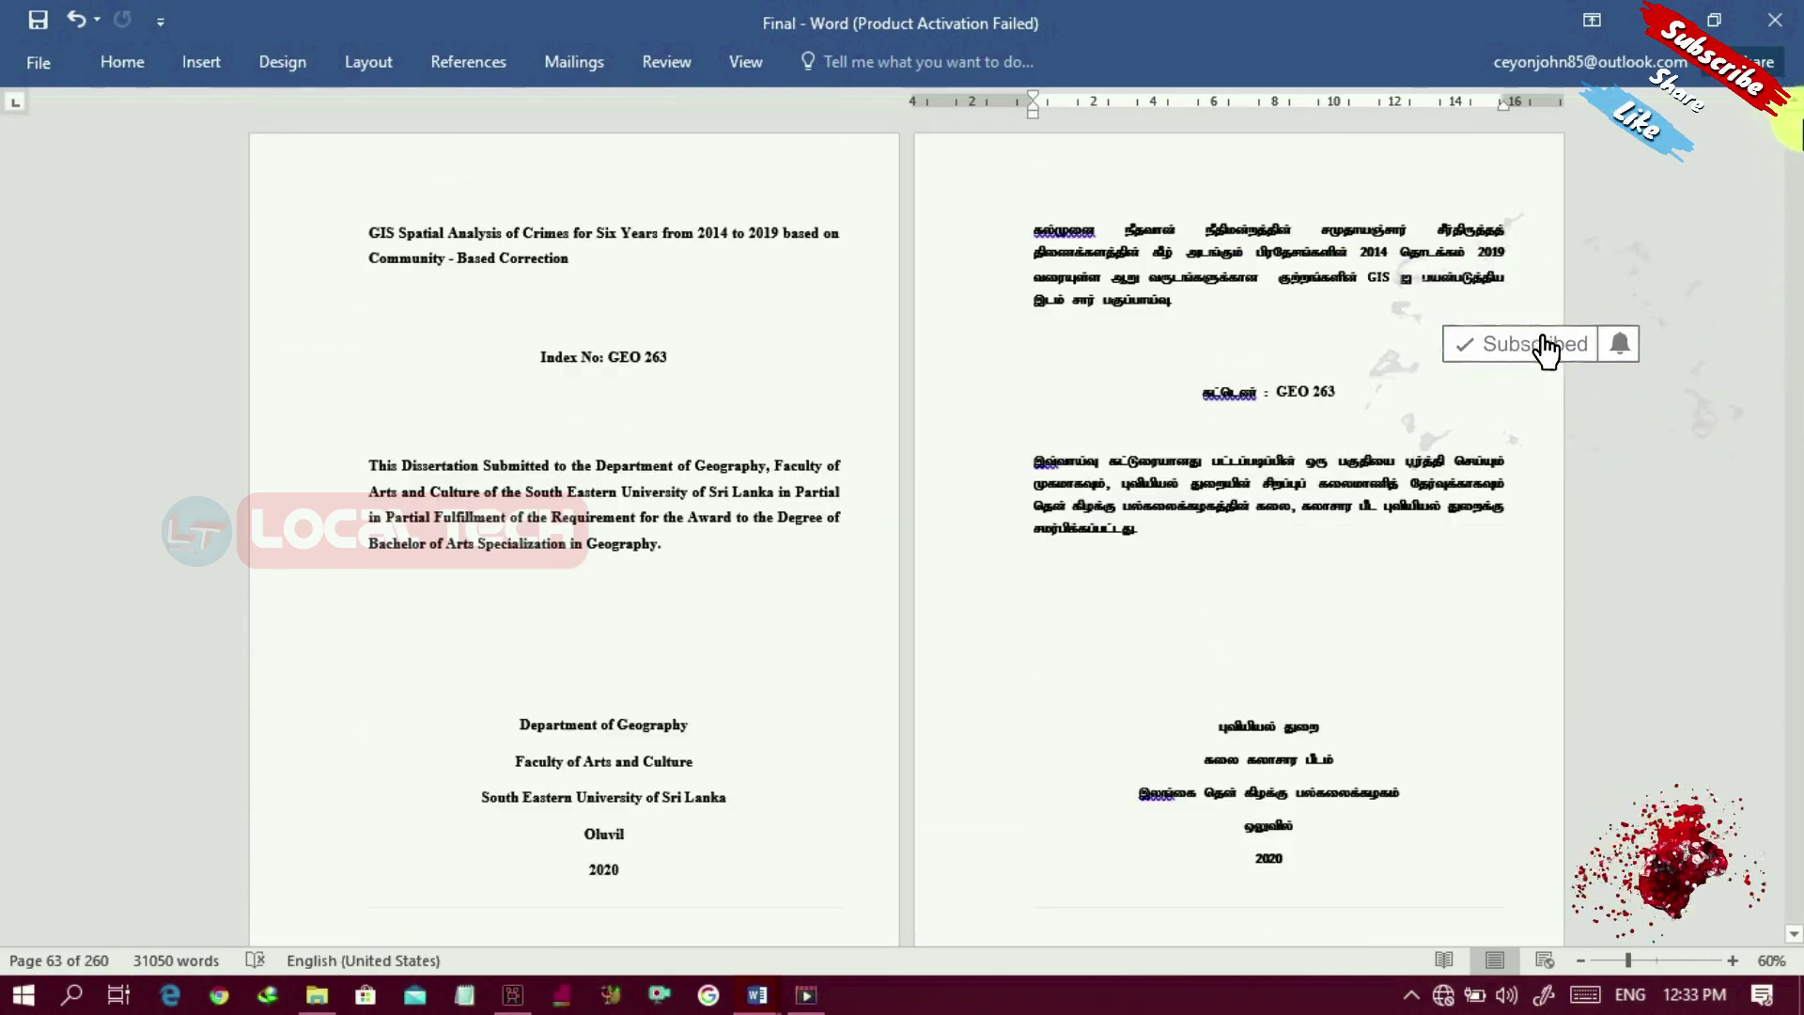
{"action": "scroll", "coordinate": [1799, 132], "scroll_direction": "down", "scroll_amount": 5}
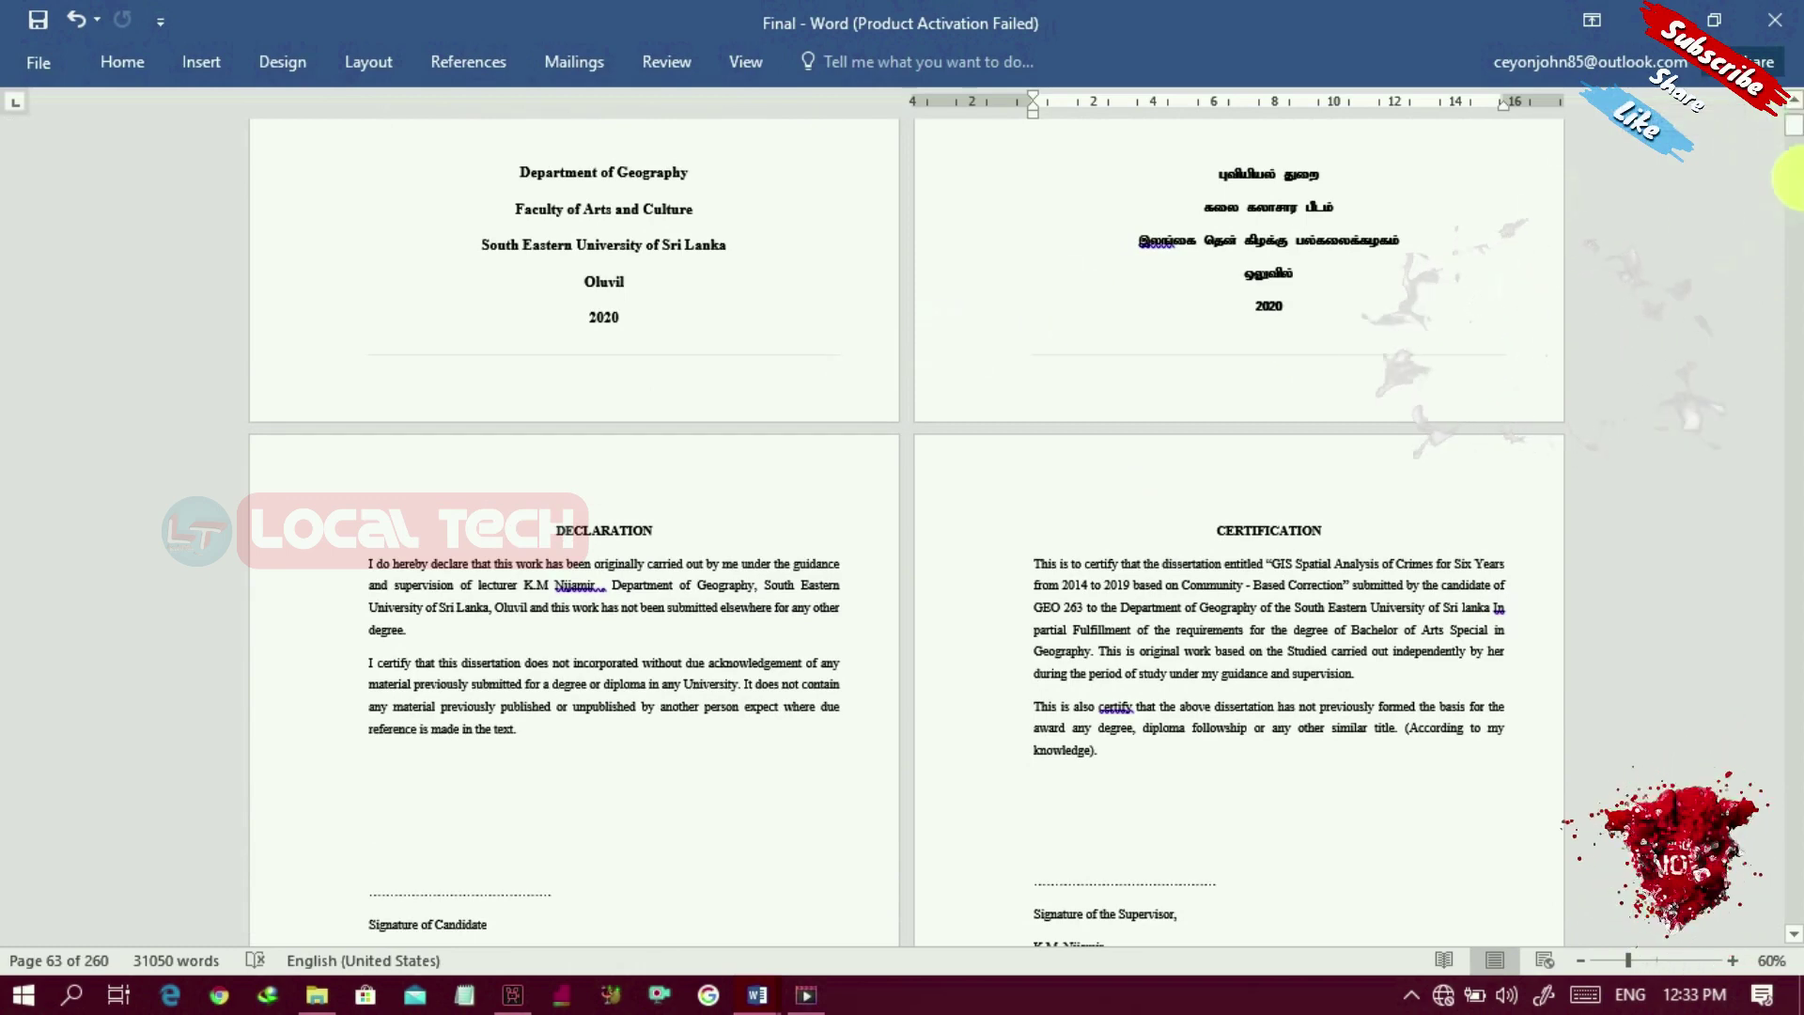
{"action": "scroll", "coordinate": [1795, 131], "scroll_direction": "down", "scroll_amount": 5}
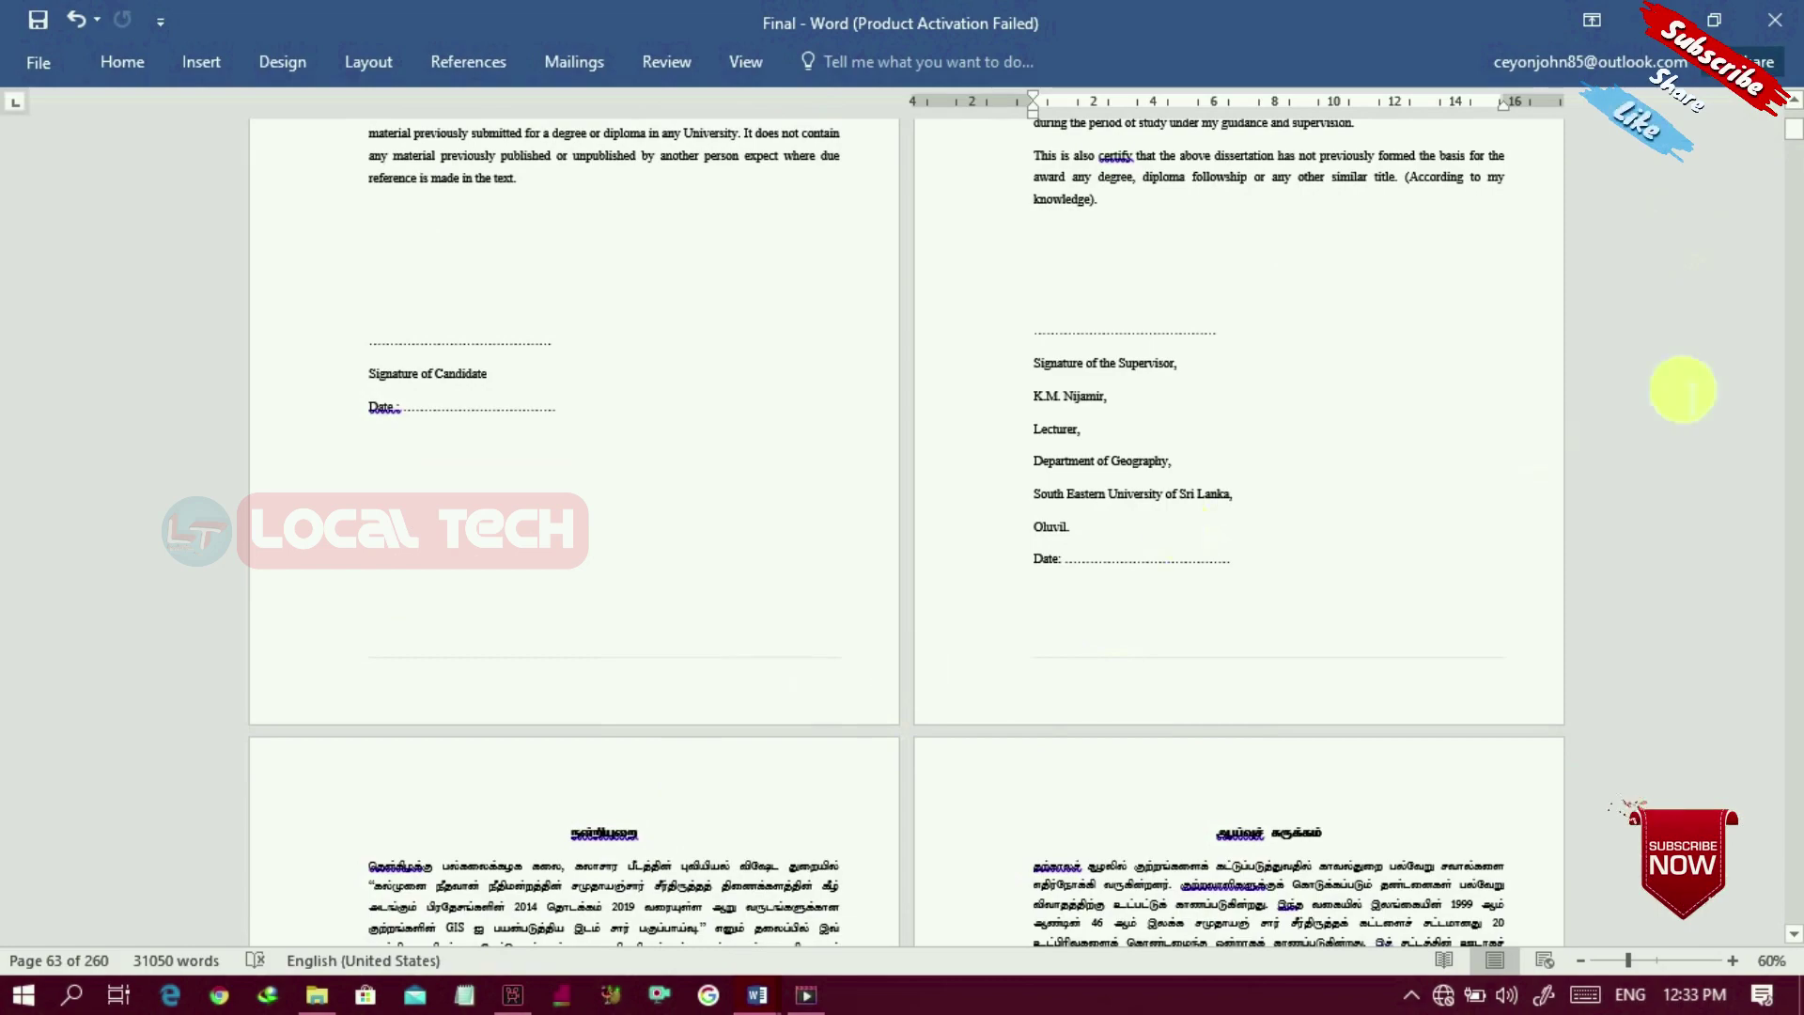
{"action": "scroll", "coordinate": [1797, 146], "scroll_direction": "down", "scroll_amount": 8}
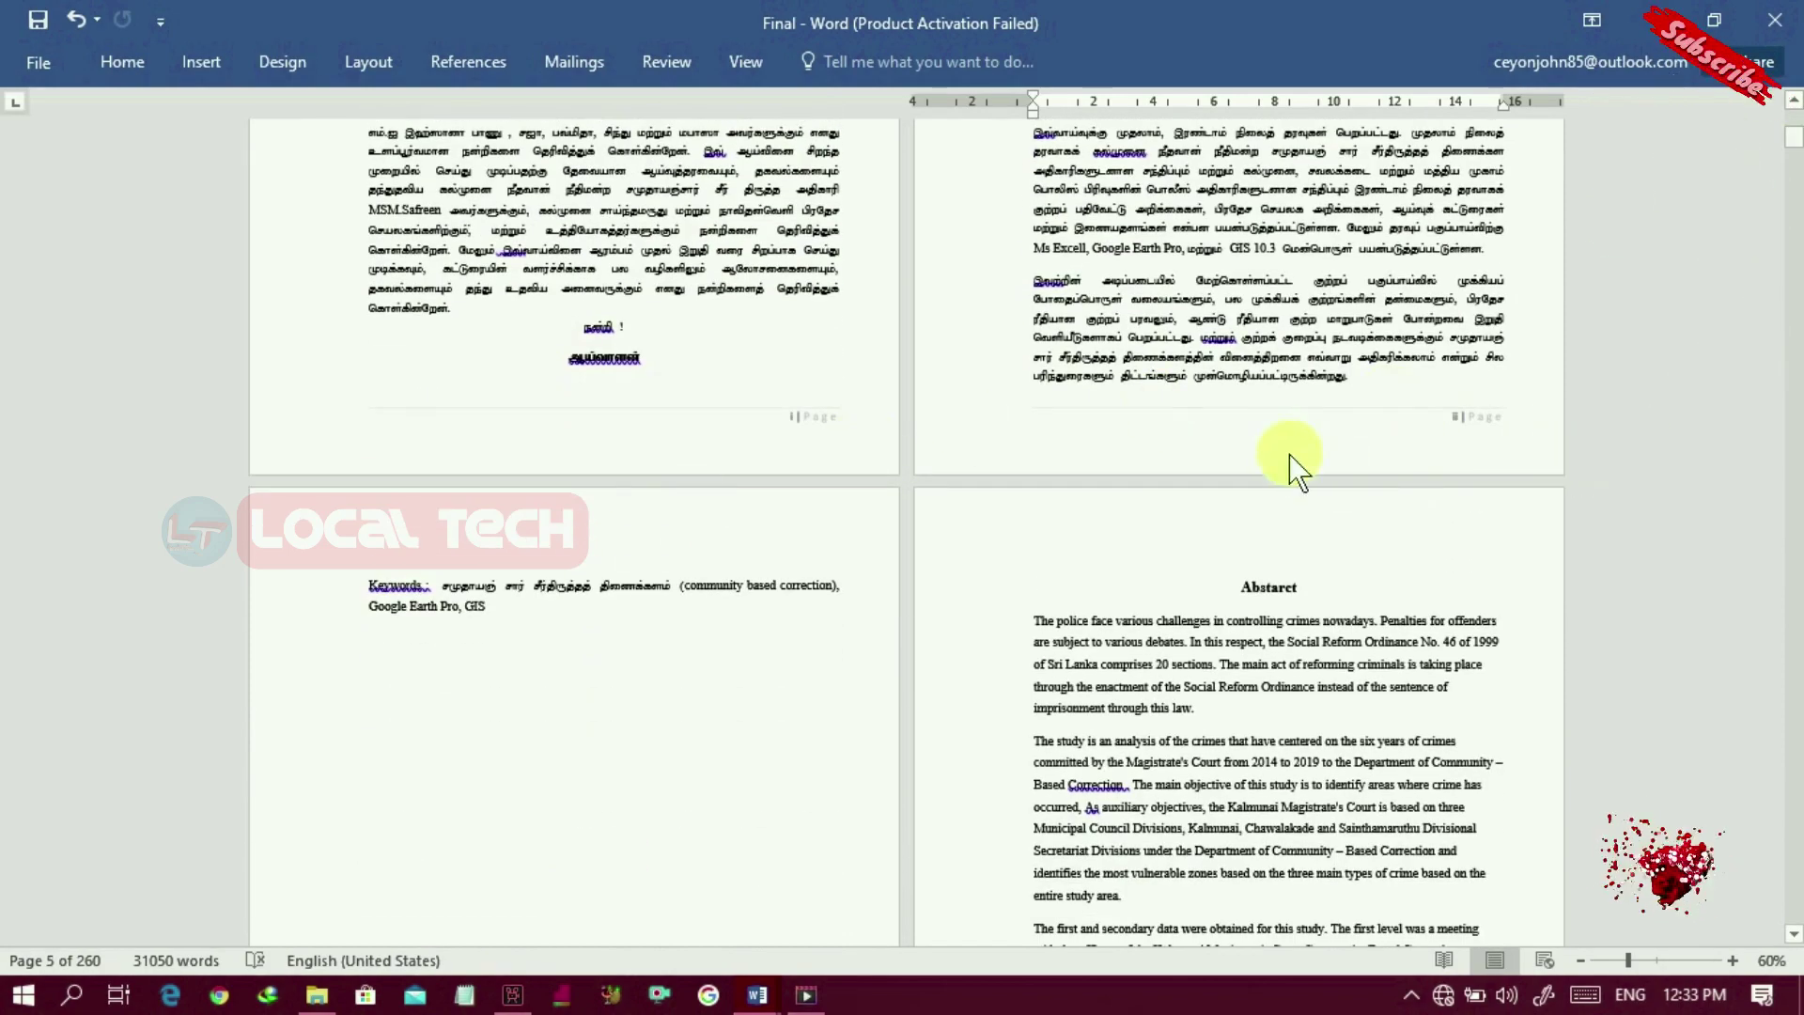
{"action": "left_click_drag", "start_coordinate": [1796, 146], "coordinate": [1797, 164]}
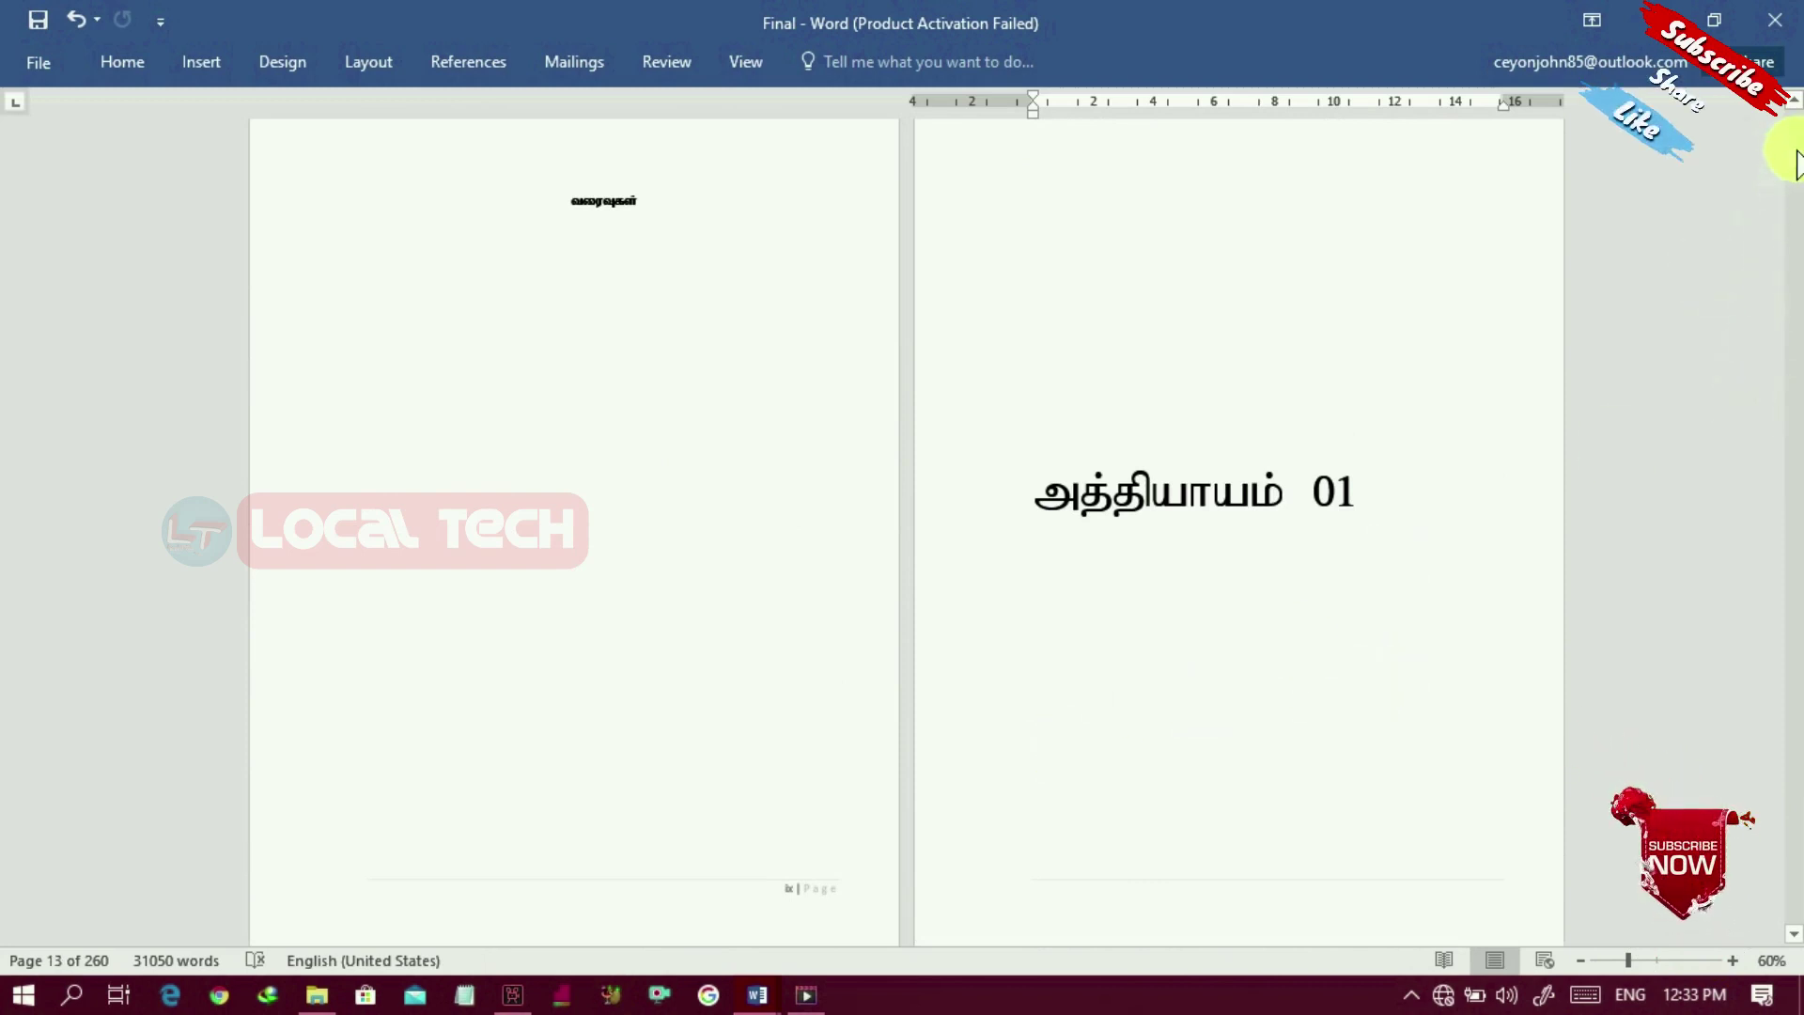
{"action": "left_click_drag", "start_coordinate": [1796, 161], "coordinate": [1797, 165]}
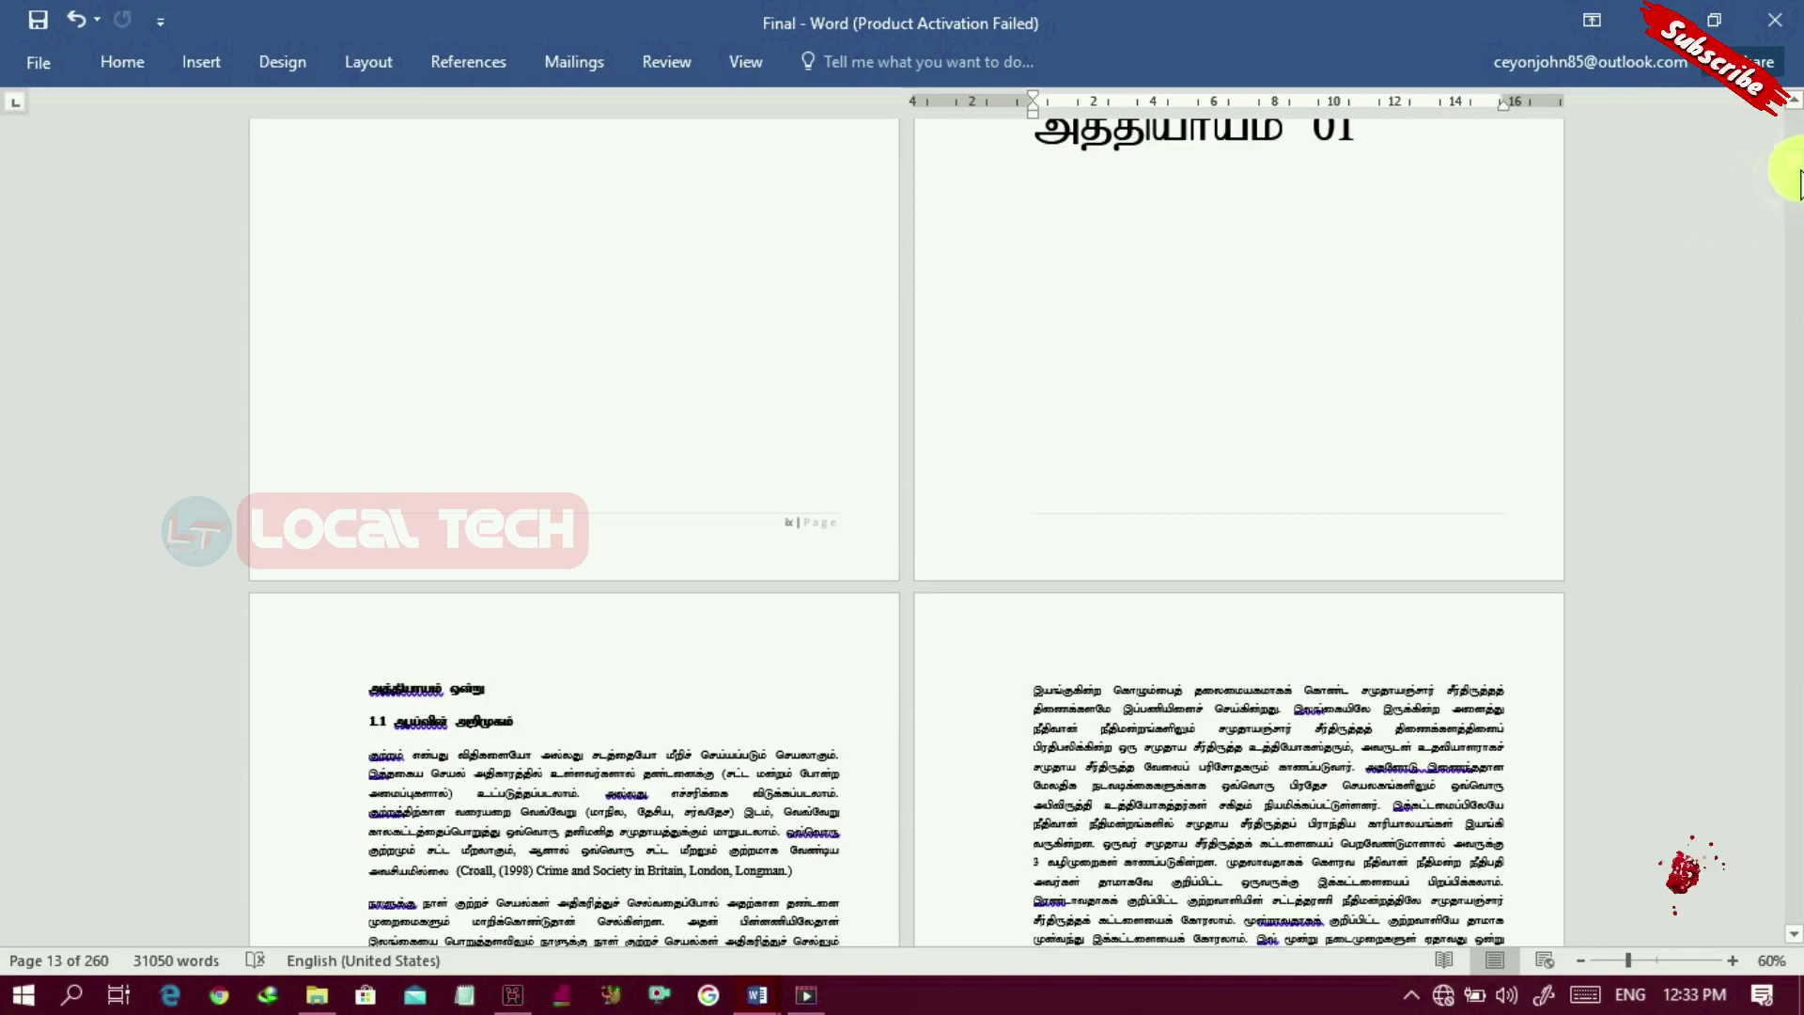
{"action": "left_click_drag", "start_coordinate": [1797, 180], "coordinate": [1796, 186]}
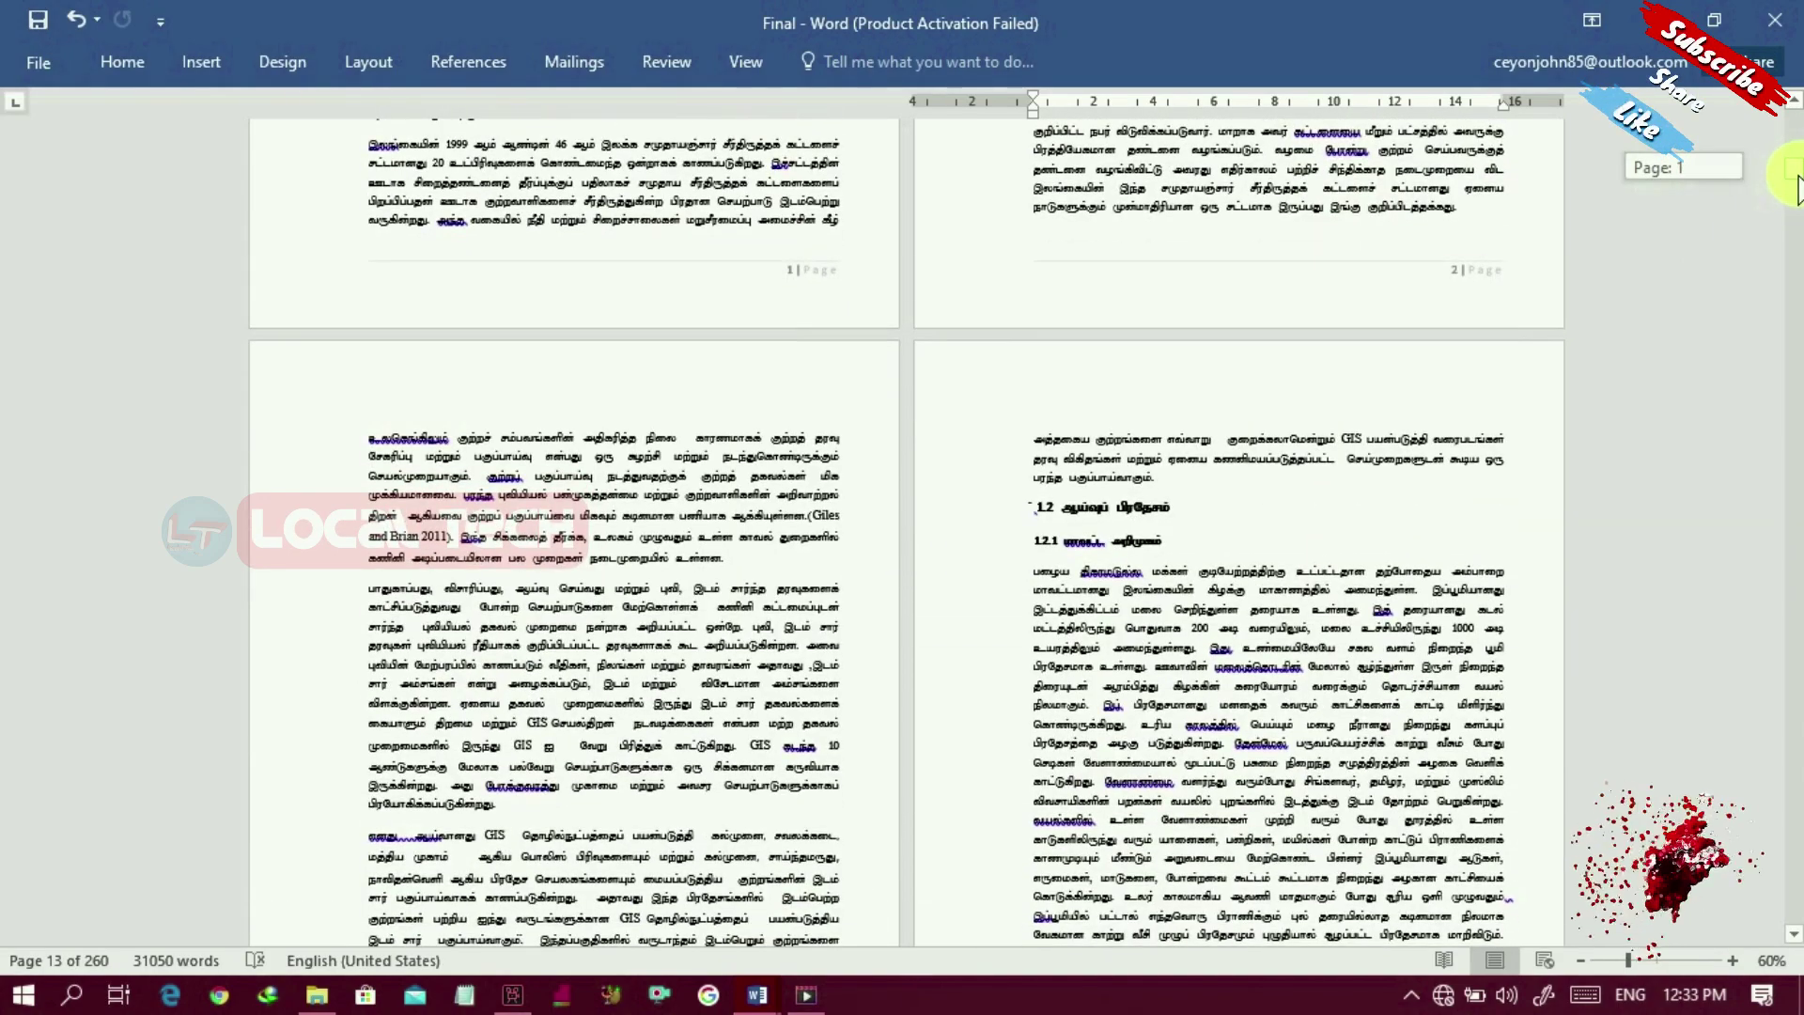
{"action": "left_click_drag", "start_coordinate": [1797, 179], "coordinate": [1797, 310]}
{"action": "left_click_drag", "start_coordinate": [1791, 307], "coordinate": [1789, 305]}
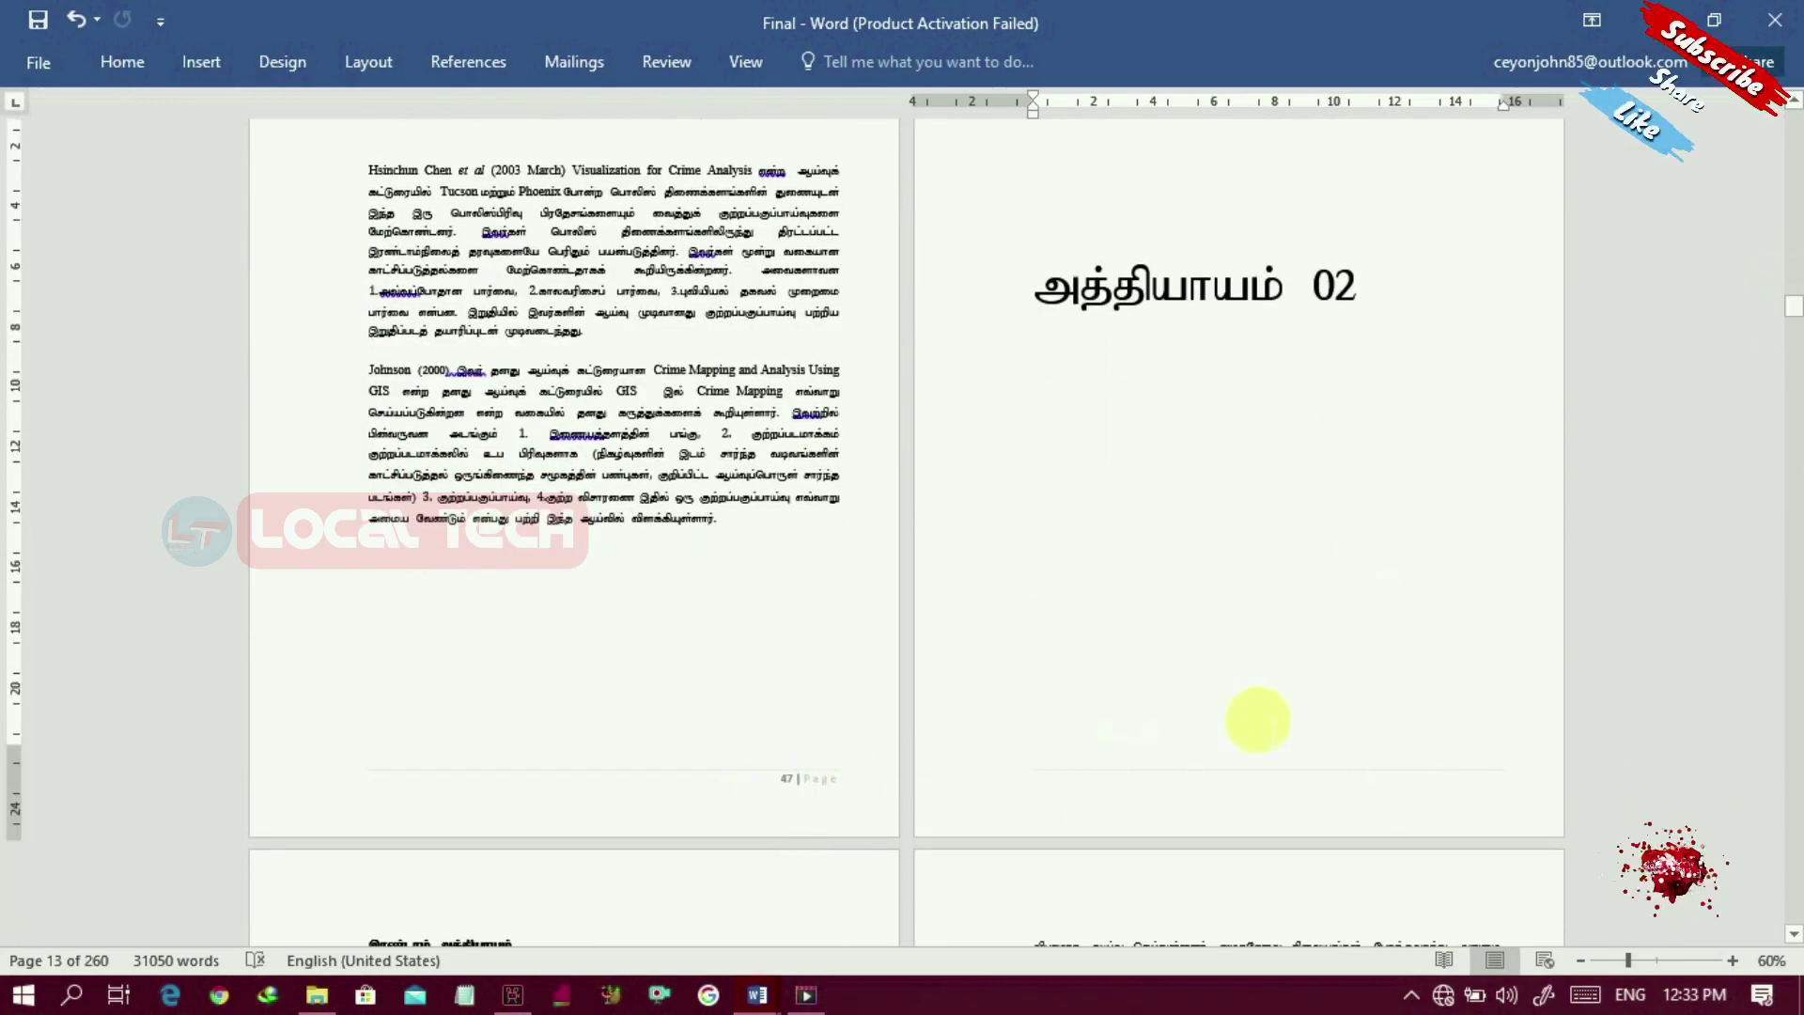
{"action": "left_click_drag", "start_coordinate": [1790, 308], "coordinate": [1790, 314]}
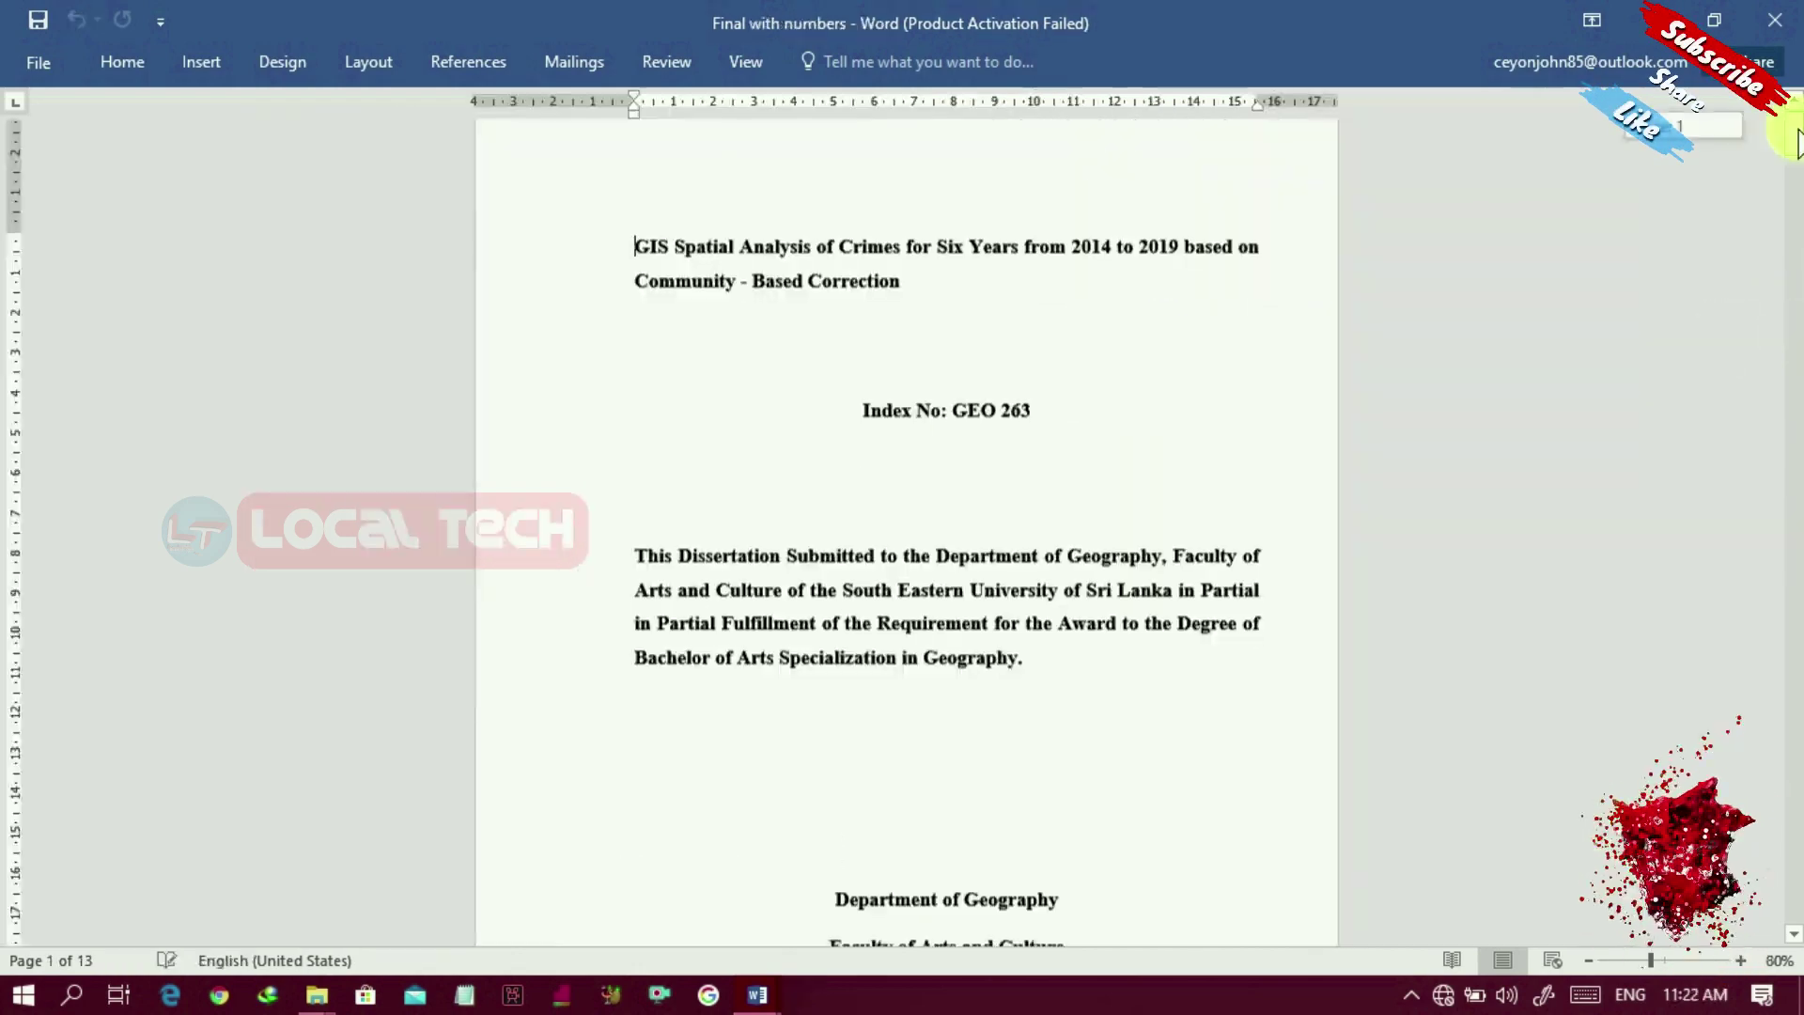
Step: Examine the page numbering in the Final with numbers document, from the title page and front matter through the pages after the Chapter 03 divider
{"action": "left_click_drag", "start_coordinate": [1795, 151], "coordinate": [1795, 345]}
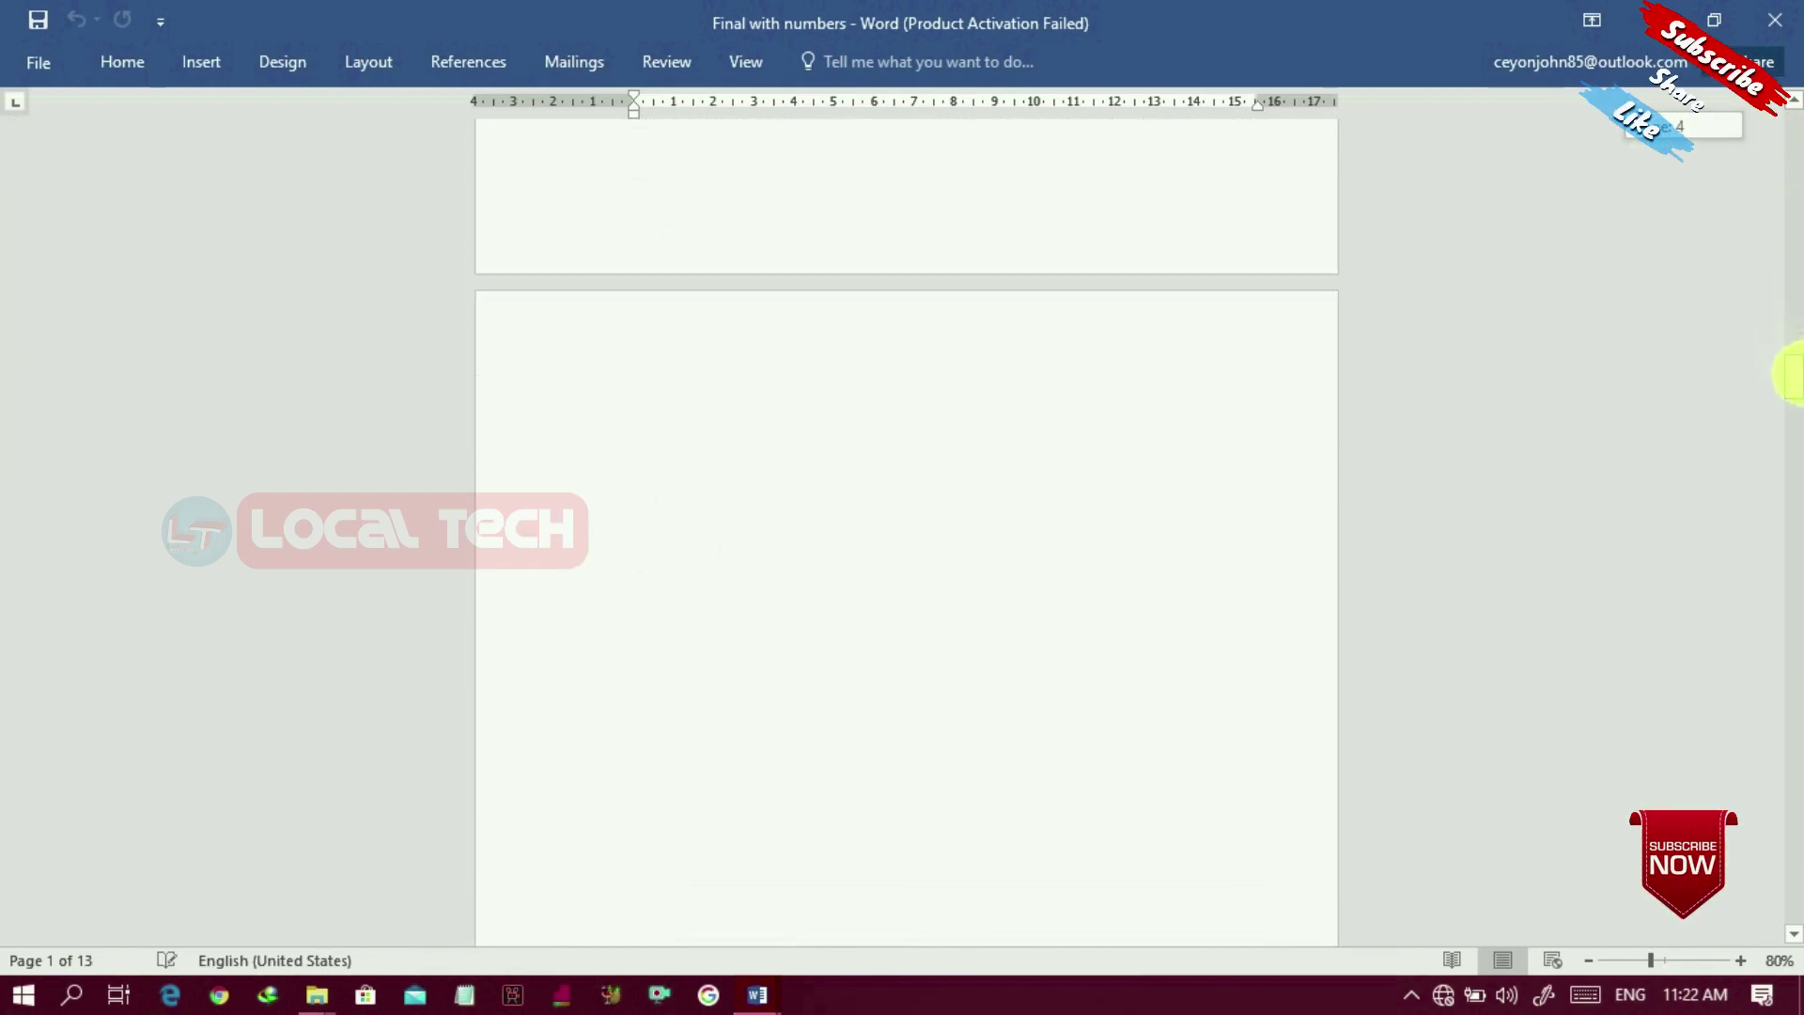
{"action": "mouse_move", "coordinate": [1790, 418]}
{"action": "left_mouse_down"}
{"action": "mouse_move", "coordinate": [1791, 465]}
{"action": "mouse_move", "coordinate": [1797, 370]}
{"action": "mouse_move", "coordinate": [1797, 393]}
{"action": "left_mouse_up"}
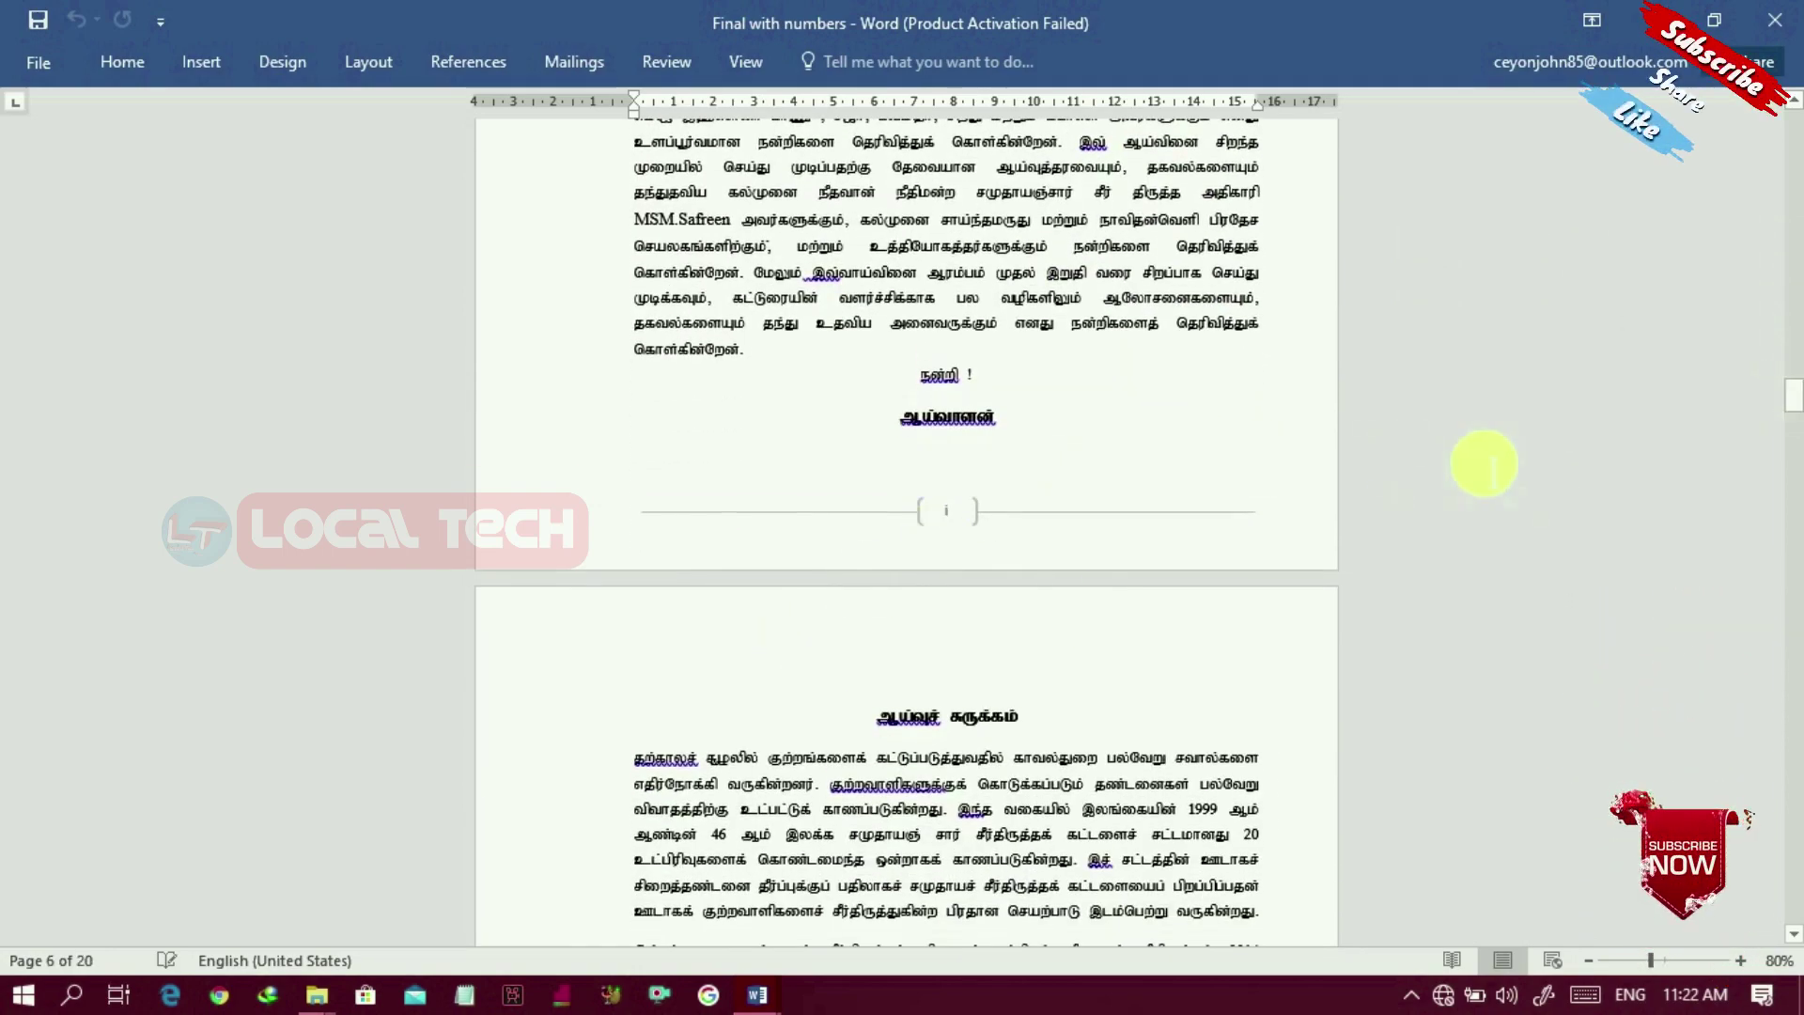
{"action": "left_click_drag", "start_coordinate": [1795, 339], "coordinate": [1793, 513]}
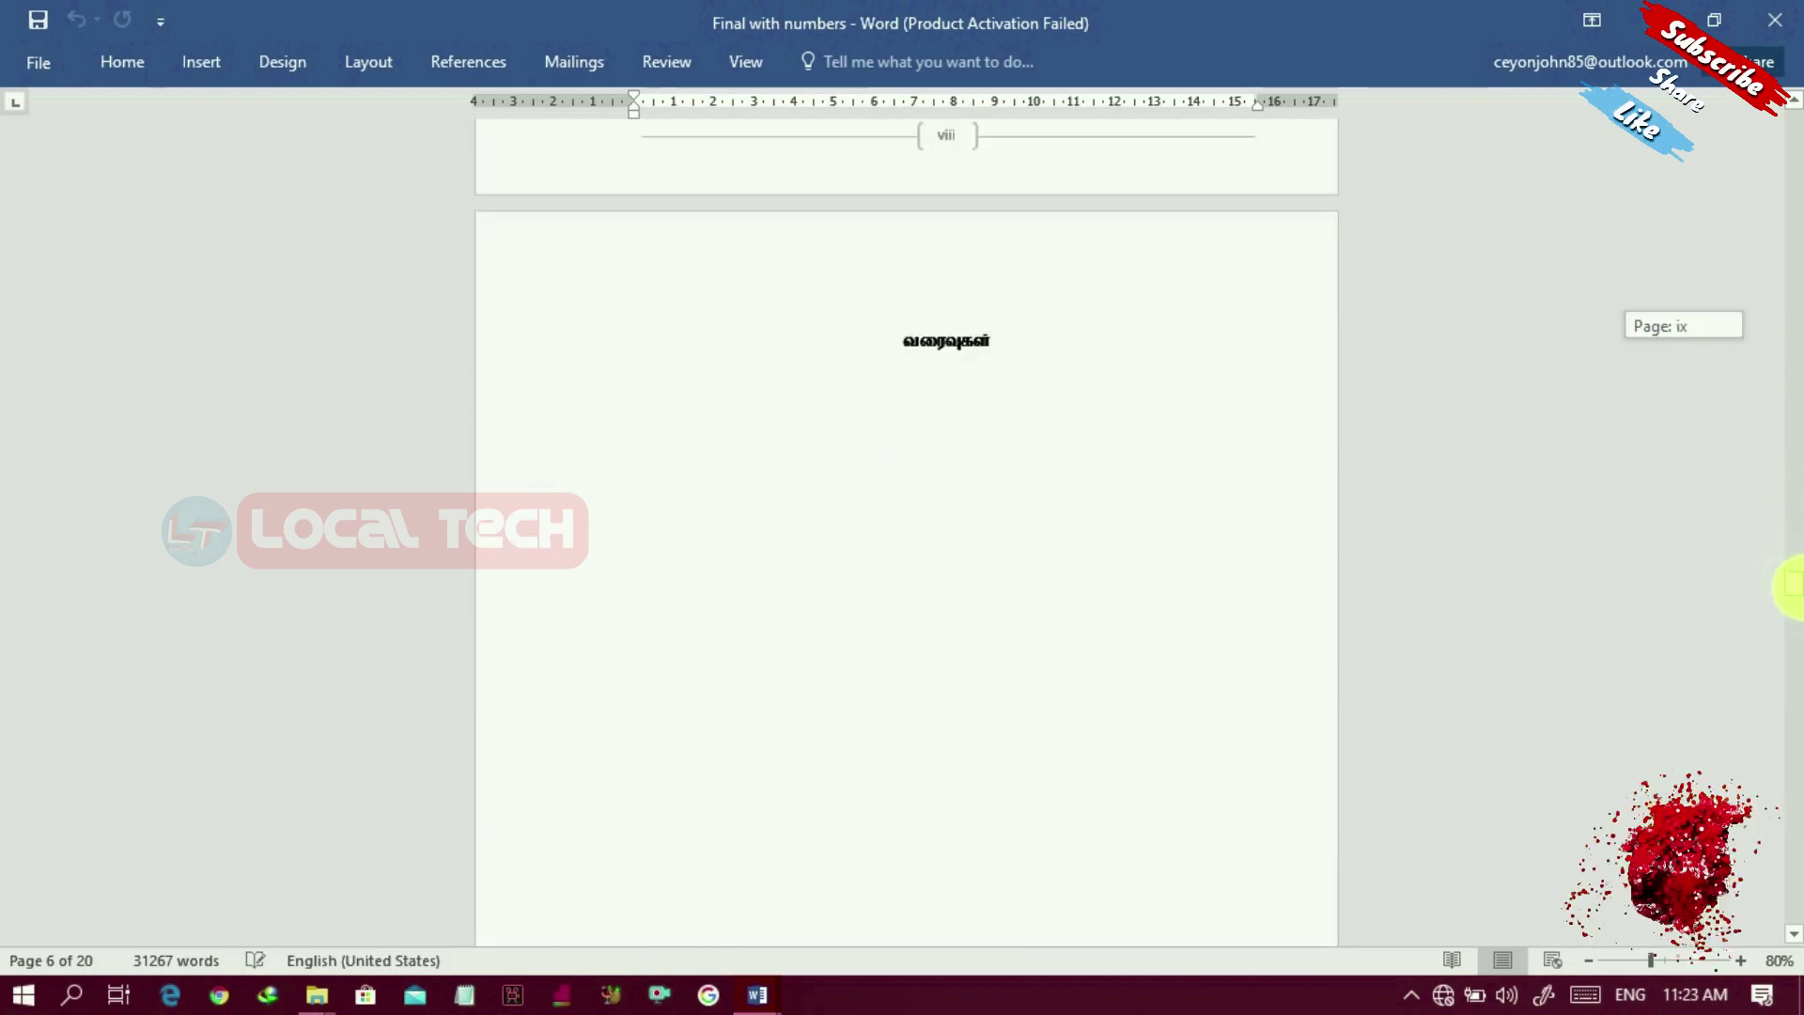
{"action": "left_click_drag", "start_coordinate": [1793, 613], "coordinate": [1793, 681]}
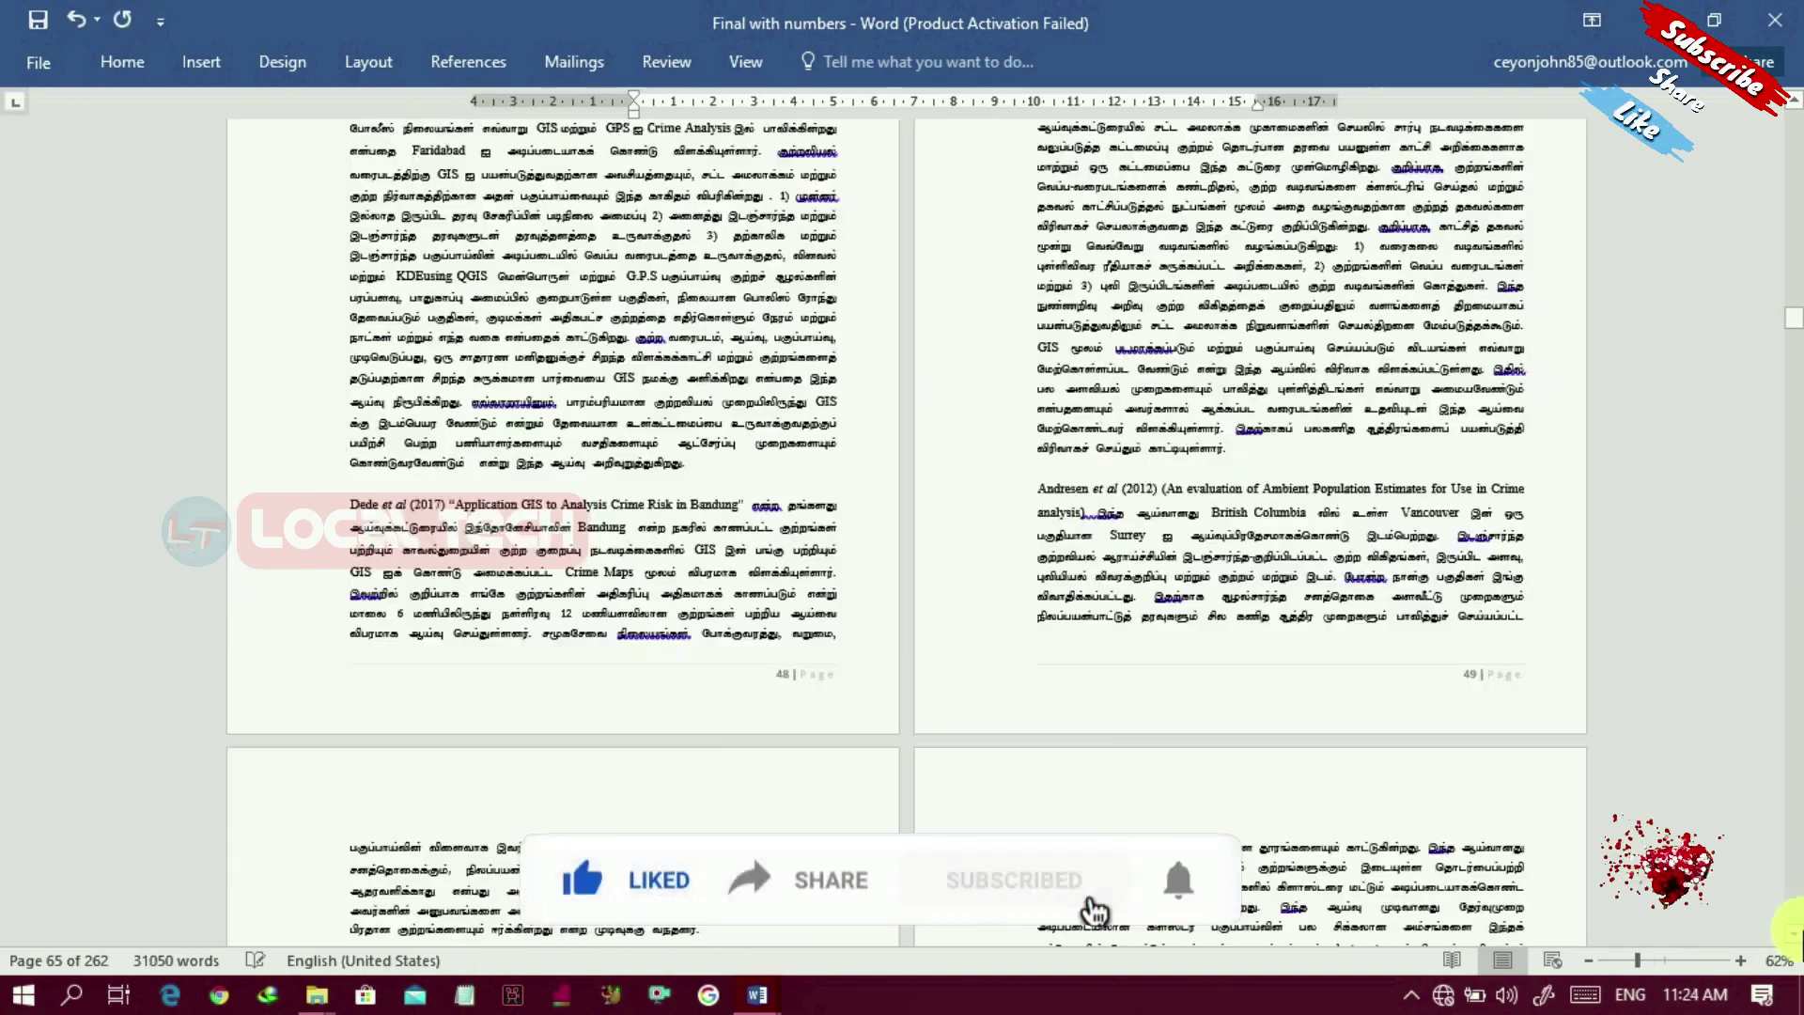
{"action": "scroll", "coordinate": [1445, 572], "scroll_direction": "down", "scroll_amount": 3}
{"action": "left_click", "coordinate": [1797, 889]}
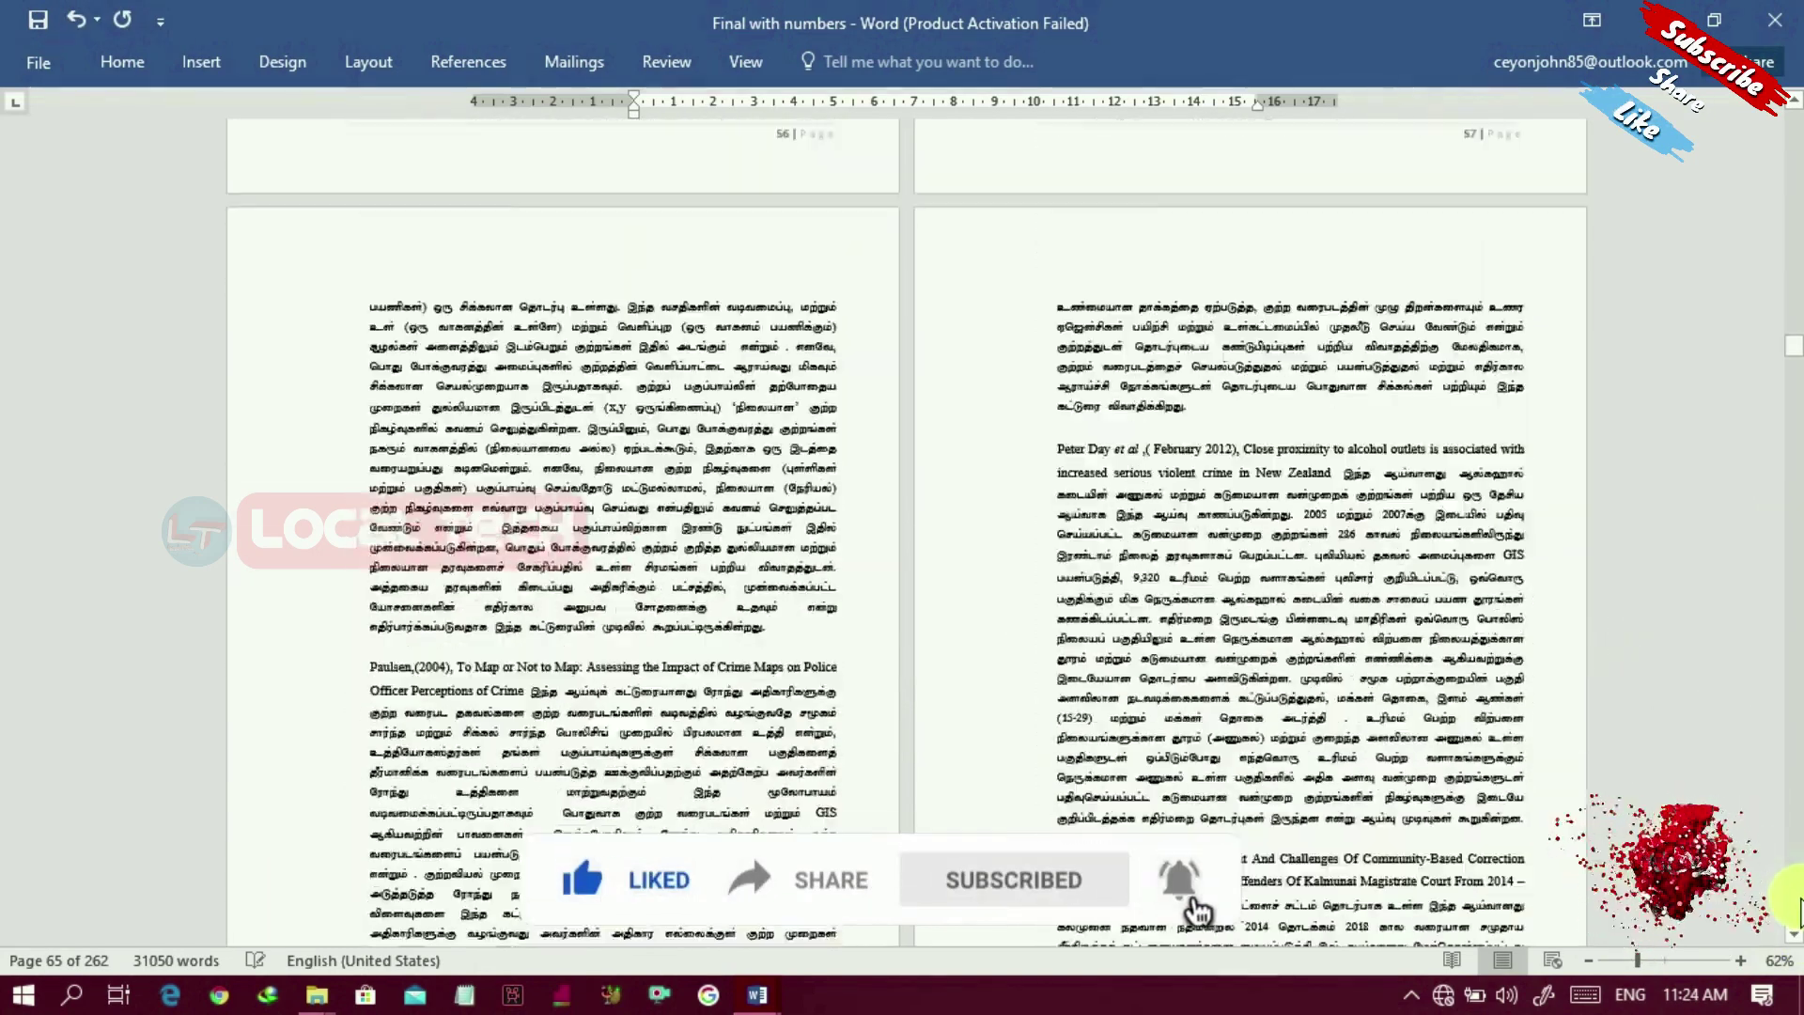
{"action": "left_click", "coordinate": [1795, 209]}
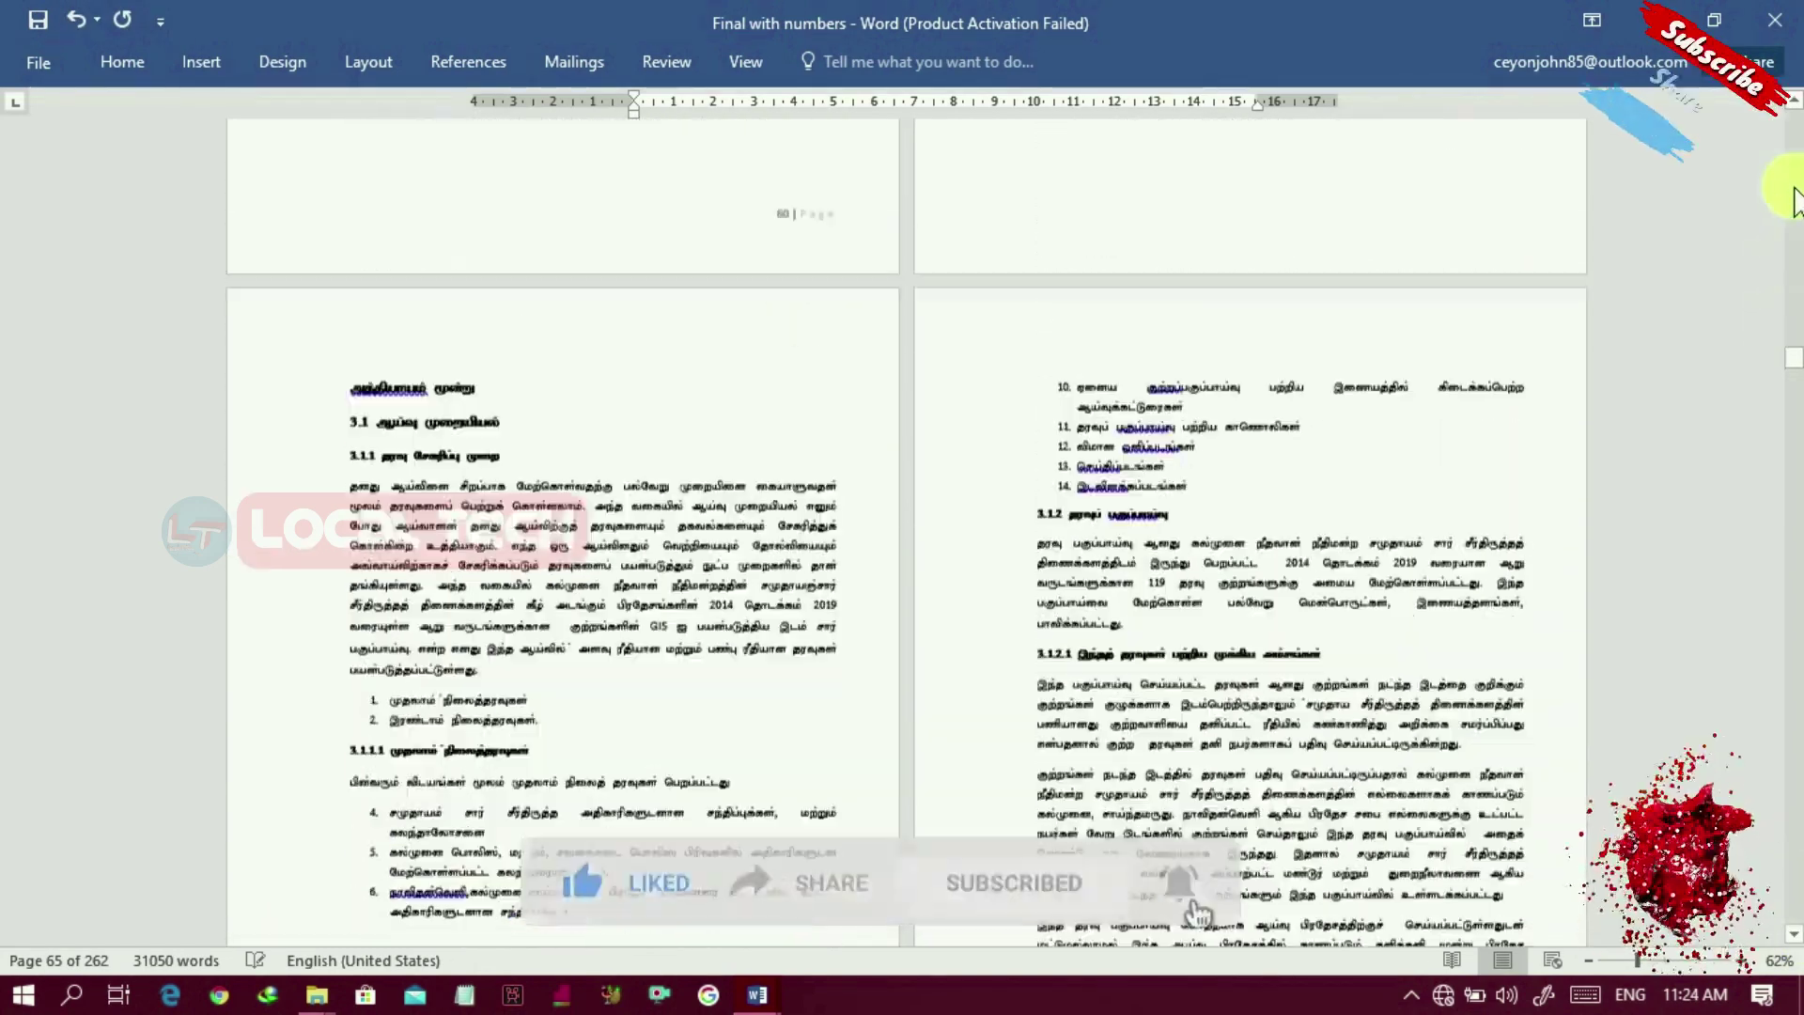
{"action": "scroll", "coordinate": [810, 816], "scroll_direction": "down", "scroll_amount": 3}
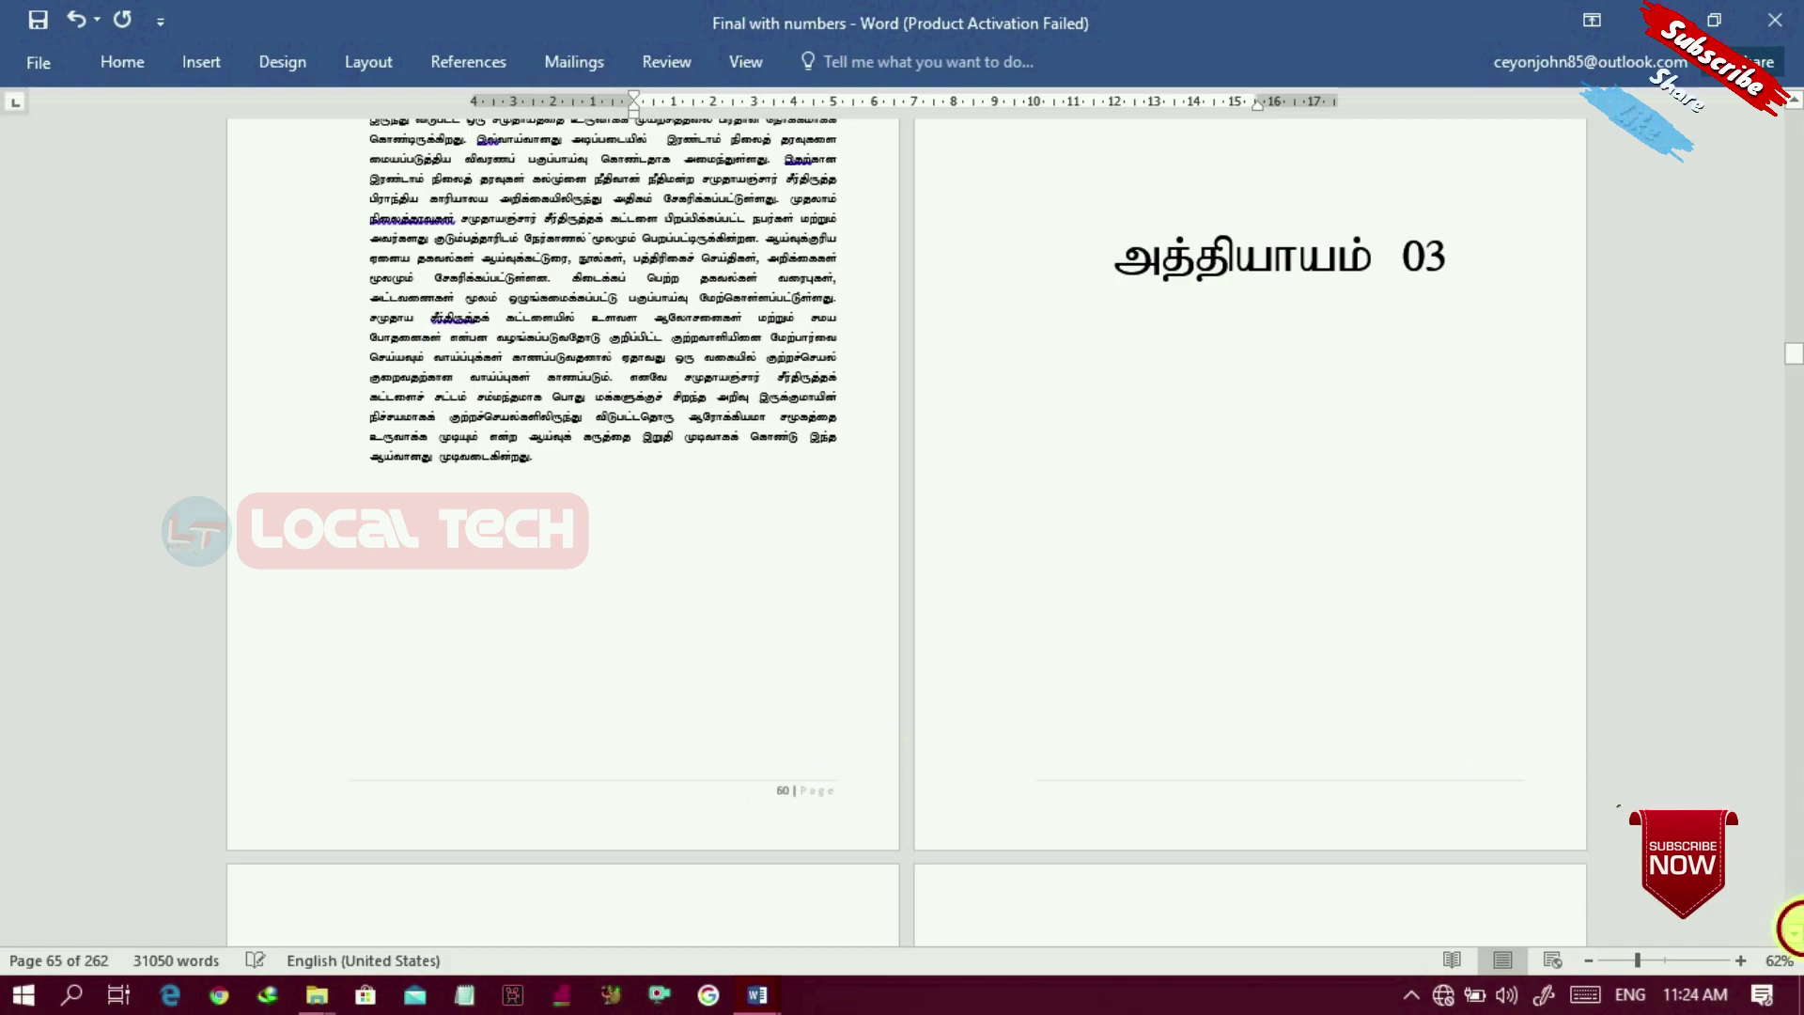
{"action": "left_click", "coordinate": [1795, 932]}
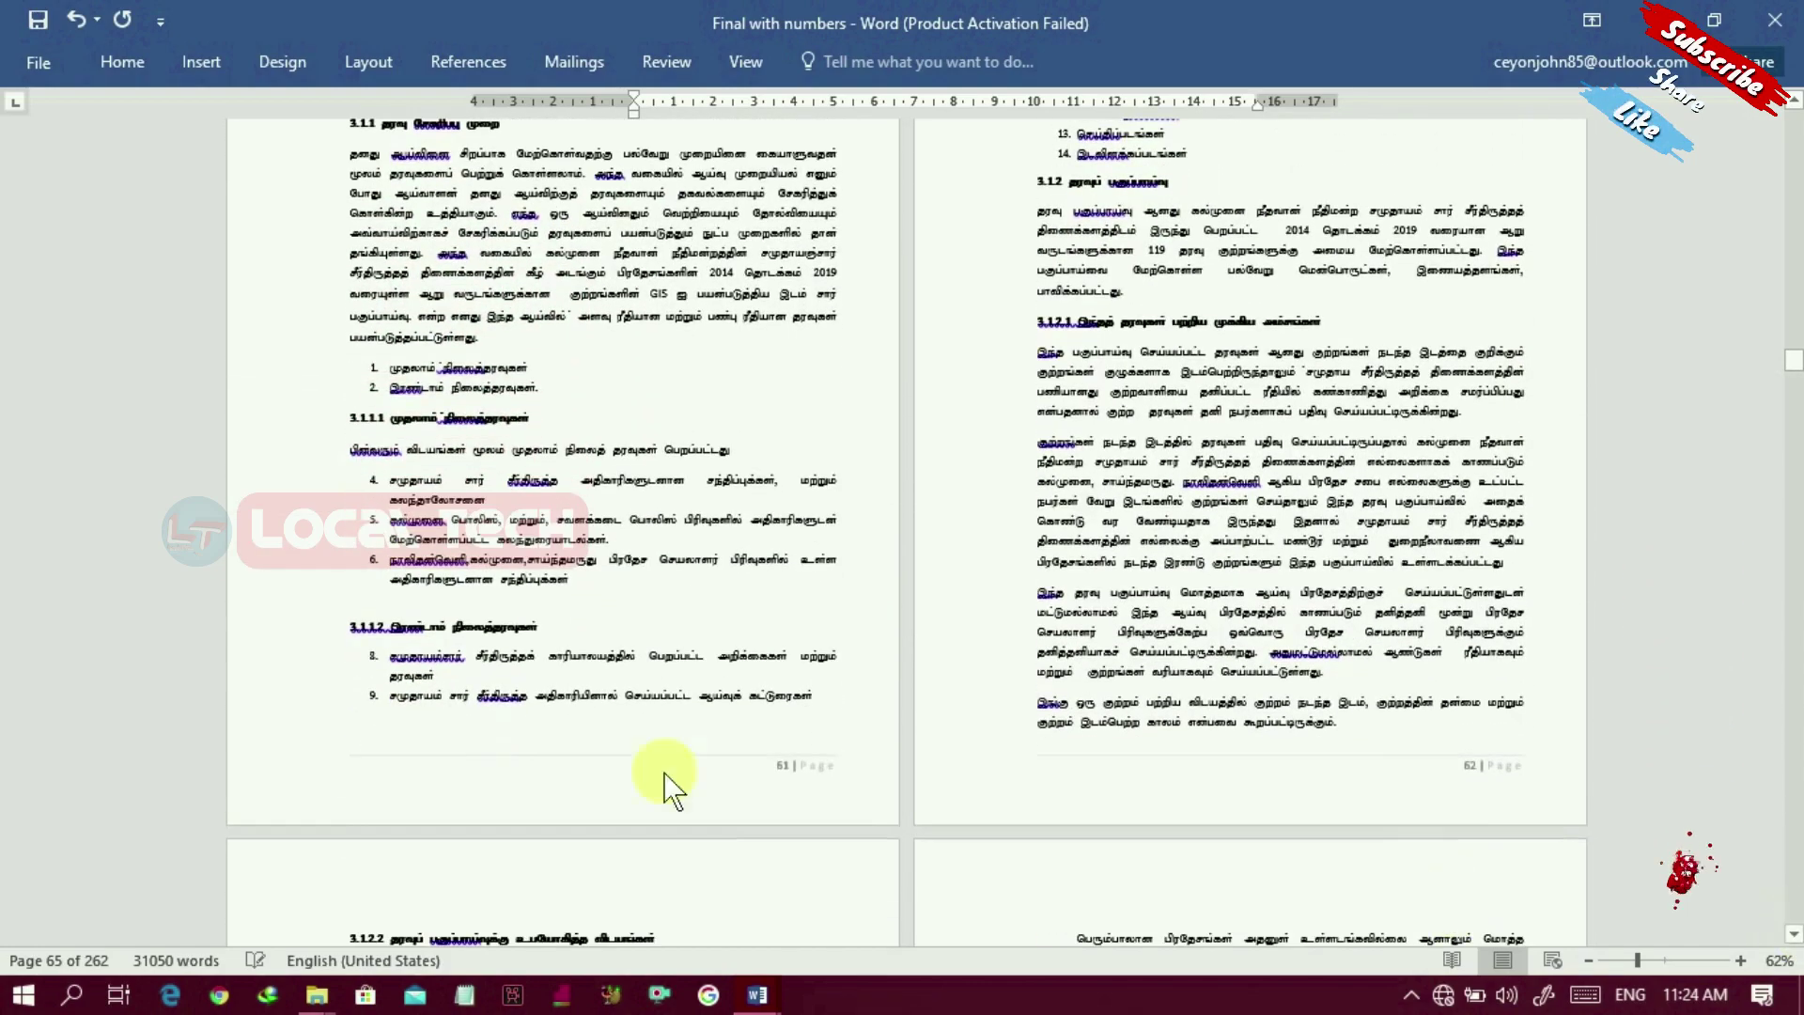
{"action": "left_click", "coordinate": [1794, 895]}
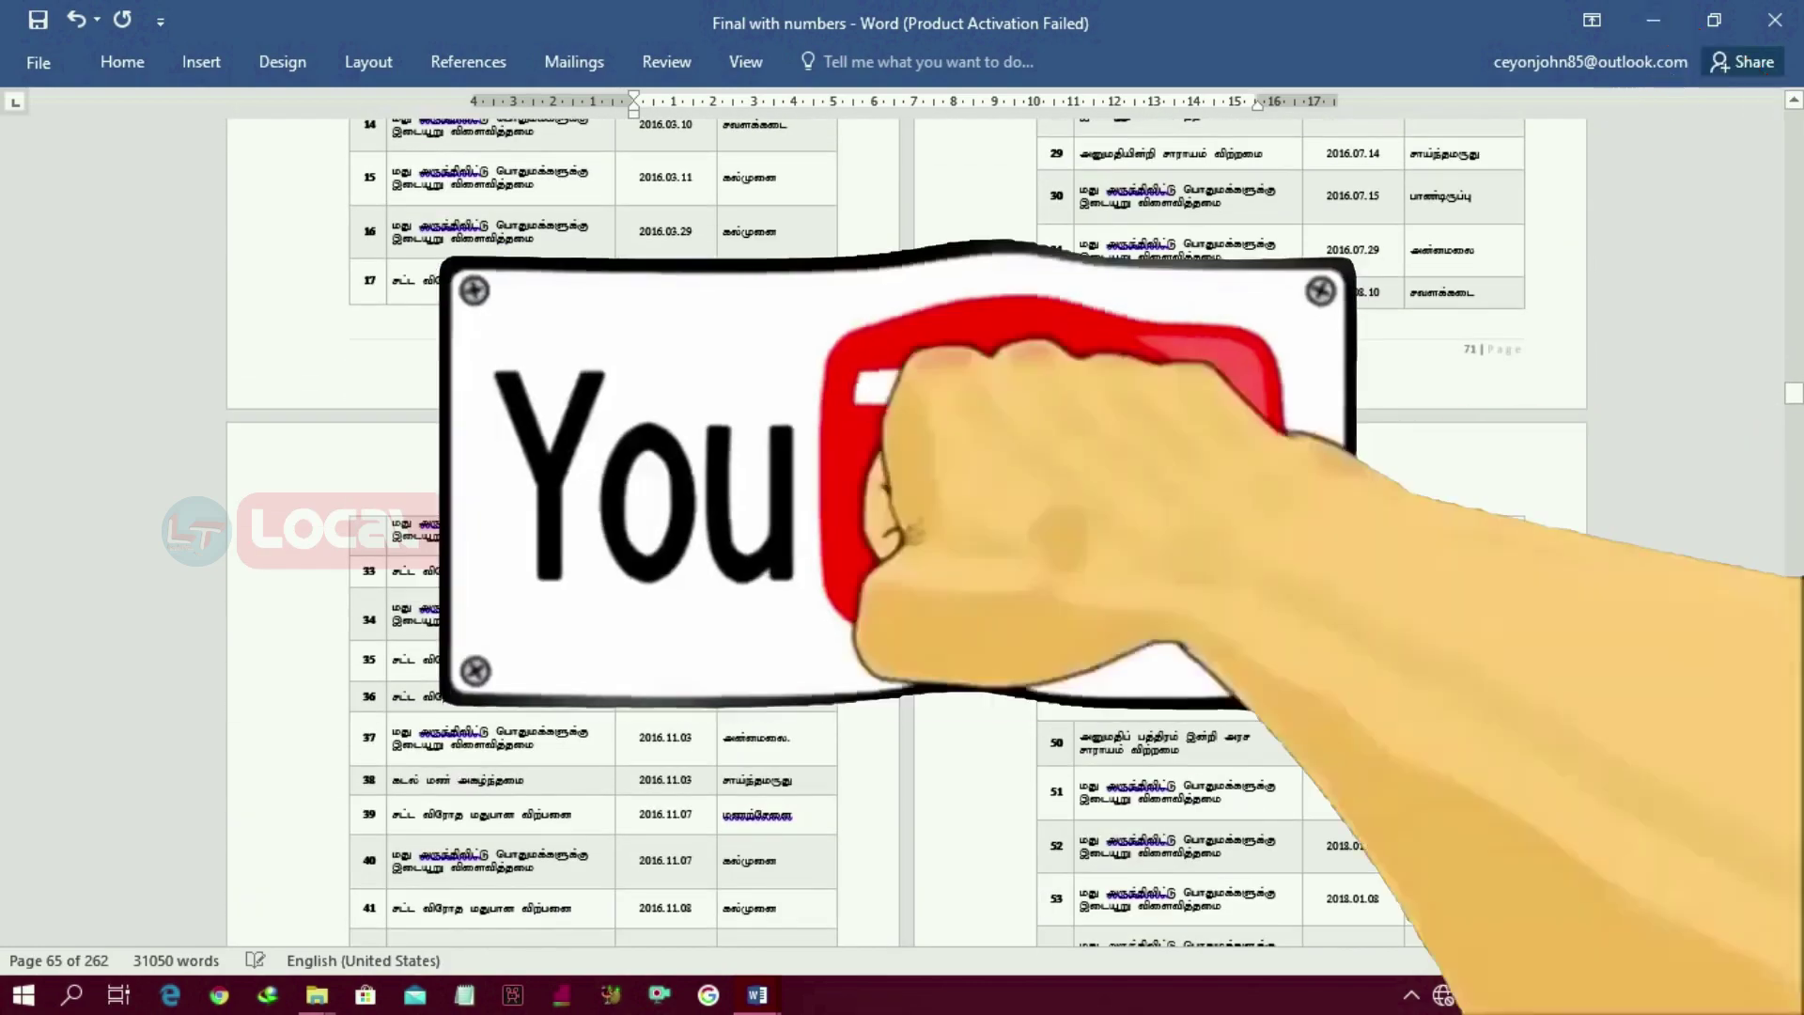